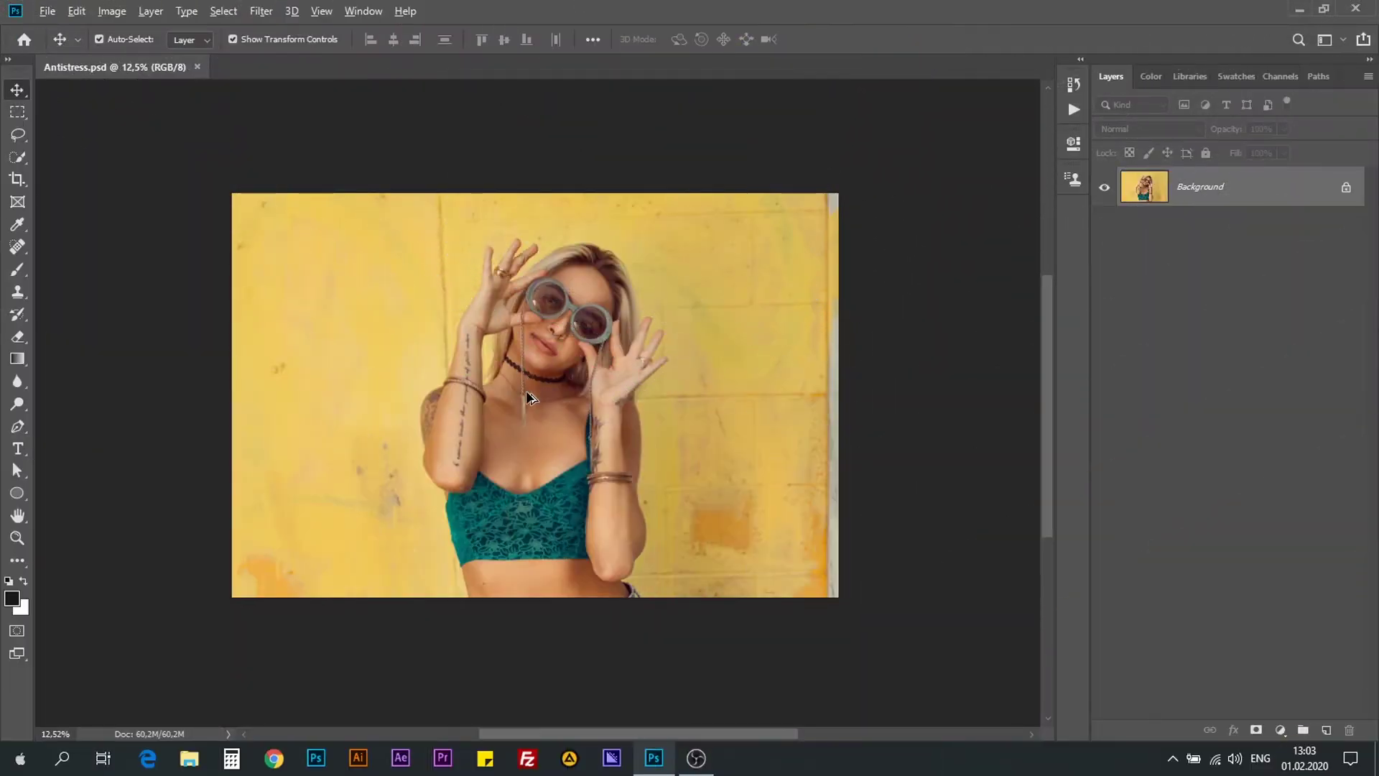
- Add a Black & White adjustment layer with default settings over the portrait
scroll(528, 397, up, 2)
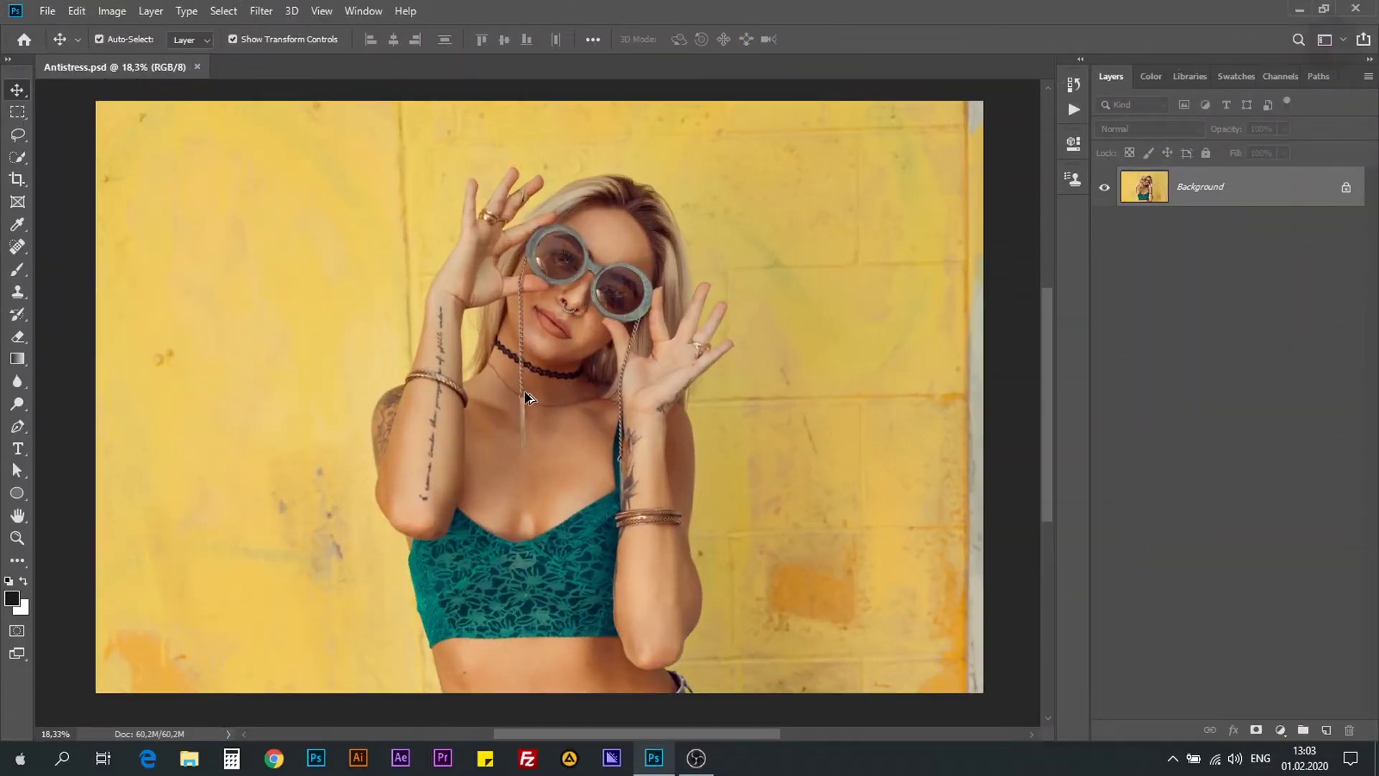
scroll(528, 397, up, 2)
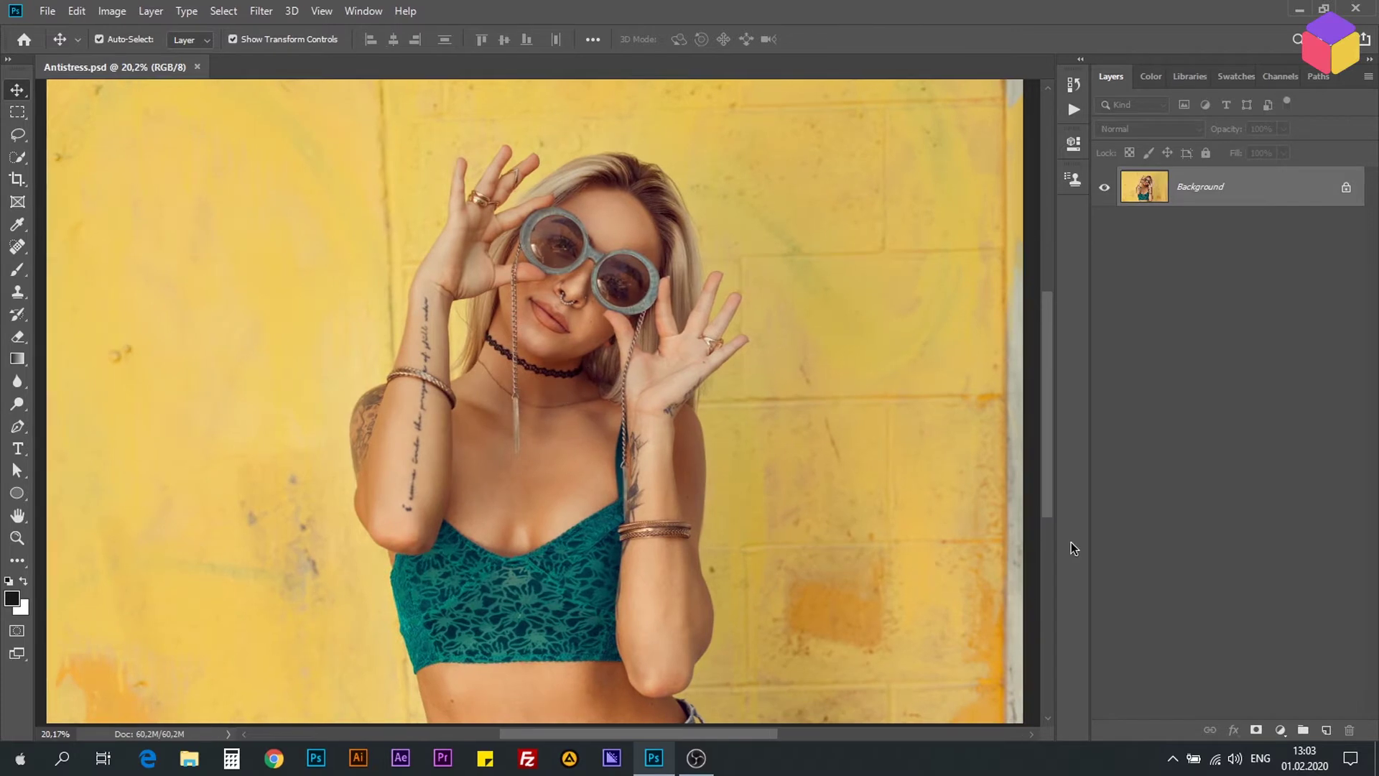
click(1280, 730)
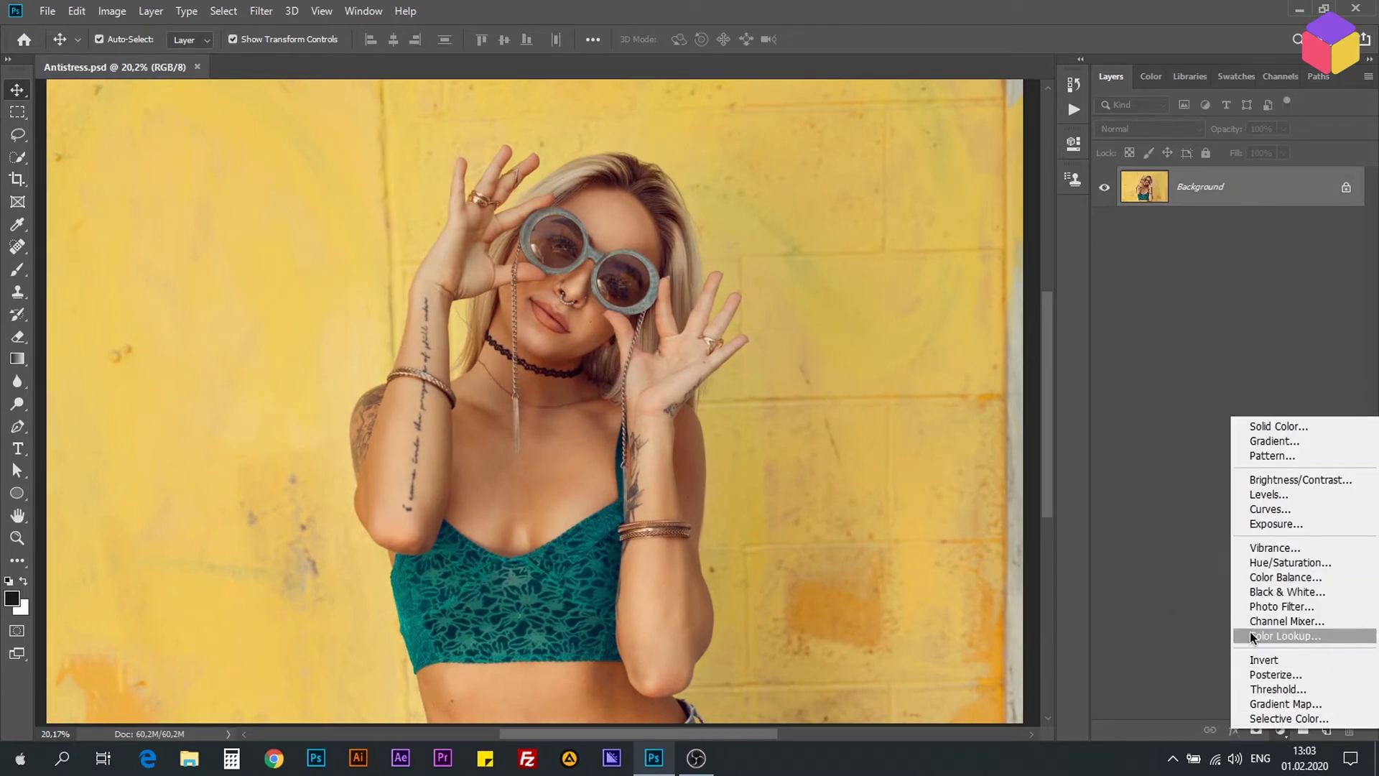
click(1269, 593)
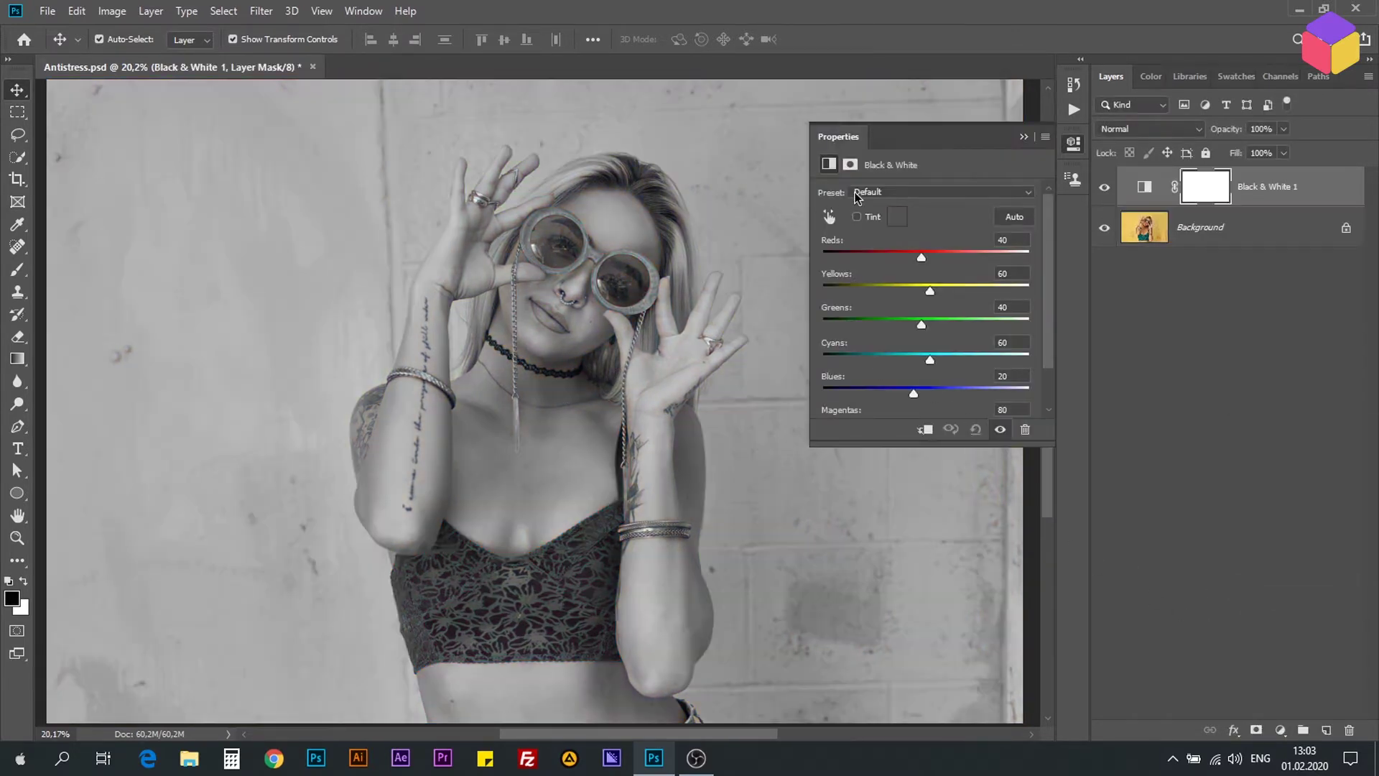
click(1025, 137)
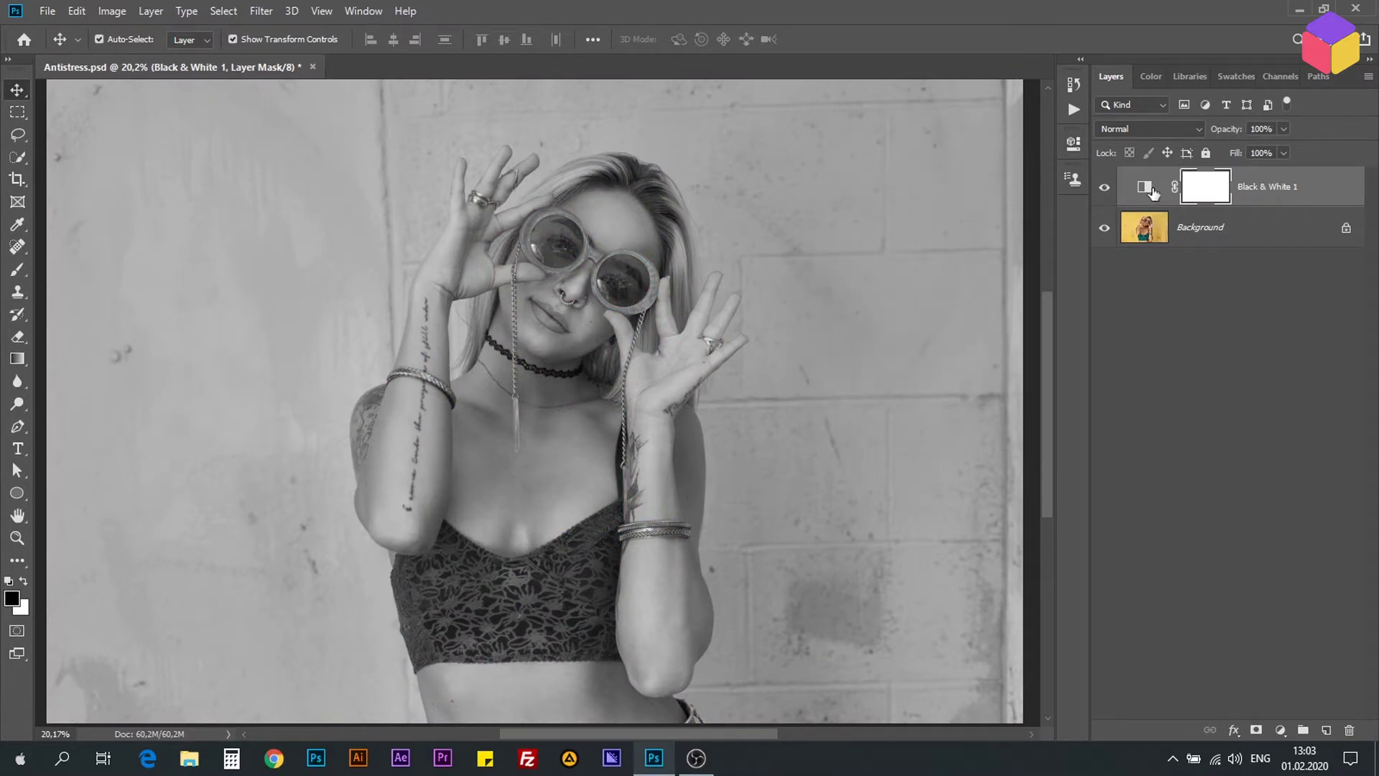
- Zoom in and centre the view on the sunglasses, then pick the Pen tool
scroll(584, 245, up, 2)
scroll(619, 226, up, 2)
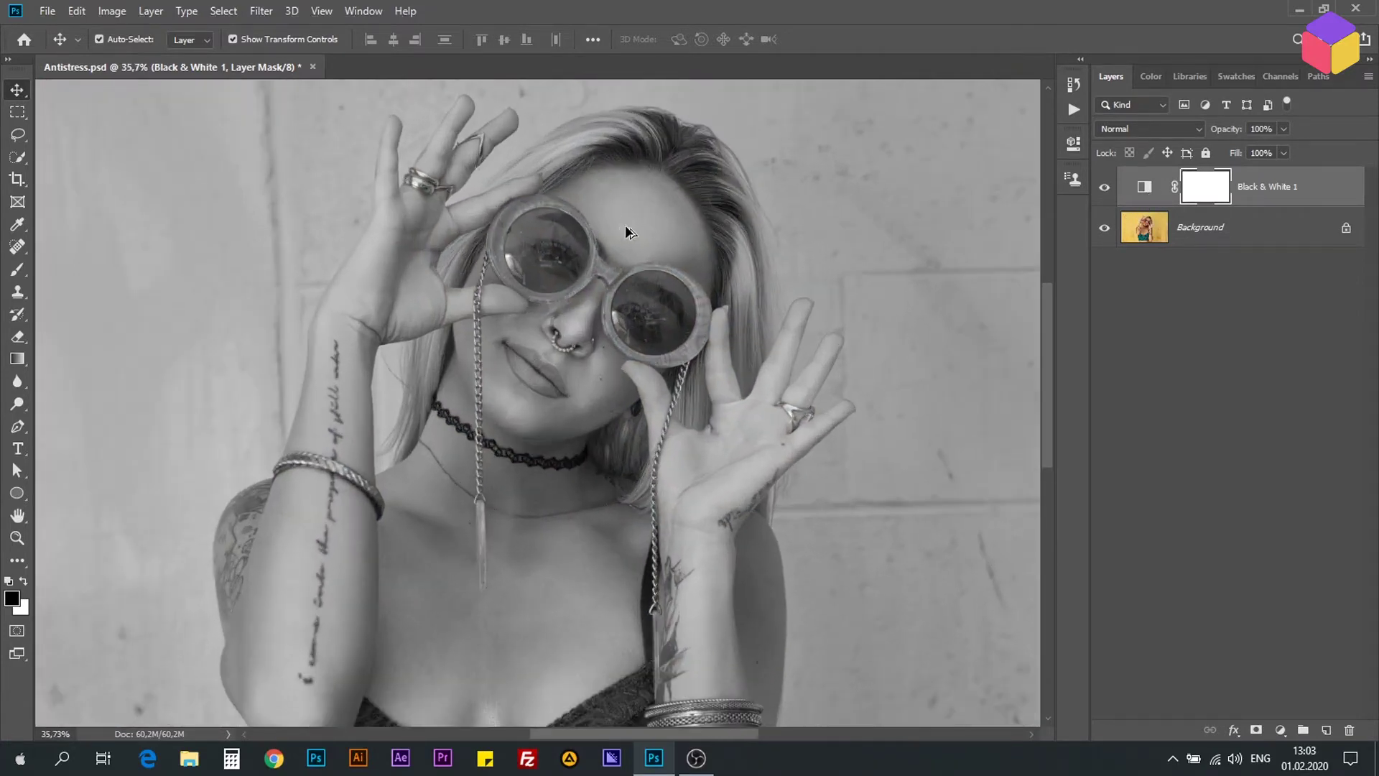
scroll(625, 231, up, 2)
scroll(624, 245, up, 2)
drag(635, 295, 638, 326)
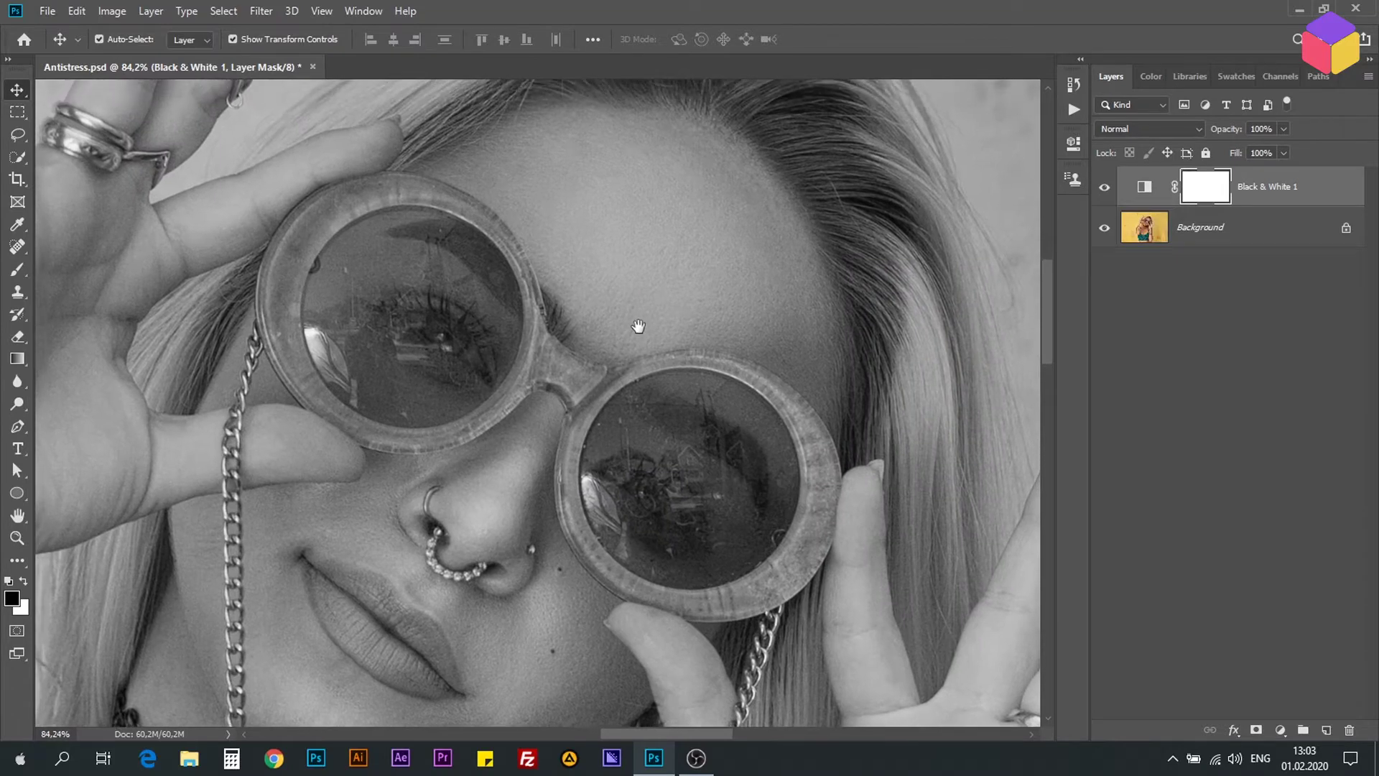
scroll(574, 402, up, 1)
scroll(632, 394, up, 1)
drag(663, 424, 657, 386)
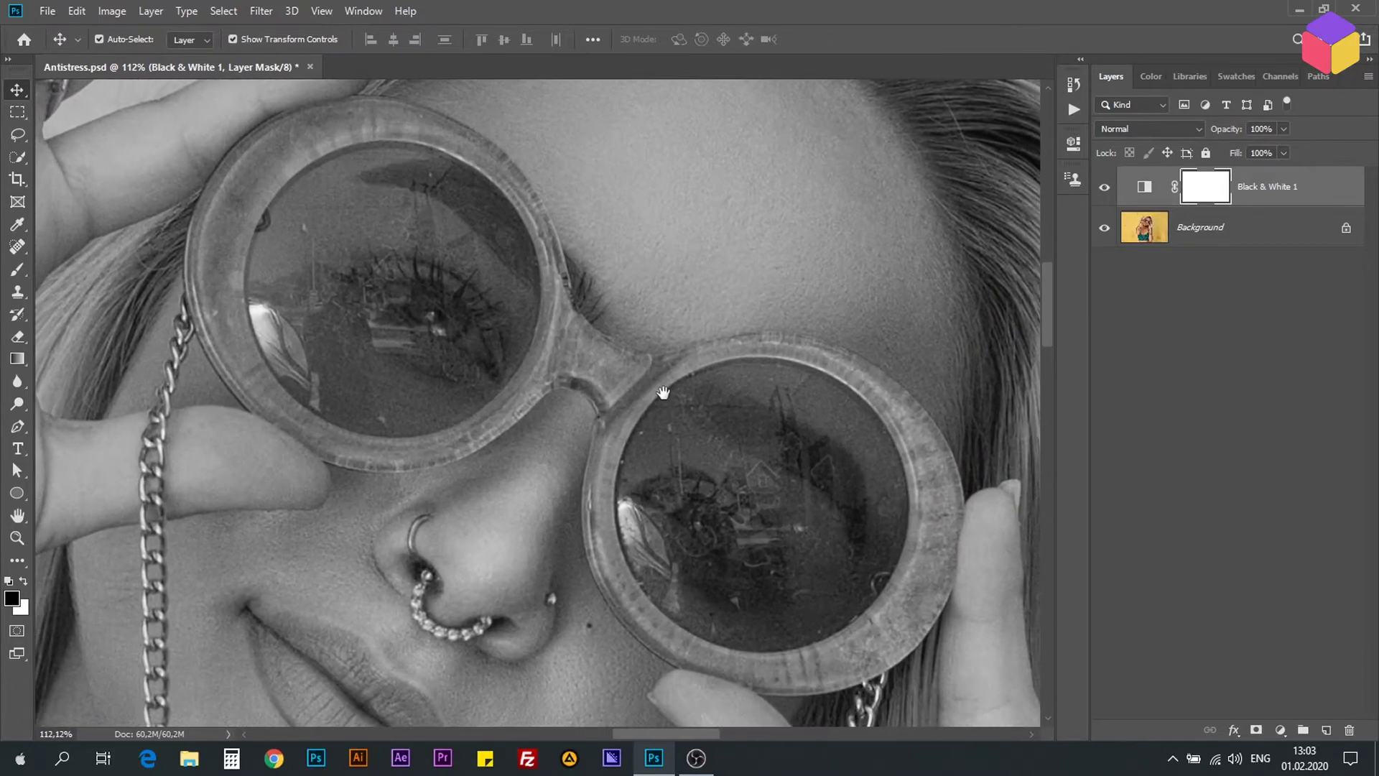
drag(664, 325, 664, 335)
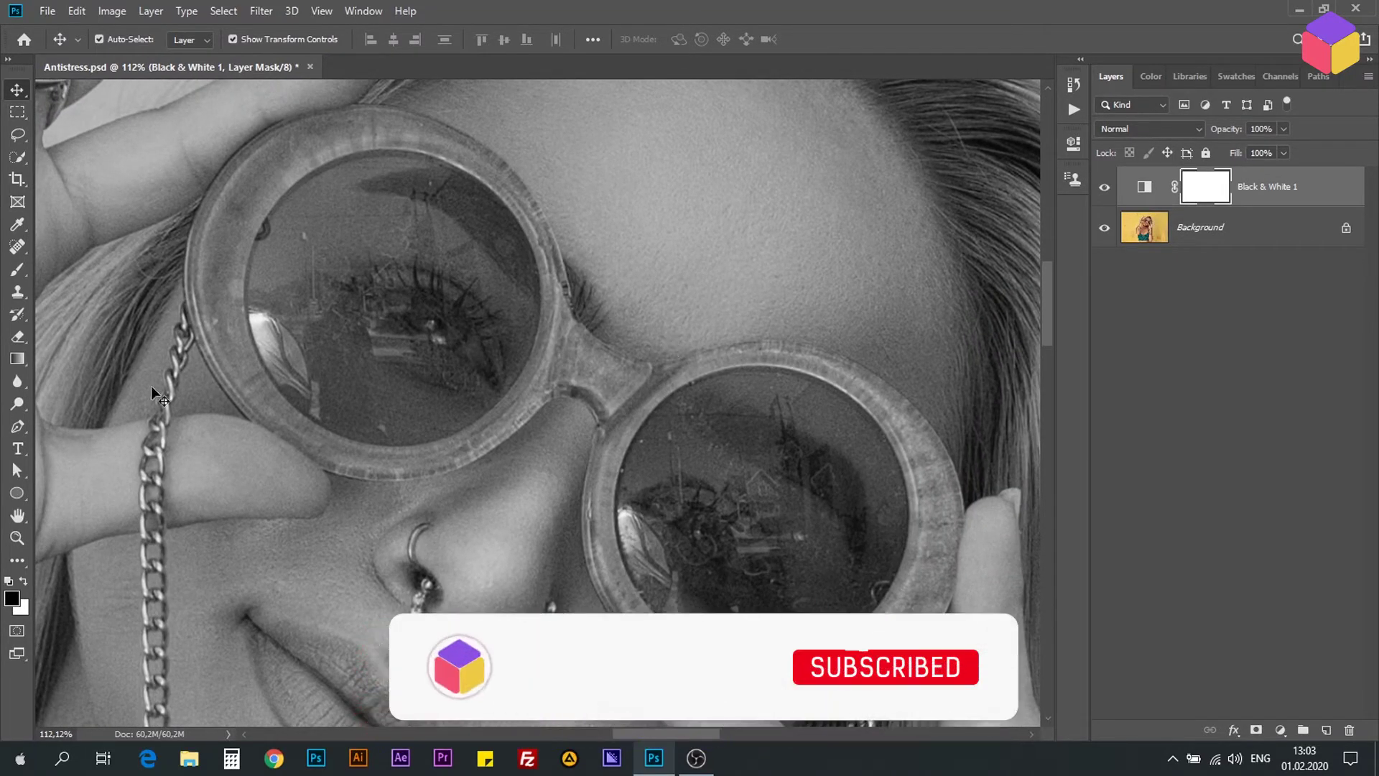
click(26, 427)
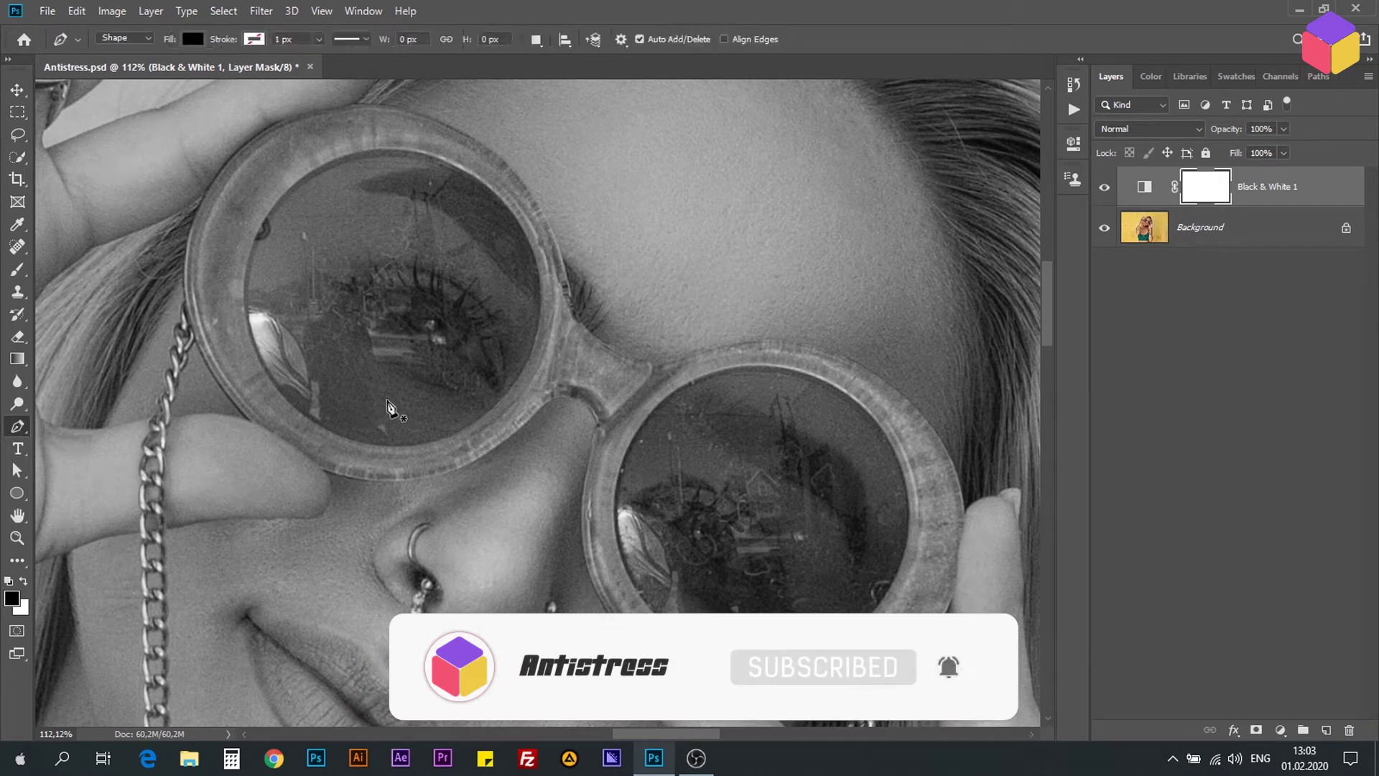
- Start the Shape 1 pen path on the left lens rim and trace over the frame top
scroll(237, 320, up, 1)
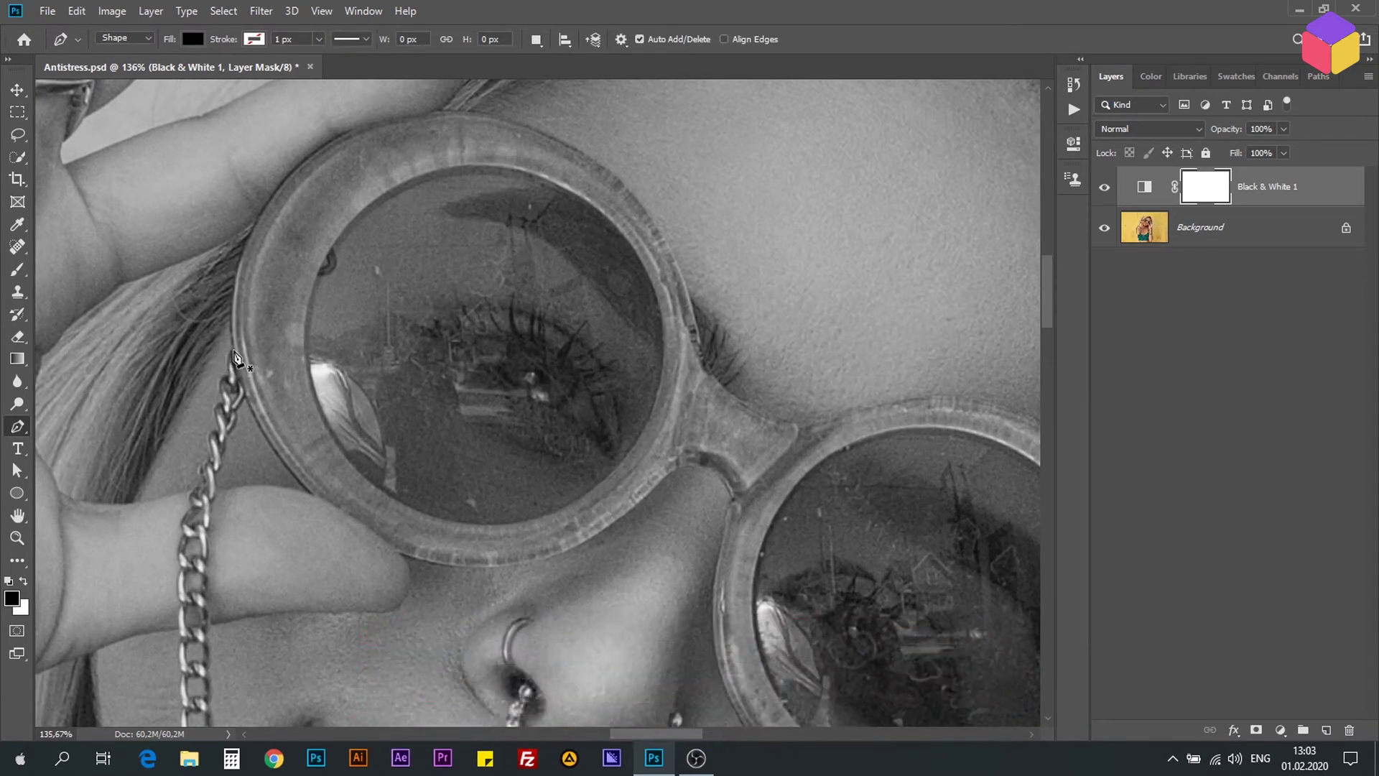
click(232, 349)
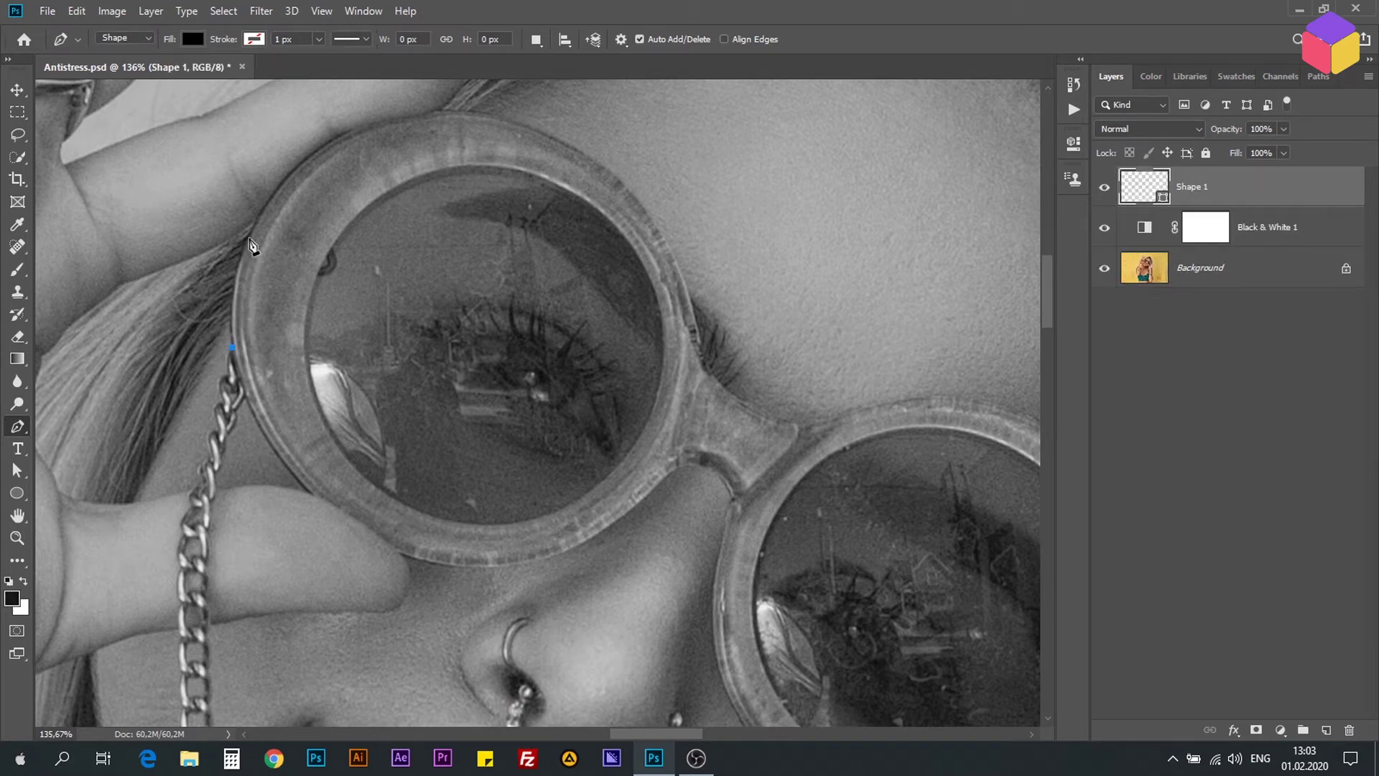
drag(264, 206, 310, 146)
drag(314, 144, 313, 140)
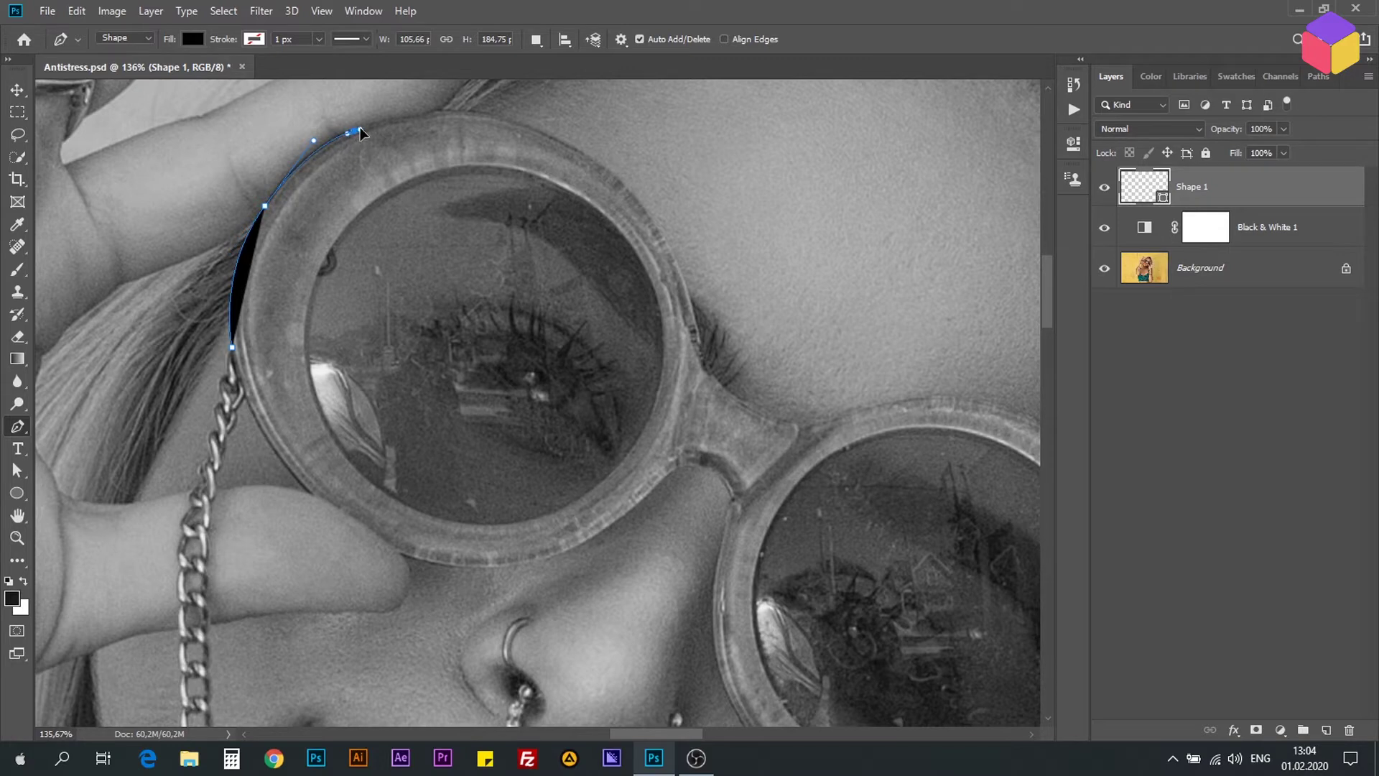
click(352, 132)
click(414, 117)
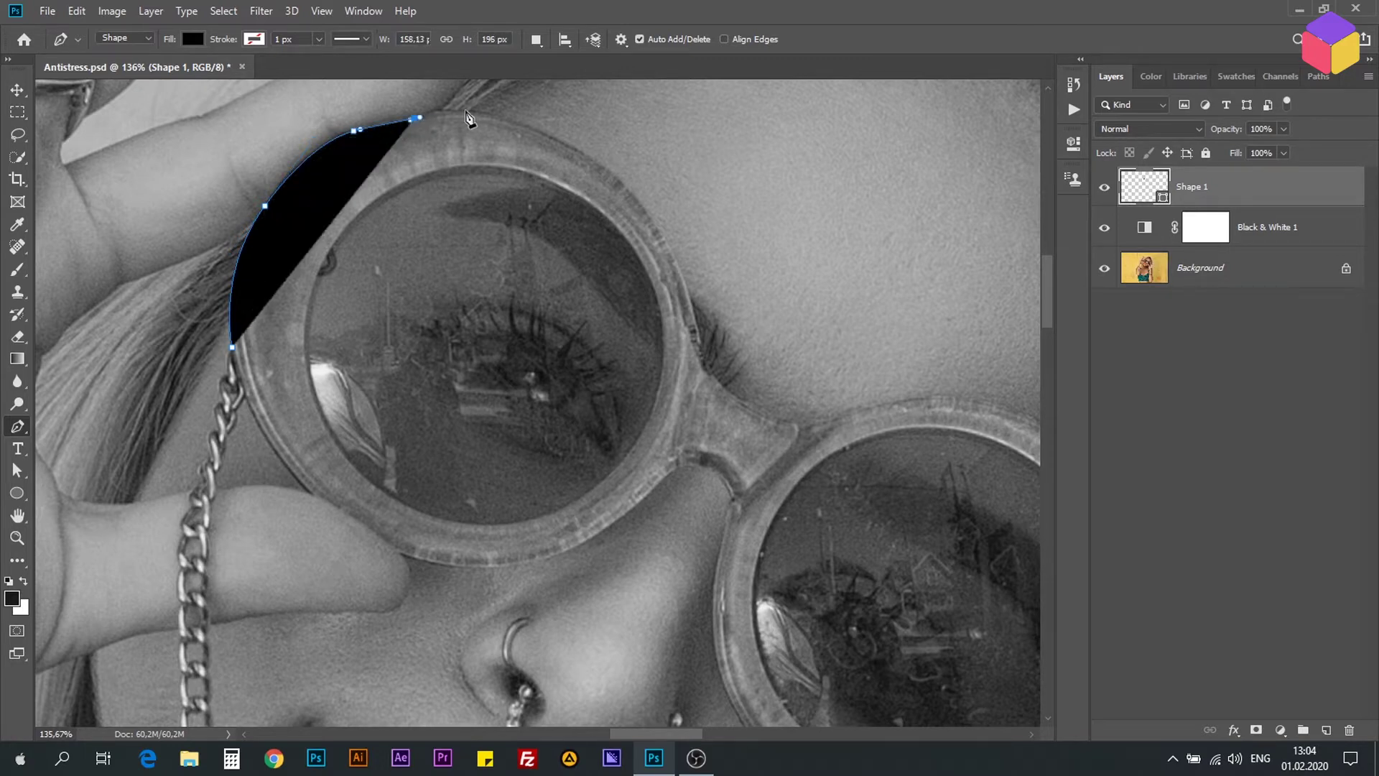
click(464, 111)
drag(594, 158, 655, 200)
mouse_move(697, 319)
mouse_down()
mouse_move(720, 386)
mouse_move(775, 414)
mouse_up()
click(717, 377)
- Continue the outline around the right lens and down the finger edge
click(838, 417)
scroll(790, 424, right, 3)
click(769, 425)
scroll(776, 431, down, 3)
scroll(775, 430, right, 3)
drag(797, 359, 886, 470)
scroll(790, 381, down, 3)
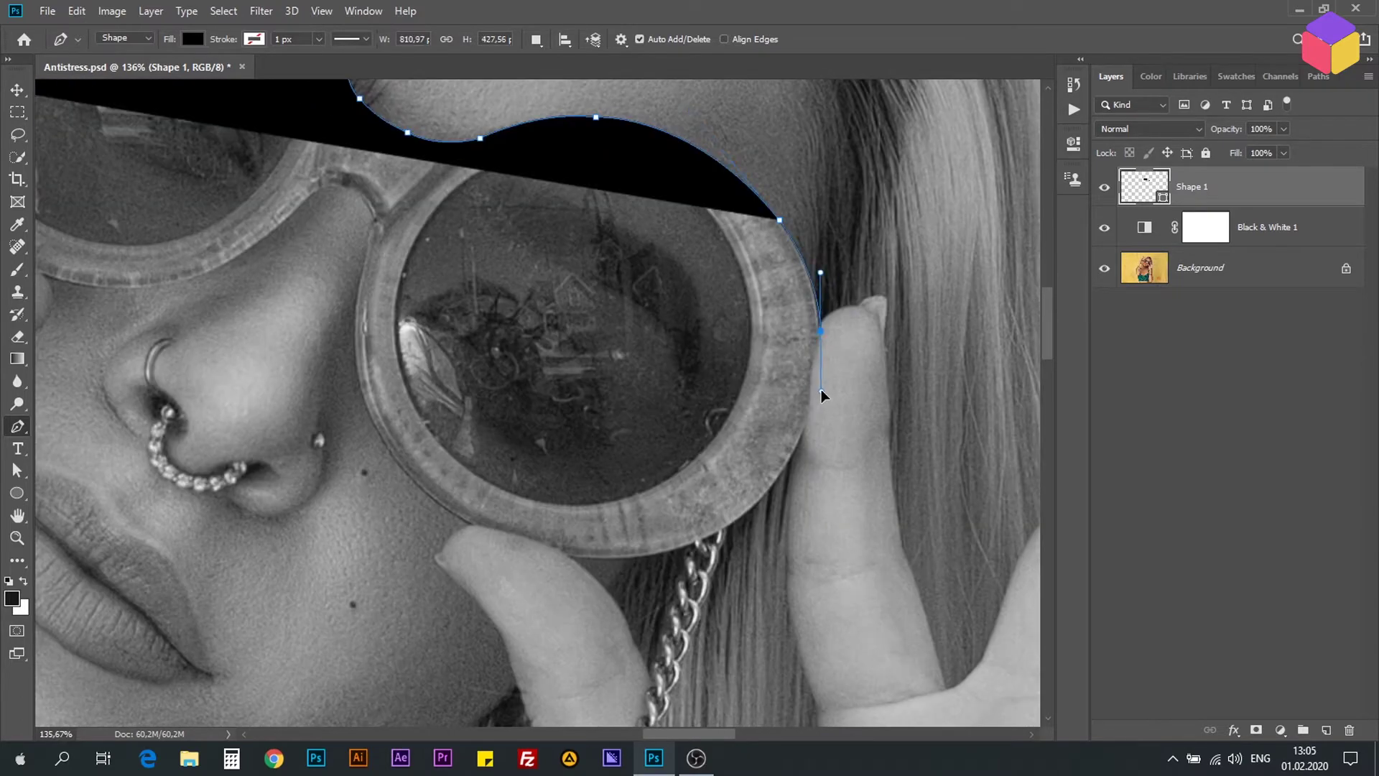
click(820, 331)
drag(810, 395, 811, 418)
click(791, 453)
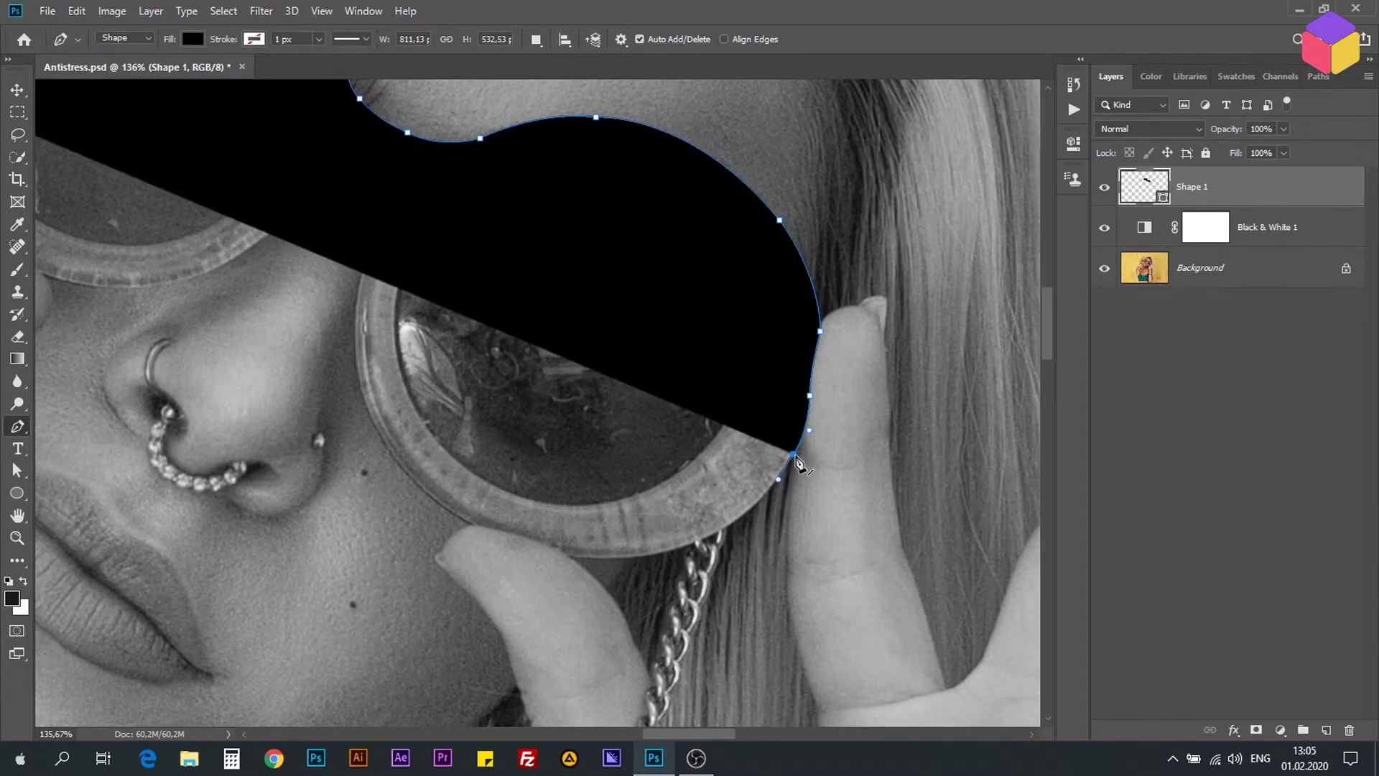
scroll(790, 459, down, 3)
scroll(790, 460, left, 2)
- Trace the frame's lower edge and set the shape's fill to none
drag(724, 428, 617, 443)
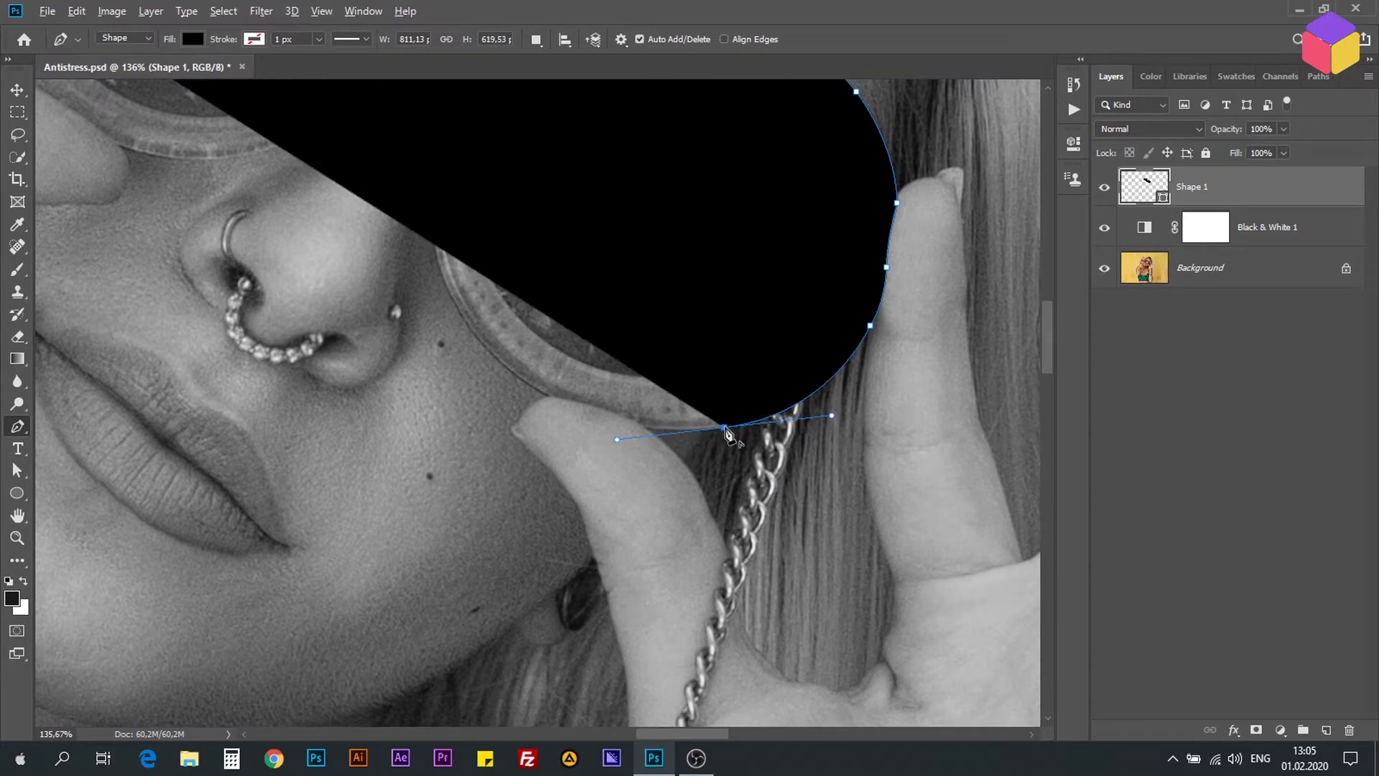
click(646, 426)
drag(548, 395, 496, 396)
scroll(495, 359, up, 3)
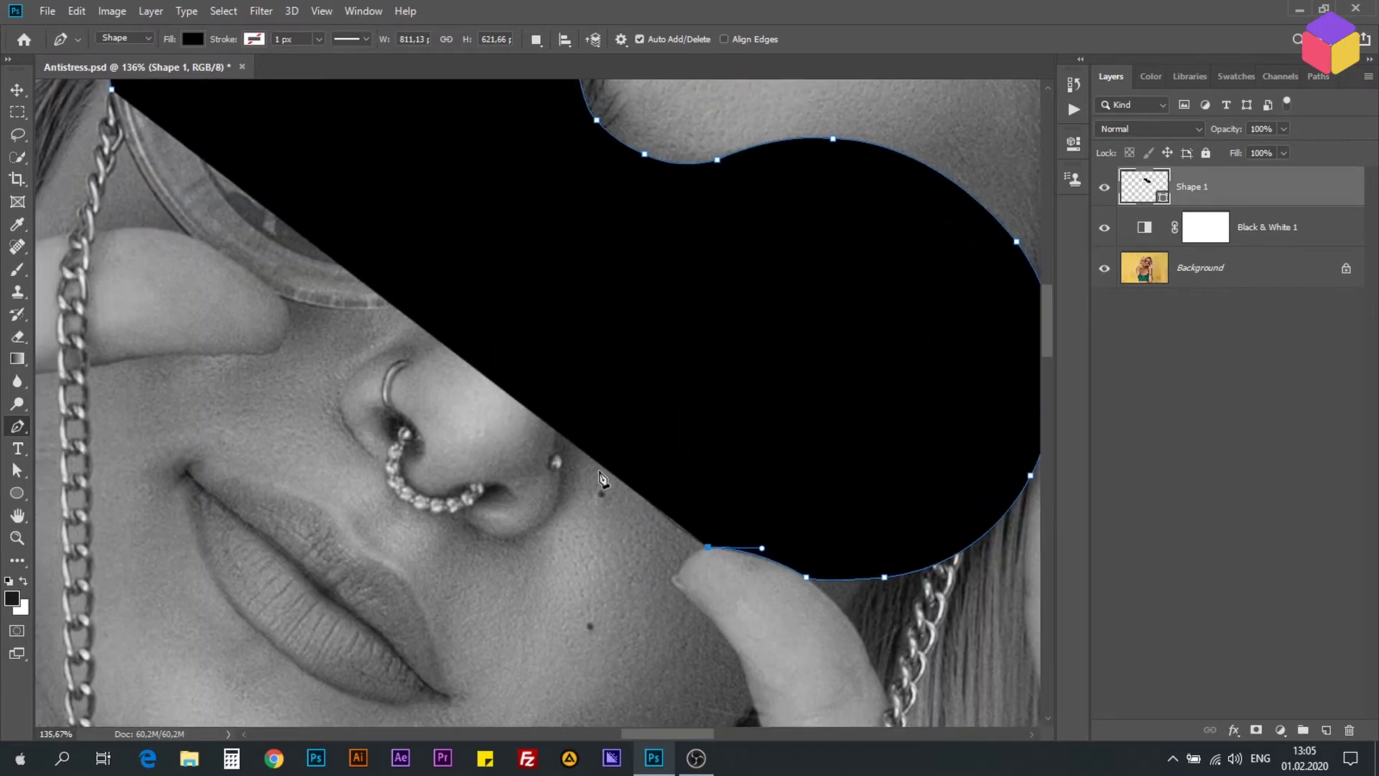
click(193, 39)
click(108, 70)
scroll(612, 394, down, 2)
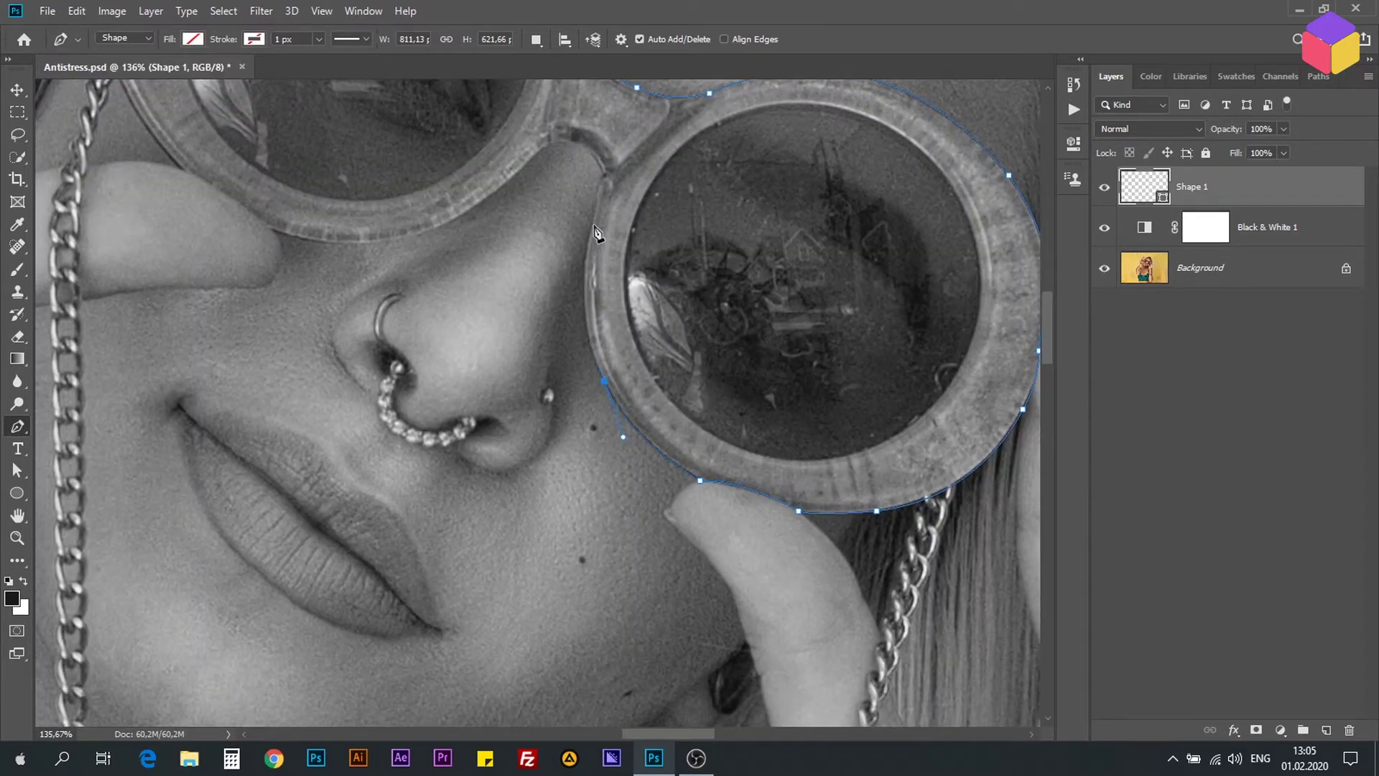
- Add curved anchors along the inner rim near the bridge and under the left lens
drag(595, 152, 604, 176)
scroll(671, 323, up, 4)
scroll(671, 323, left, 2)
mouse_move(625, 287)
mouse_down()
mouse_move(594, 290)
mouse_move(595, 315)
mouse_up()
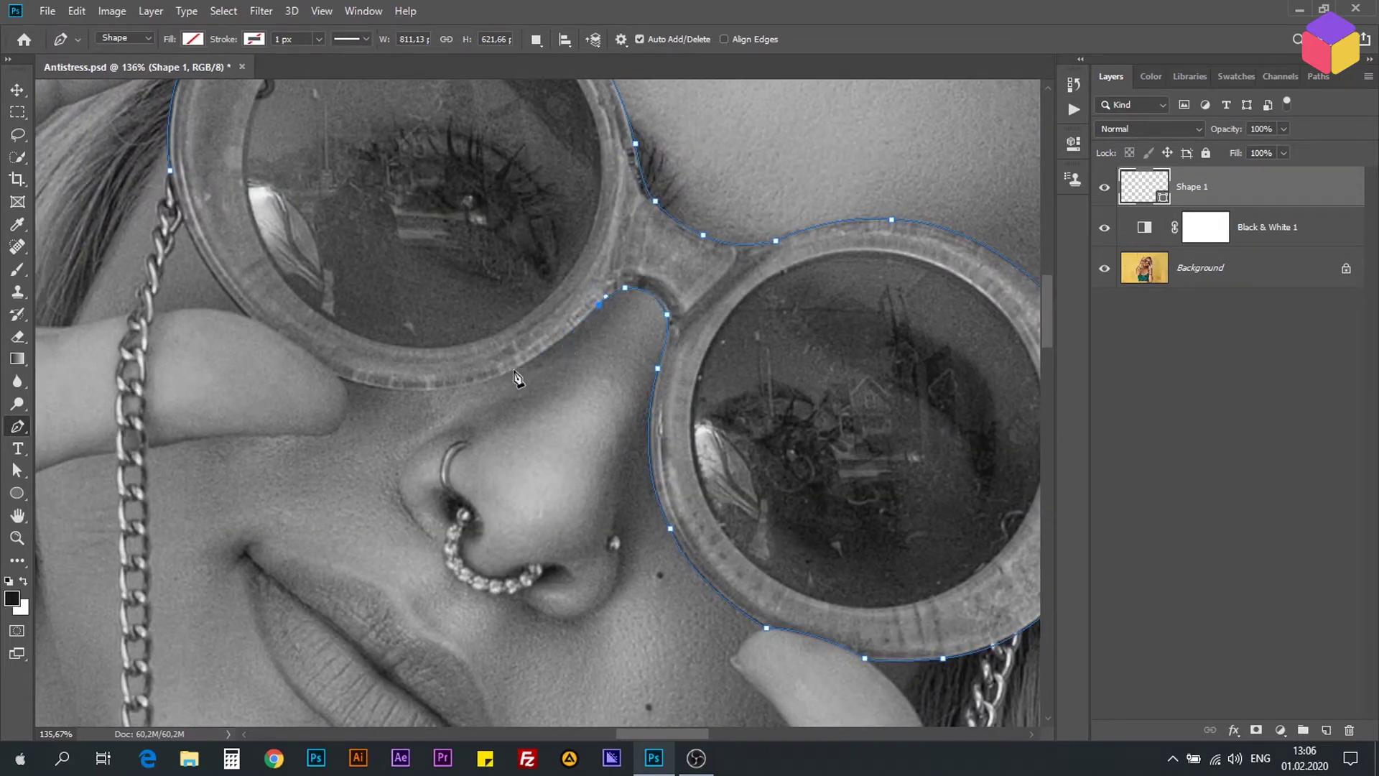
scroll(515, 372, left, 4)
drag(673, 381, 621, 374)
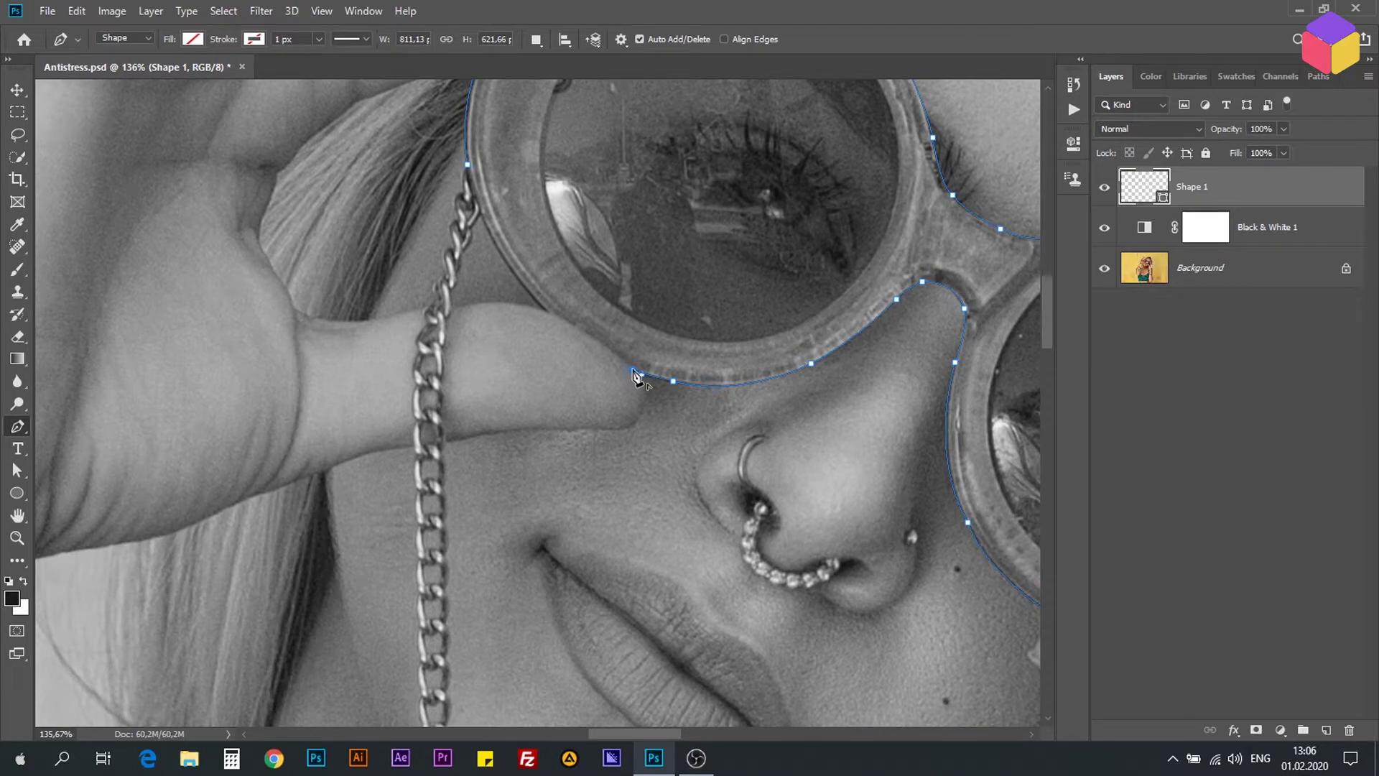
scroll(547, 318, up, 2)
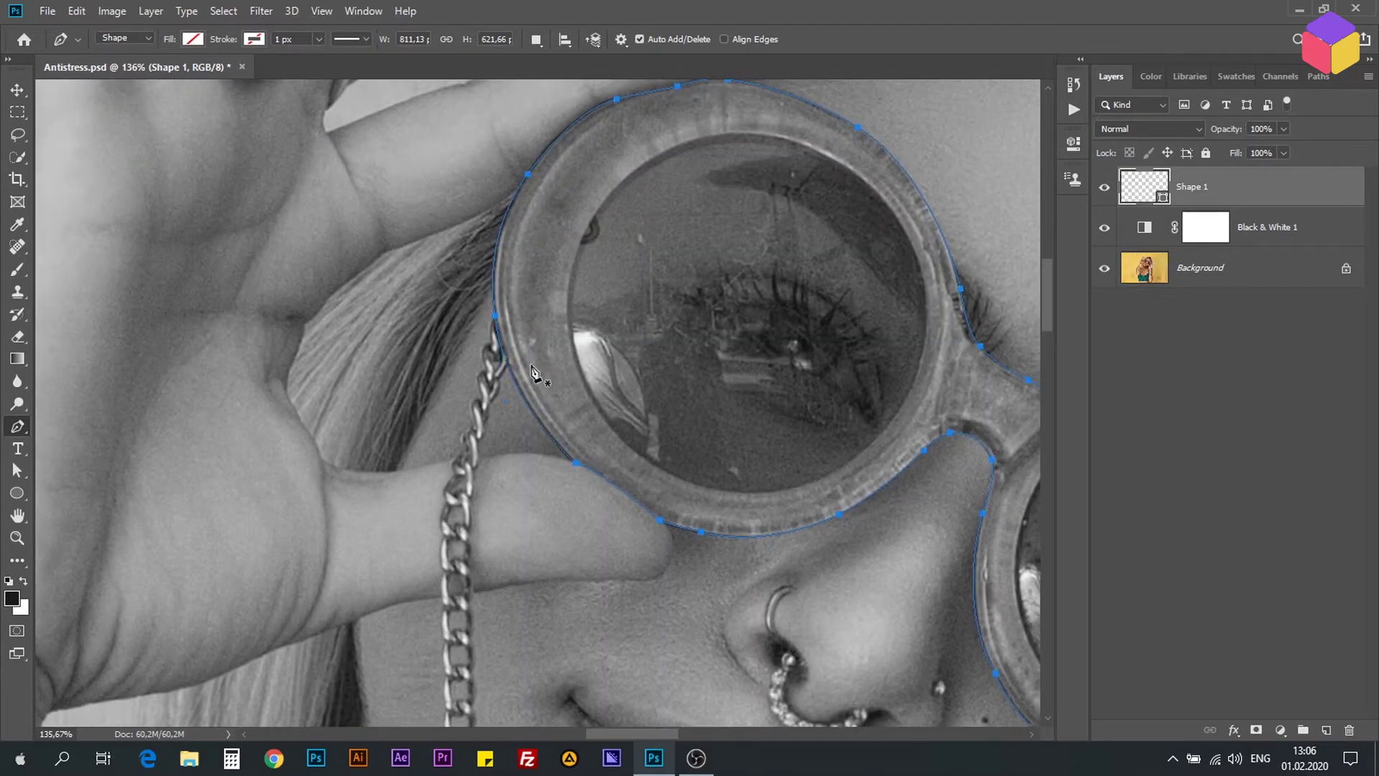
- Zoom out to check the completed outline, then return to the Pen tool
scroll(544, 335, down, 2)
scroll(532, 345, down, 1)
scroll(533, 348, down, 1)
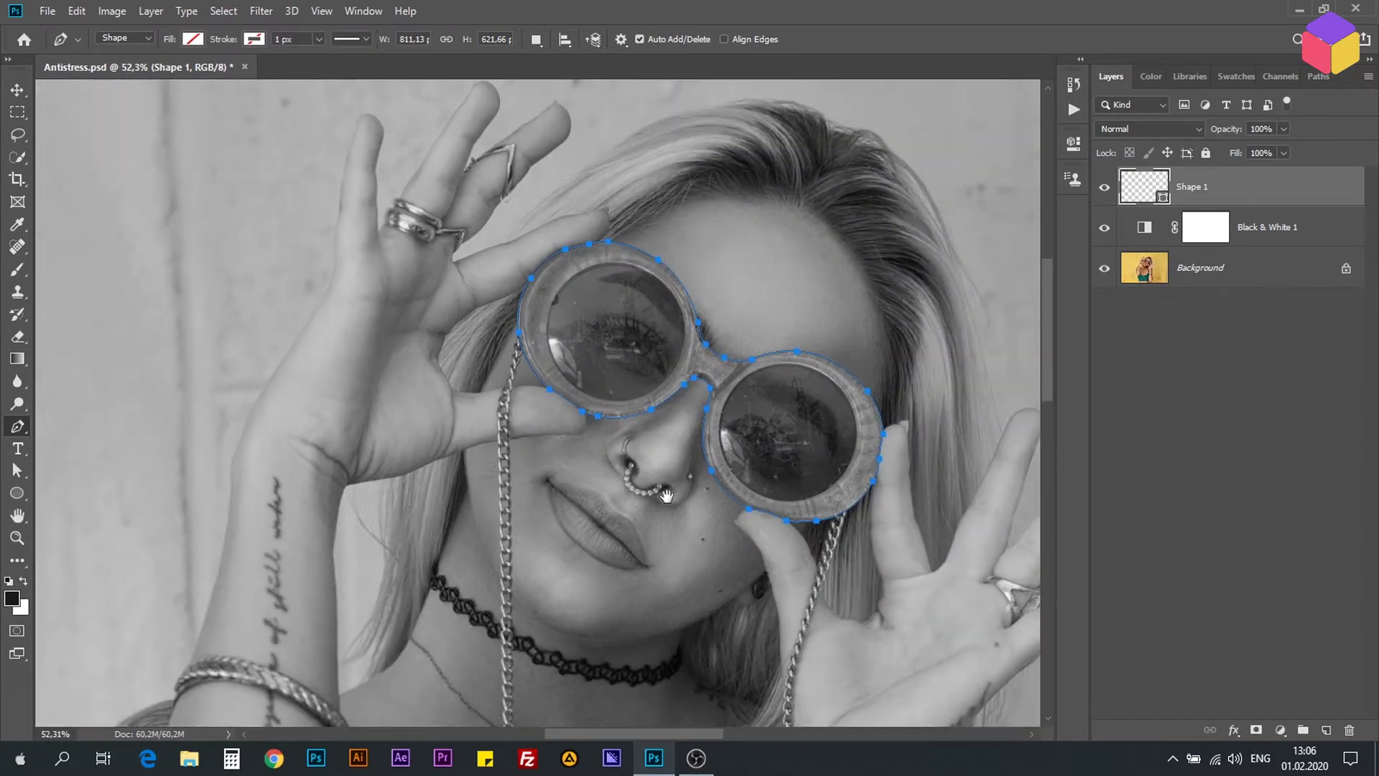
scroll(569, 422, down, 1)
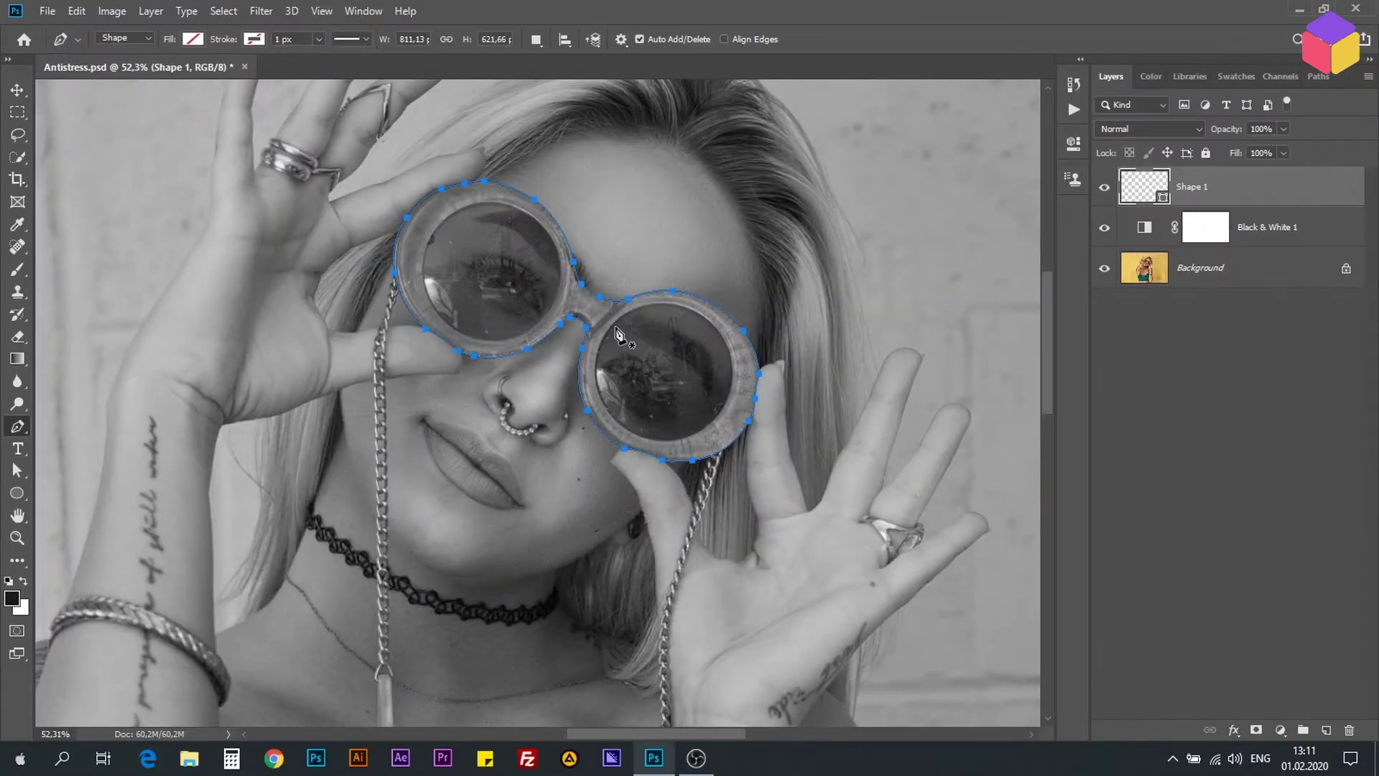
scroll(619, 336, up, 1)
scroll(596, 338, up, 1)
scroll(574, 338, up, 1)
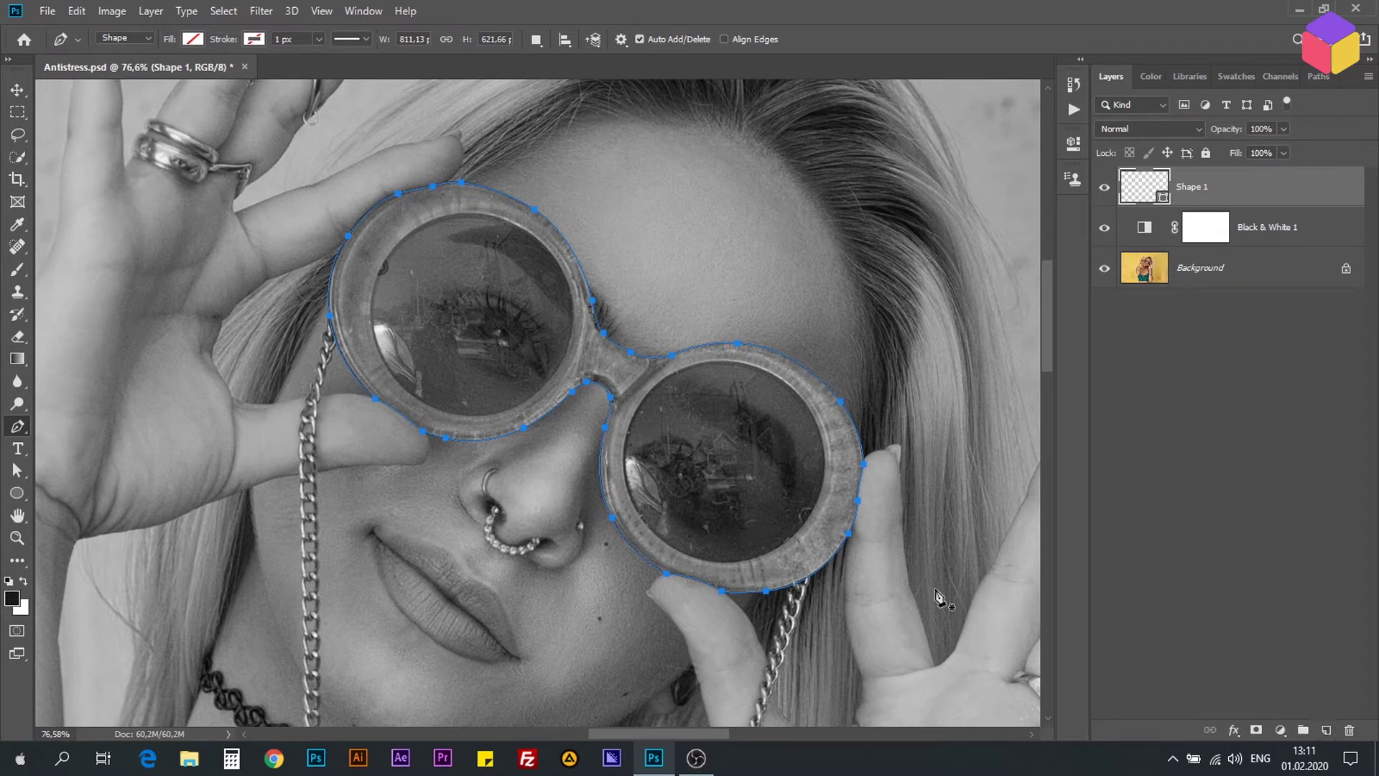
click(17, 90)
click(17, 426)
scroll(388, 270, up, 3)
scroll(384, 274, up, 2)
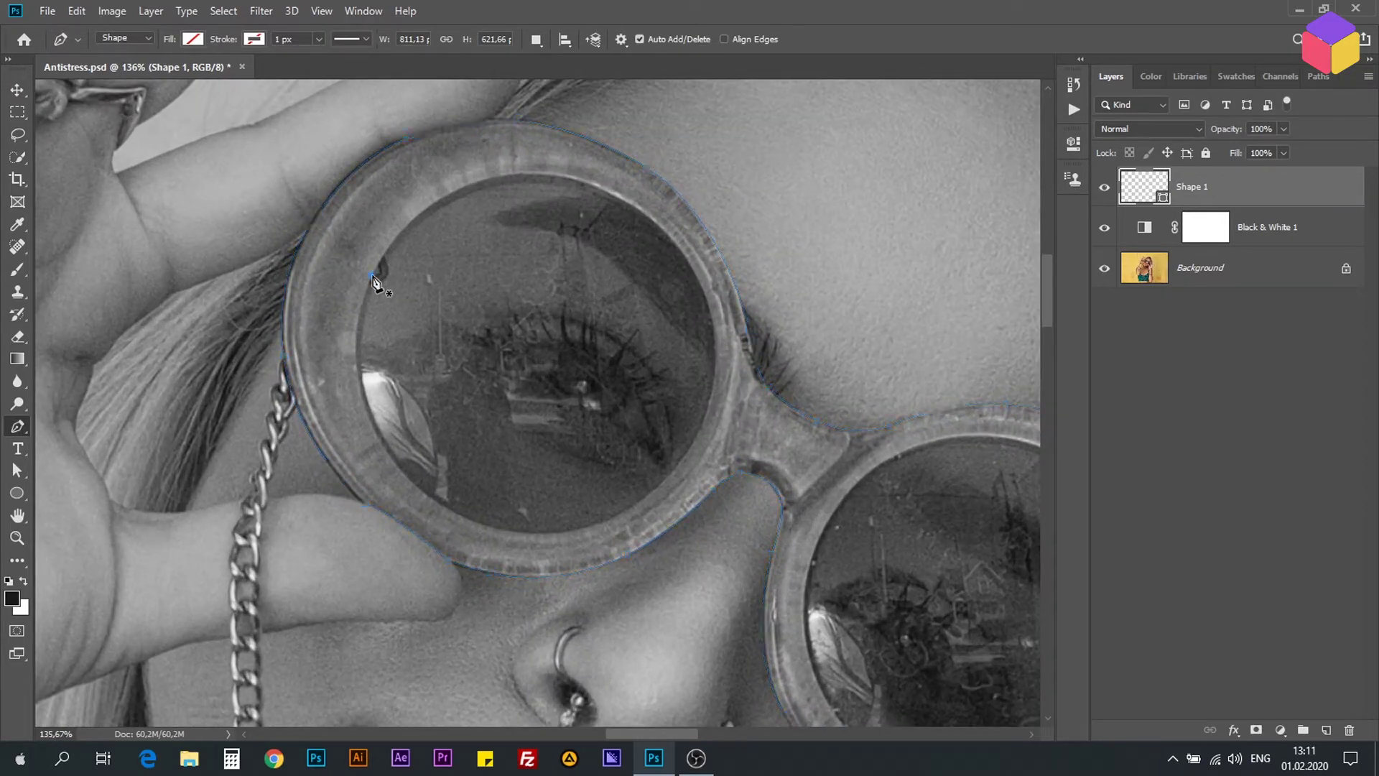
- Trace a closed Shape 2 outline around the left lens glass
click(372, 275)
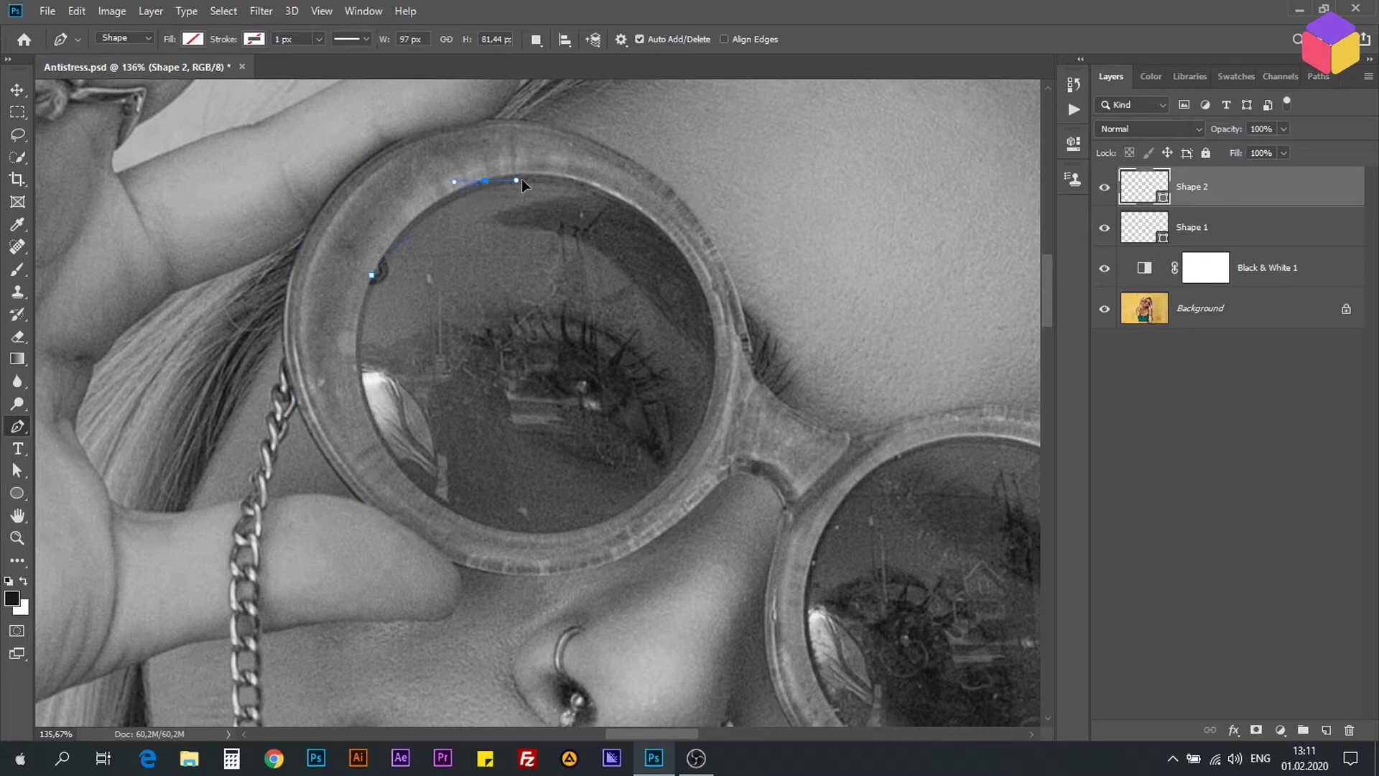
drag(620, 198, 686, 231)
drag(712, 339, 720, 398)
drag(641, 498, 552, 567)
click(498, 528)
click(406, 509)
click(361, 410)
click(359, 372)
click(360, 333)
click(371, 275)
- Trace a closed Shape 3 outline around the right lens glass
drag(826, 510, 528, 287)
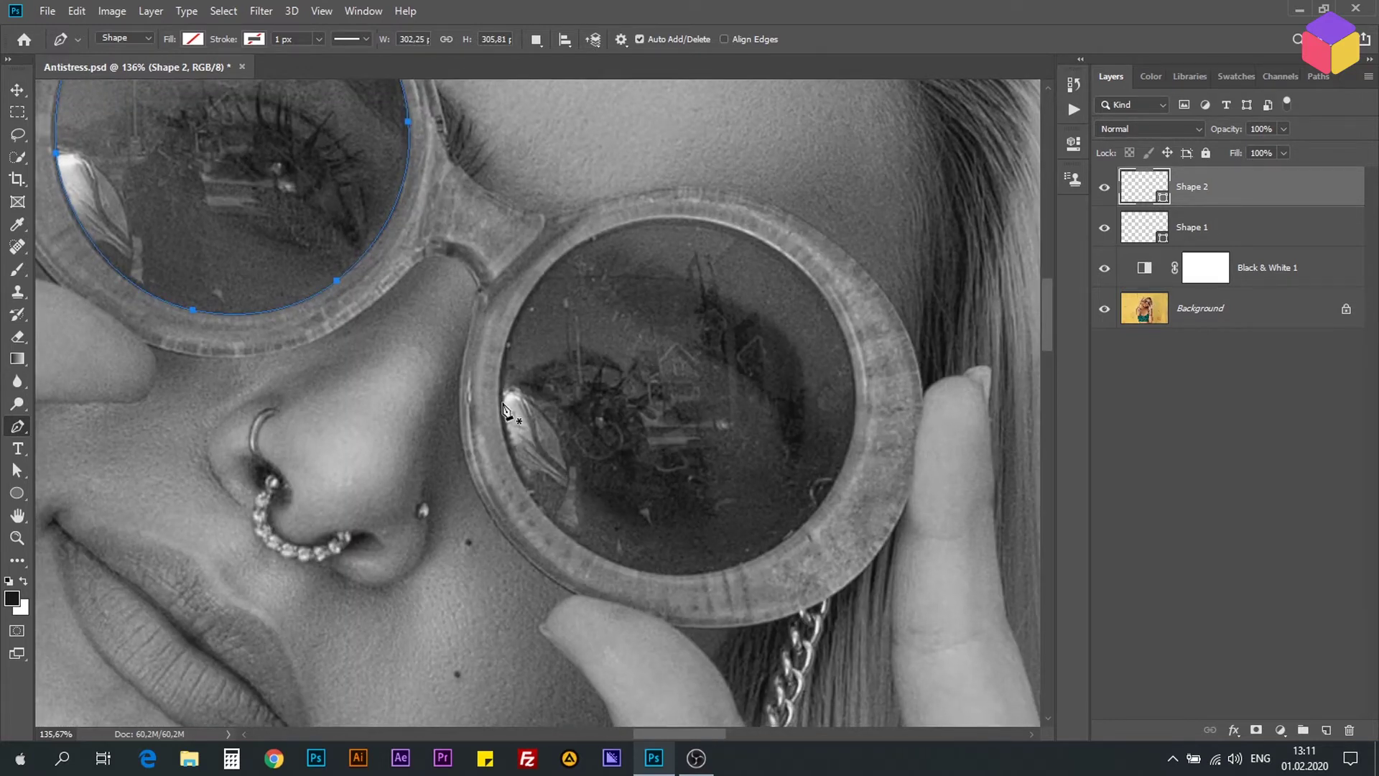
click(502, 401)
click(533, 293)
drag(666, 220, 715, 223)
drag(821, 295, 876, 361)
drag(853, 428, 859, 454)
drag(776, 547, 707, 600)
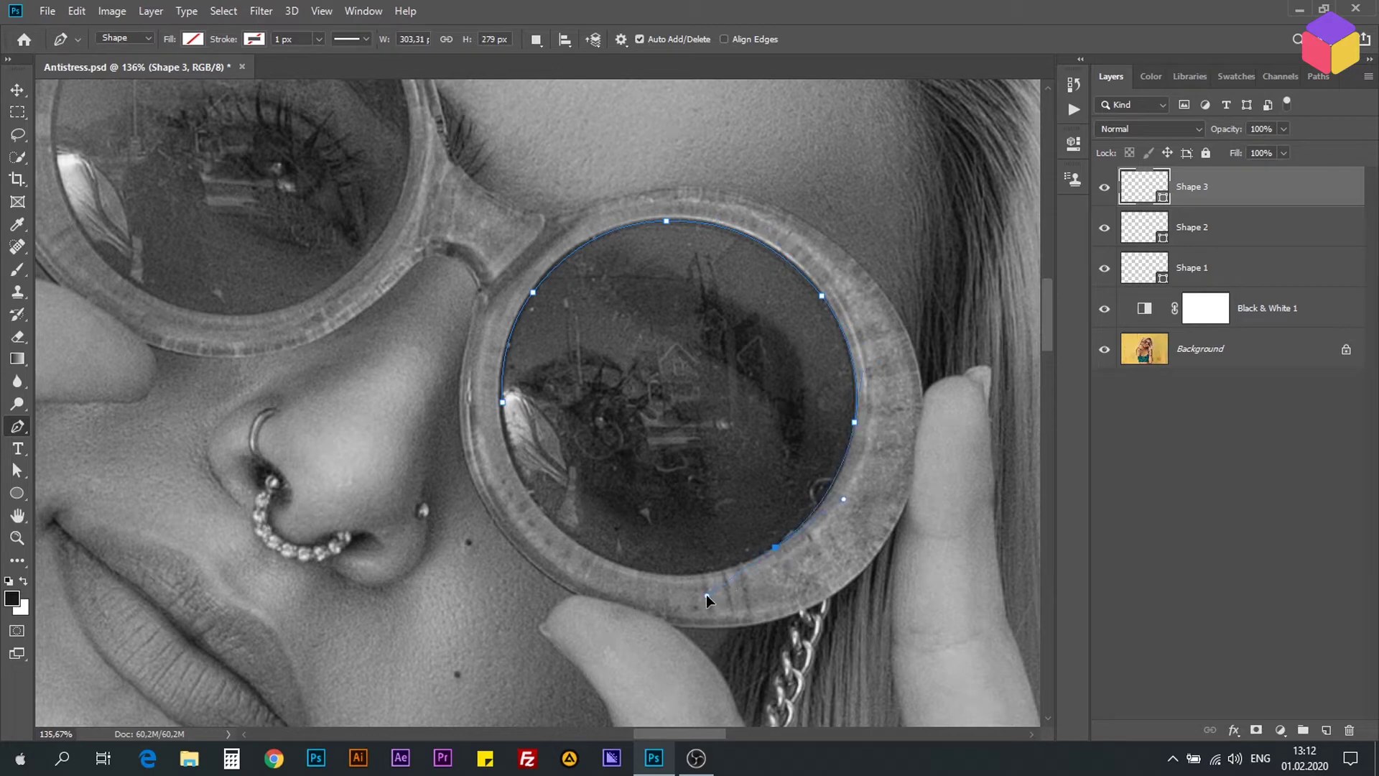
click(595, 557)
click(502, 401)
scroll(499, 306, down, 2)
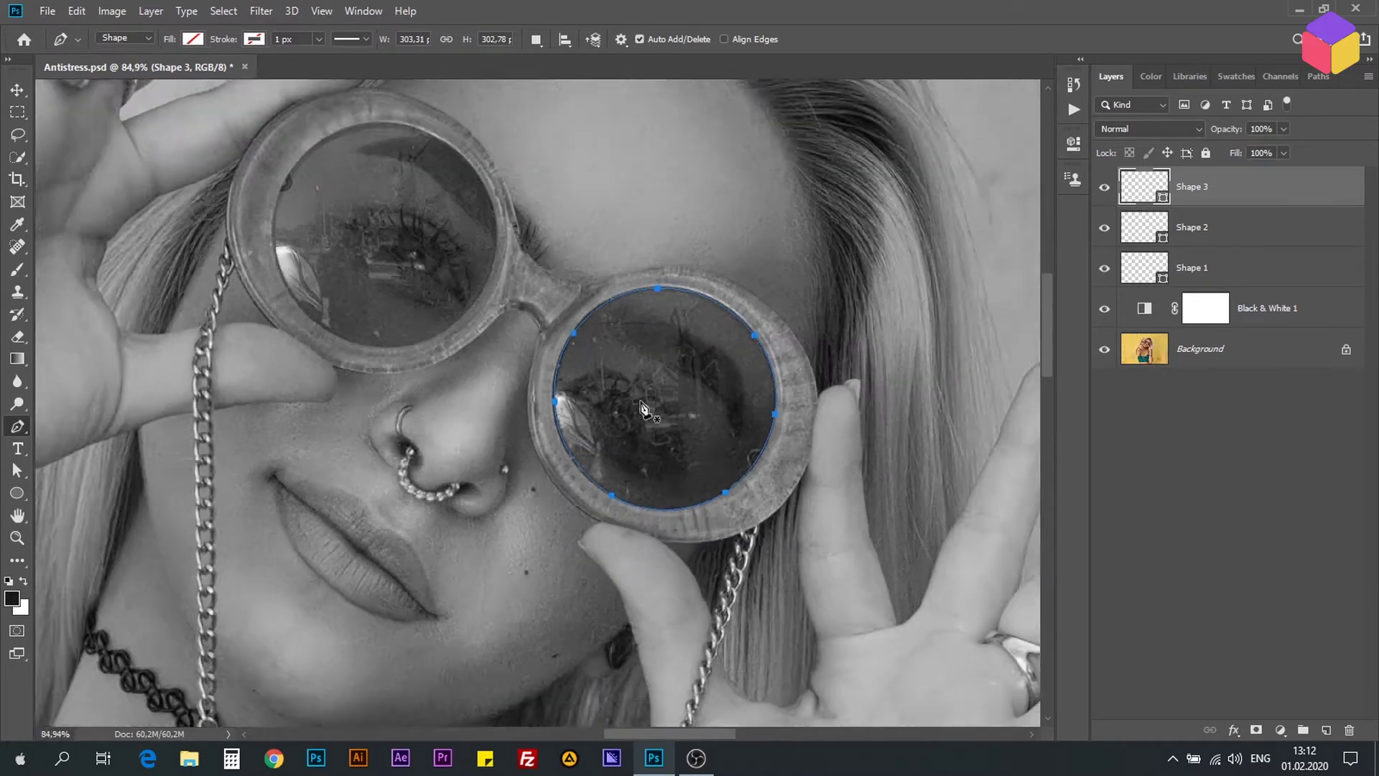
scroll(571, 345, up, 2)
scroll(568, 337, up, 1)
- Begin a Shape 4 outline across the glasses bridge
click(593, 447)
click(660, 386)
click(583, 334)
click(568, 310)
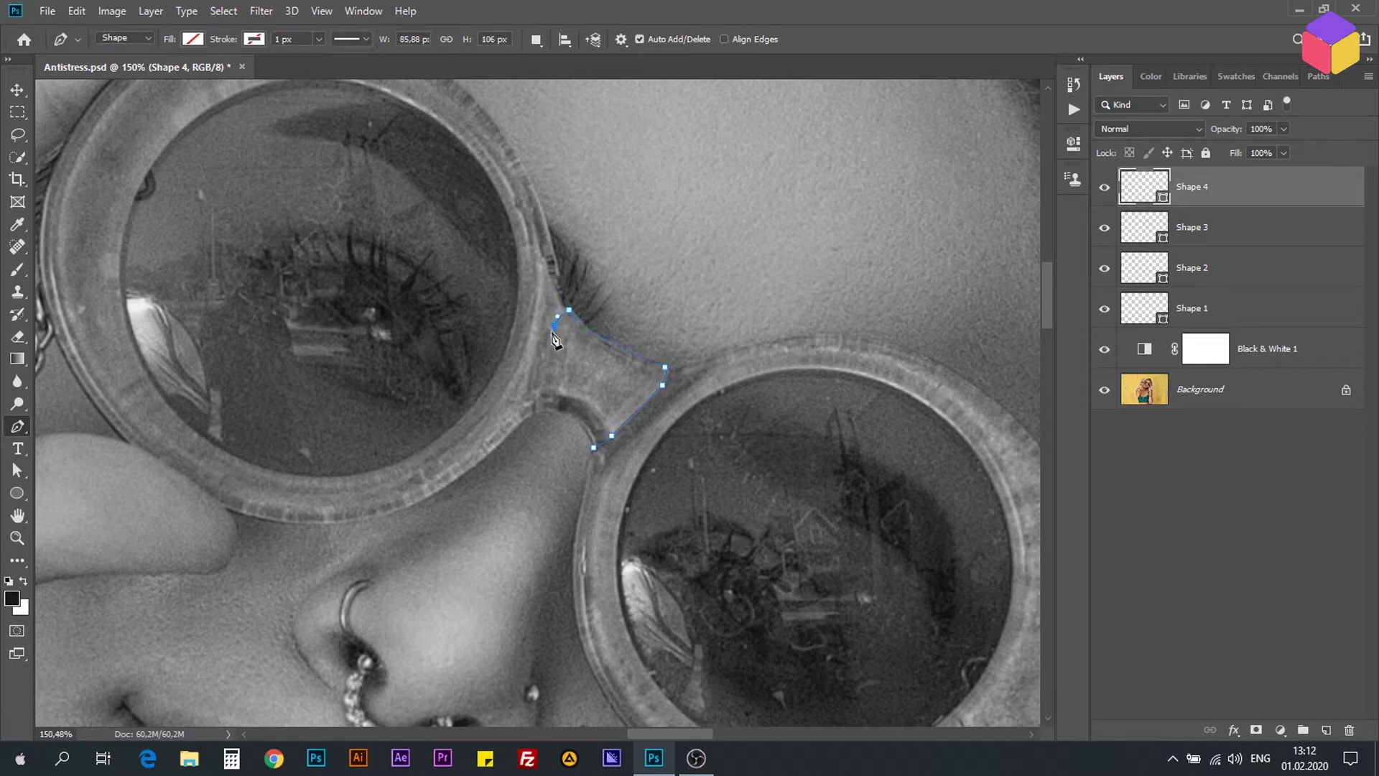
- Close the Shape 4 outline around the glasses bridge
click(571, 420)
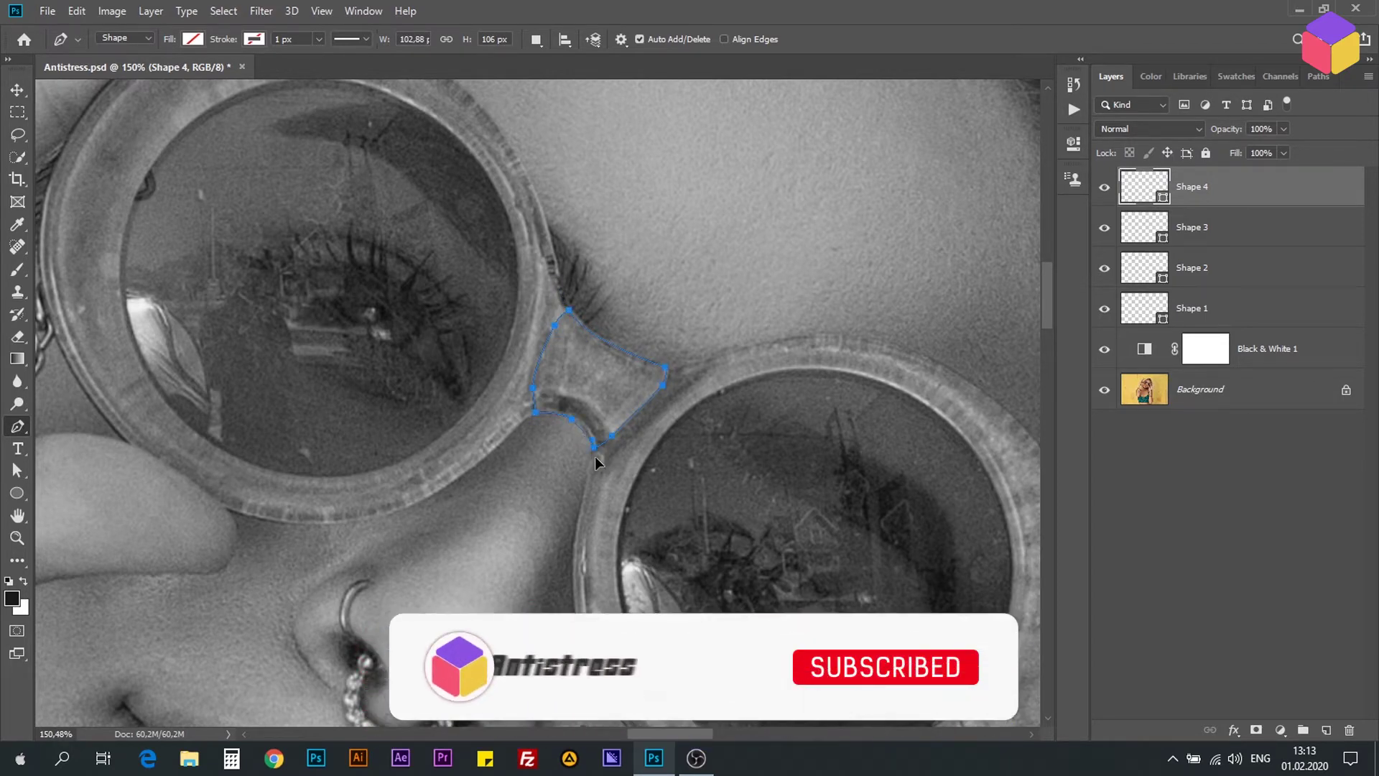
click(593, 447)
scroll(579, 452, down, 3)
scroll(579, 452, up, 2)
- Draw the curved Shape 5 path hugging the right lens rim
click(637, 276)
drag(679, 373, 675, 411)
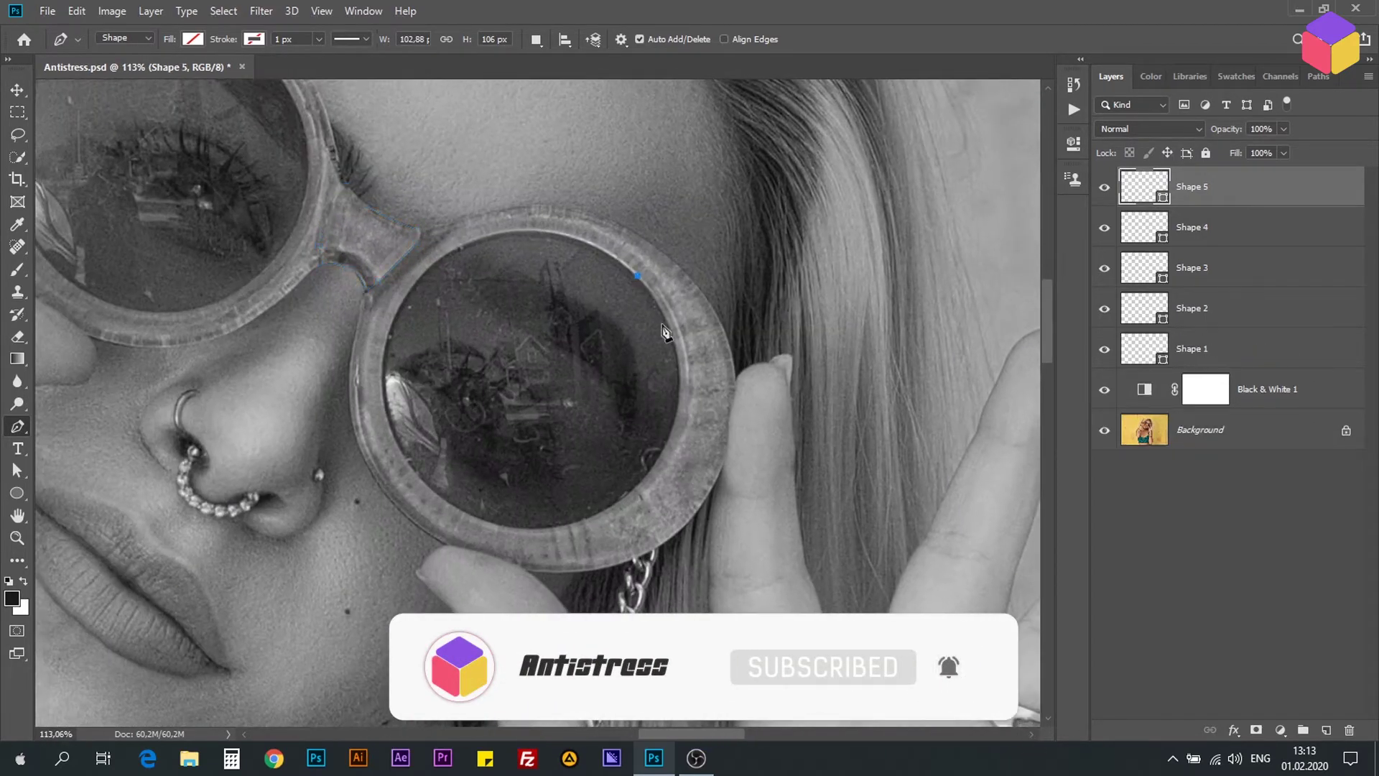
drag(591, 527, 638, 508)
click(591, 529)
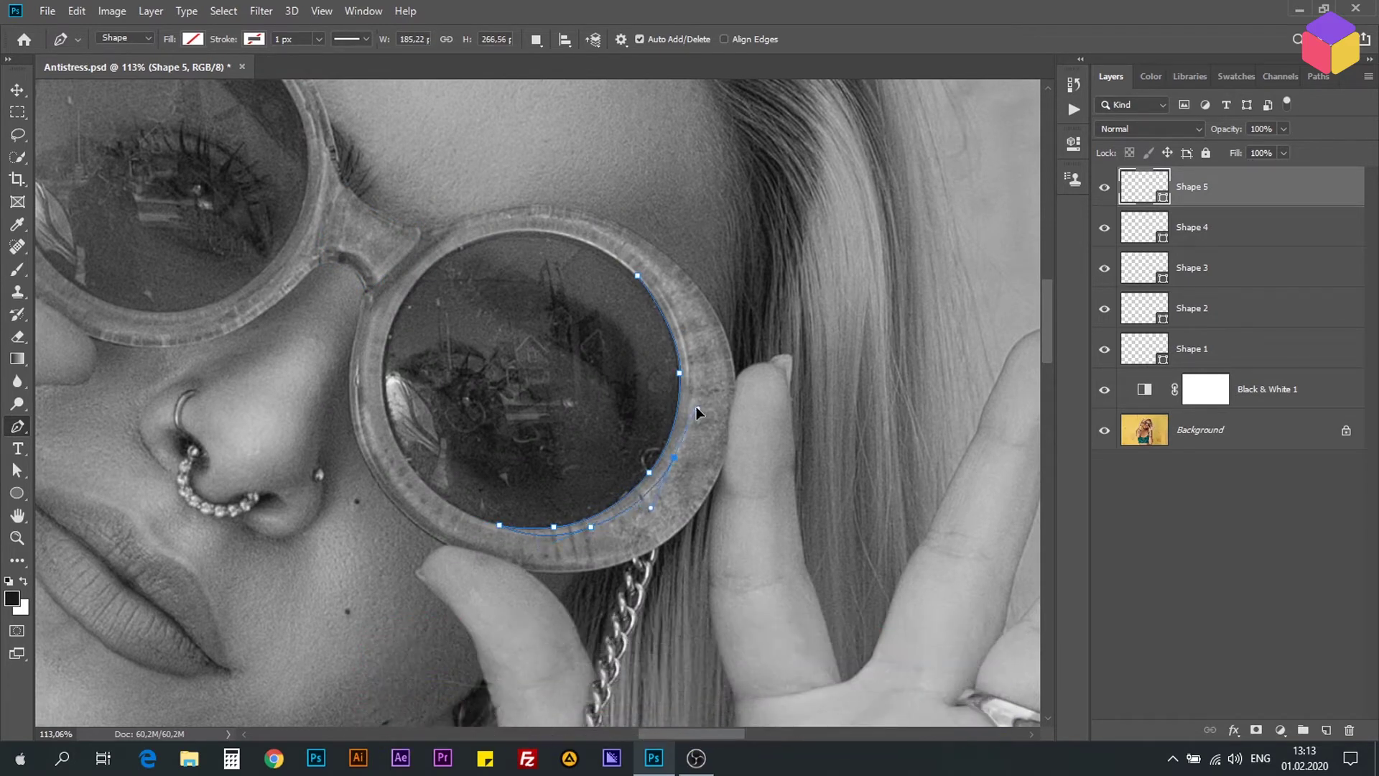
drag(686, 381, 687, 355)
scroll(582, 344, up, 5)
scroll(545, 309, left, 5)
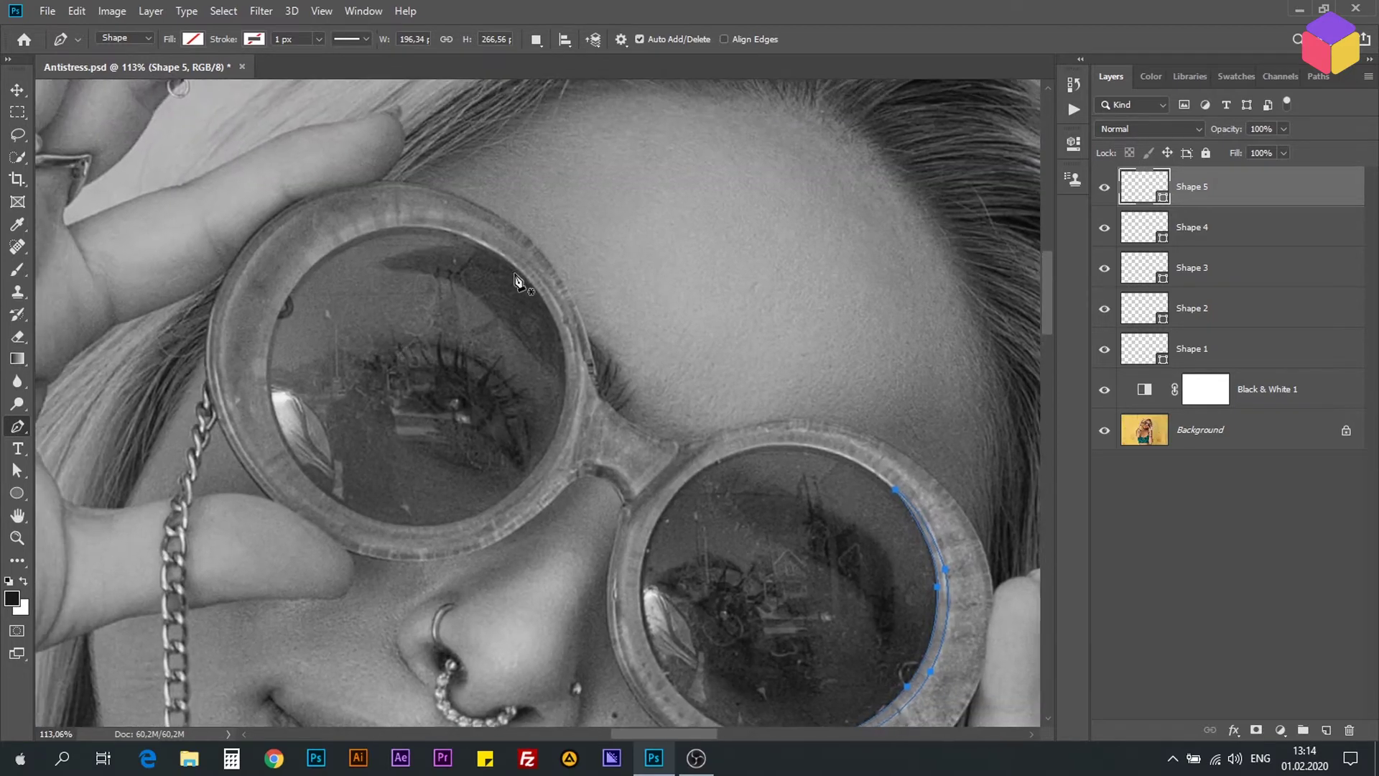
- Draw the curved Shape 6 path hugging the left lens rim
click(523, 273)
mouse_move(539, 462)
mouse_down()
mouse_move(511, 499)
mouse_move(427, 521)
mouse_move(471, 528)
mouse_up()
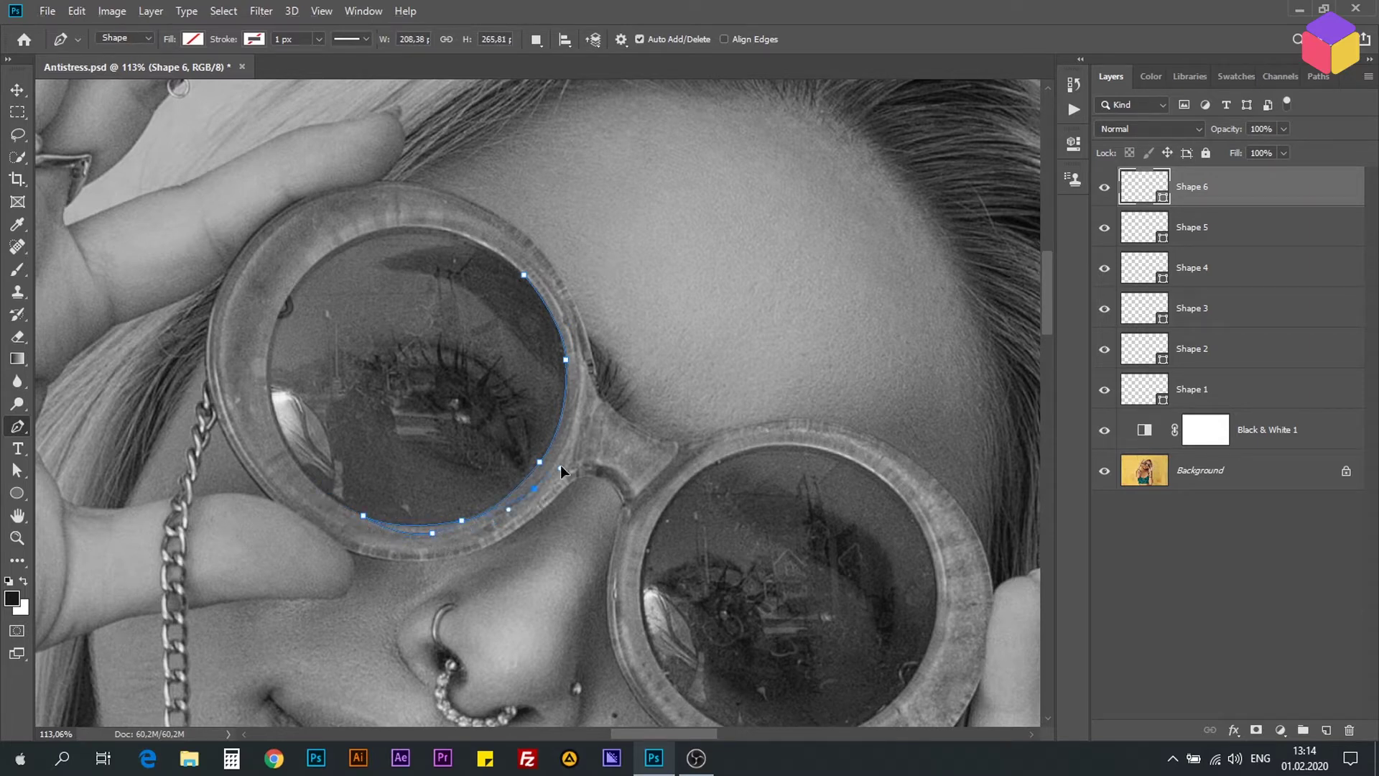
drag(579, 391, 576, 371)
mouse_move(560, 314)
mouse_down()
mouse_move(573, 343)
mouse_move(478, 175)
mouse_up()
- Draw the Shape 7 outline beside the right lens near the nose
click(606, 568)
drag(582, 463, 598, 386)
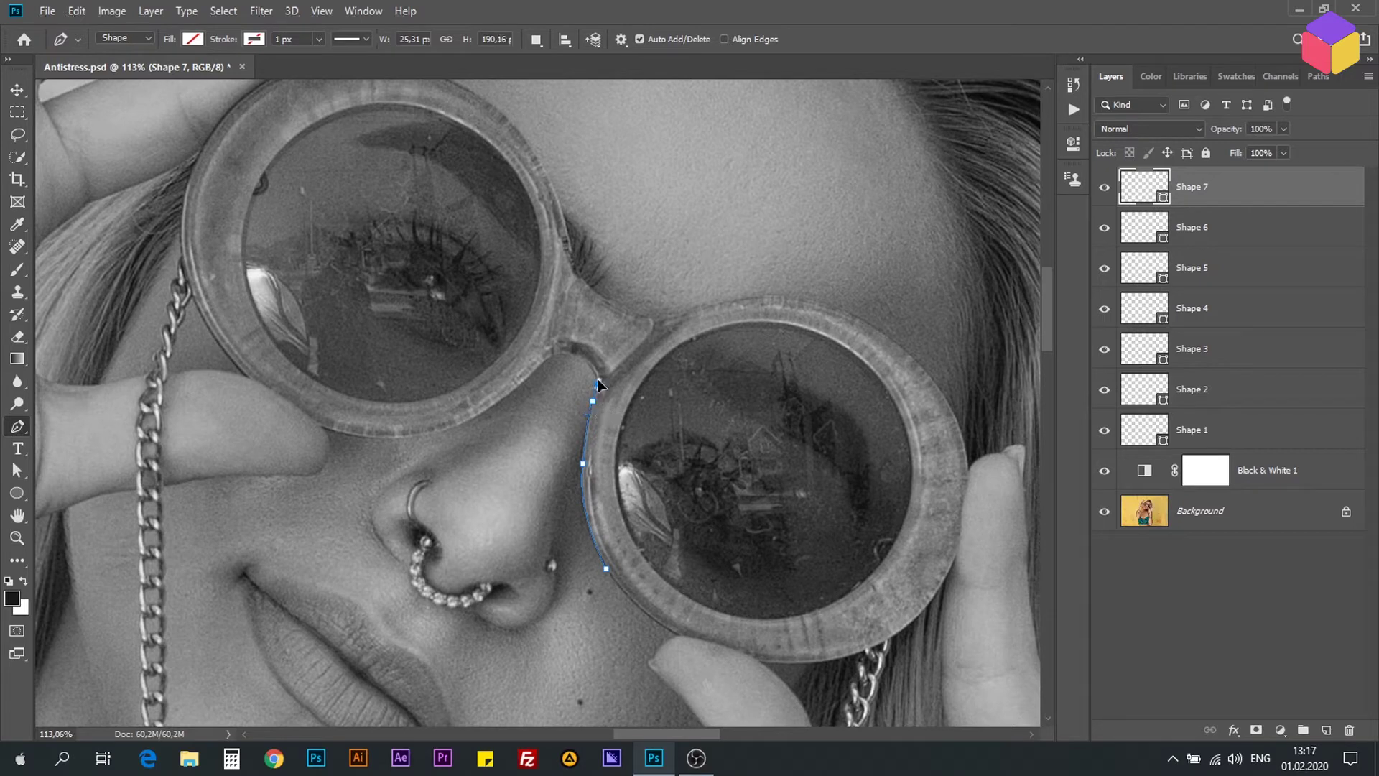
click(605, 381)
drag(588, 515, 655, 623)
drag(467, 556, 428, 606)
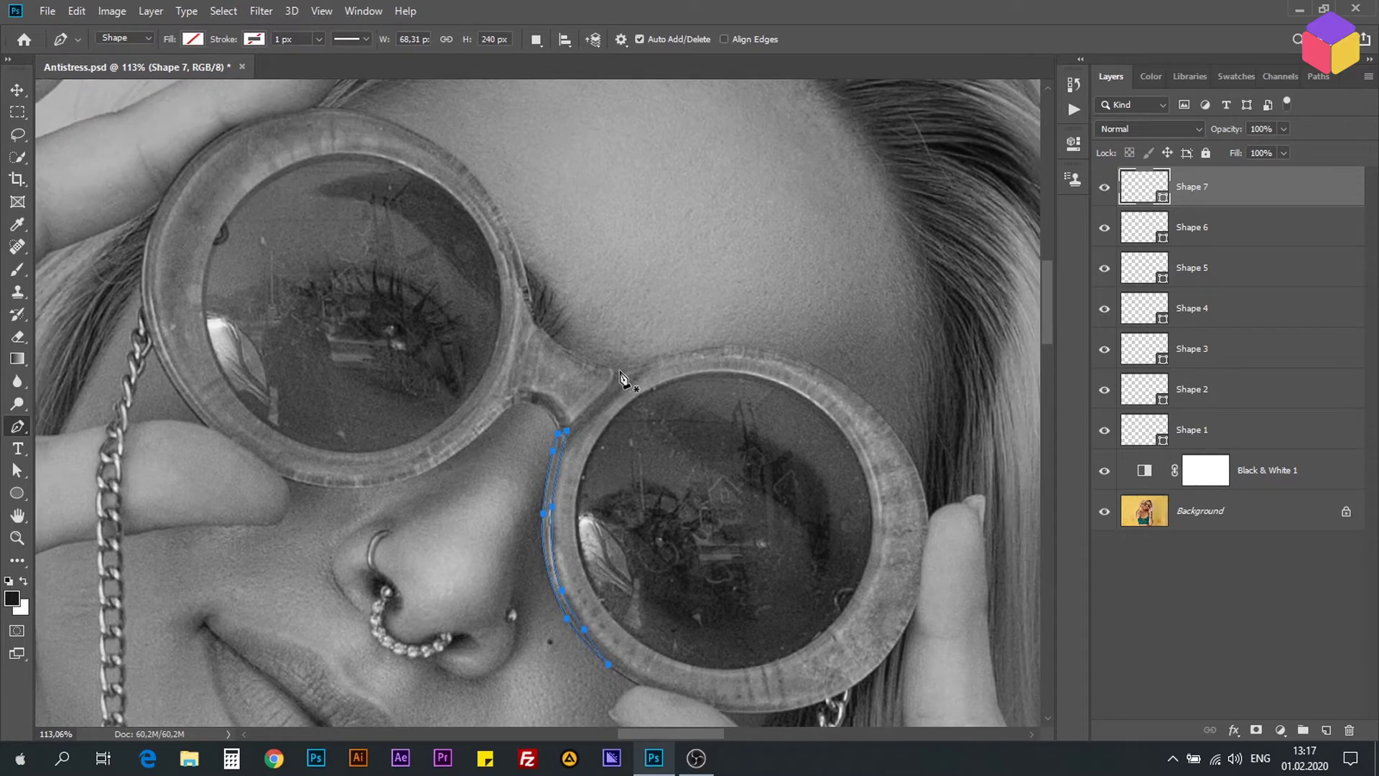
key(Escape)
- Draw the Shape 8 path along the bridge and right lens top
click(616, 371)
click(653, 361)
click(699, 350)
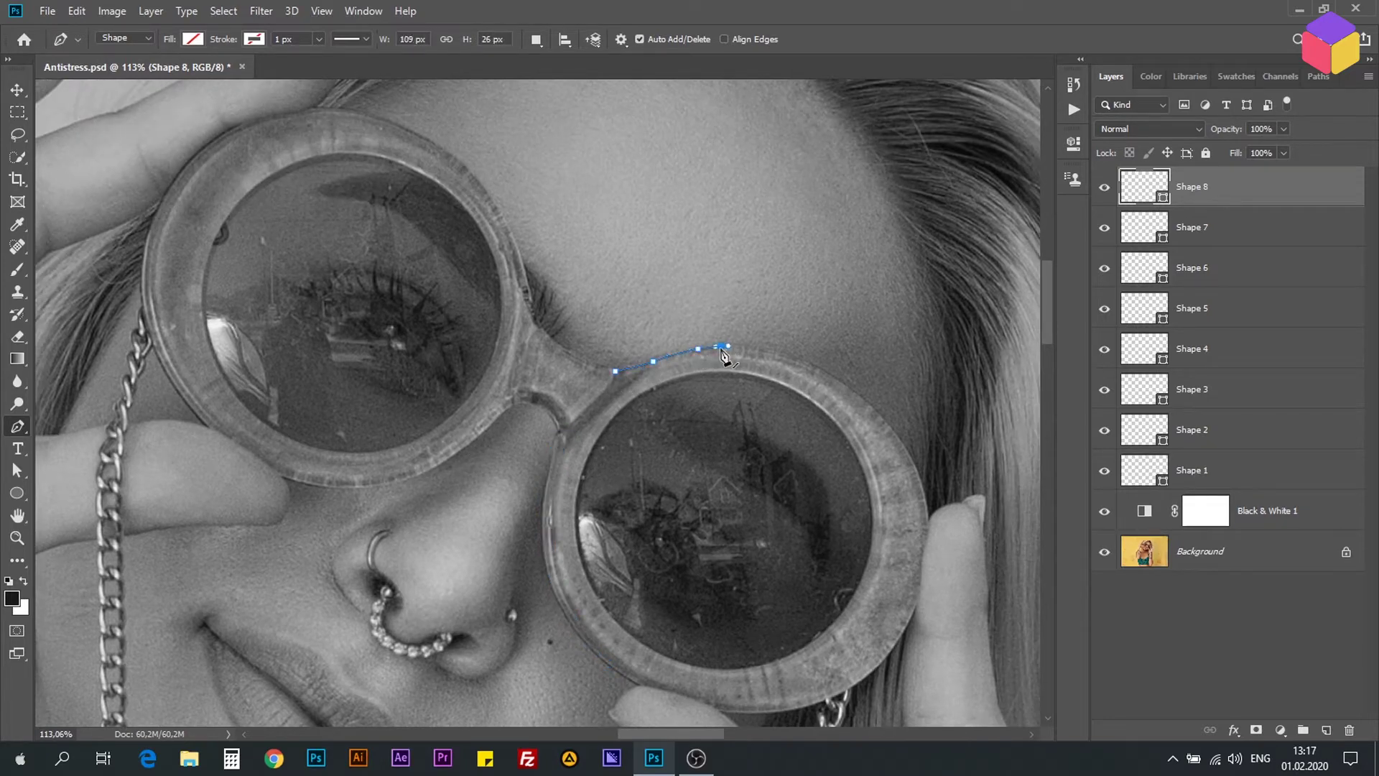
drag(611, 383, 618, 379)
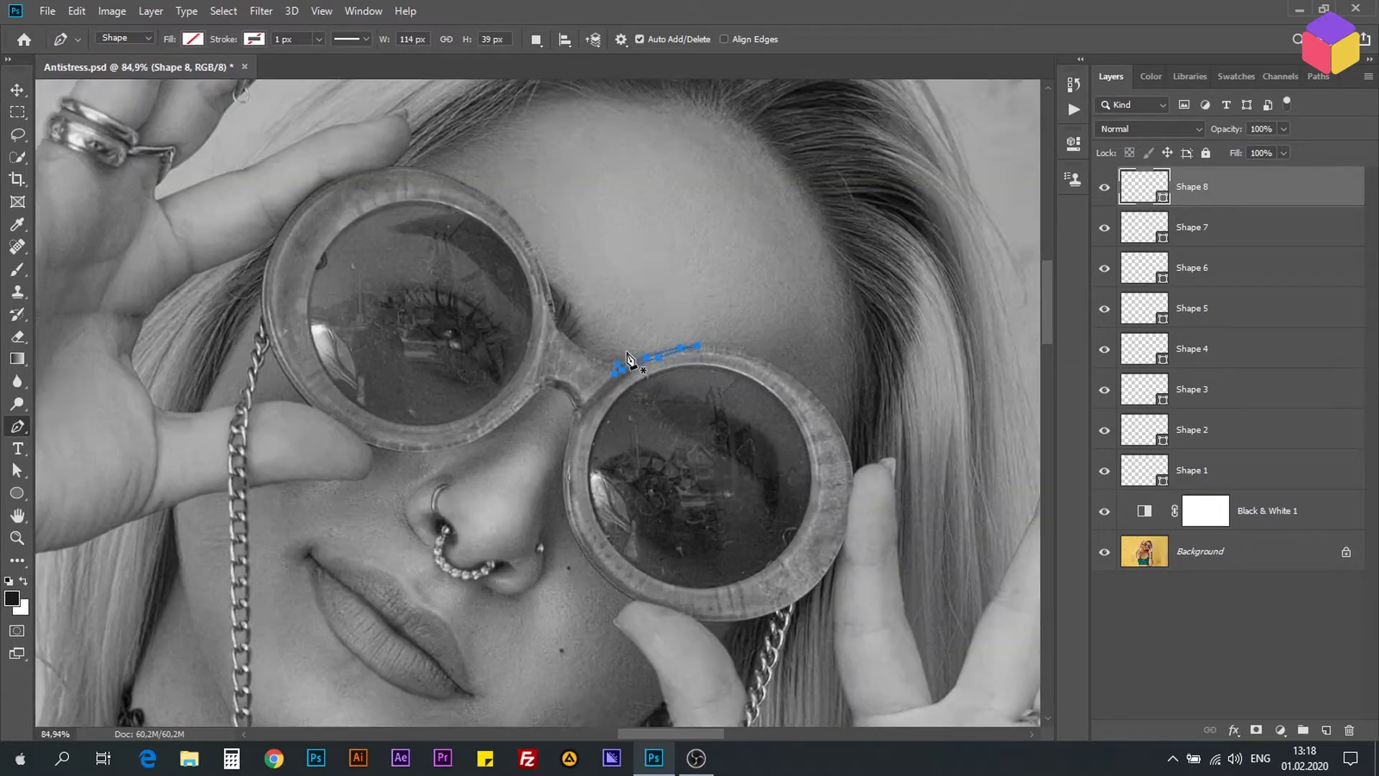
scroll(630, 361, down, 3)
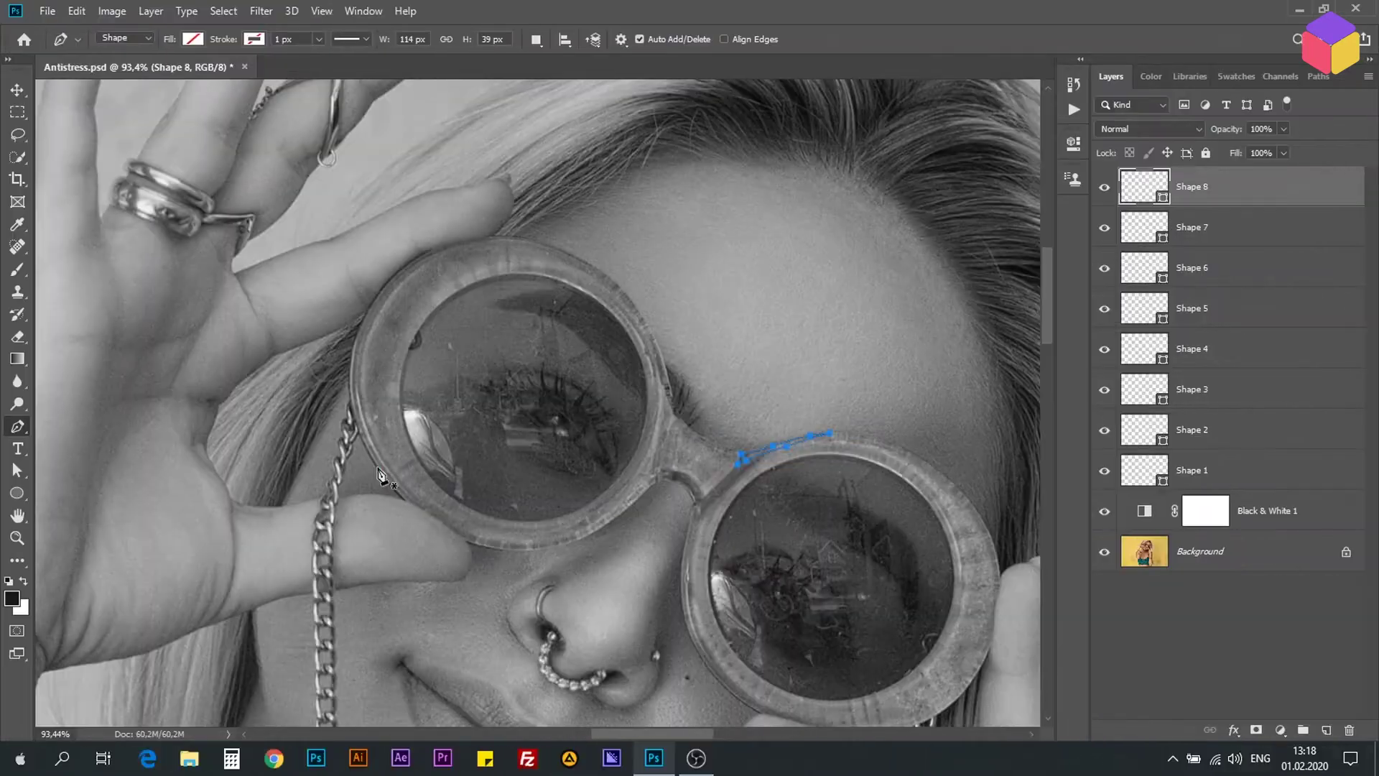
- Trace a closed Shape 9 outline along the left lens's outer rim
click(377, 468)
click(349, 390)
click(349, 346)
click(360, 323)
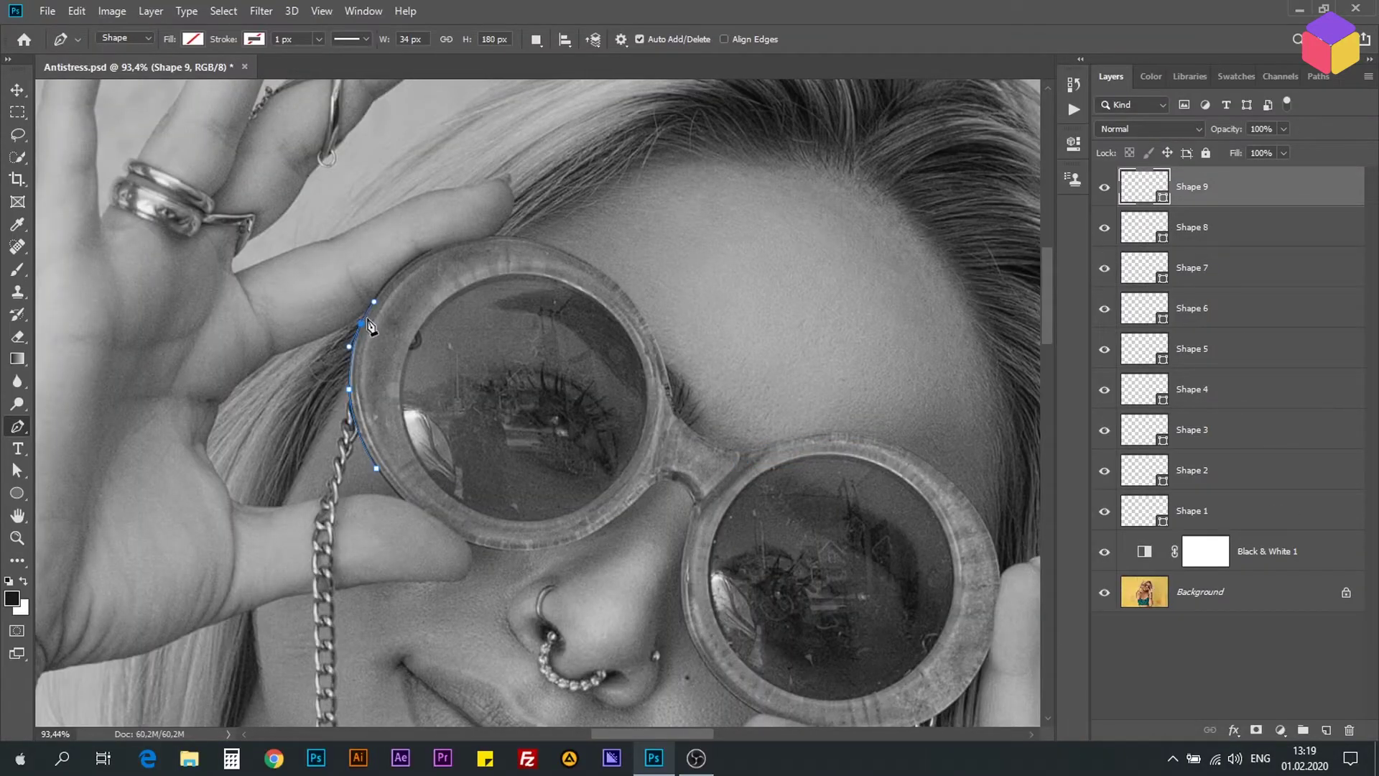
click(429, 252)
drag(481, 238, 495, 237)
click(429, 260)
click(377, 469)
- Switch to the Move tool and deselect the Shape 9 layer
scroll(452, 391, down, 1)
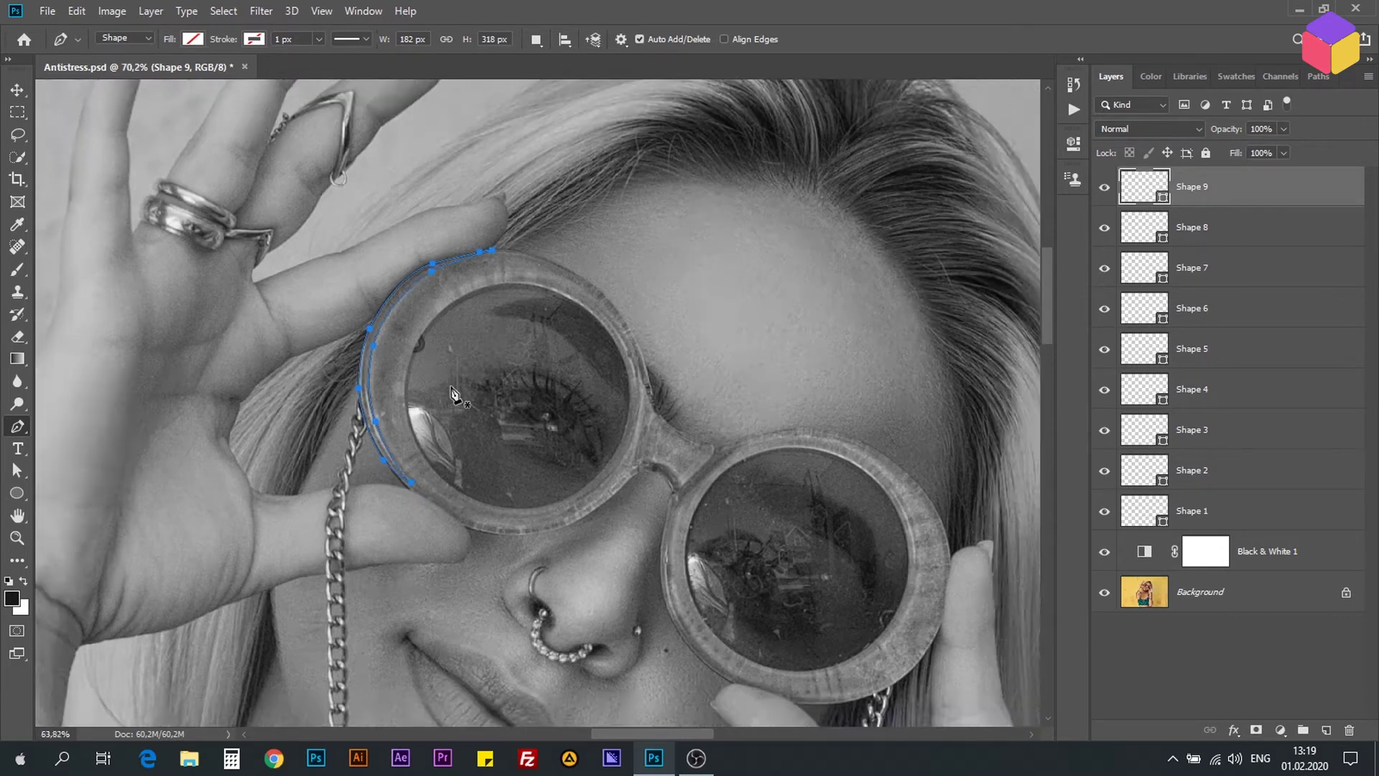
scroll(452, 391, down, 3)
scroll(453, 391, down, 1)
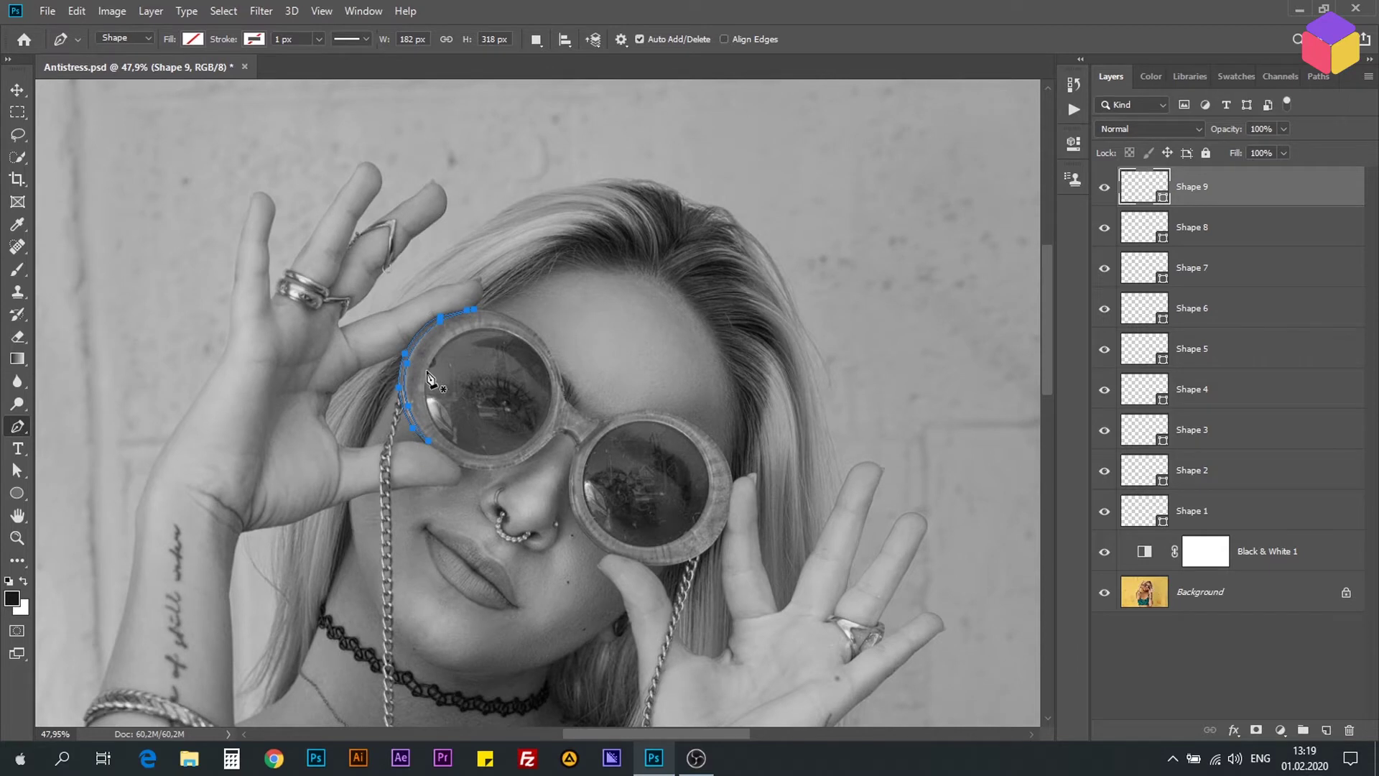
click(17, 89)
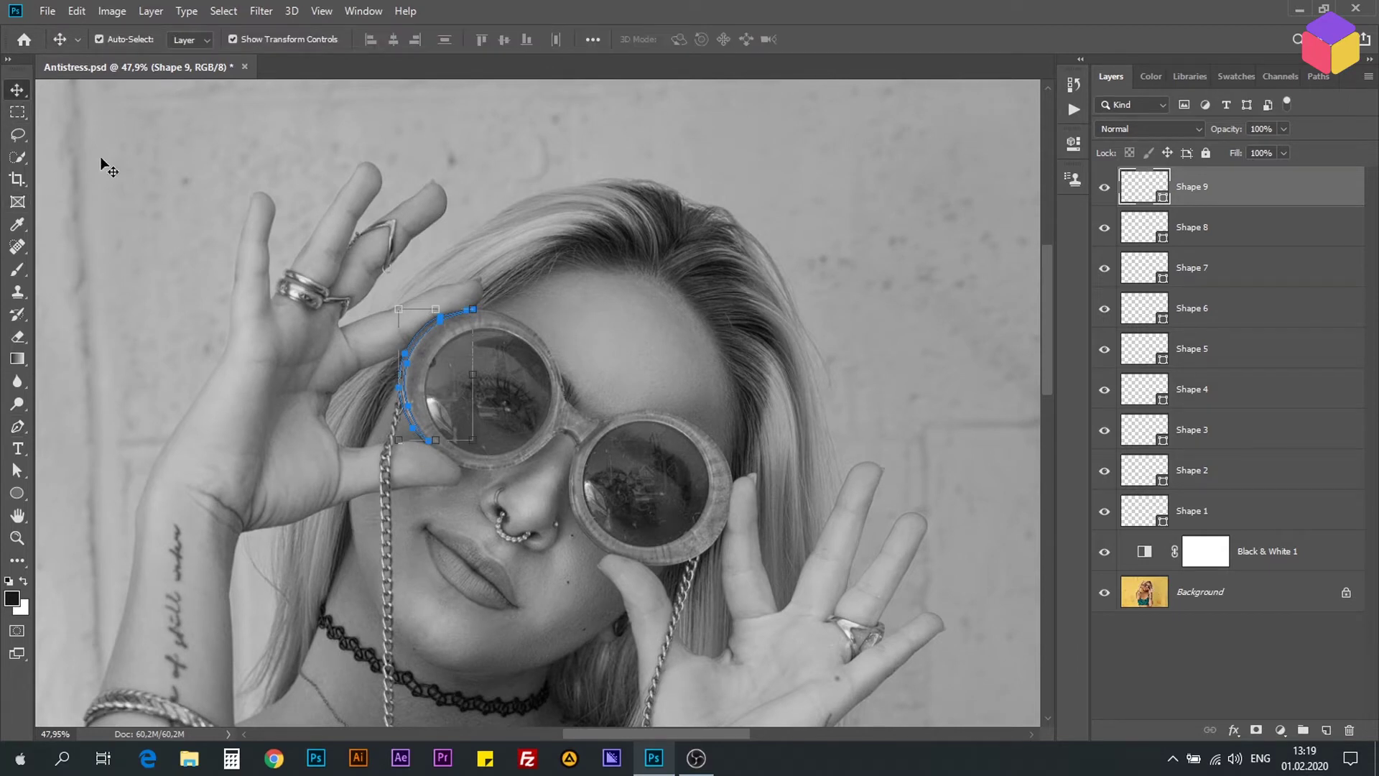
click(1177, 650)
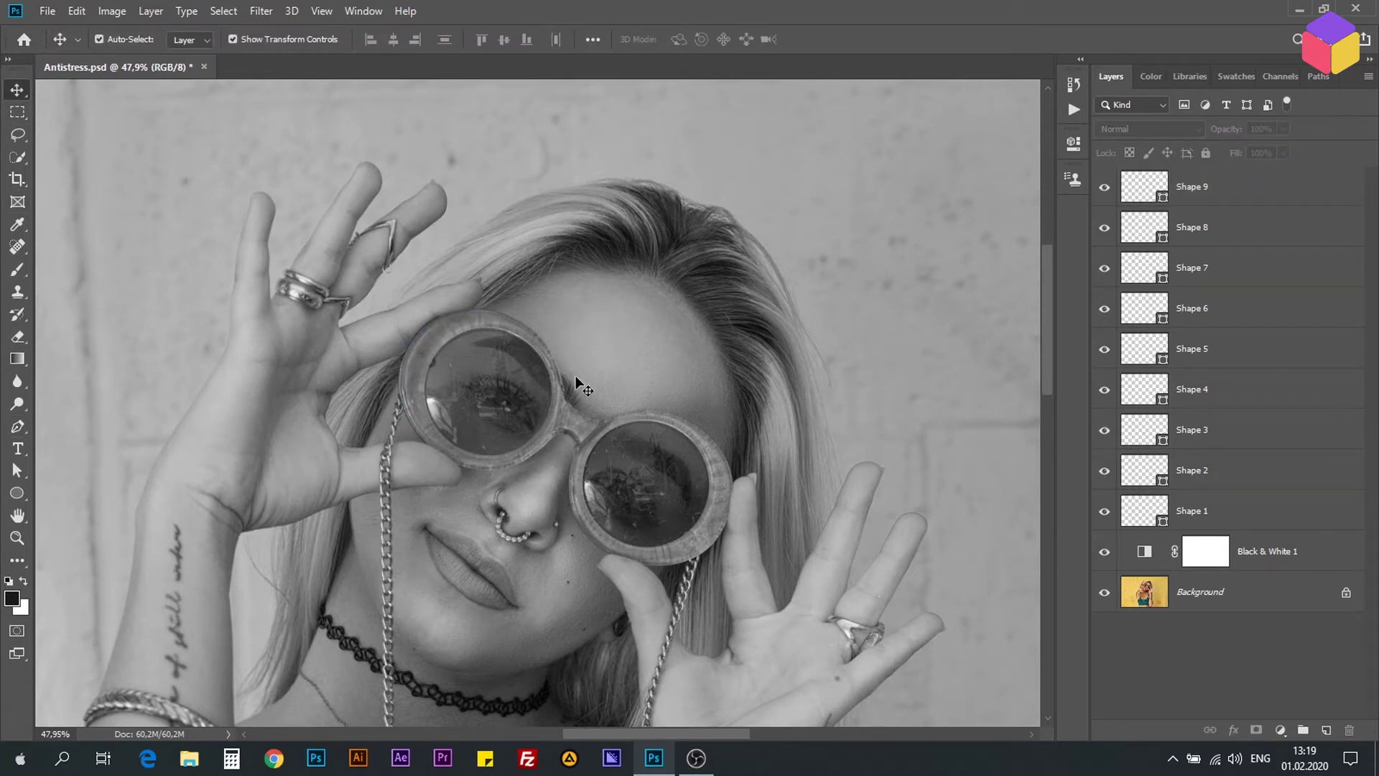
drag(568, 418, 558, 360)
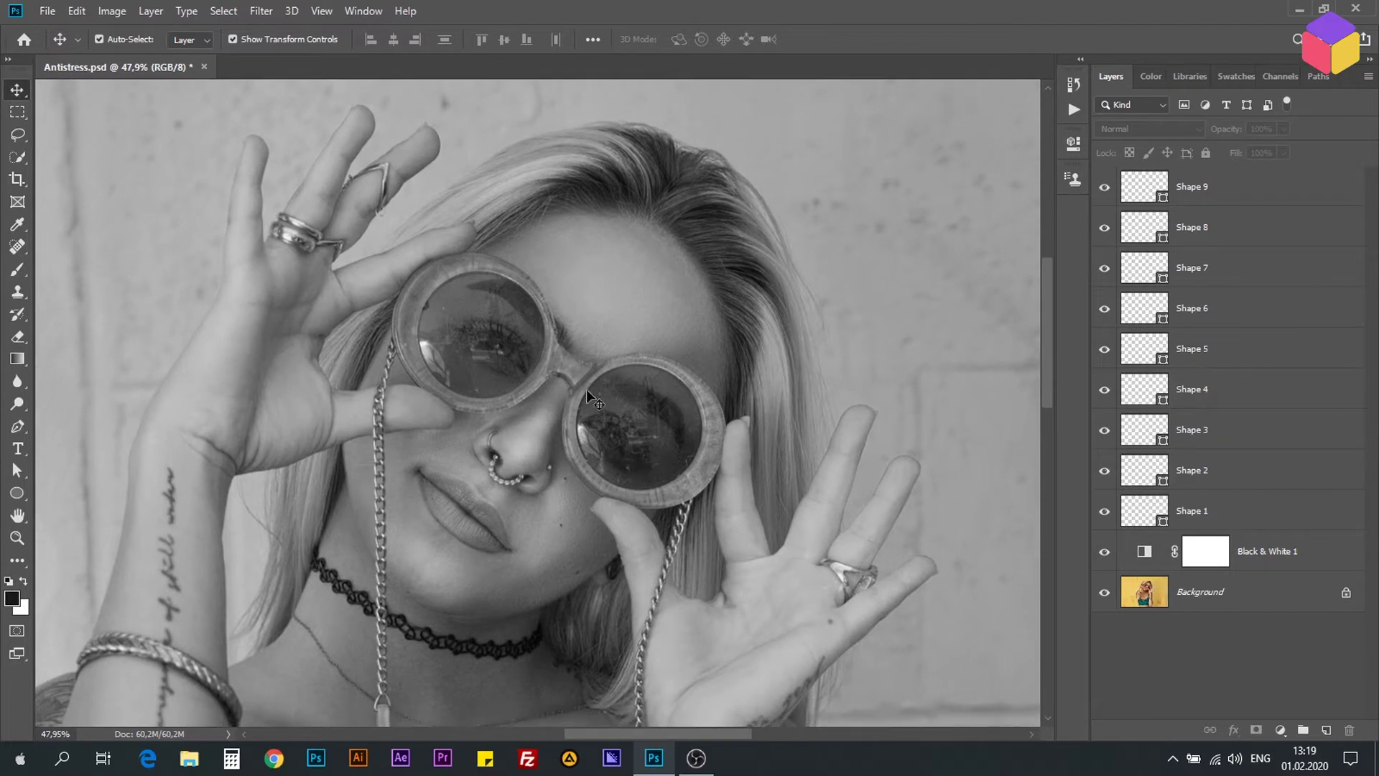
- Fill the Shape 1 glasses outline with a bright red colour
click(1132, 504)
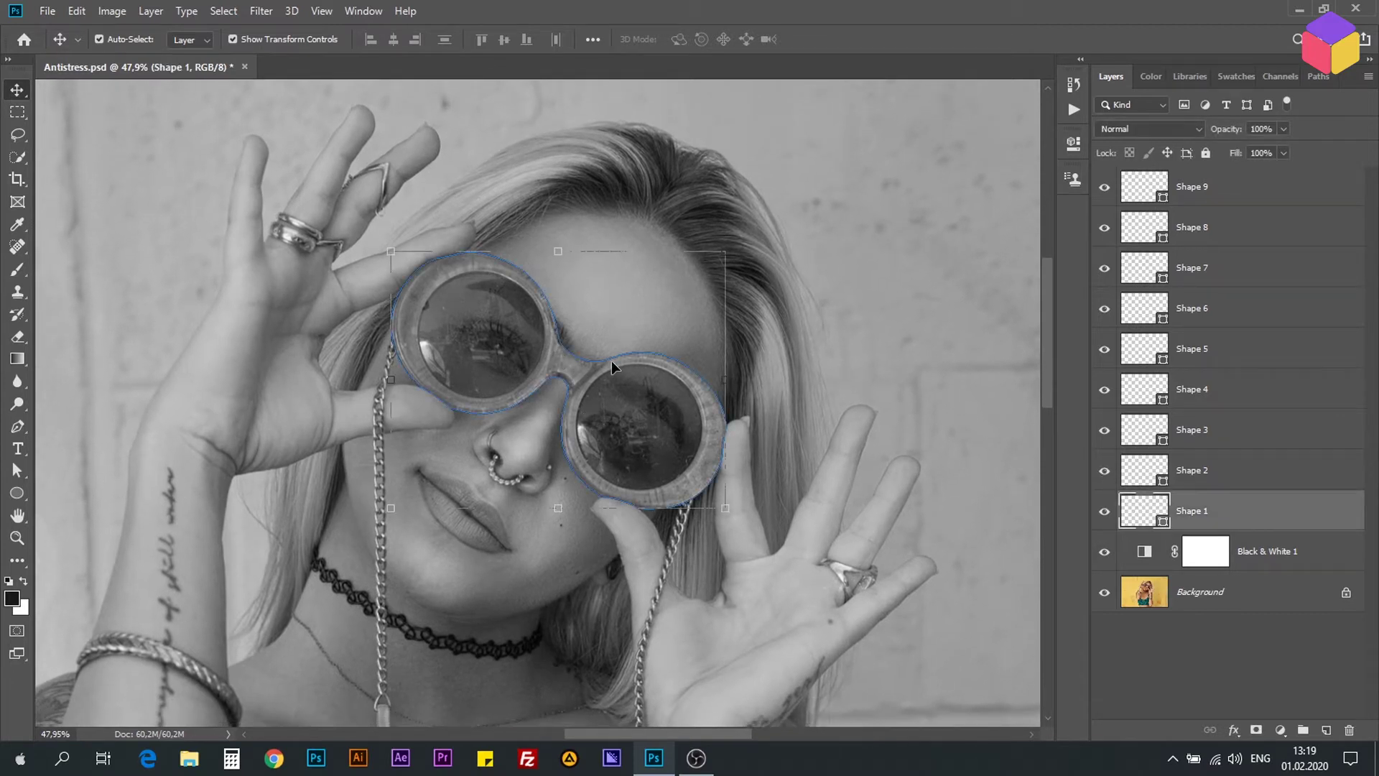
click(16, 472)
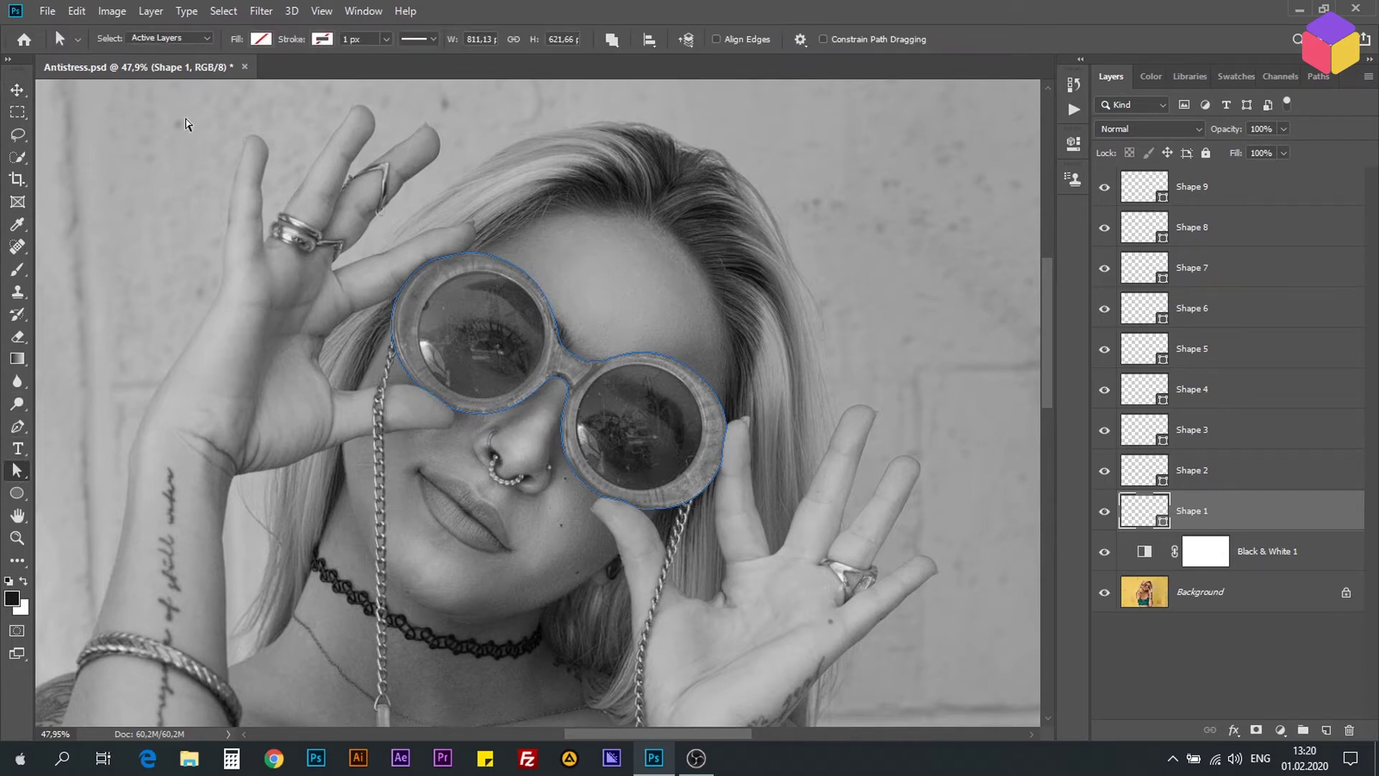
click(261, 40)
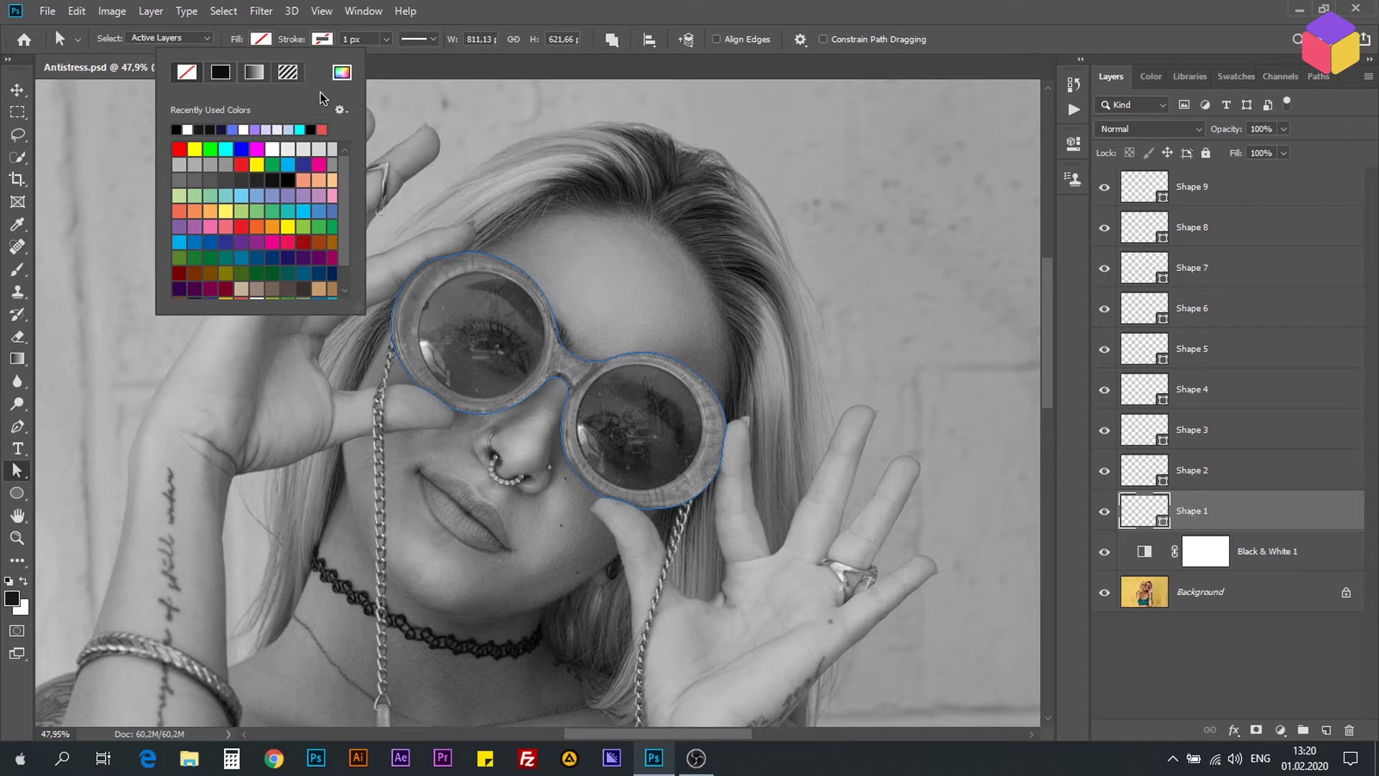
click(342, 72)
mouse_move(948, 269)
mouse_down()
mouse_move(945, 226)
mouse_move(960, 228)
mouse_up()
click(1161, 220)
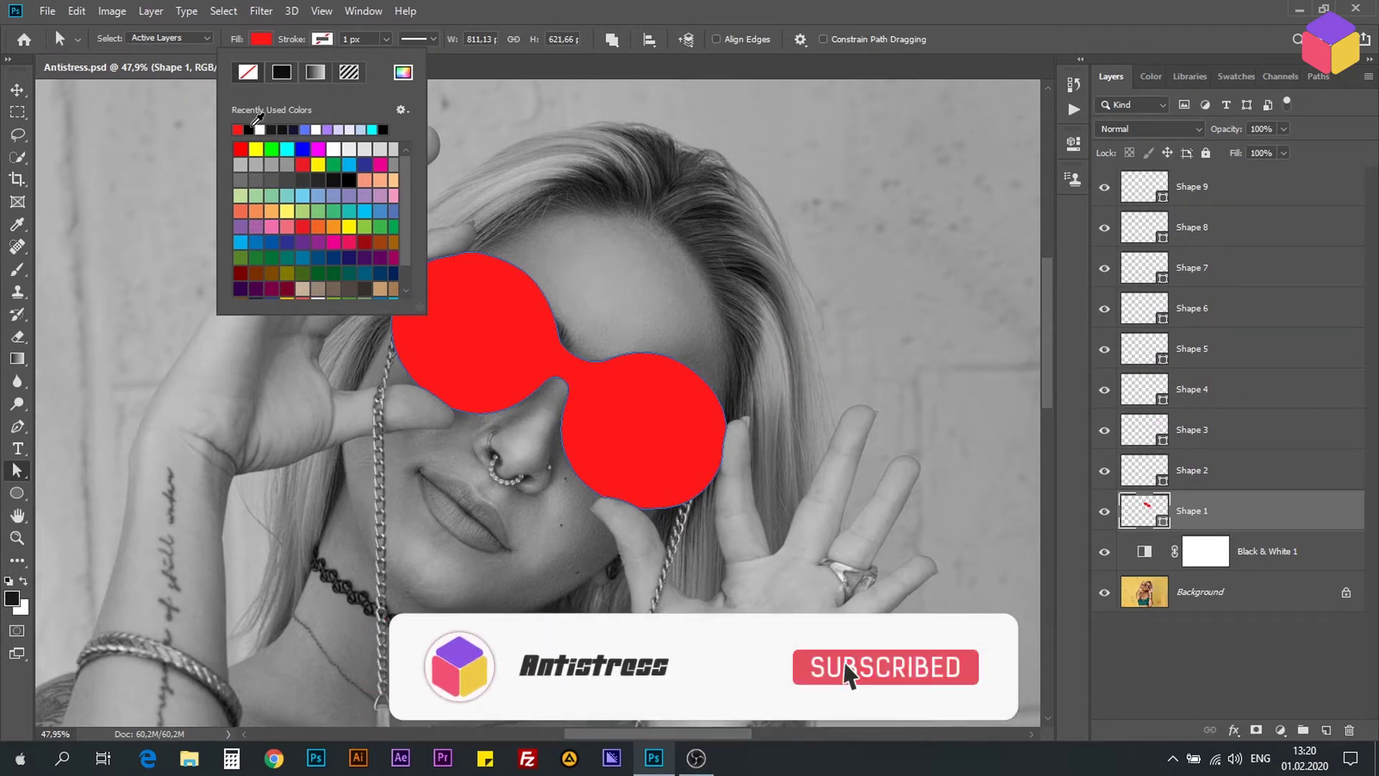
- Give the glasses shape a black 5.71 px outline, then deselect it
click(247, 129)
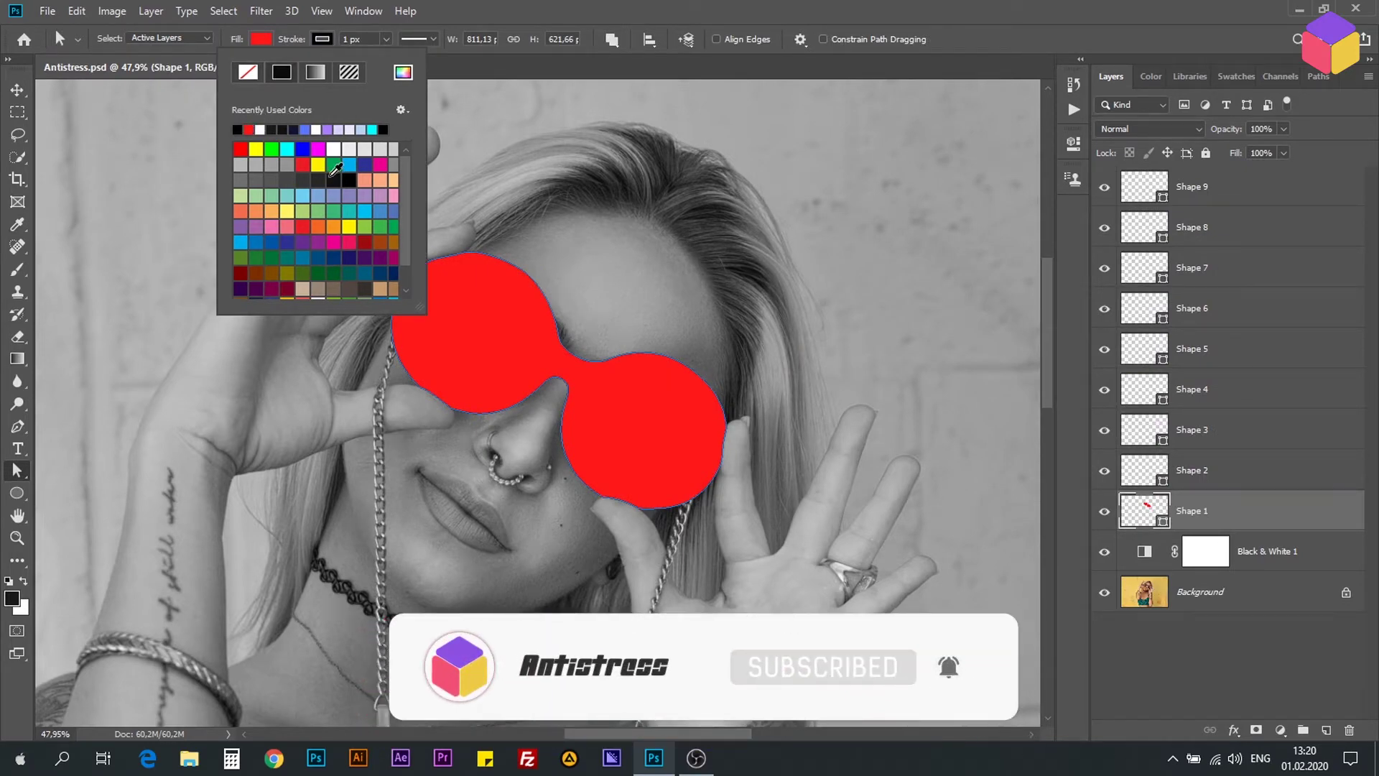
click(321, 183)
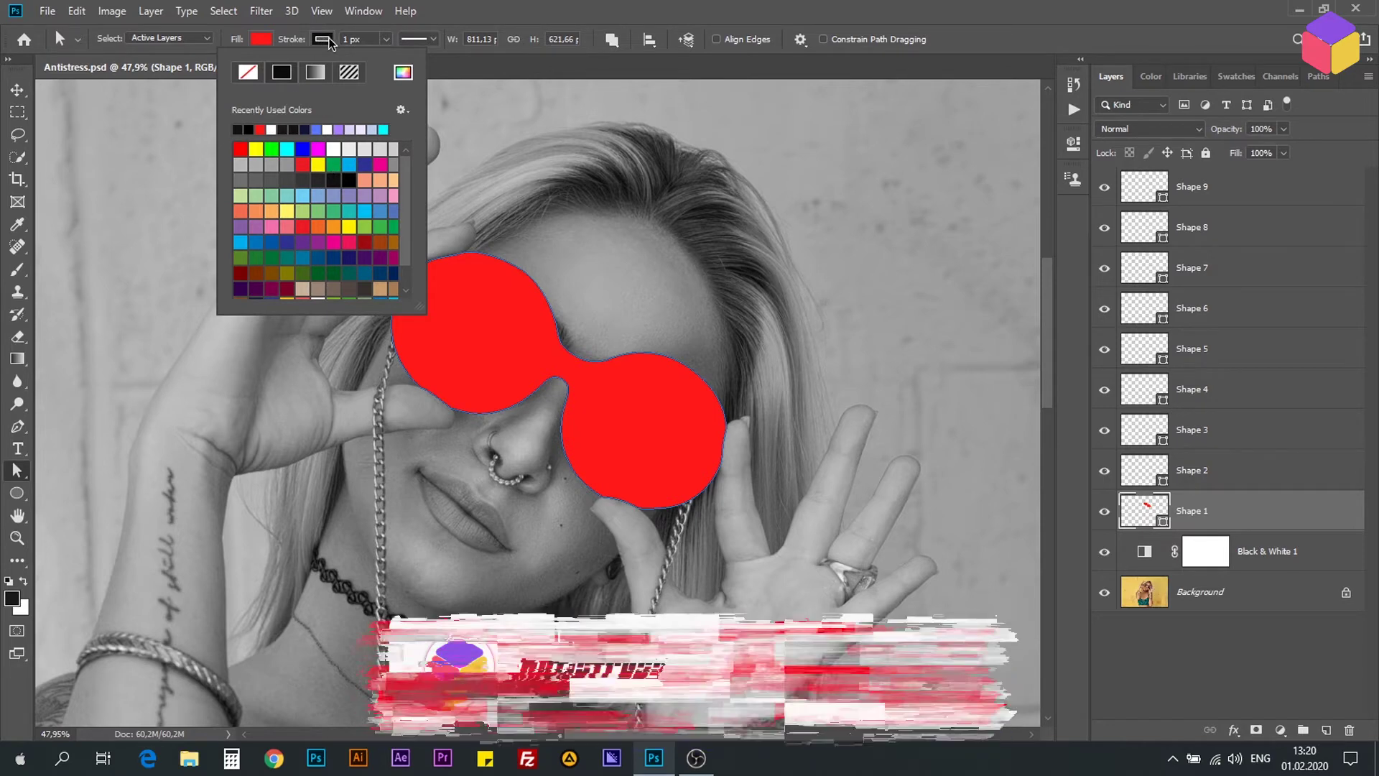
click(386, 39)
drag(387, 61, 393, 61)
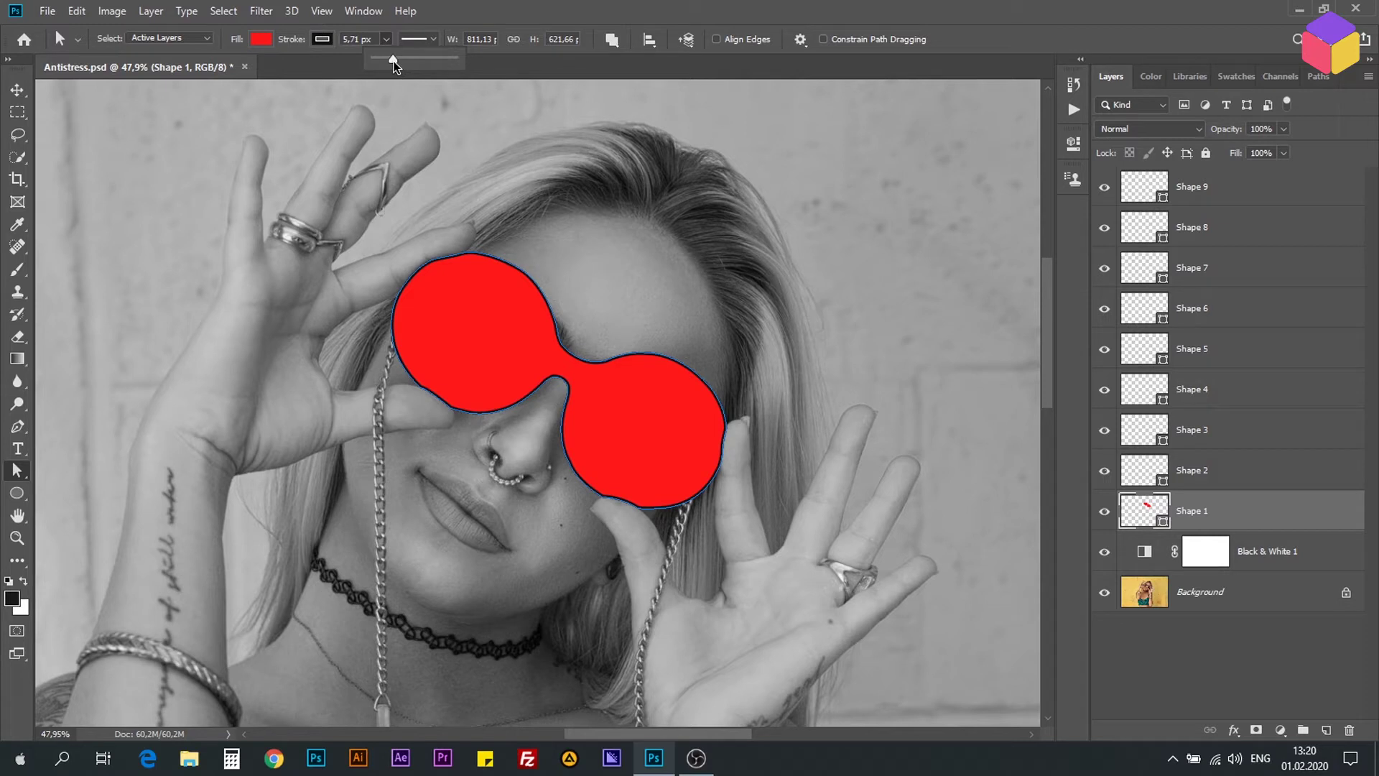
click(18, 91)
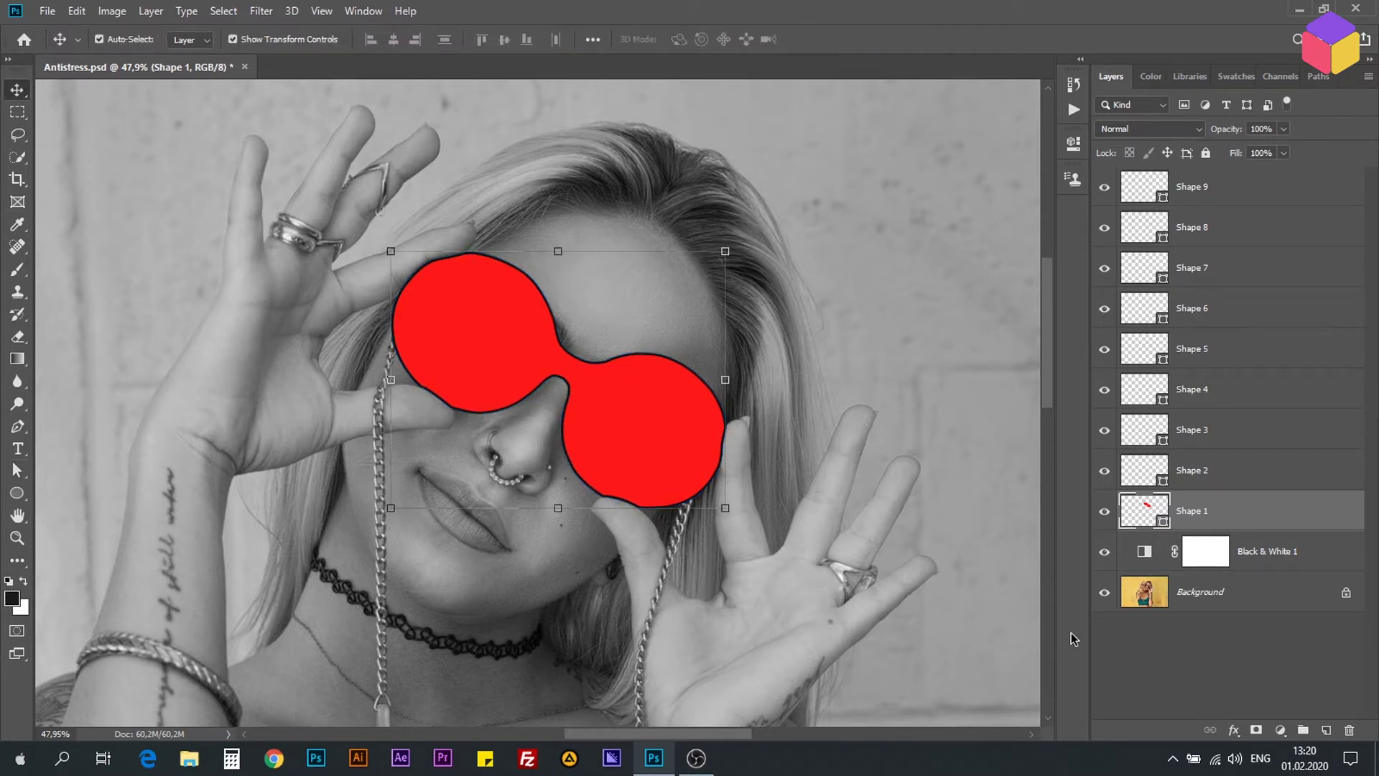
click(826, 502)
drag(717, 398, 674, 385)
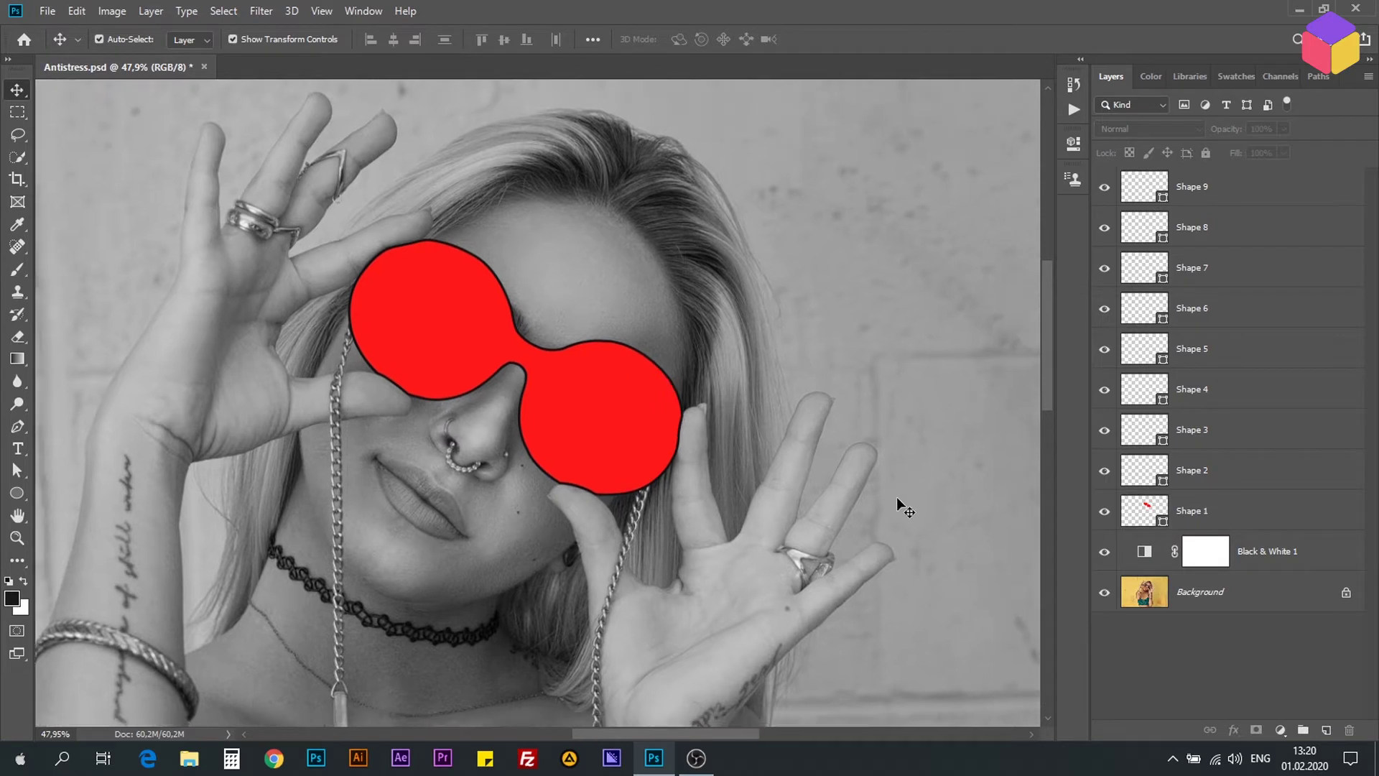
- Fill the left lens shape (Shape 2) white
click(1124, 480)
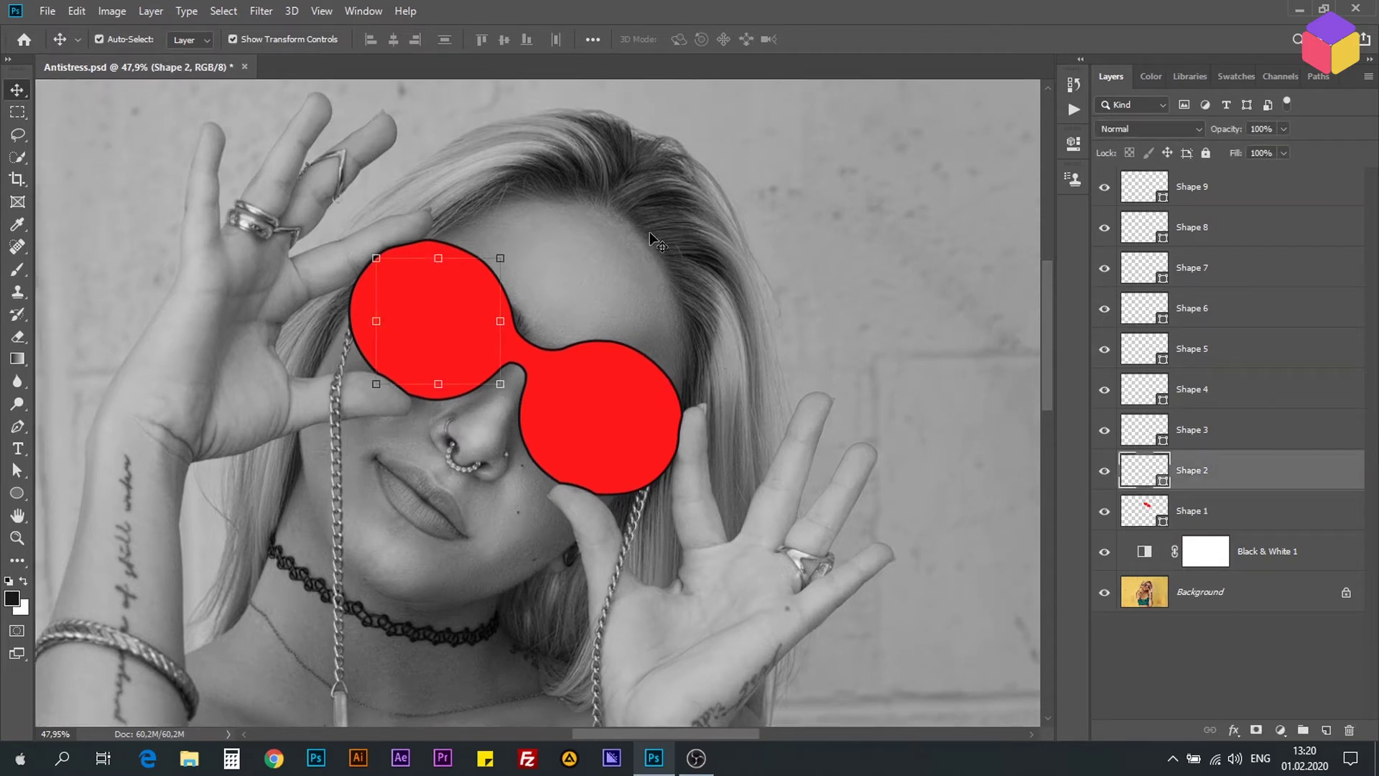
key(a)
click(260, 39)
click(386, 39)
click(260, 39)
click(217, 116)
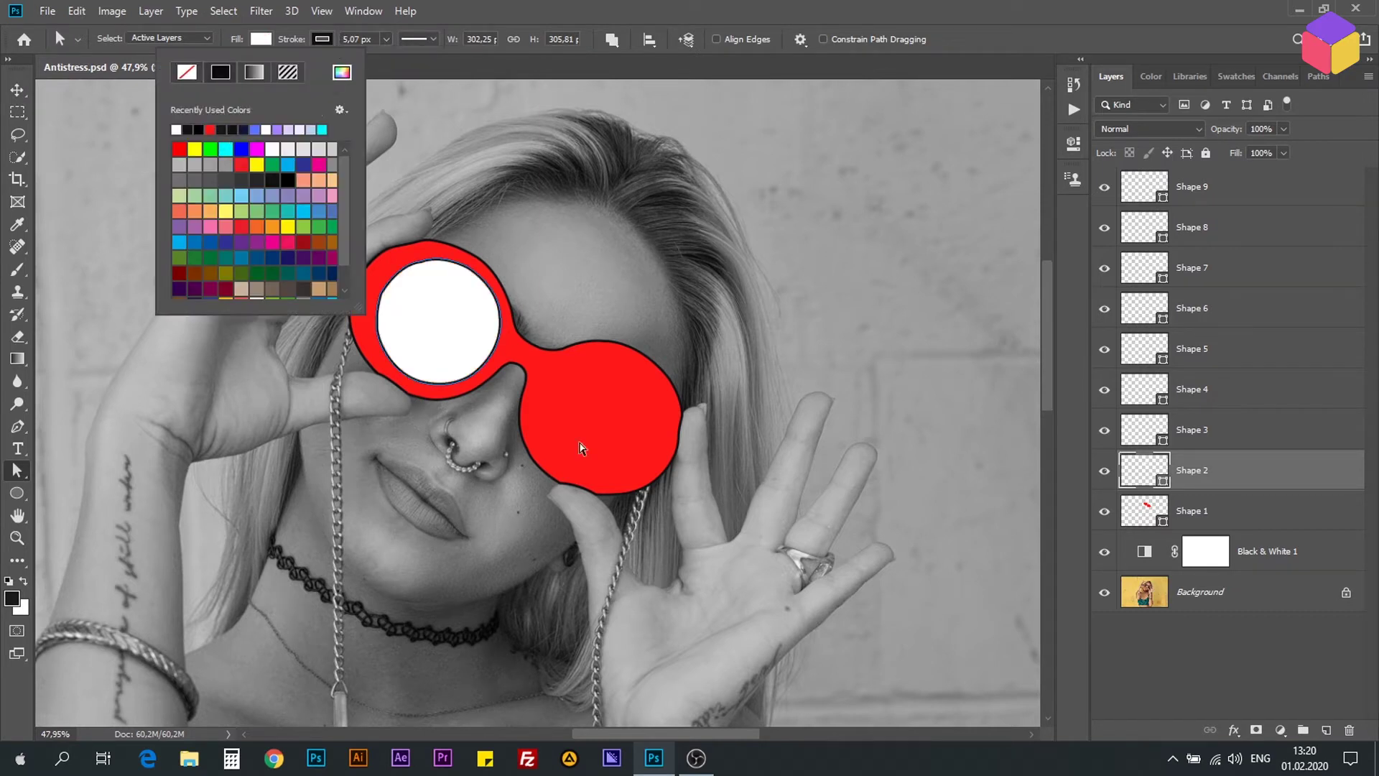
- Set an outline colour and fill on the right lens shape (Shape 3)
click(591, 354)
click(321, 38)
click(237, 129)
click(320, 37)
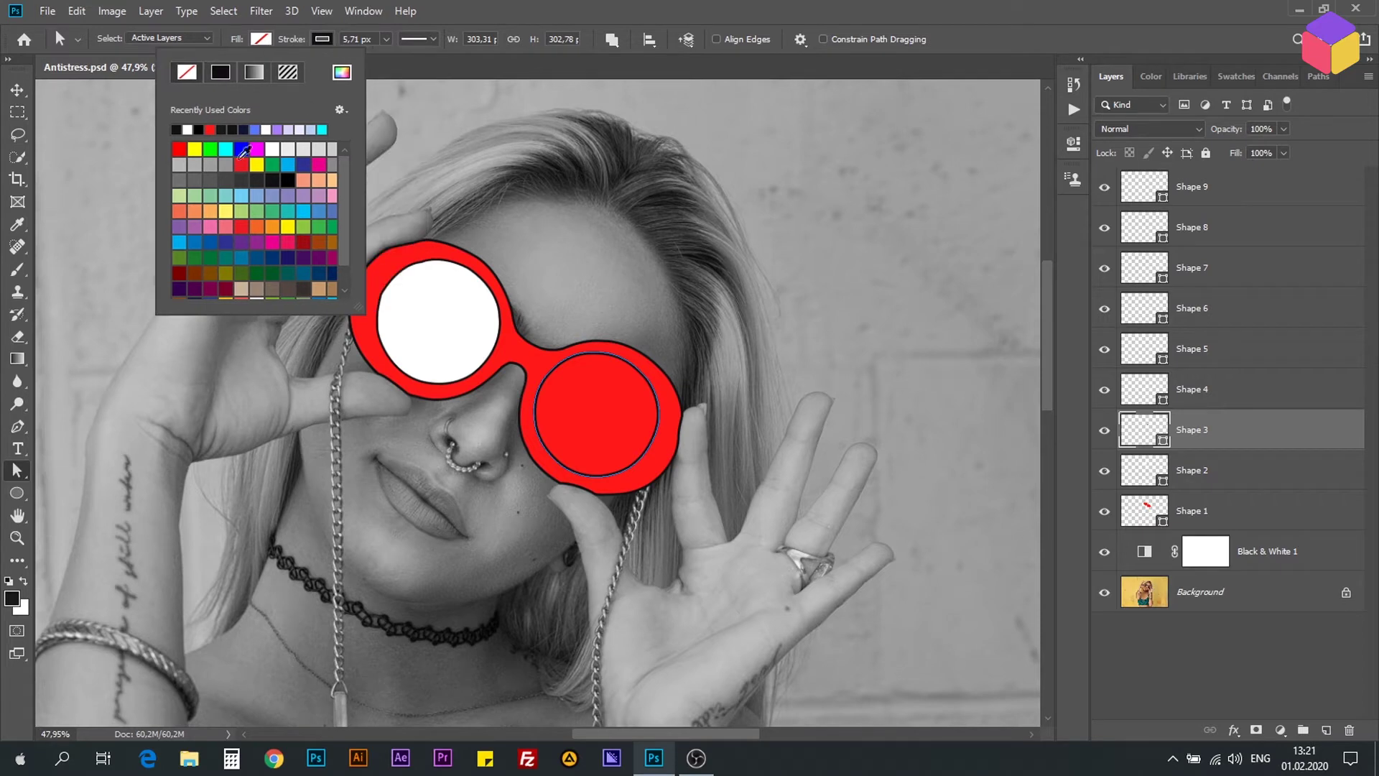
scroll(607, 400, up, 1)
- Fill the glasses' nose bridge piece bright green
click(1148, 394)
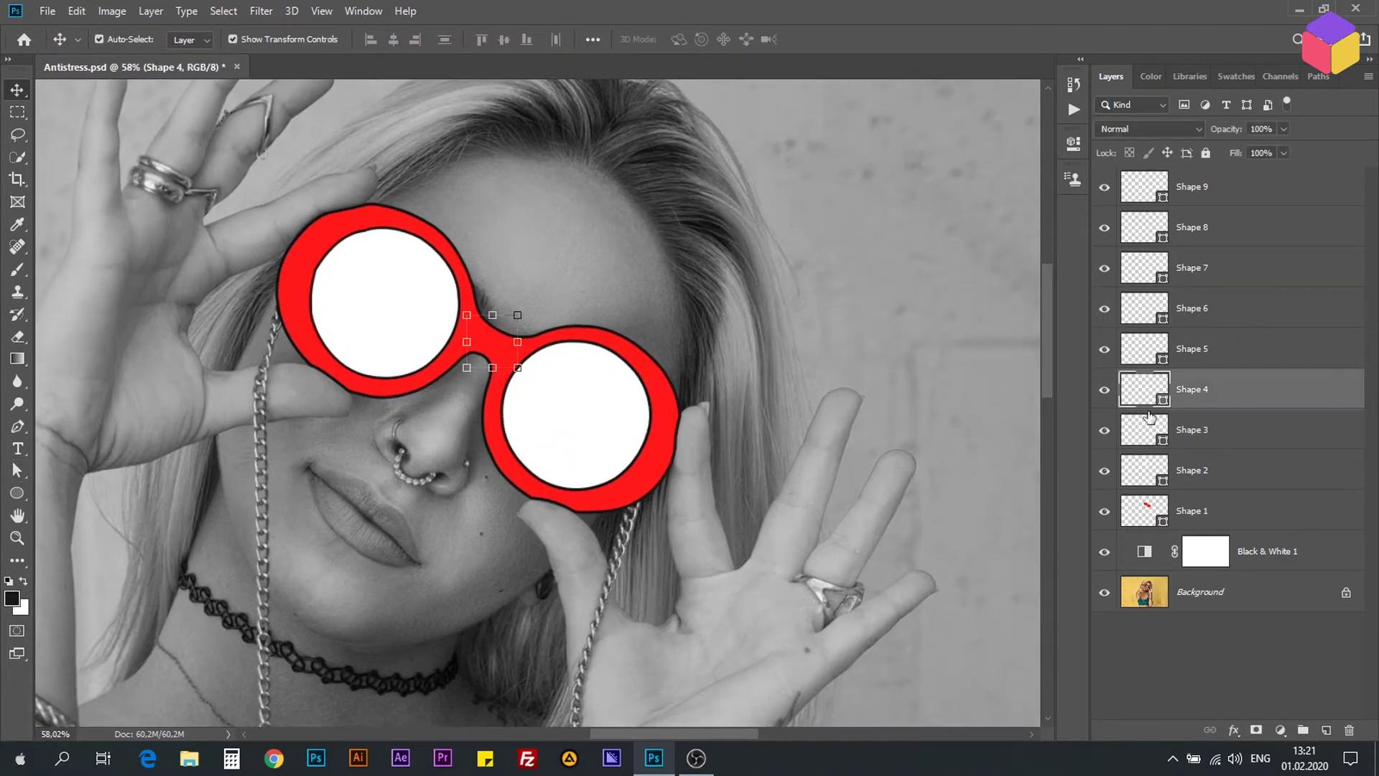
key(a)
click(260, 39)
click(272, 149)
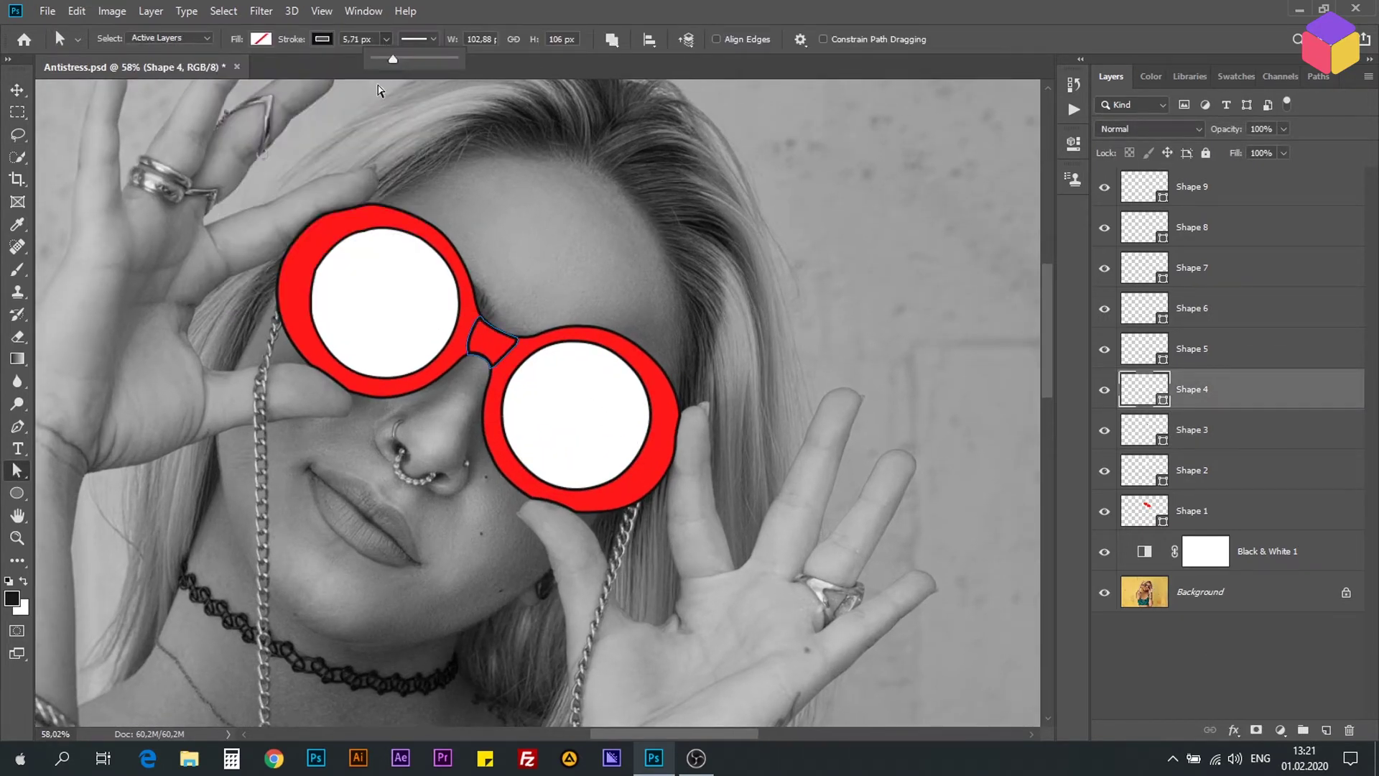
click(322, 38)
key(Escape)
- Give the Shape 5 highlight a yellow fill and a 5.07 px black outline
click(1192, 349)
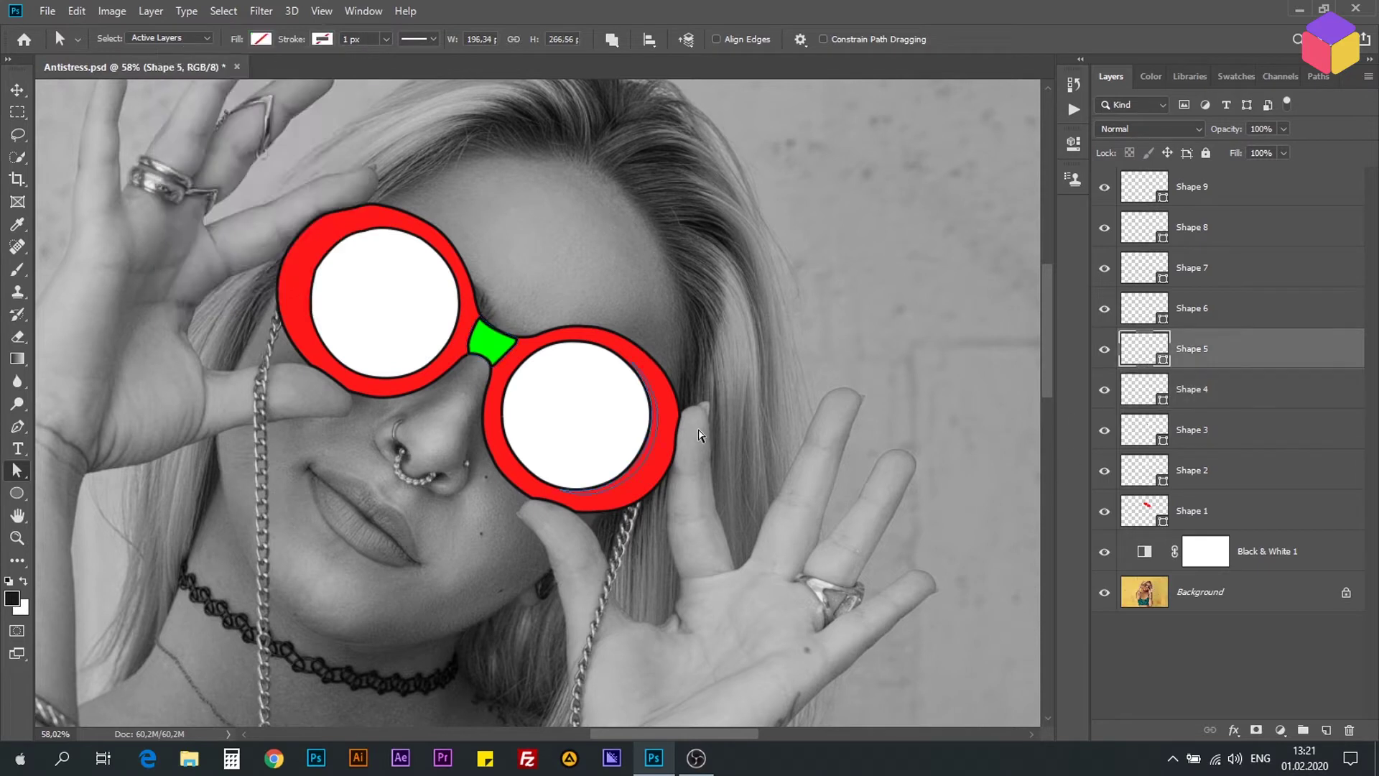
click(322, 42)
click(279, 72)
click(386, 39)
drag(388, 61, 392, 59)
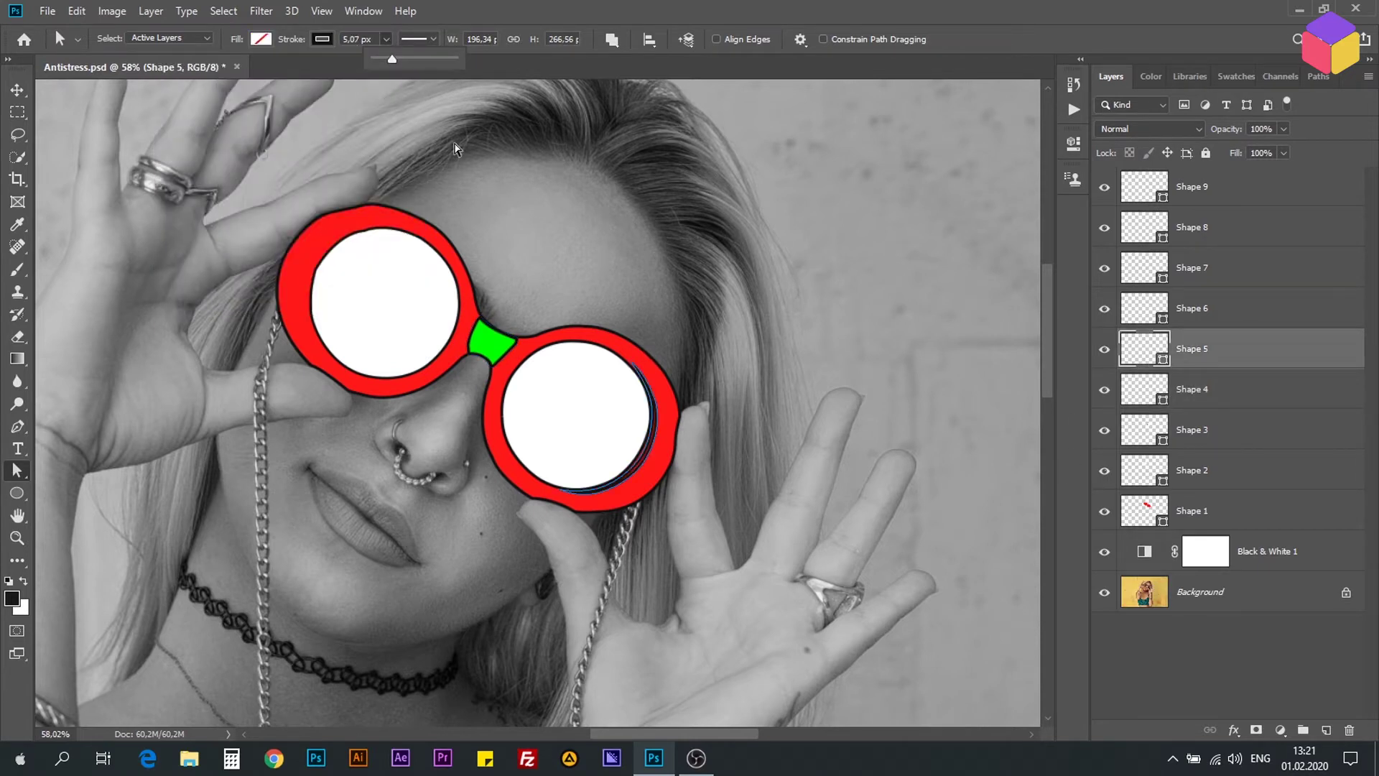
click(261, 39)
click(255, 163)
- Fill Shapes 6 and 7 yellow with black outlines, Shape 7 at 4.43 px
click(1192, 308)
click(322, 38)
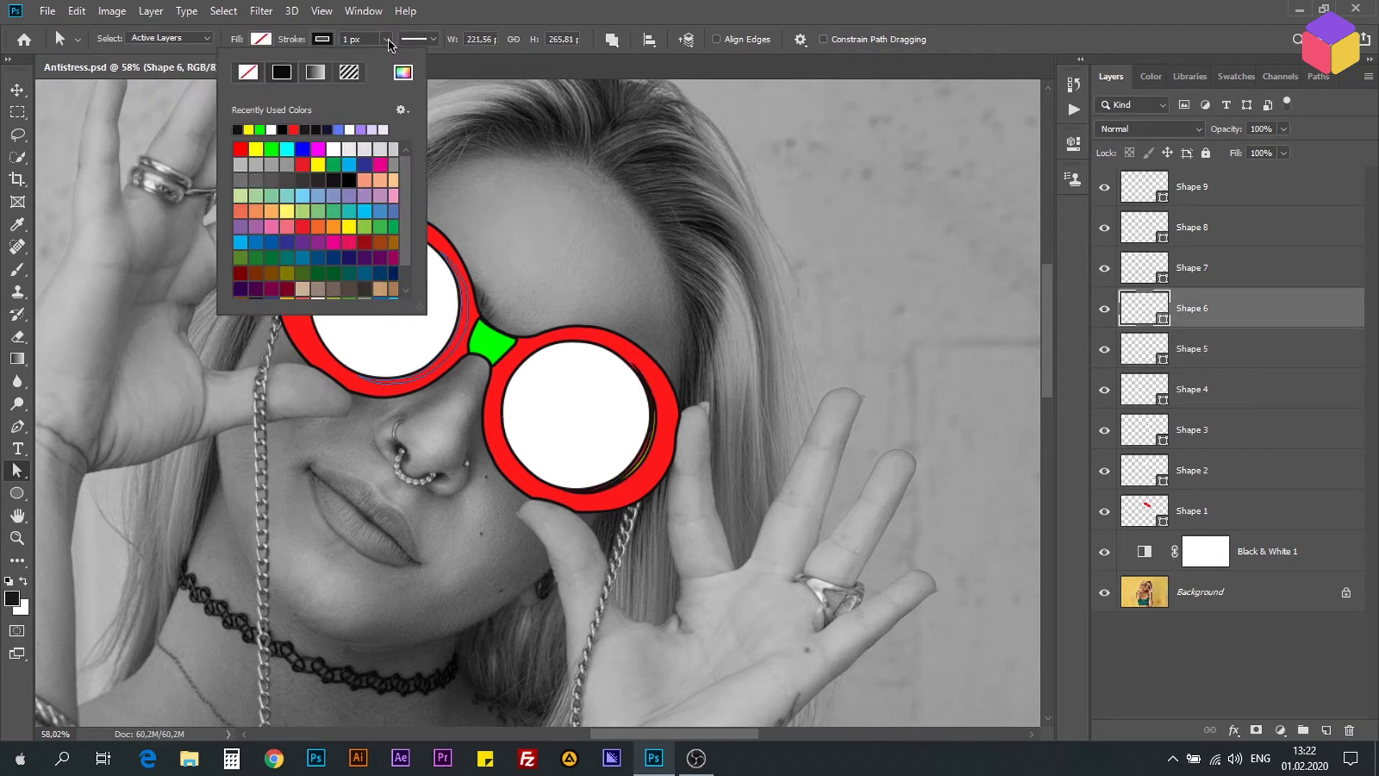
click(321, 39)
click(261, 40)
click(1192, 267)
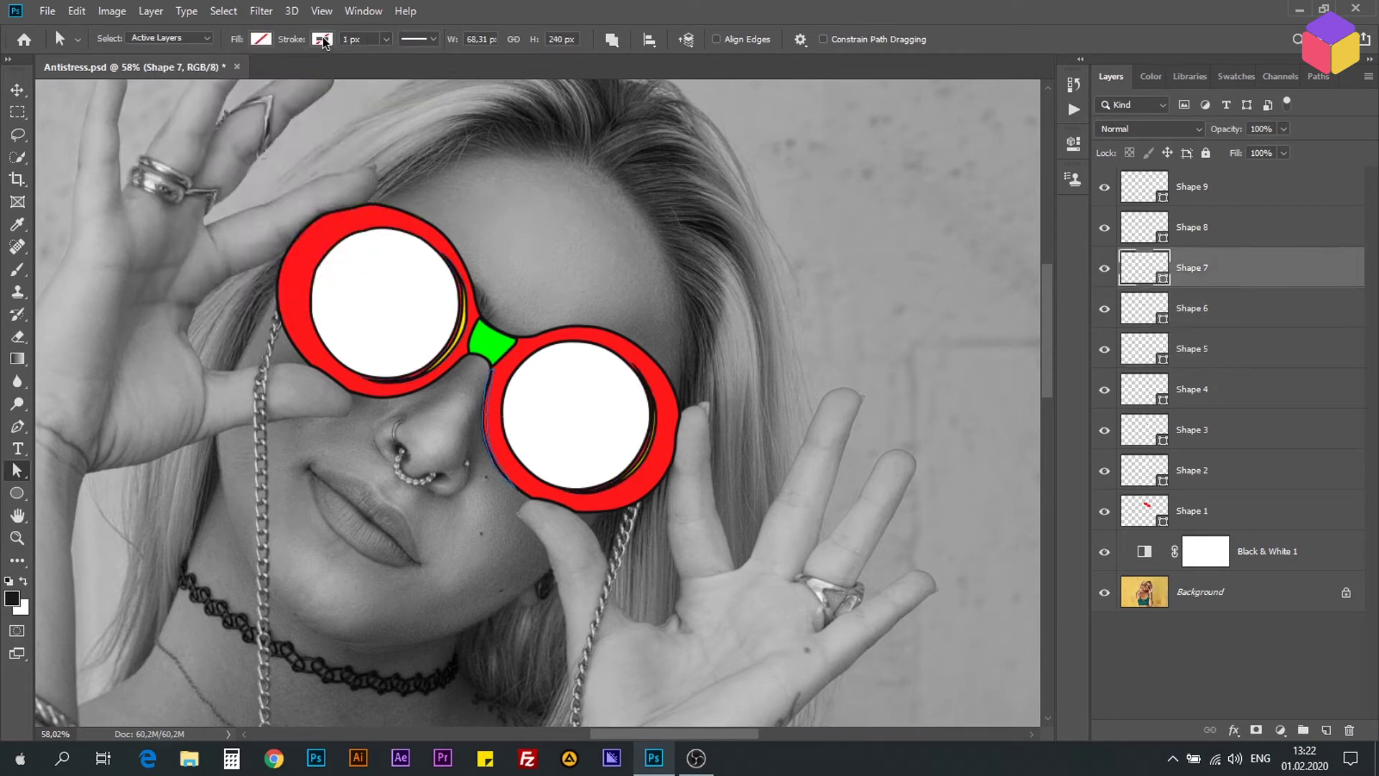
click(321, 39)
click(261, 40)
click(256, 164)
click(322, 39)
click(385, 39)
drag(372, 57, 391, 62)
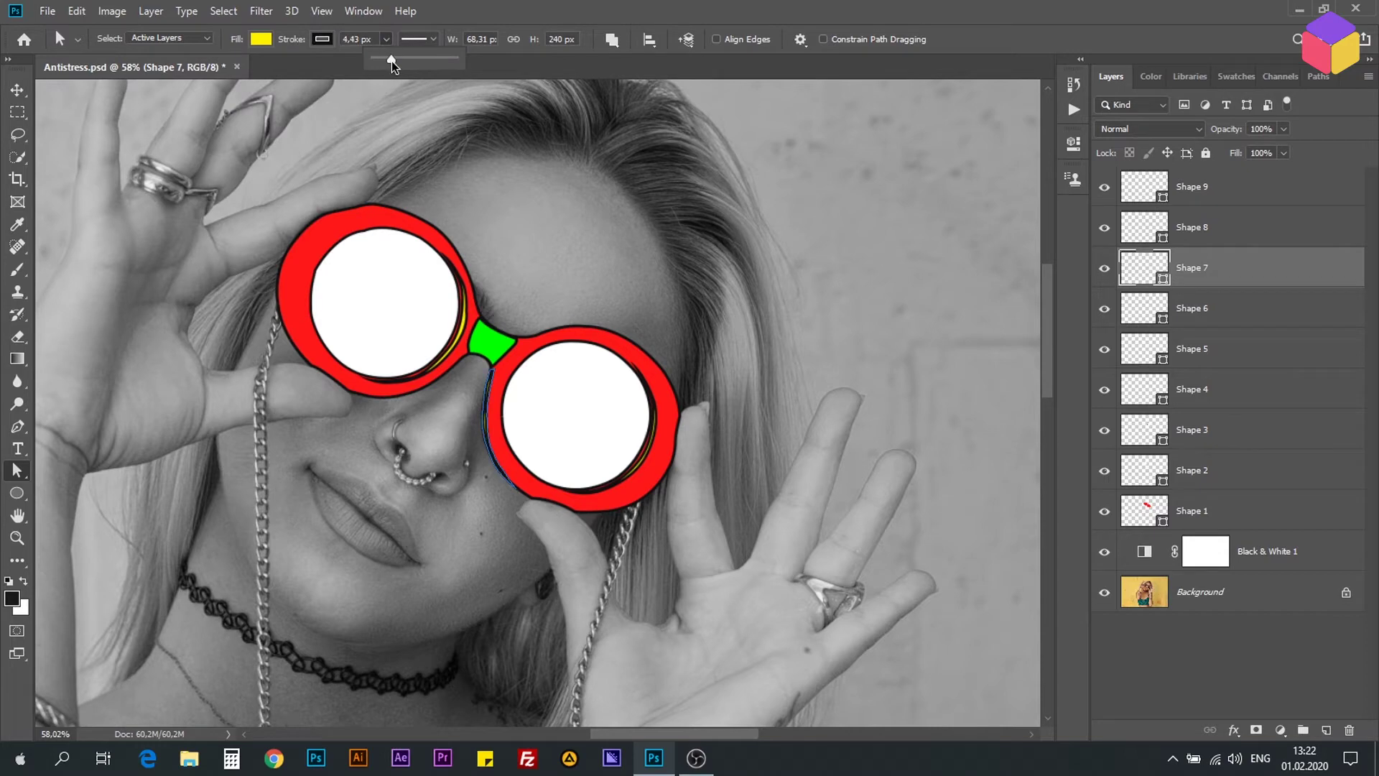
- Fill the Shape 8 and Shape 9 highlights yellow with black outlines
click(317, 39)
click(1192, 227)
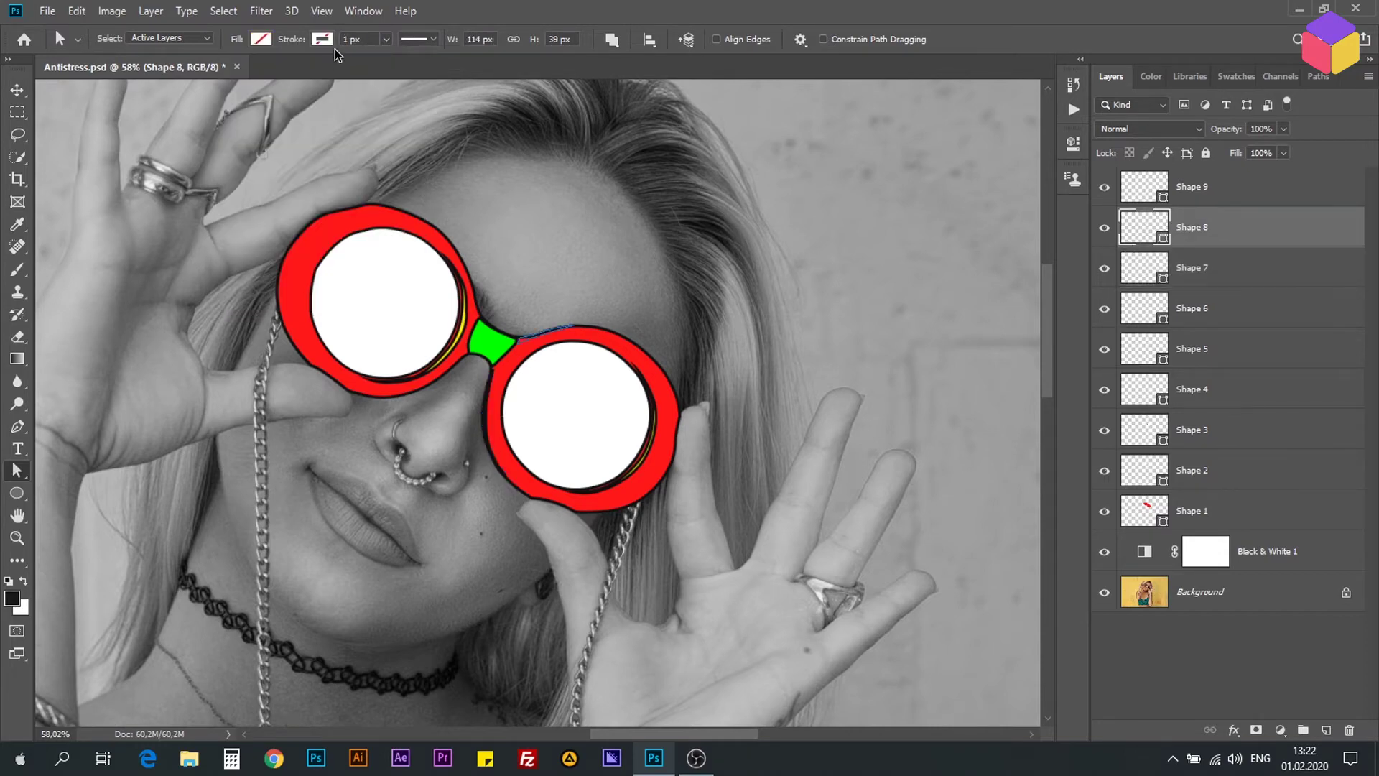
click(322, 39)
click(322, 39)
click(261, 39)
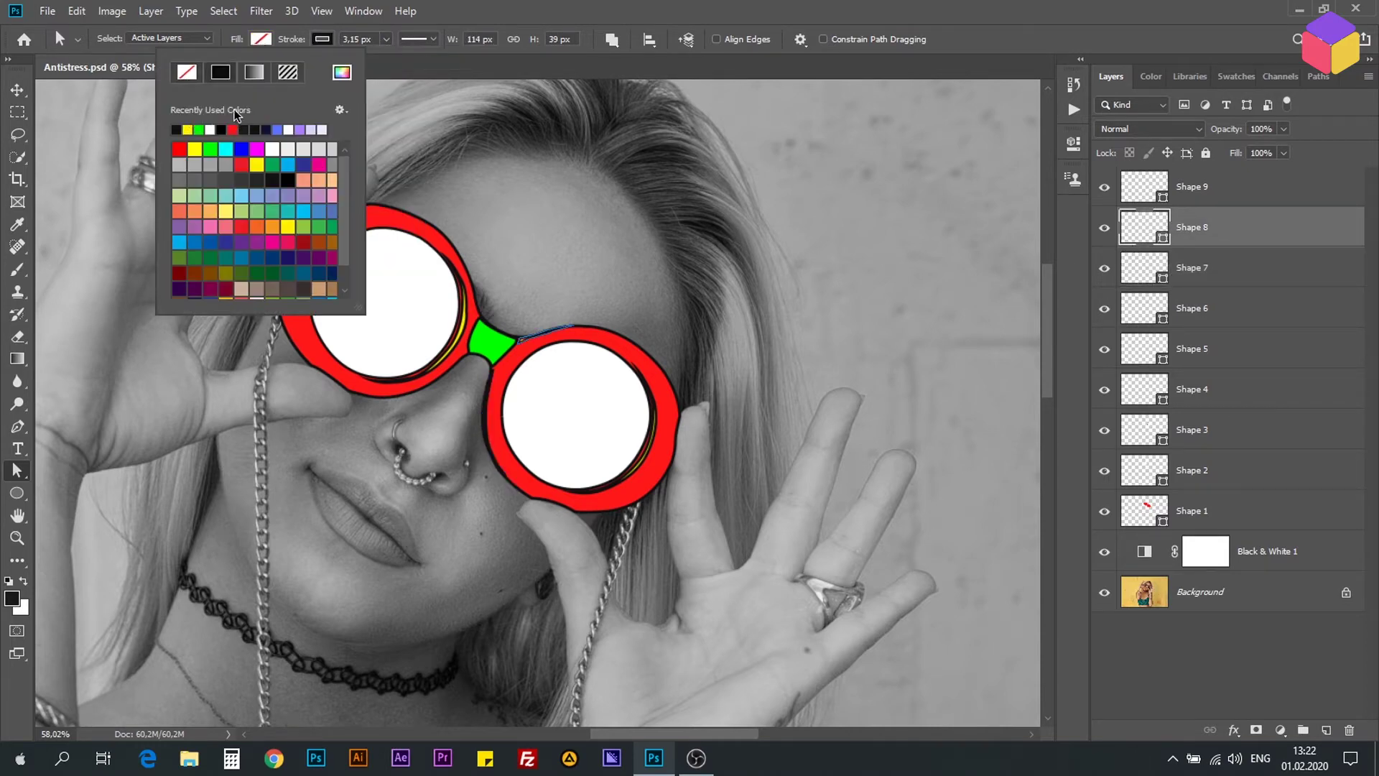
click(322, 39)
click(1192, 187)
click(322, 38)
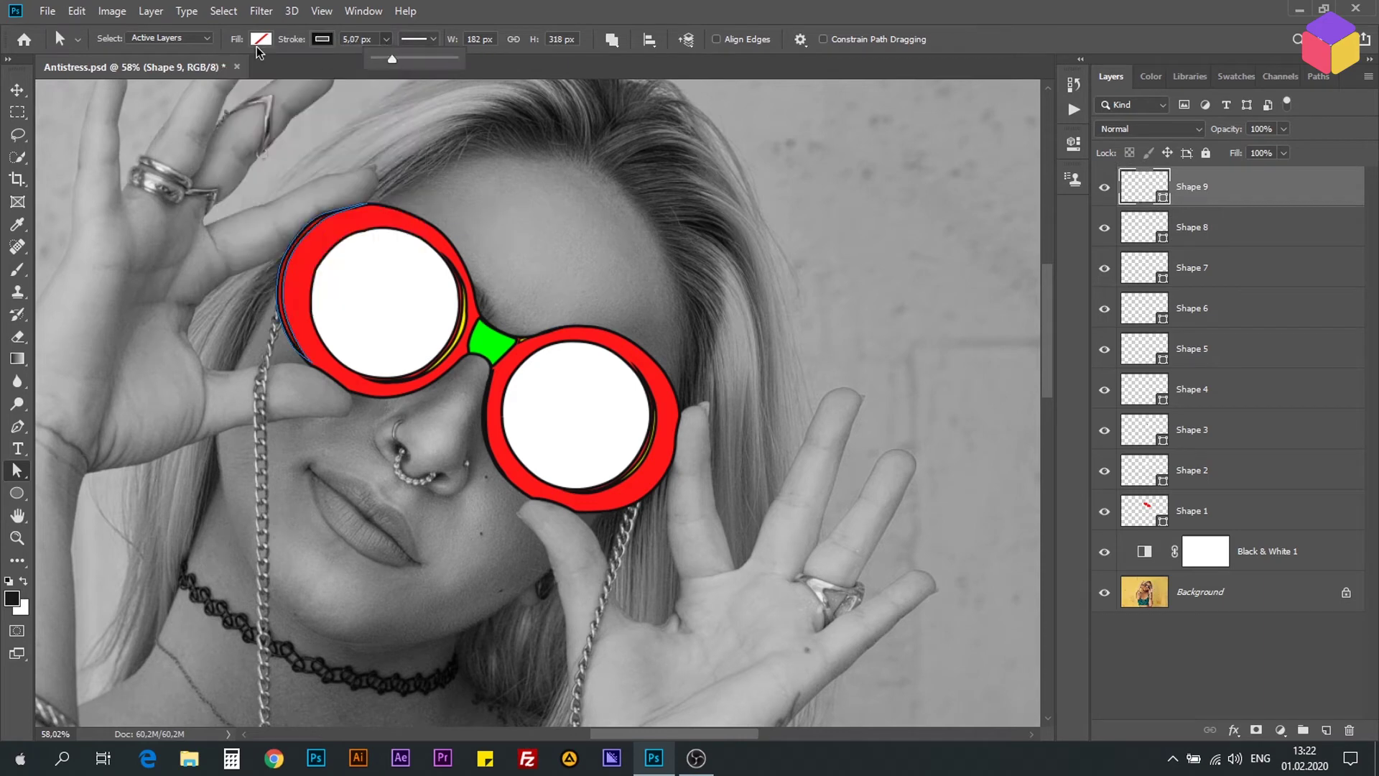
click(261, 40)
- Deselect Shape 9, then pick the Shape 8 highlight path for anchor editing
key(v)
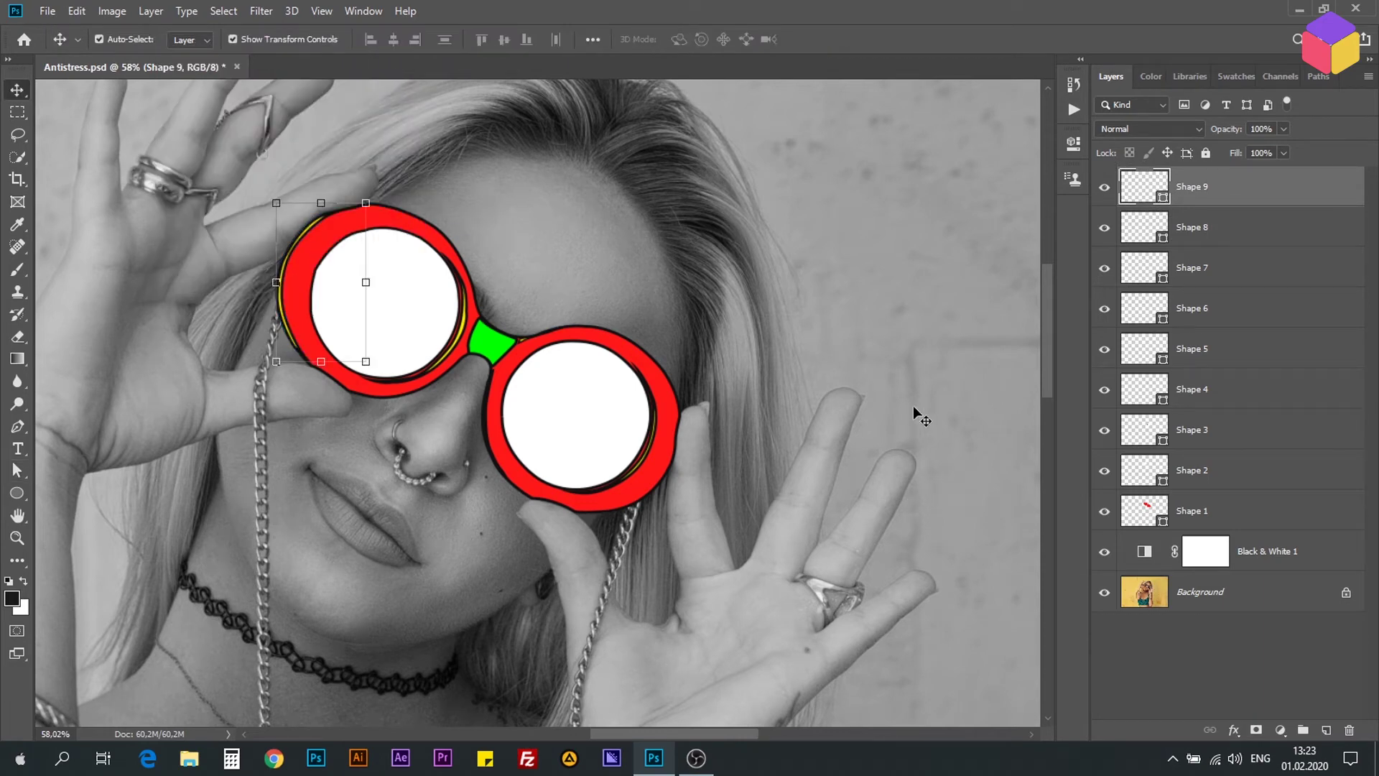
click(1137, 636)
scroll(582, 346, down, 3)
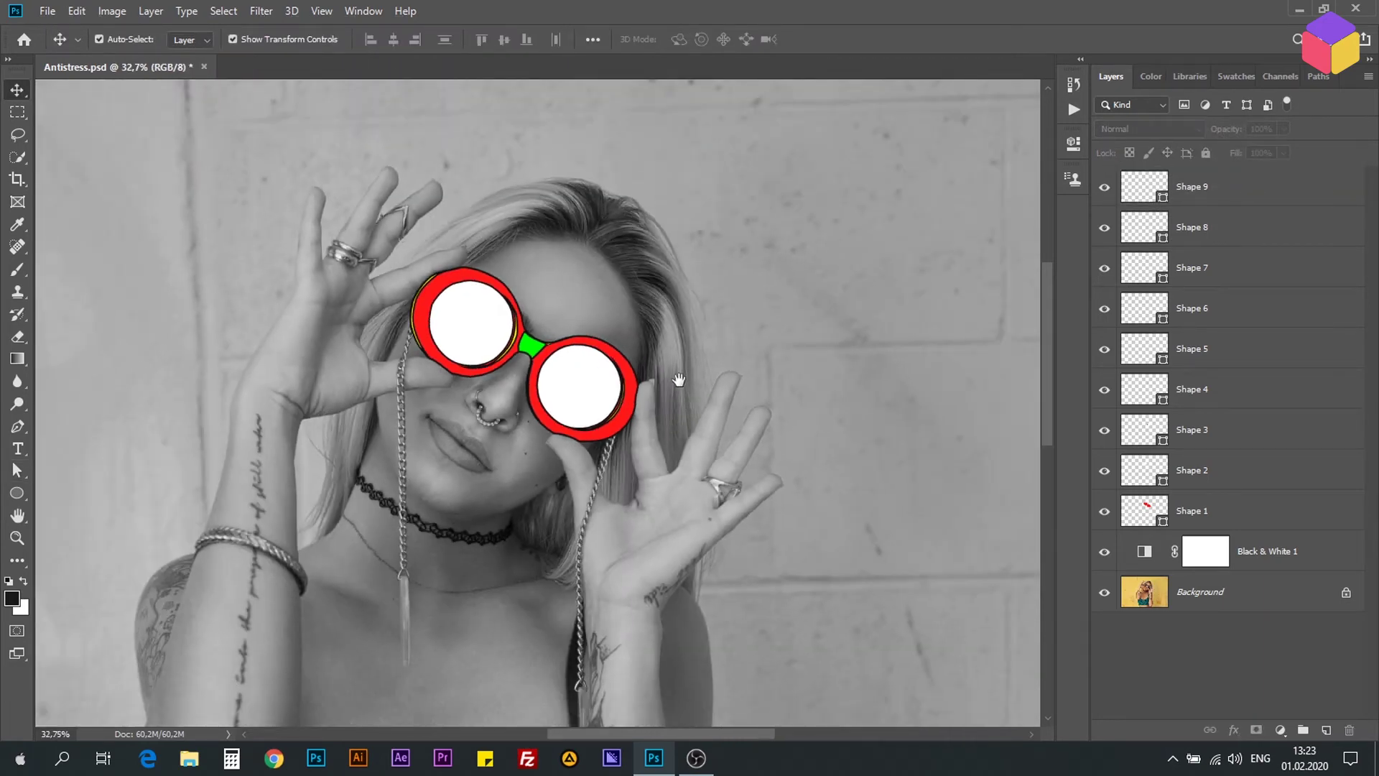
scroll(560, 361, up, 2)
scroll(538, 376, up, 1)
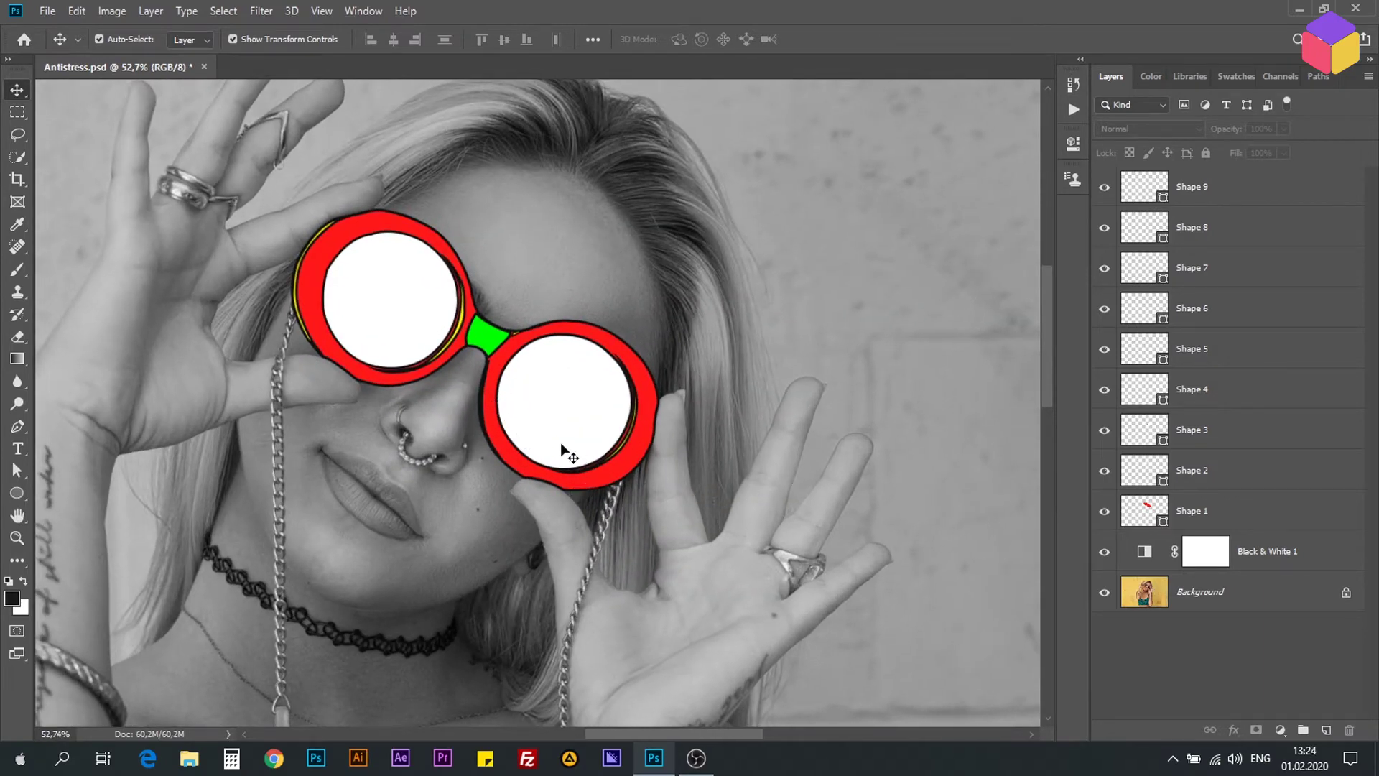
scroll(571, 449, up, 1)
scroll(567, 445, up, 7)
scroll(506, 424, up, 2)
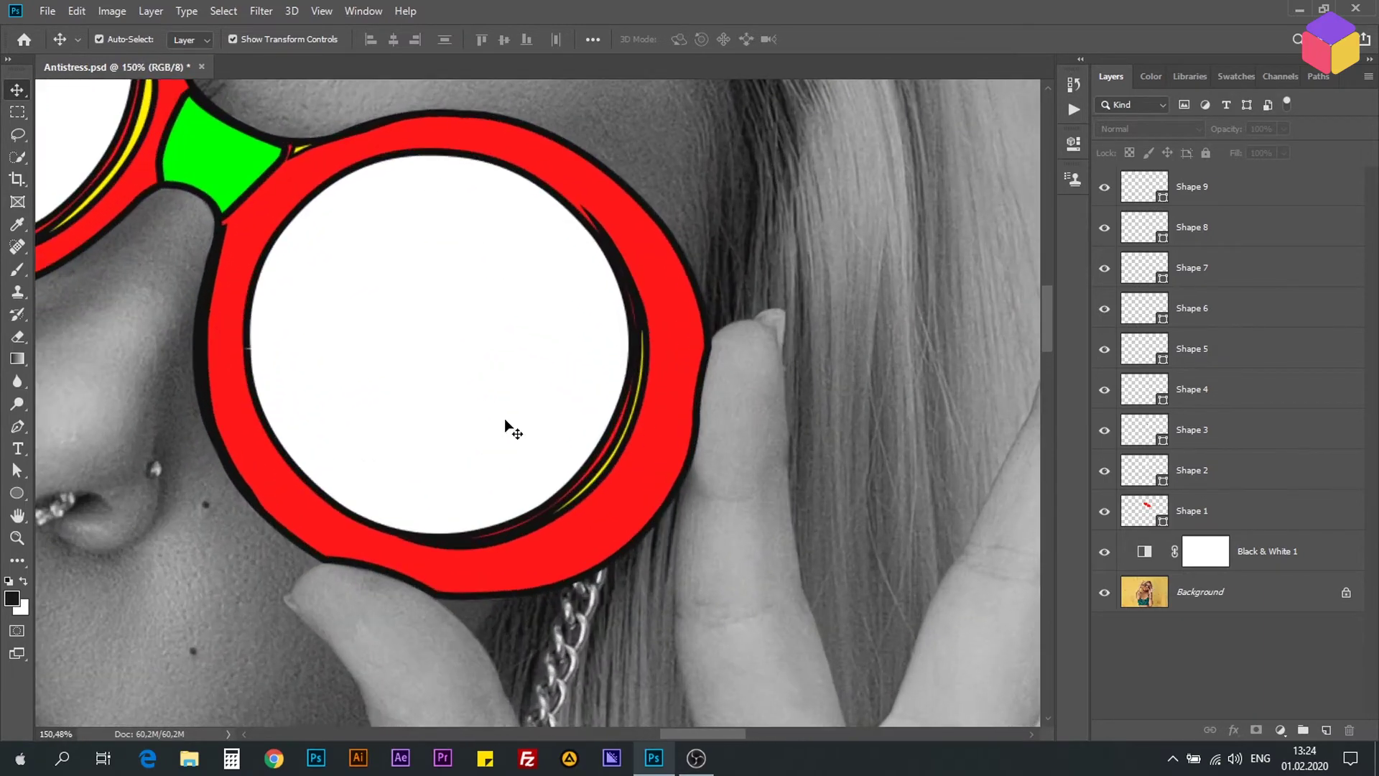
click(18, 470)
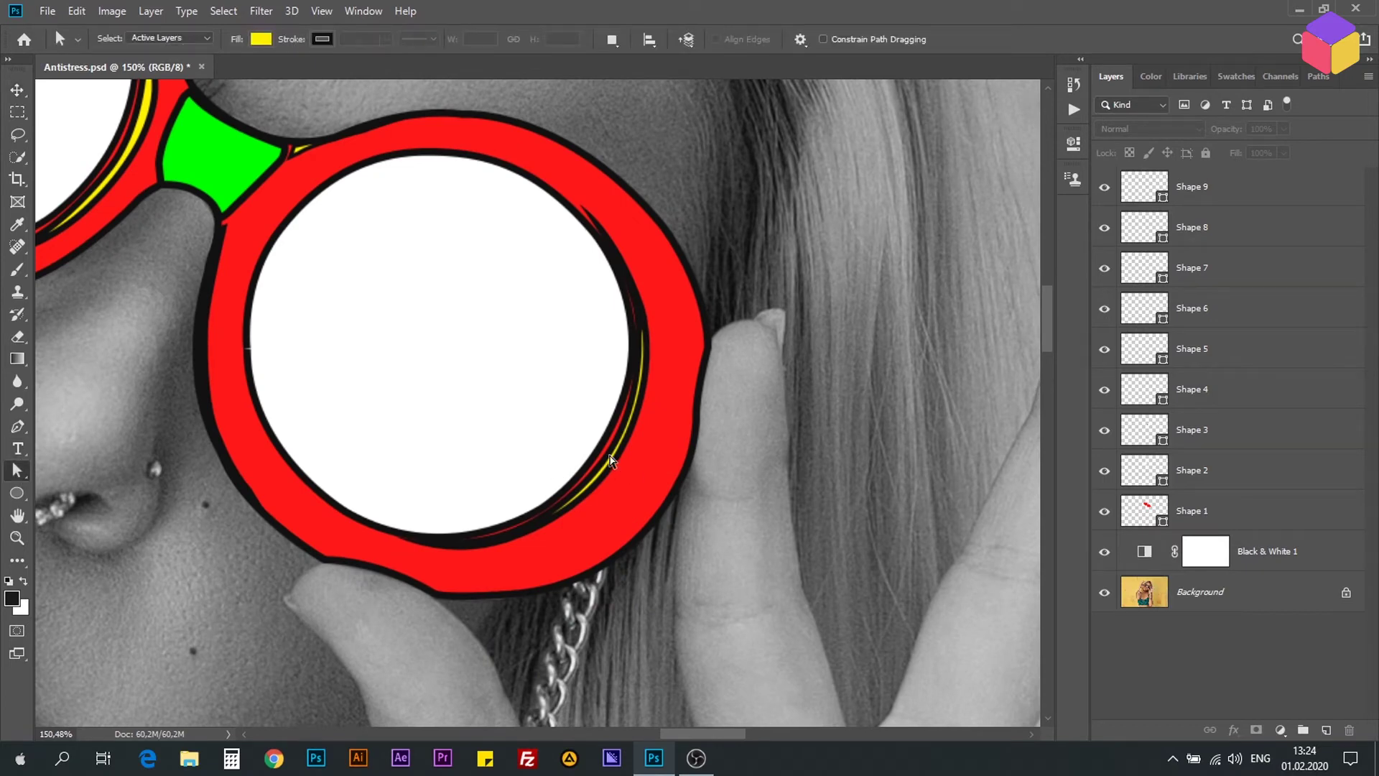
click(1141, 234)
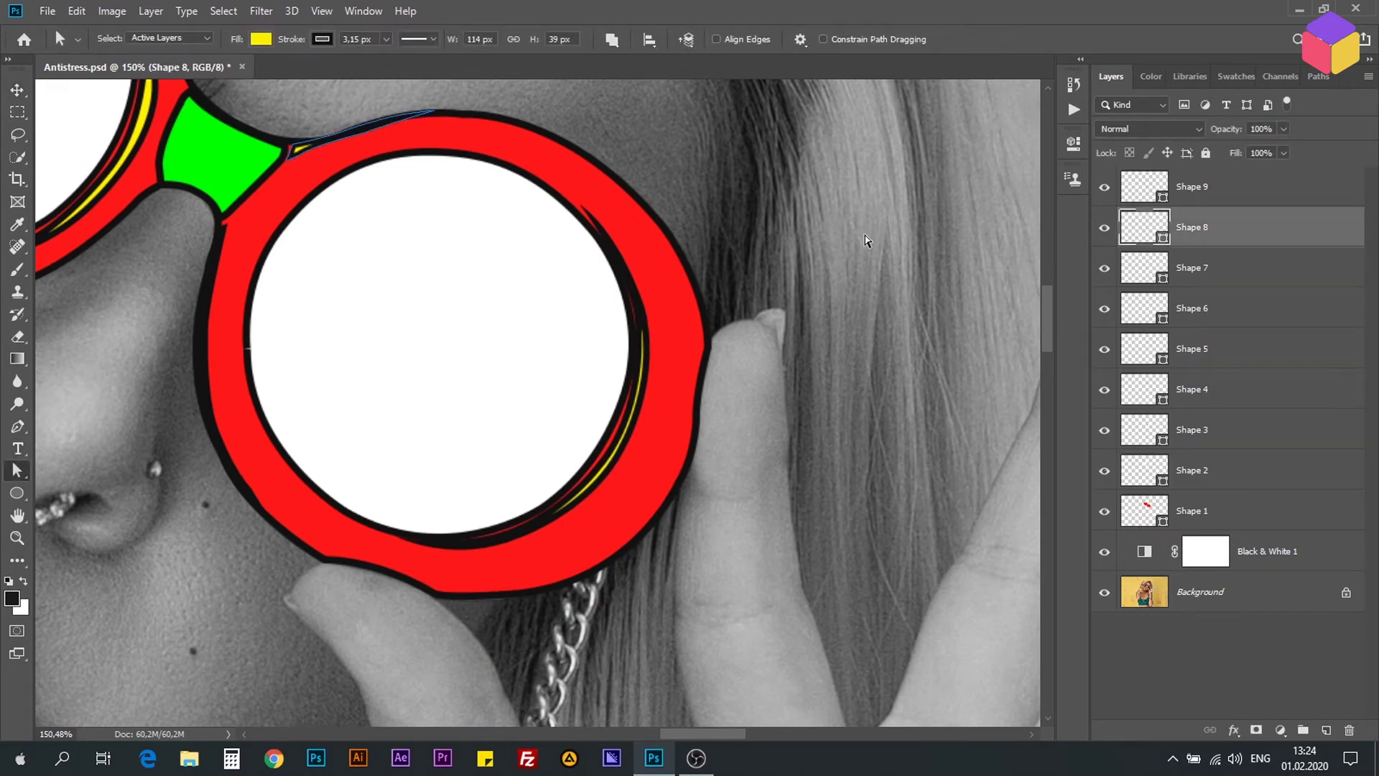
scroll(316, 165, up, 5)
scroll(284, 178, up, 2)
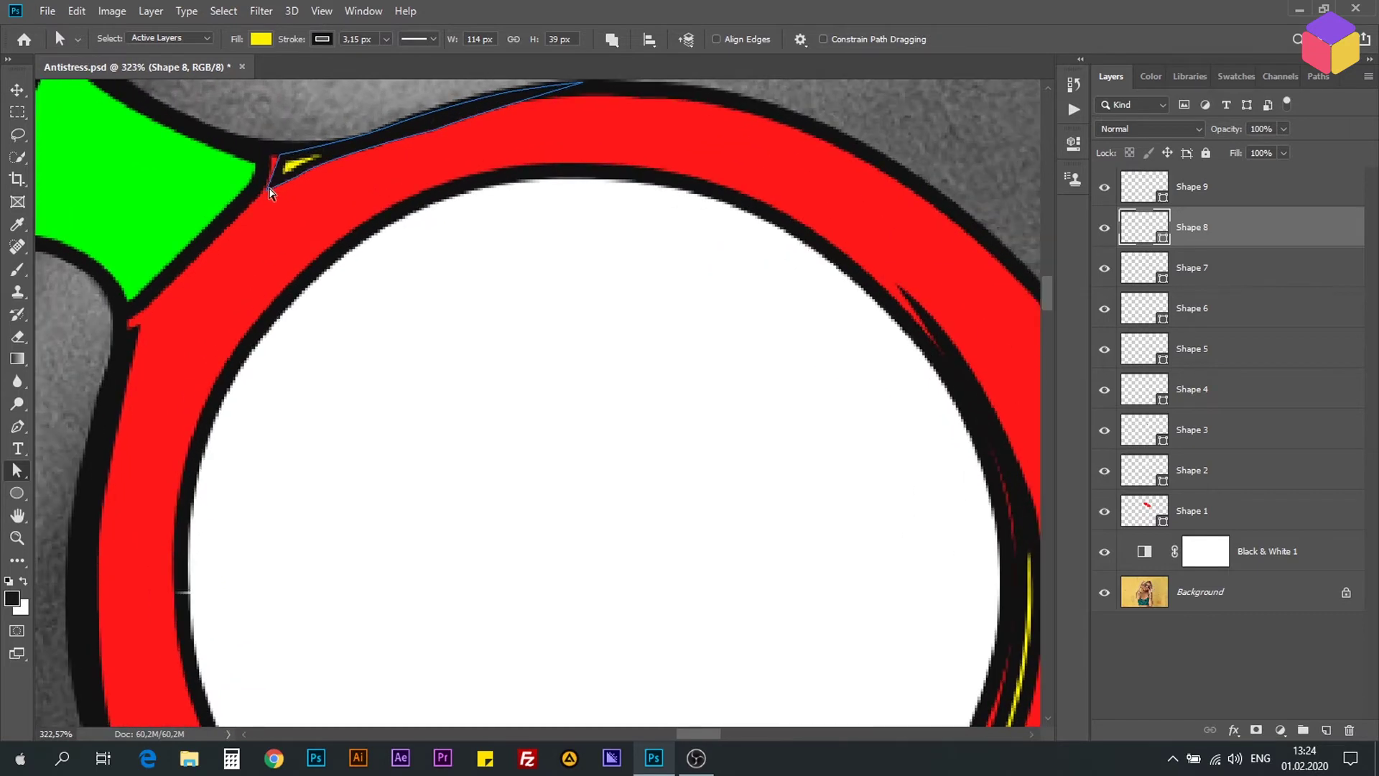
- Drag Shape 8's anchors to widen its yellow sliver along the rim top
mouse_move(256, 185)
mouse_down()
mouse_move(266, 196)
mouse_move(269, 152)
mouse_up()
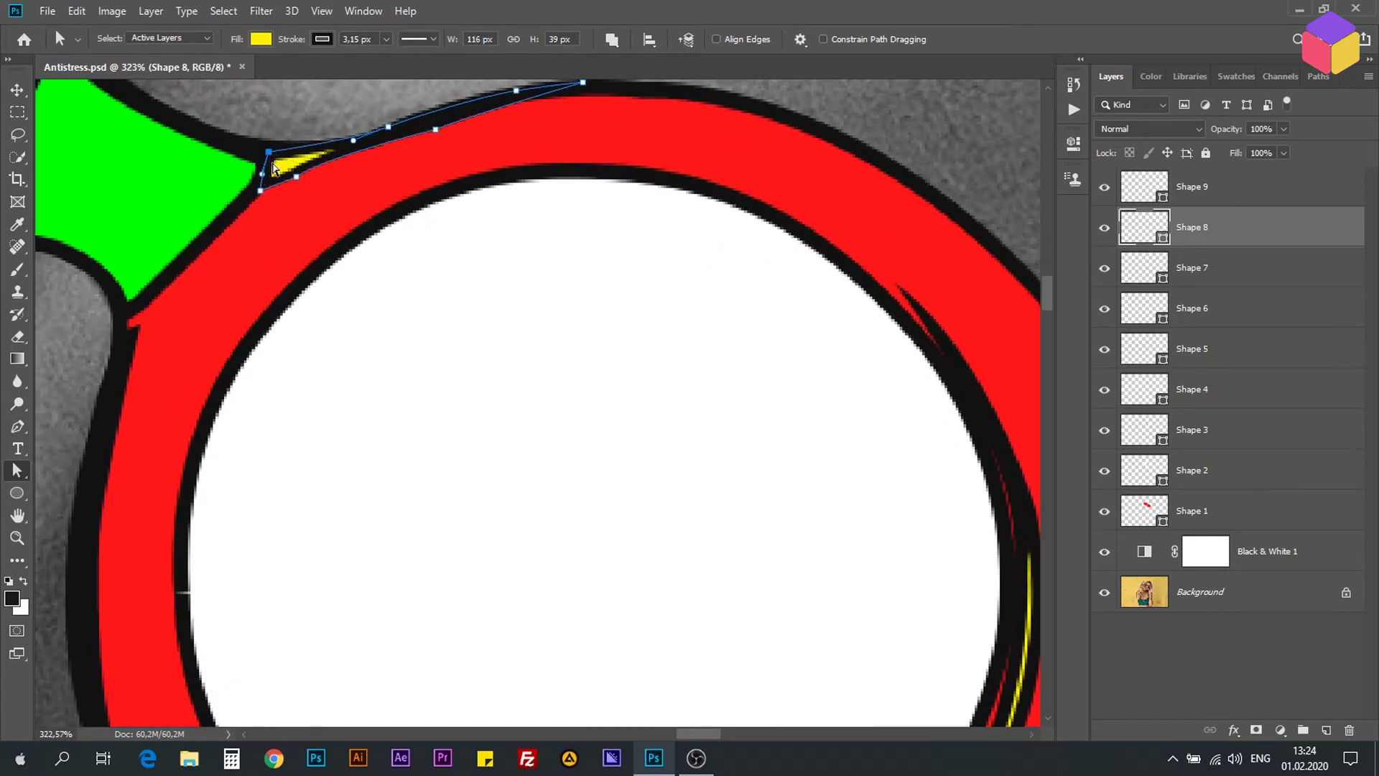
drag(436, 130, 434, 132)
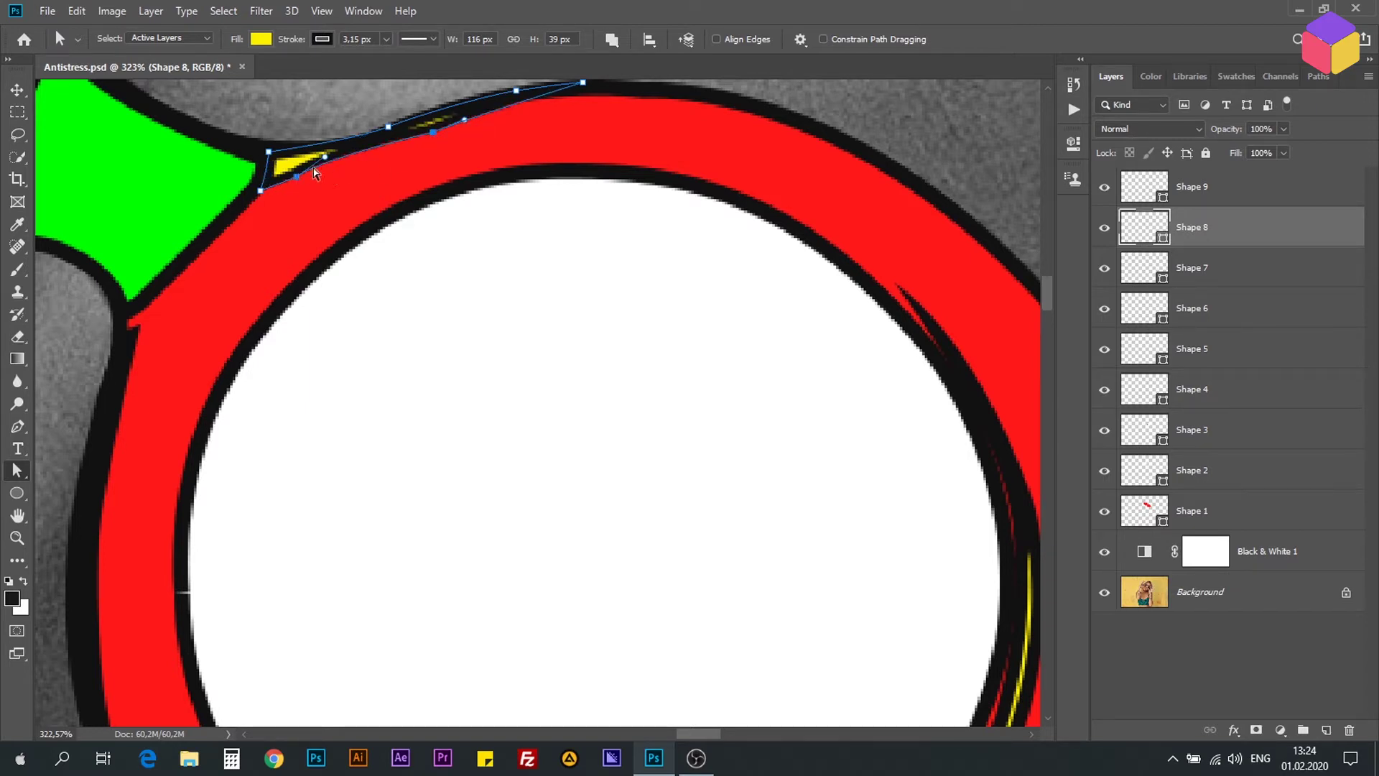
drag(327, 159, 337, 160)
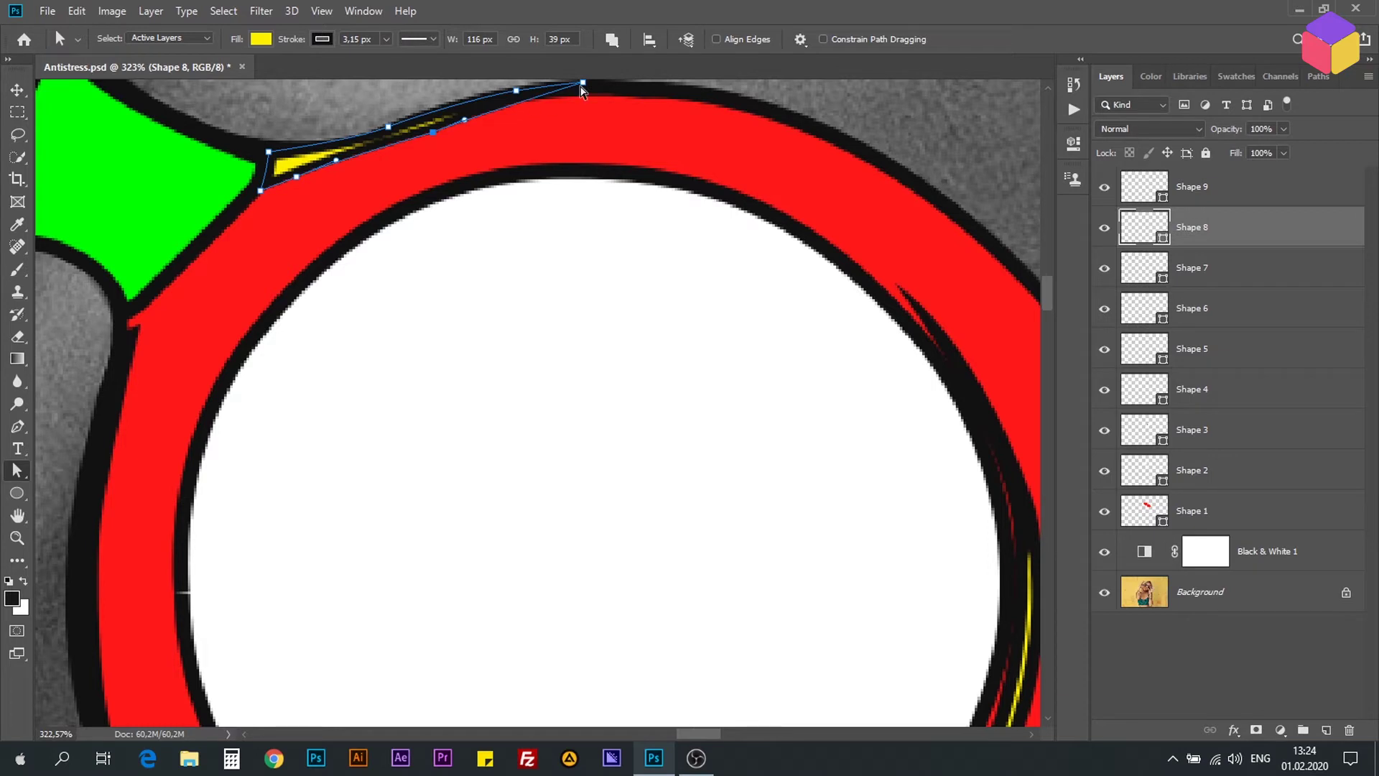
drag(582, 84, 585, 87)
drag(601, 107, 605, 209)
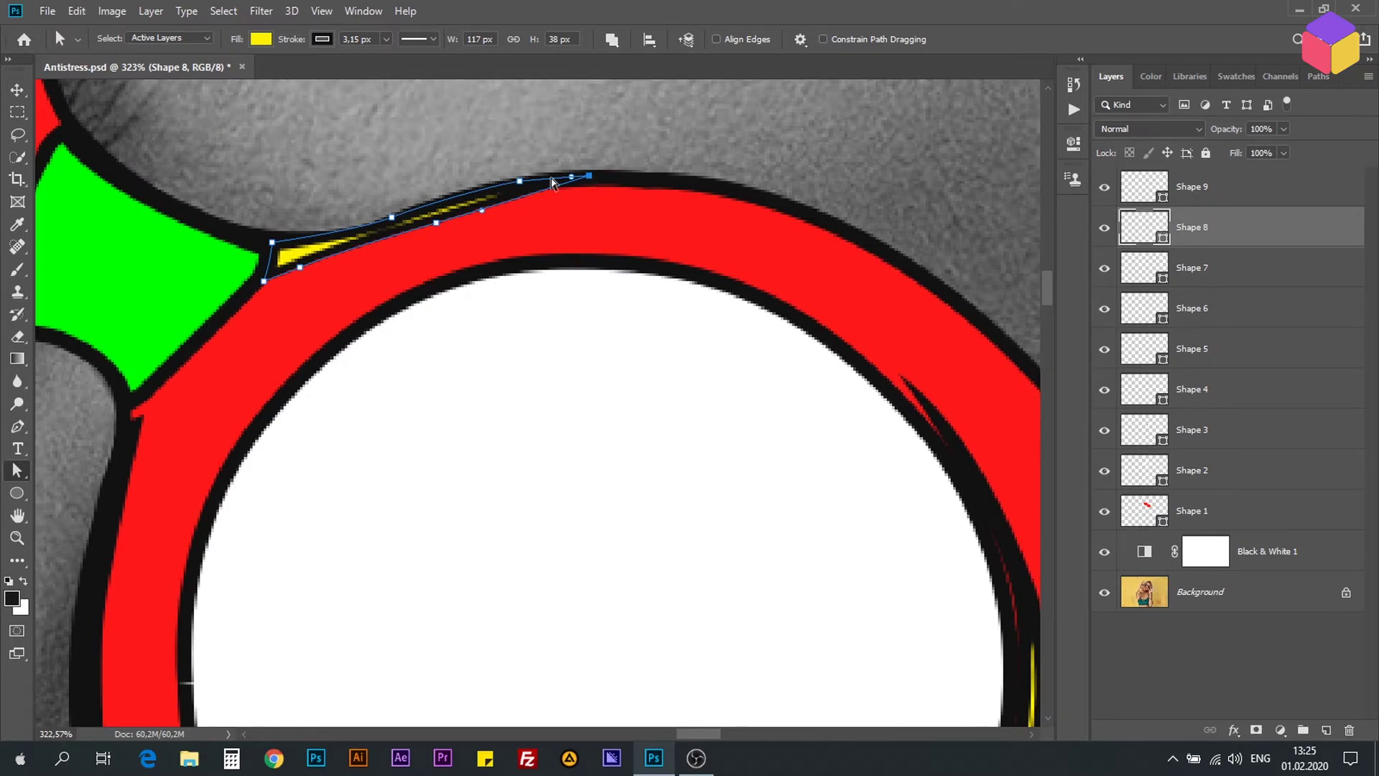
drag(520, 181, 519, 176)
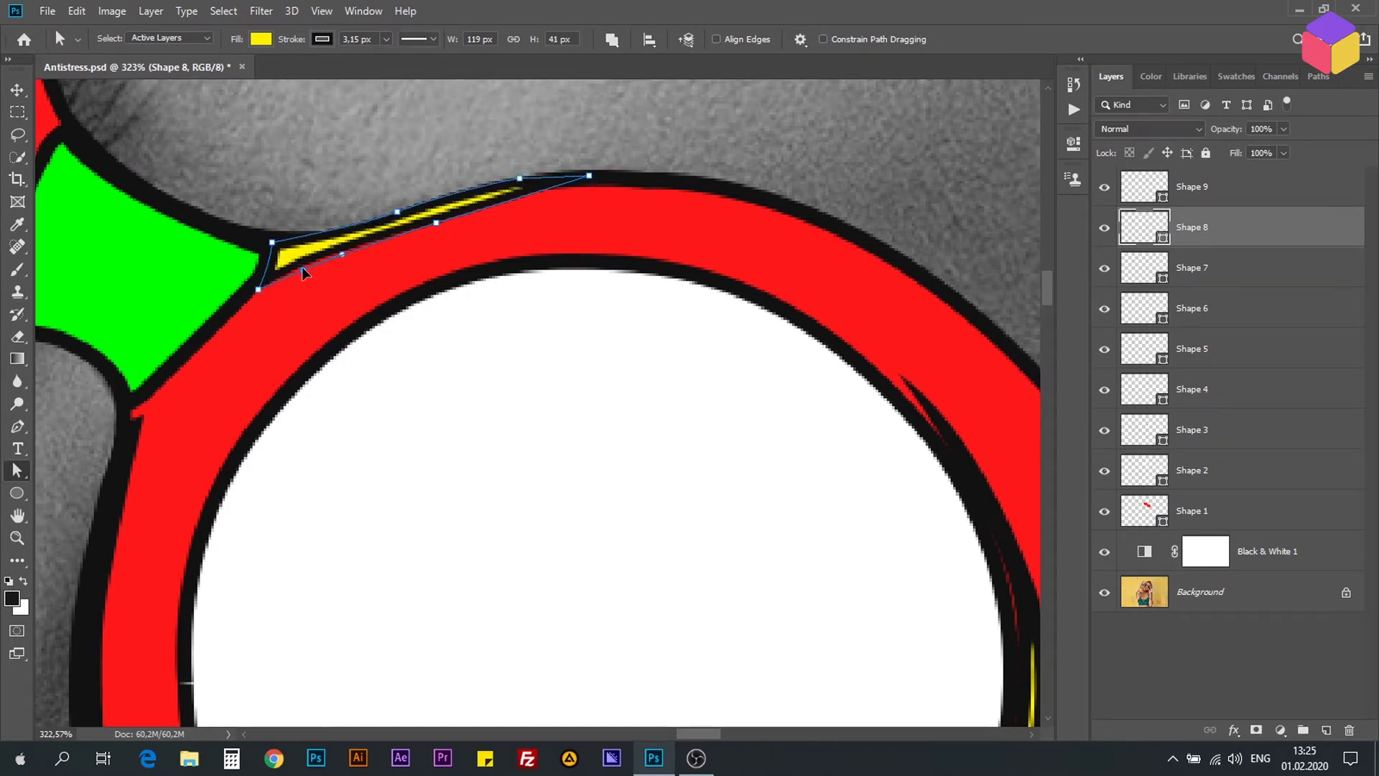
scroll(675, 382, down, 3)
- Reshape the Shape 5 highlight to widen it along the lens's right side
click(1192, 348)
mouse_move(339, 475)
mouse_down()
mouse_move(365, 523)
mouse_move(668, 216)
mouse_up()
mouse_move(617, 123)
mouse_down()
mouse_move(642, 191)
mouse_move(664, 204)
mouse_up()
drag(687, 493, 690, 496)
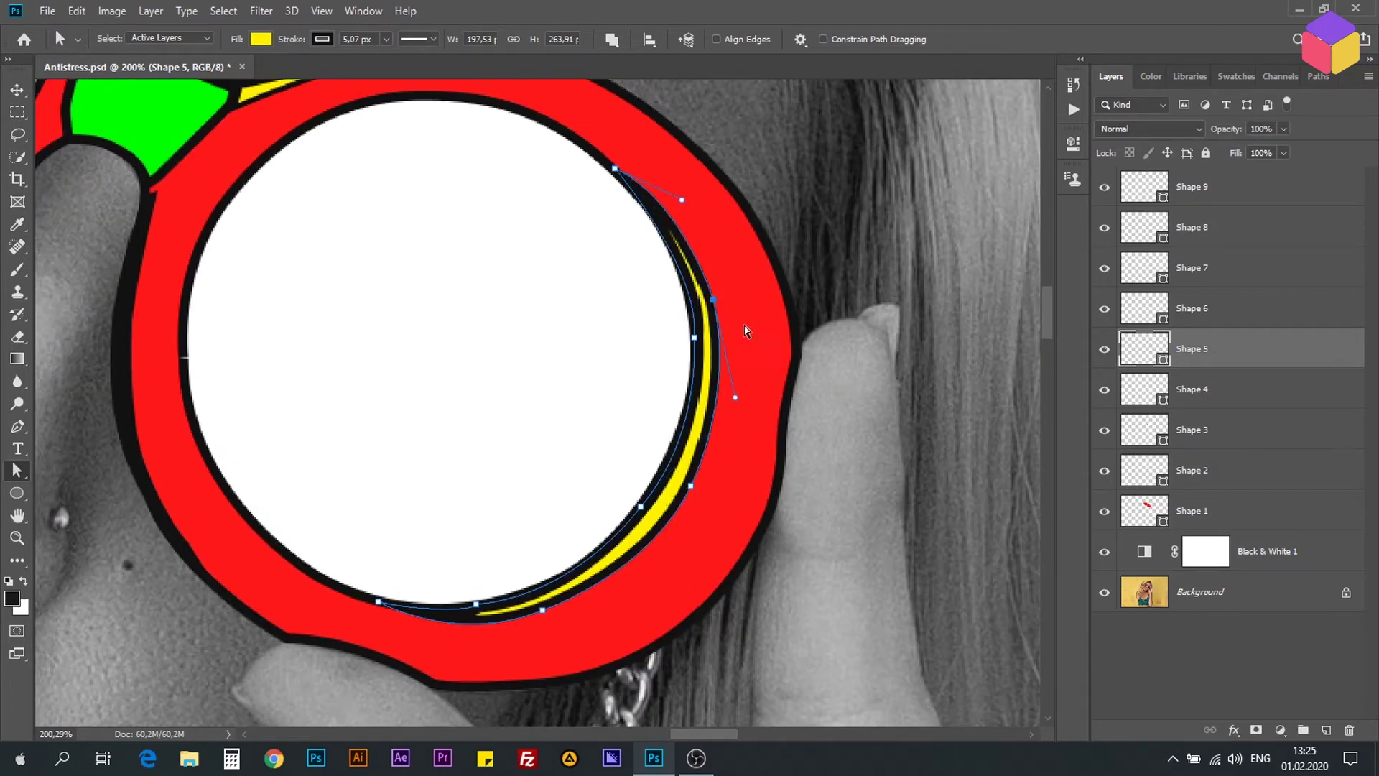
drag(468, 240, 588, 354)
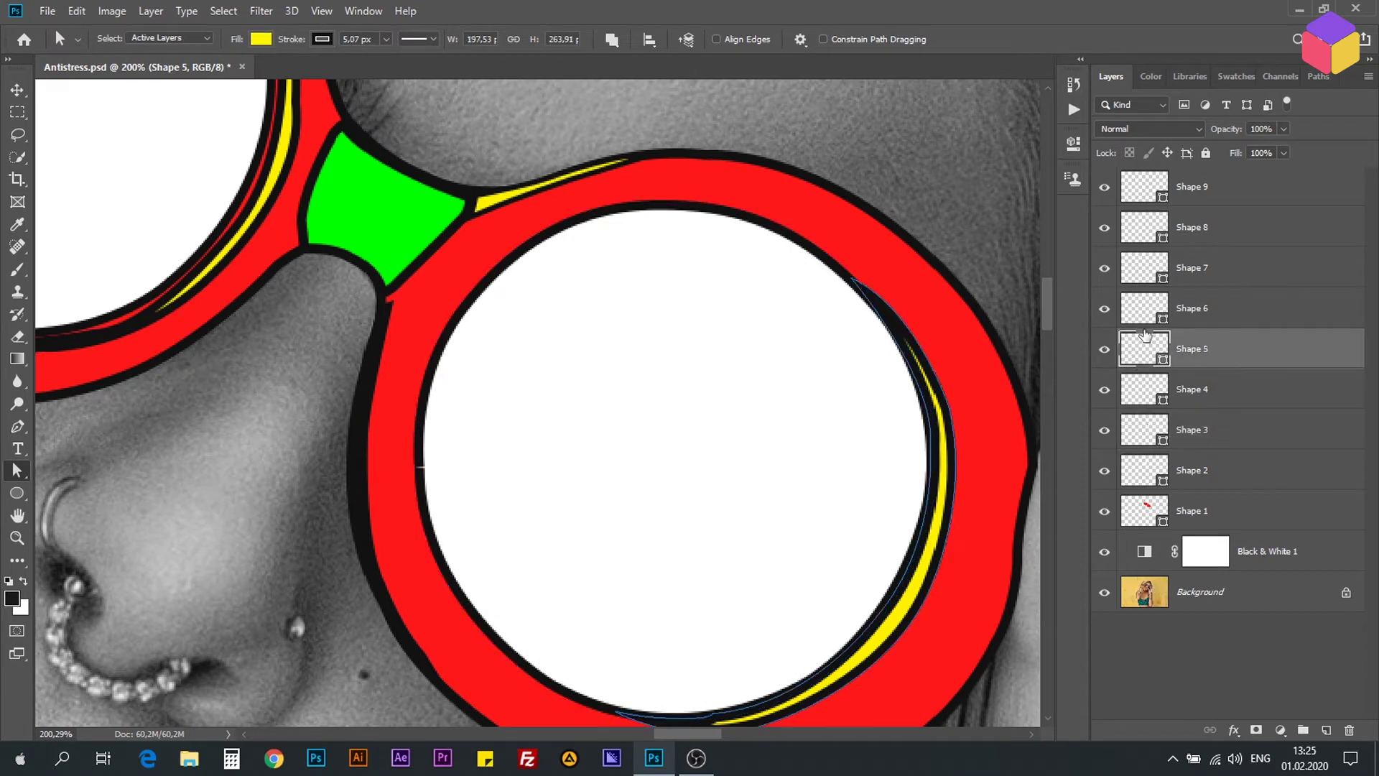
- Adjust the Shape 7 highlight's top point and lower curve
click(1149, 268)
drag(404, 506, 393, 417)
drag(386, 203, 389, 200)
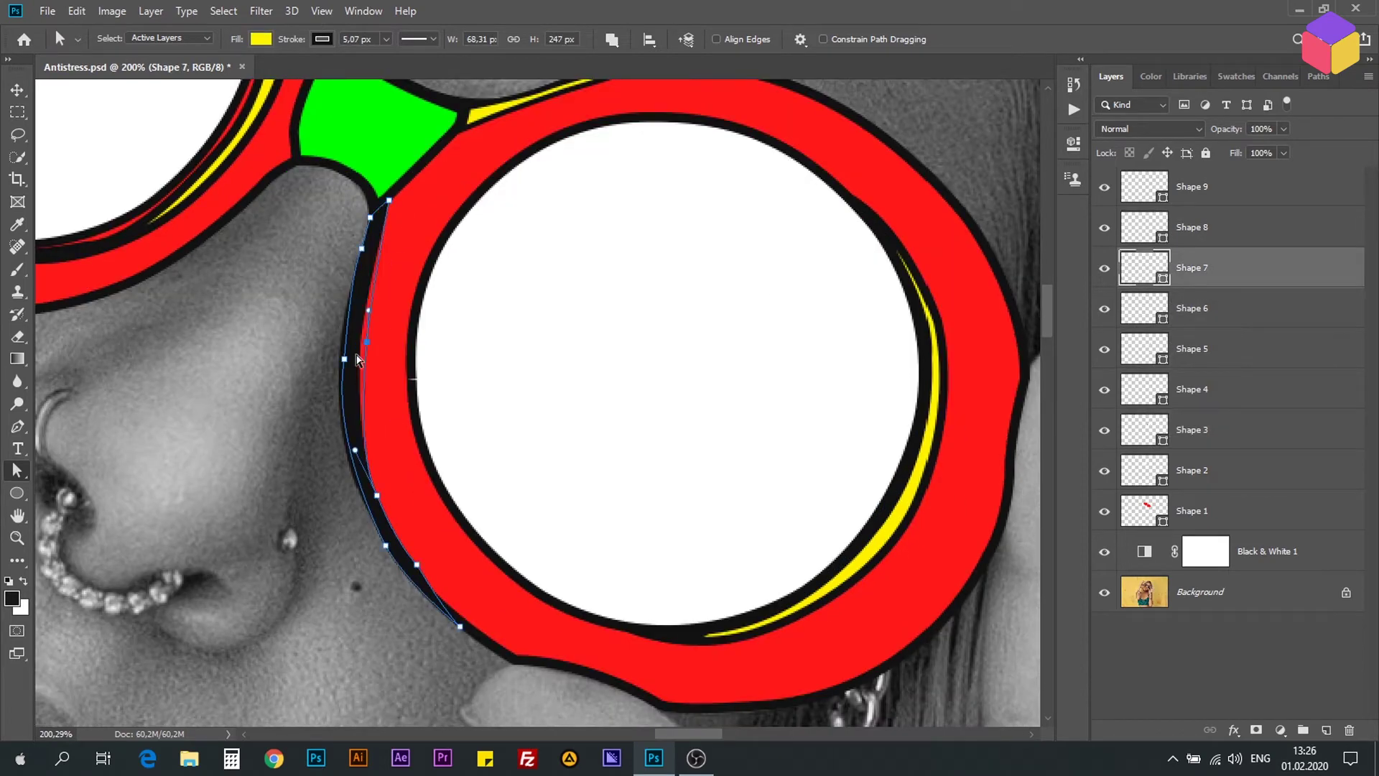
drag(367, 345, 369, 342)
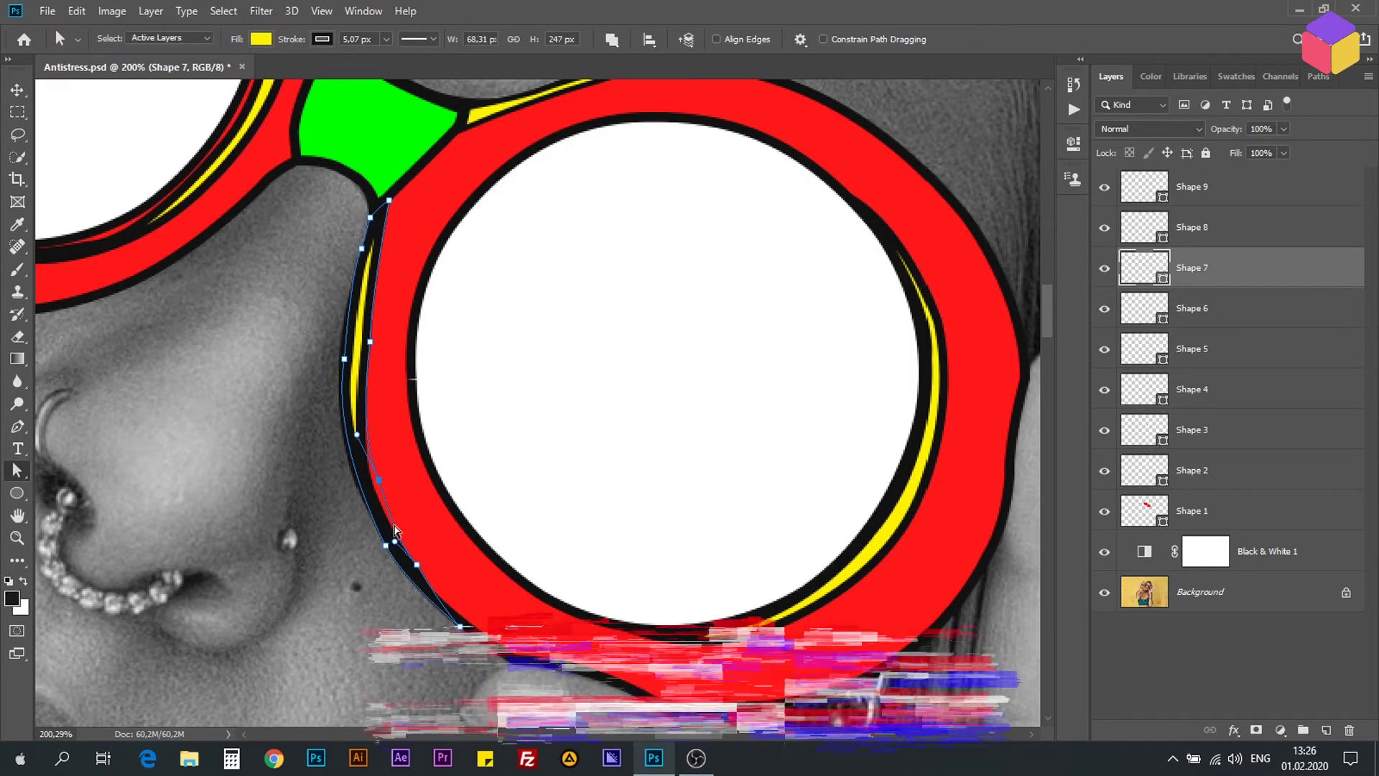
drag(419, 560, 414, 556)
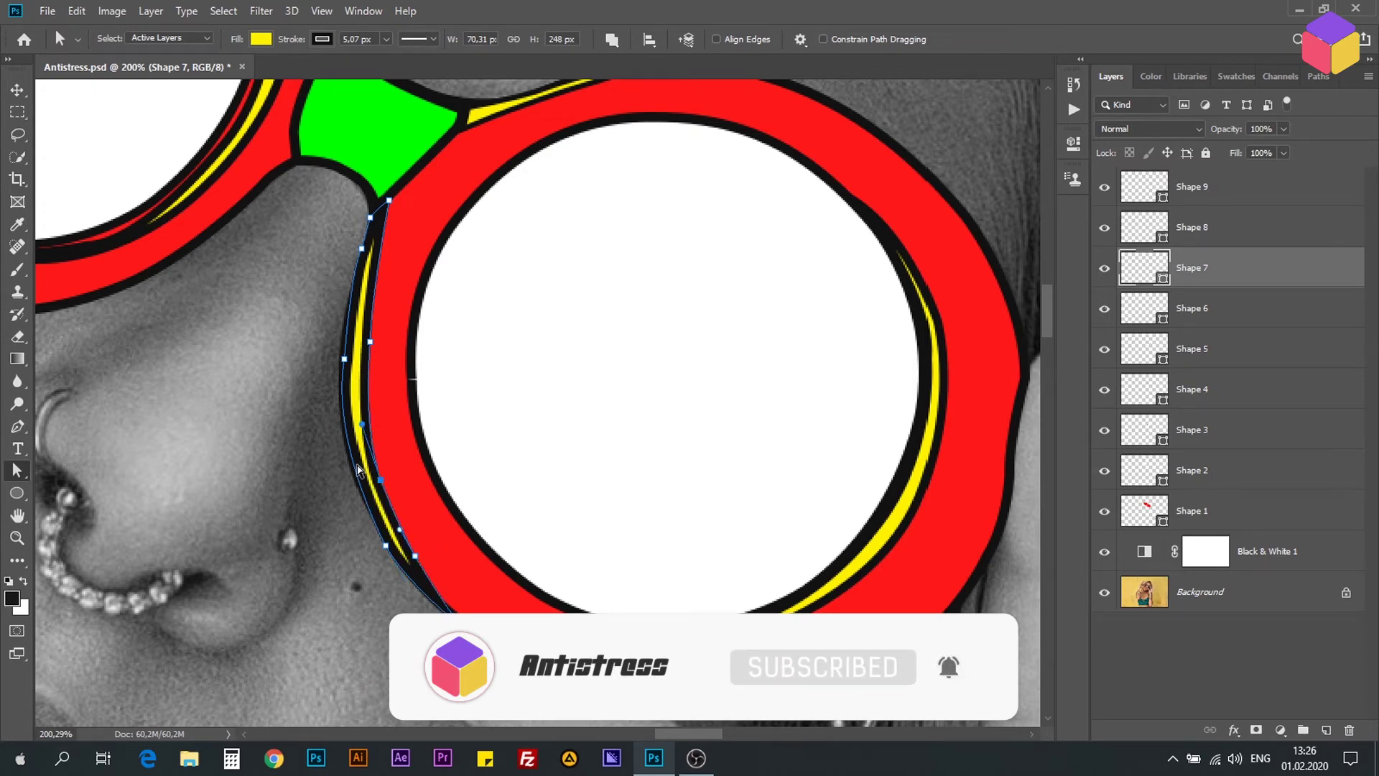
drag(260, 258, 533, 523)
- Reshape the Shape 6 highlight near the bridge and at its lower end
click(1185, 227)
click(1142, 308)
click(187, 510)
mouse_move(532, 235)
mouse_down()
mouse_move(619, 363)
mouse_move(659, 280)
mouse_up()
click(652, 329)
drag(651, 393, 643, 417)
scroll(643, 418, down, 1)
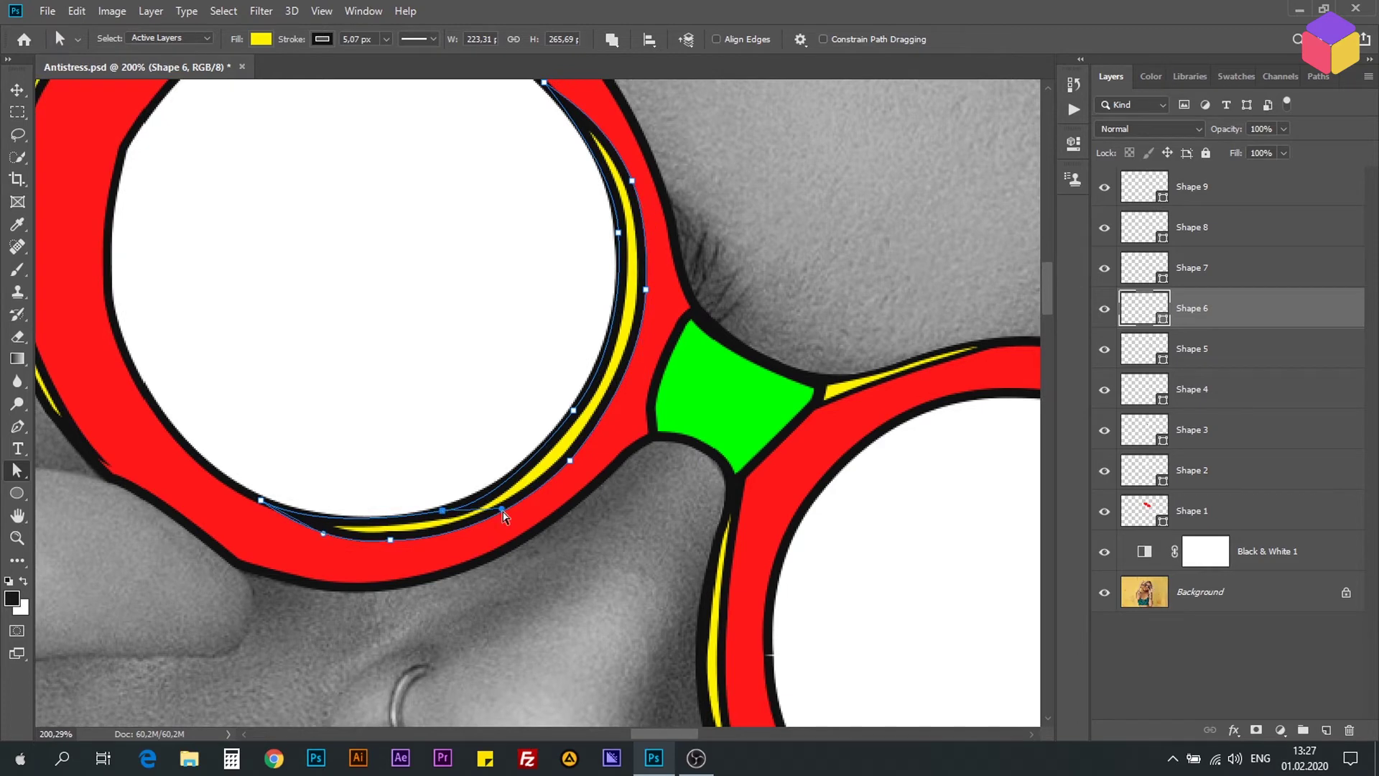
click(387, 545)
drag(387, 547, 528, 480)
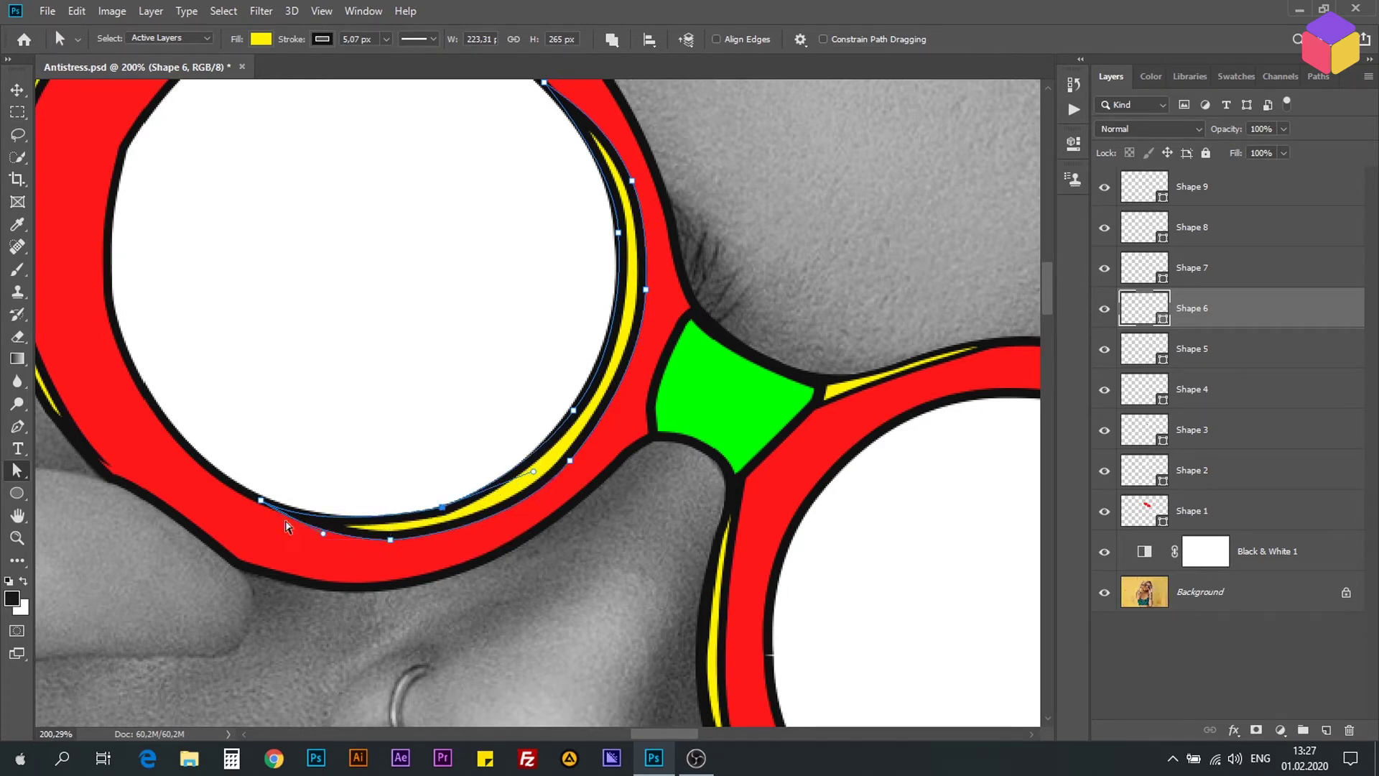
scroll(467, 410, up, 3)
scroll(468, 409, left, 4)
- Move Shape 9's anchors so the yellow stripe follows the left lens rim
click(1141, 186)
scroll(616, 256, up, 2)
scroll(616, 257, left, 2)
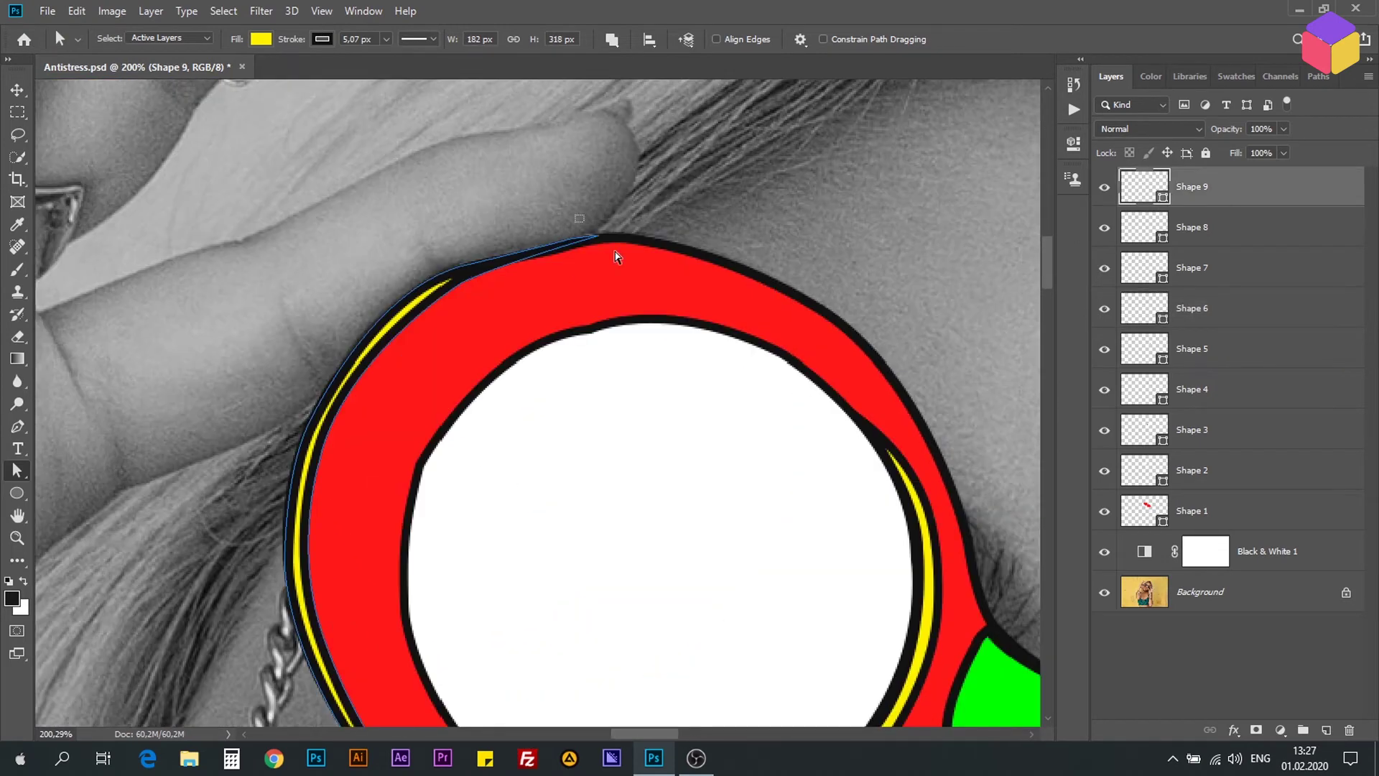
click(458, 285)
scroll(388, 337, down, 2)
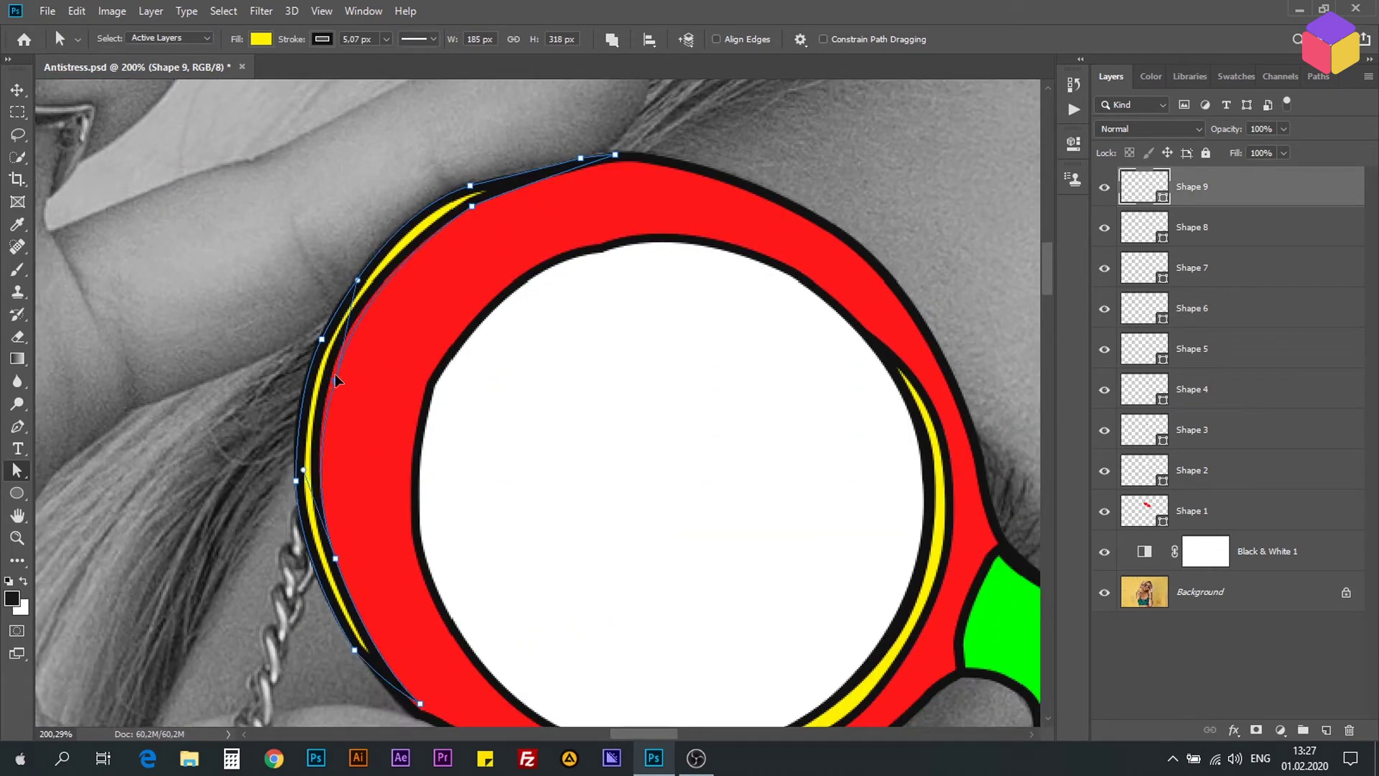
scroll(424, 317, down, 3)
click(317, 392)
scroll(317, 391, down, 3)
drag(313, 436, 333, 435)
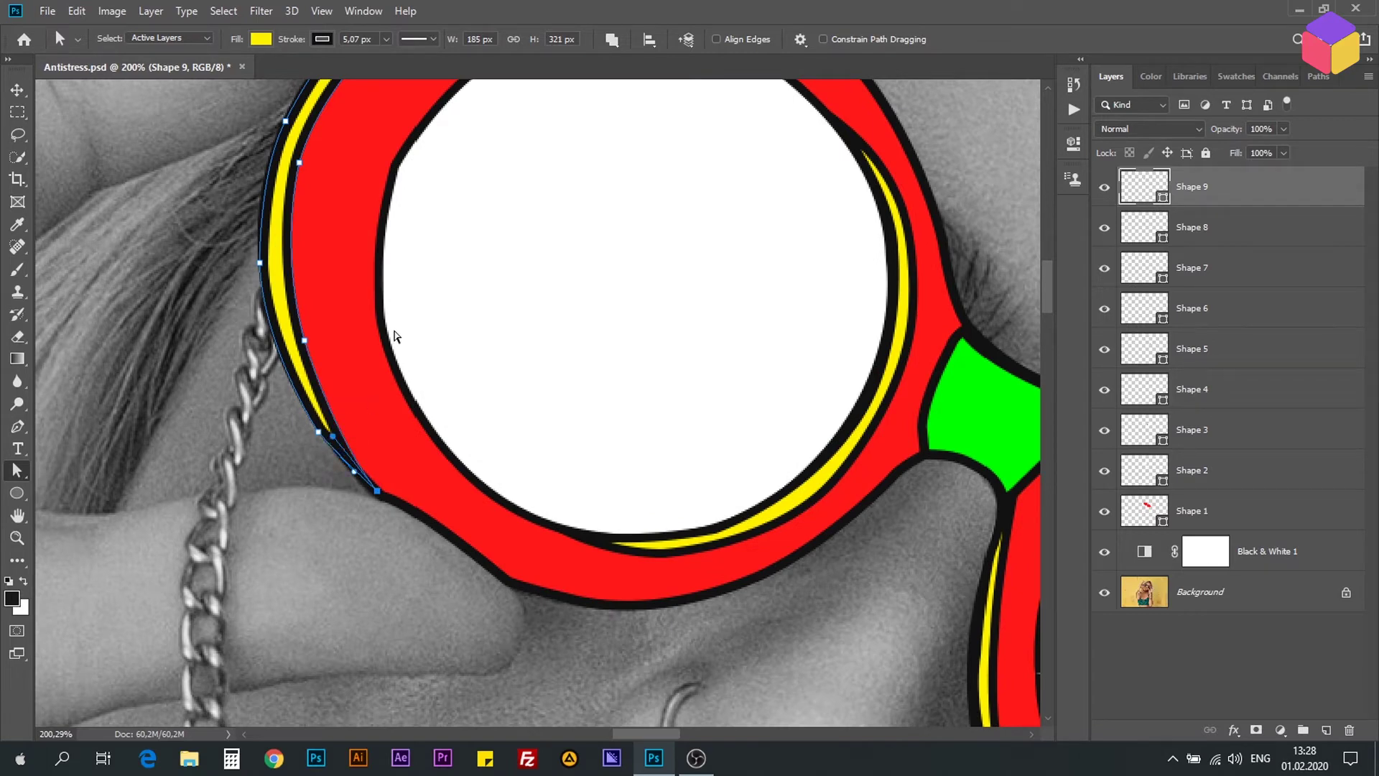
scroll(386, 366, down, 3)
scroll(386, 367, down, 3)
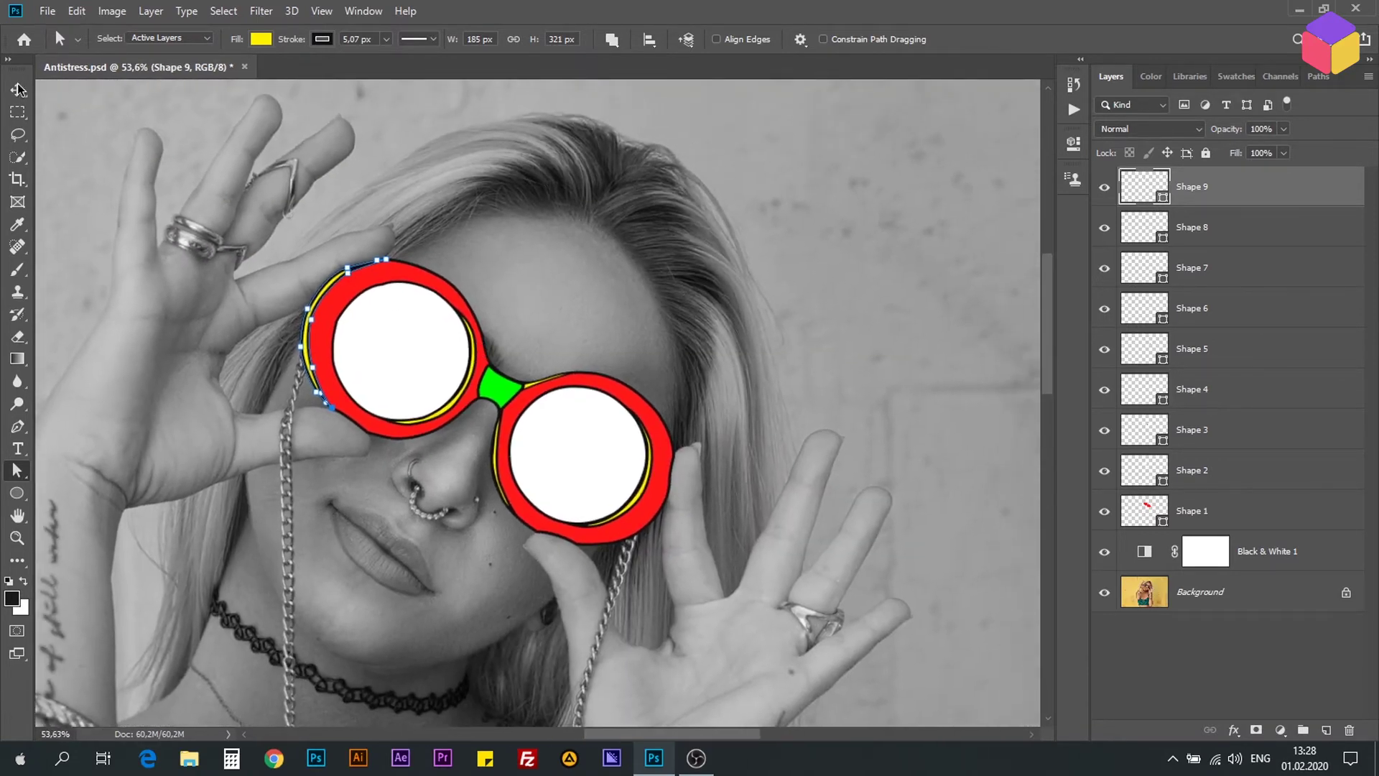
- Return to the Move tool and deselect the yellow stripe layer
click(18, 89)
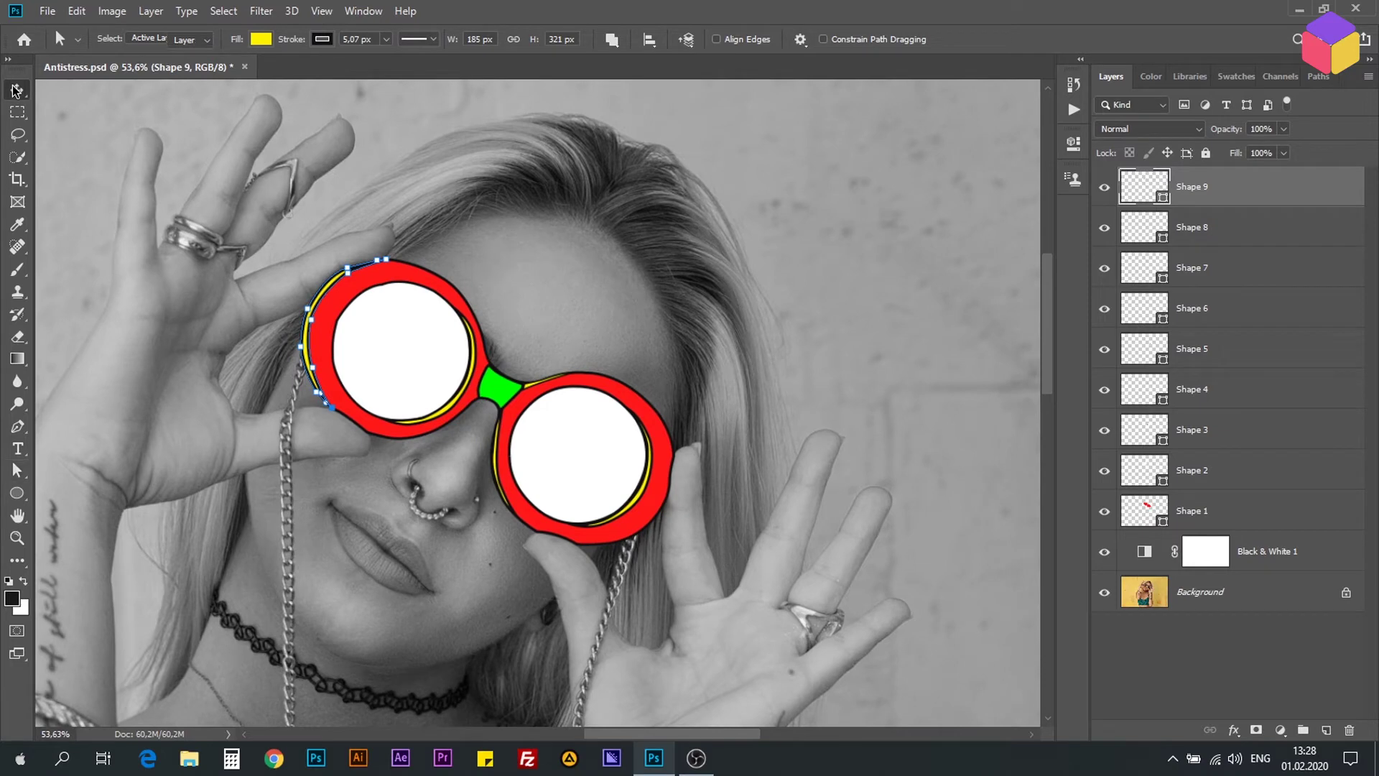
click(1130, 641)
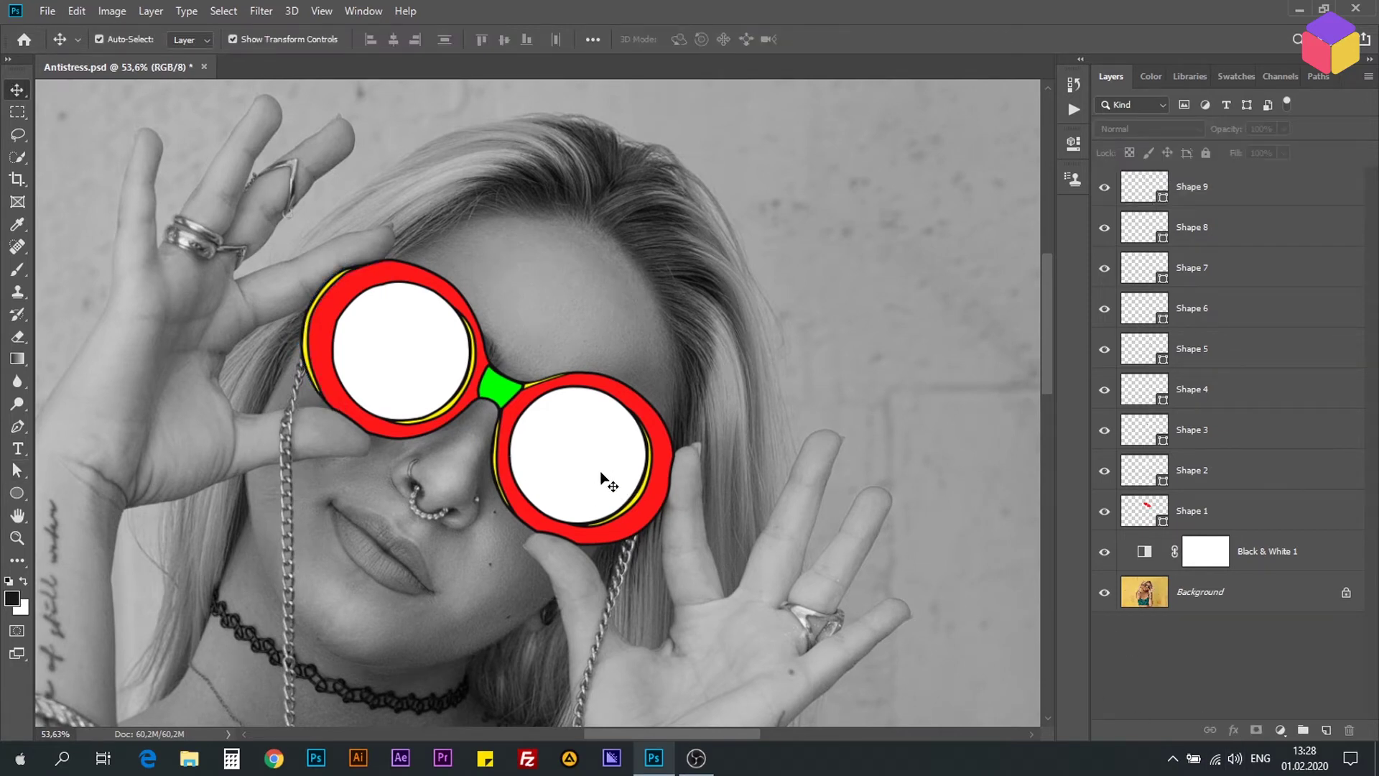
scroll(611, 473, up, 1)
scroll(574, 488, up, 1)
scroll(571, 474, up, 1)
scroll(578, 460, up, 1)
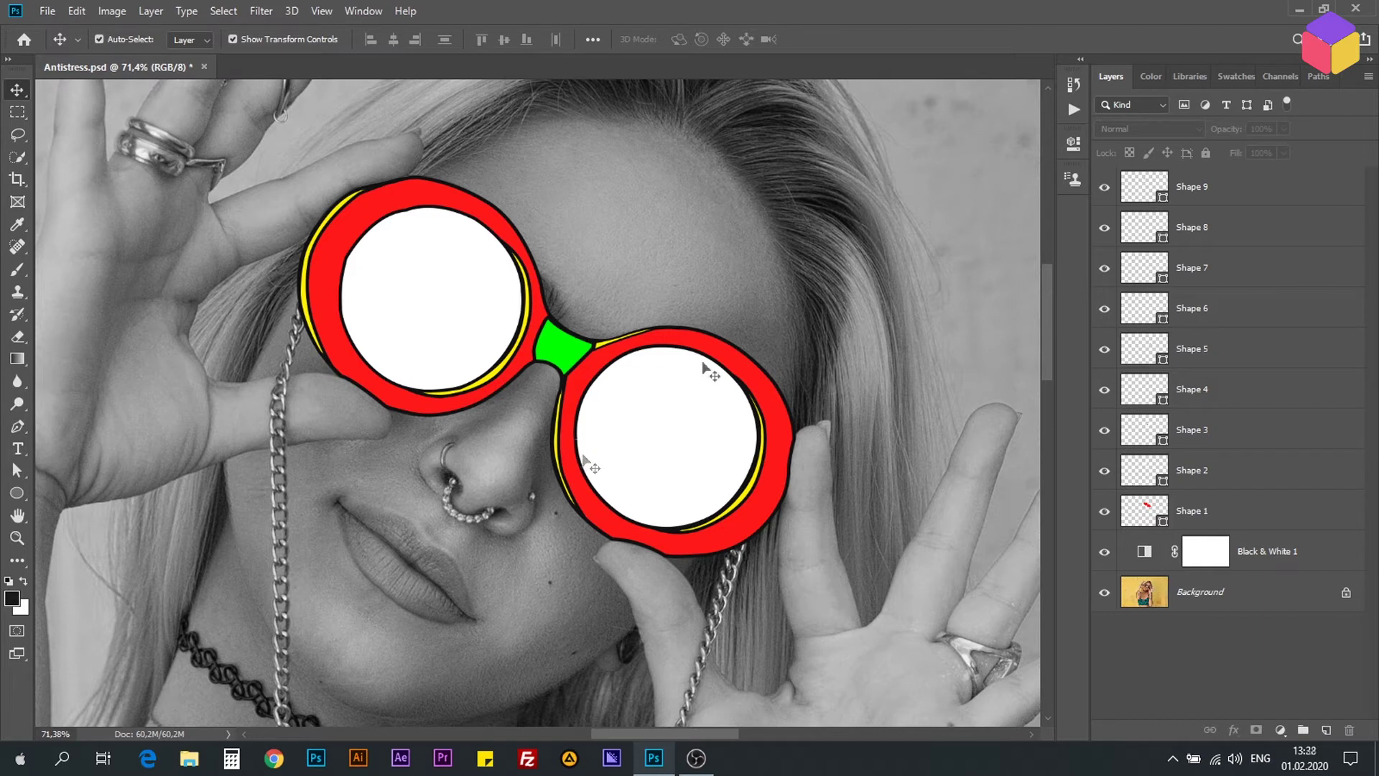
click(17, 492)
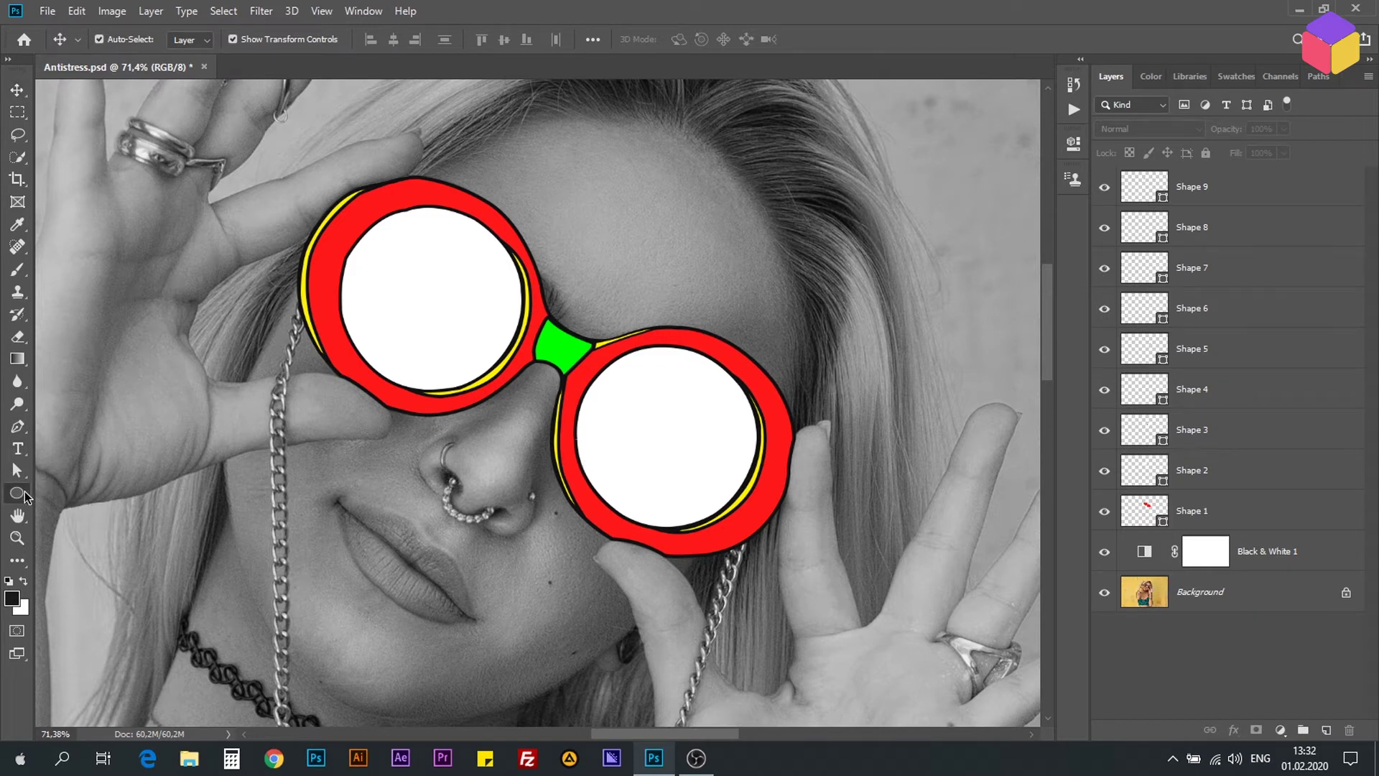
- Draw a tall rectangle over the right lens with the Rectangle Tool
right_click(17, 493)
click(75, 494)
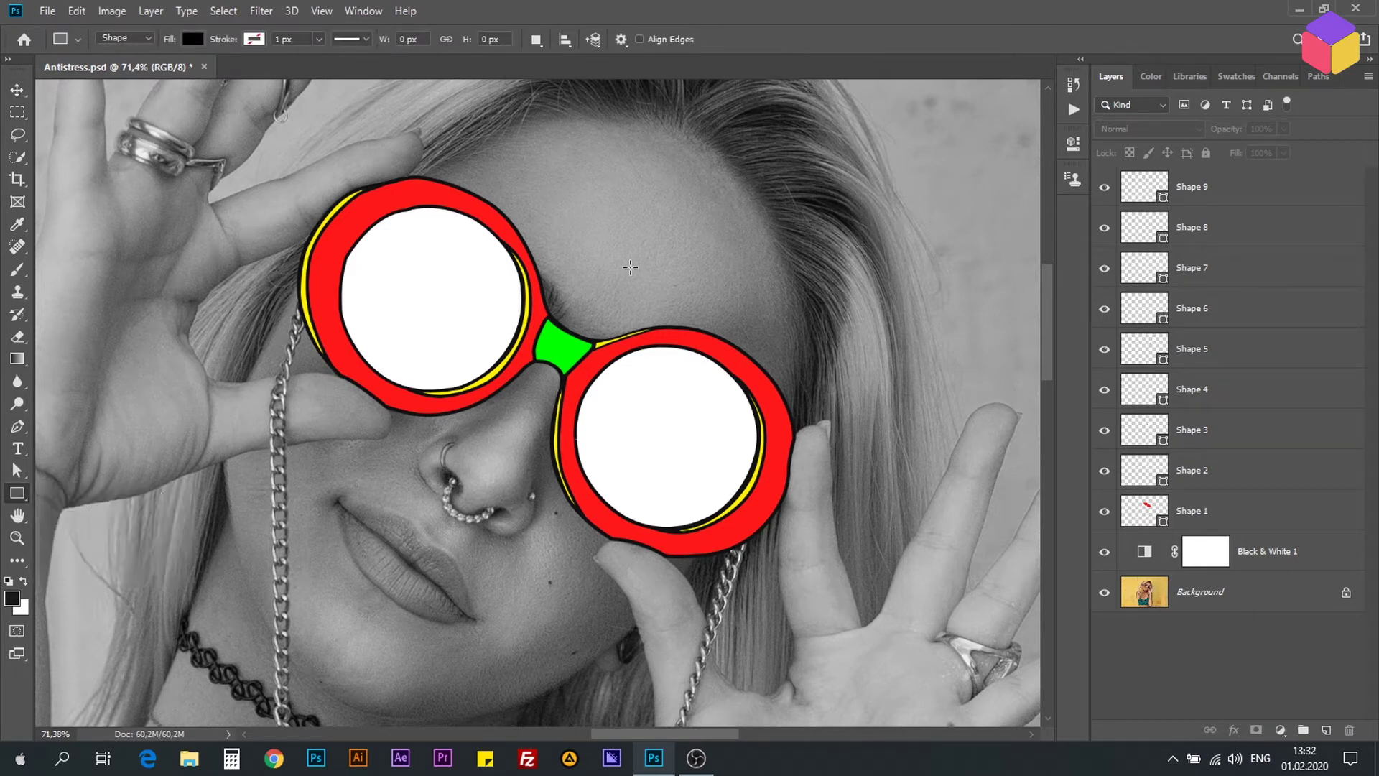
drag(628, 250, 720, 641)
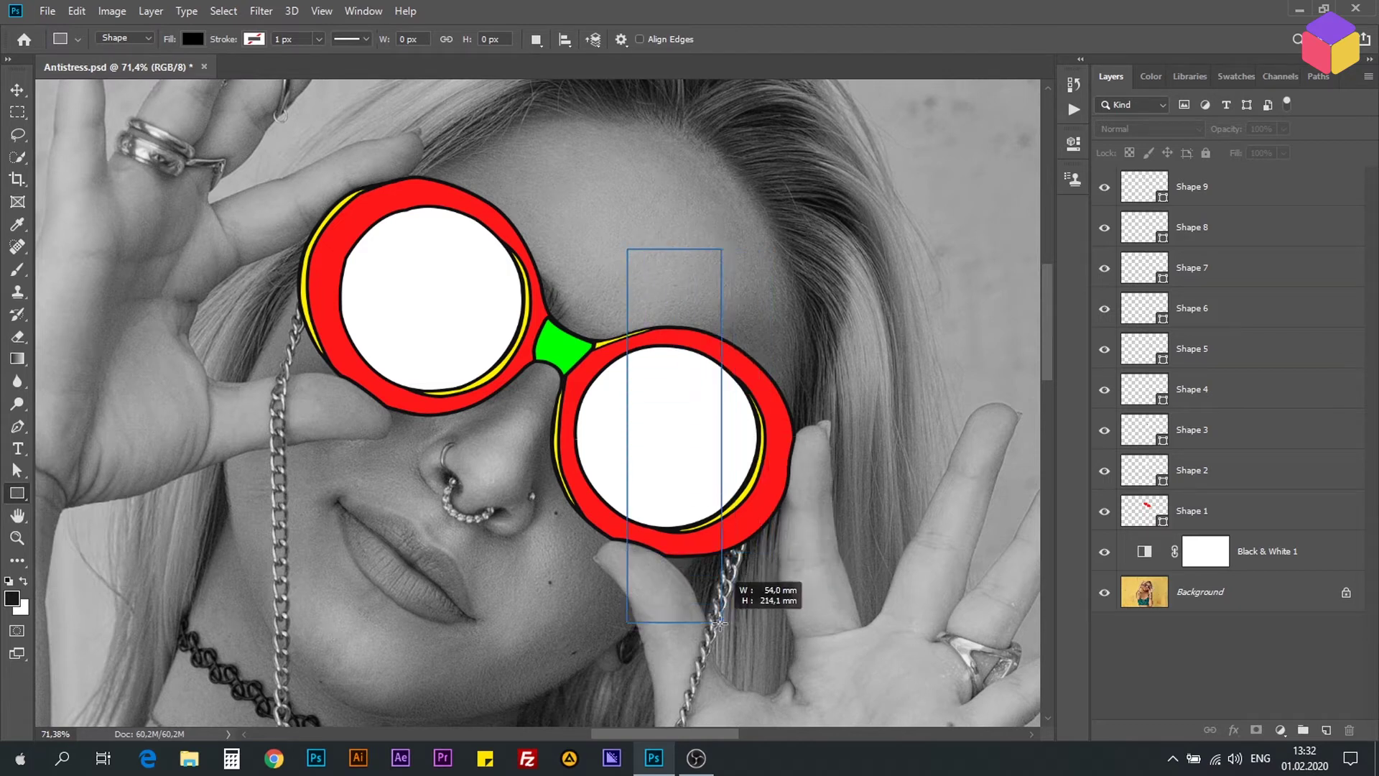
drag(721, 641, 721, 647)
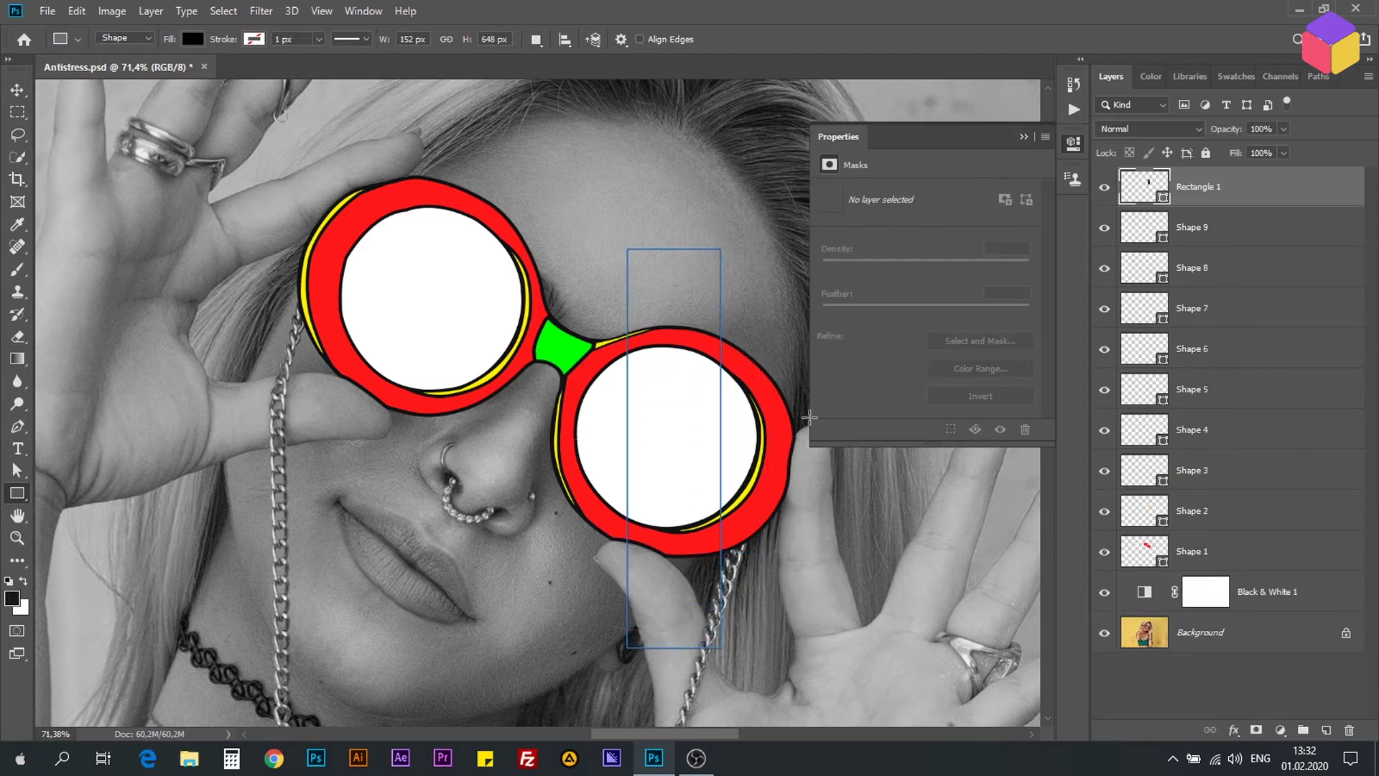
- Give the rectangle a vivid purple fill and a 5.07 px black outline
click(855, 247)
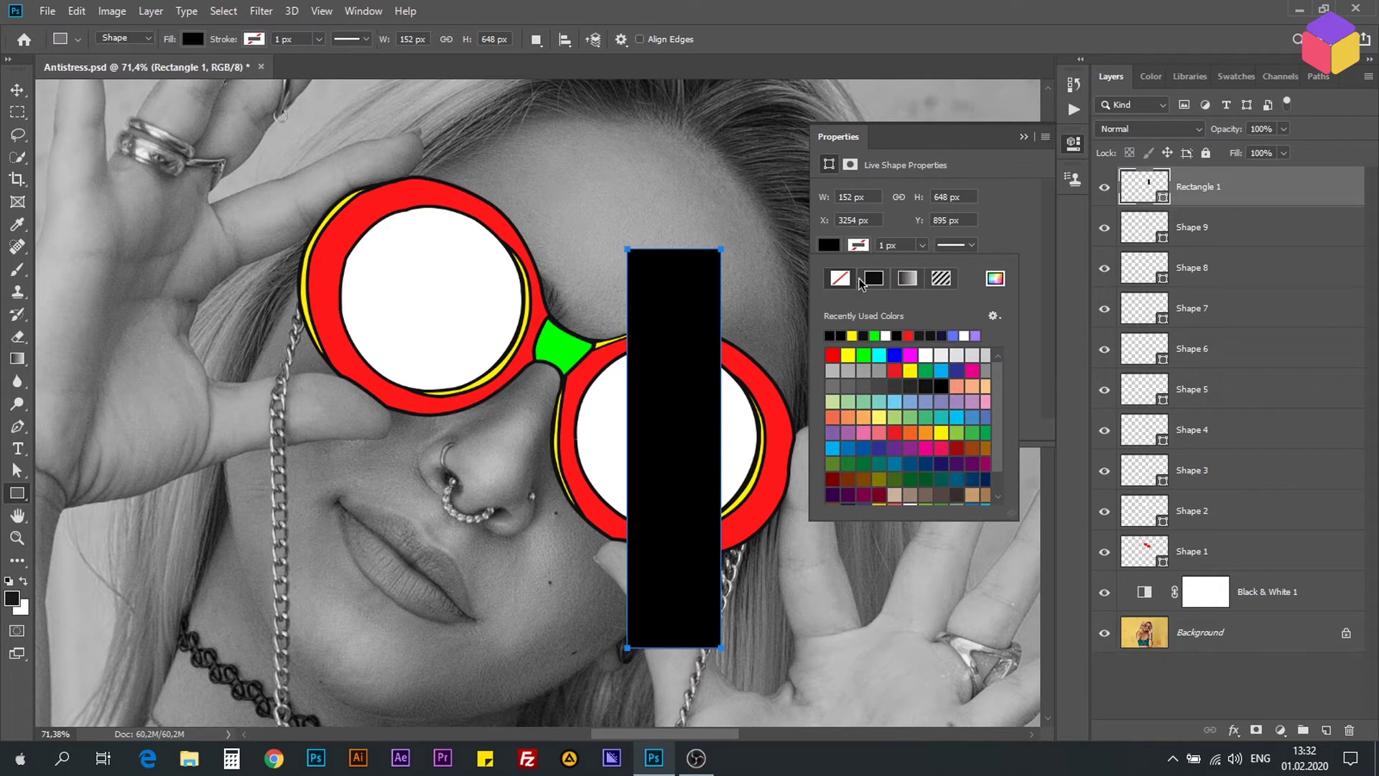
click(927, 387)
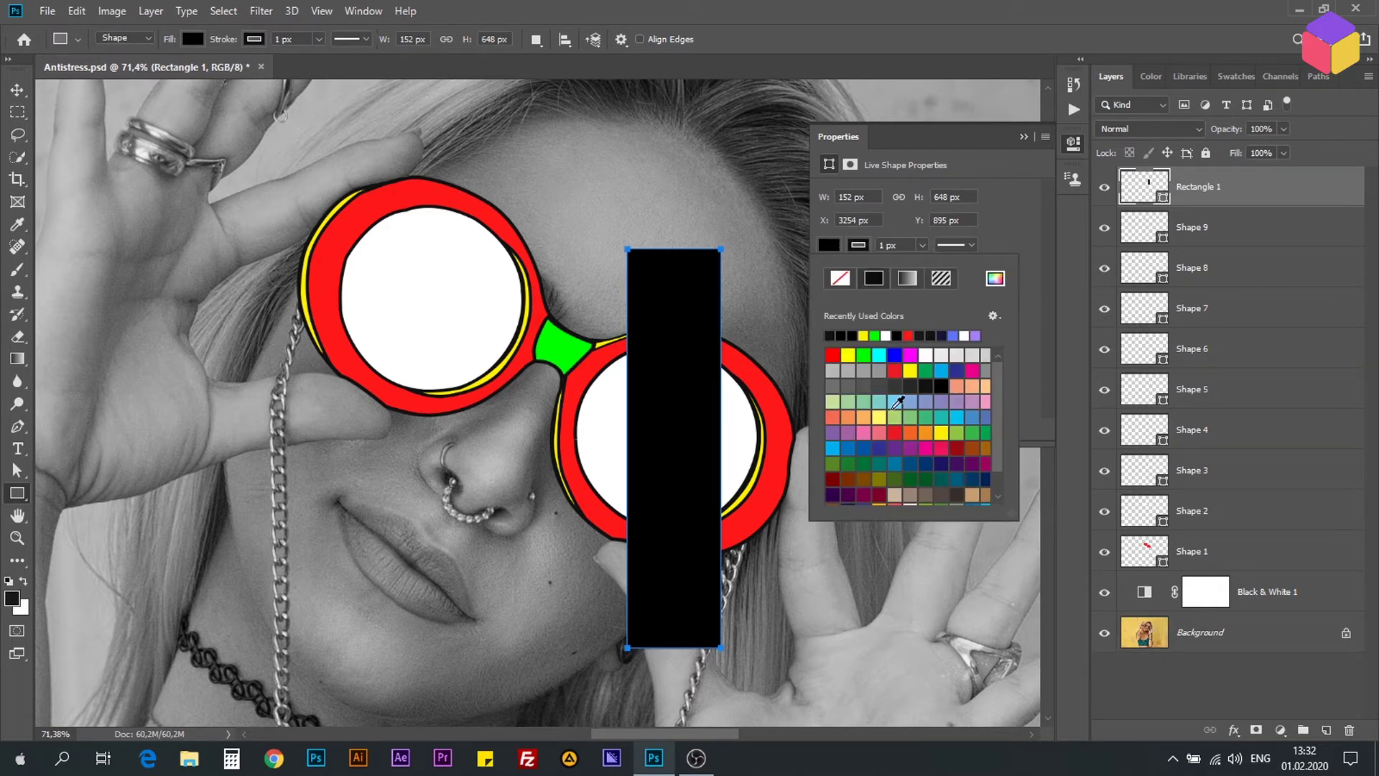
click(994, 279)
mouse_move(963, 277)
mouse_down()
mouse_move(983, 234)
mouse_move(1007, 270)
mouse_up()
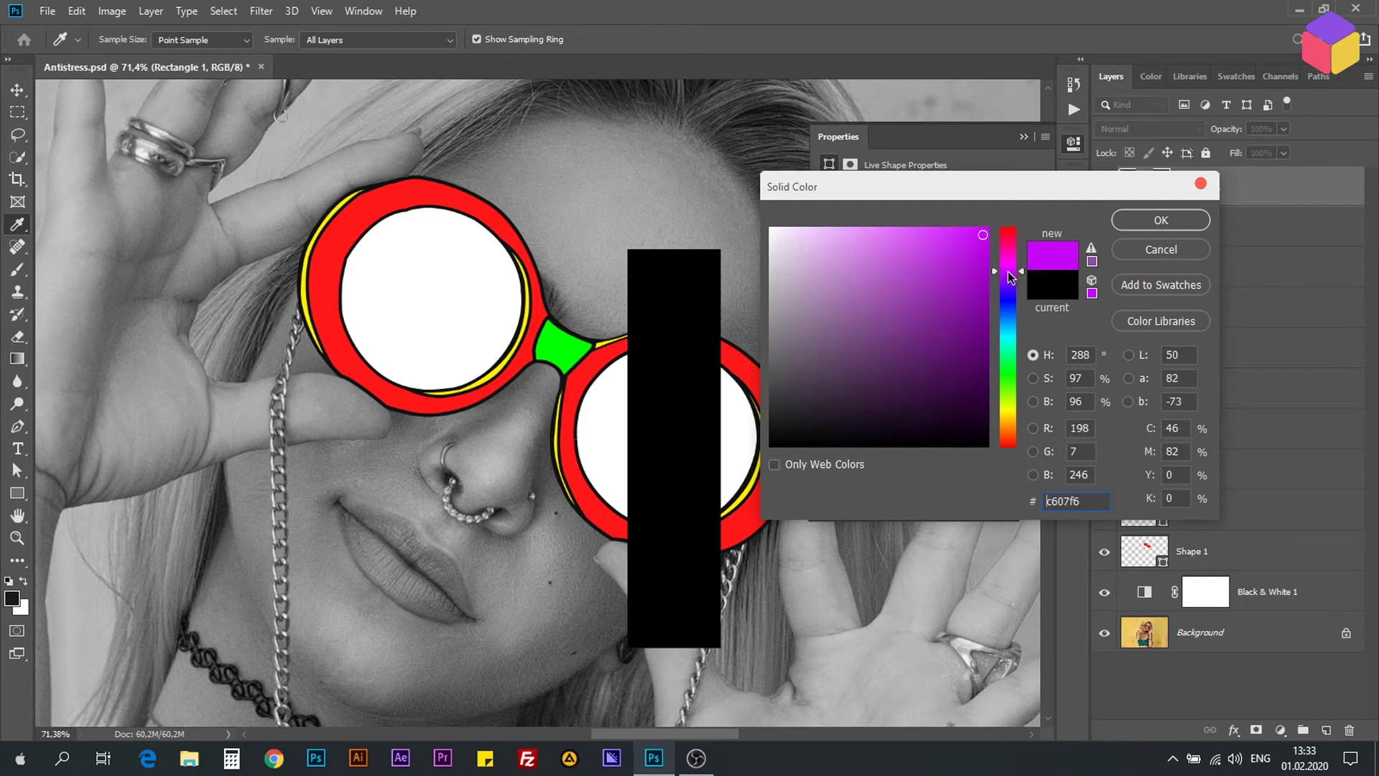
click(1151, 221)
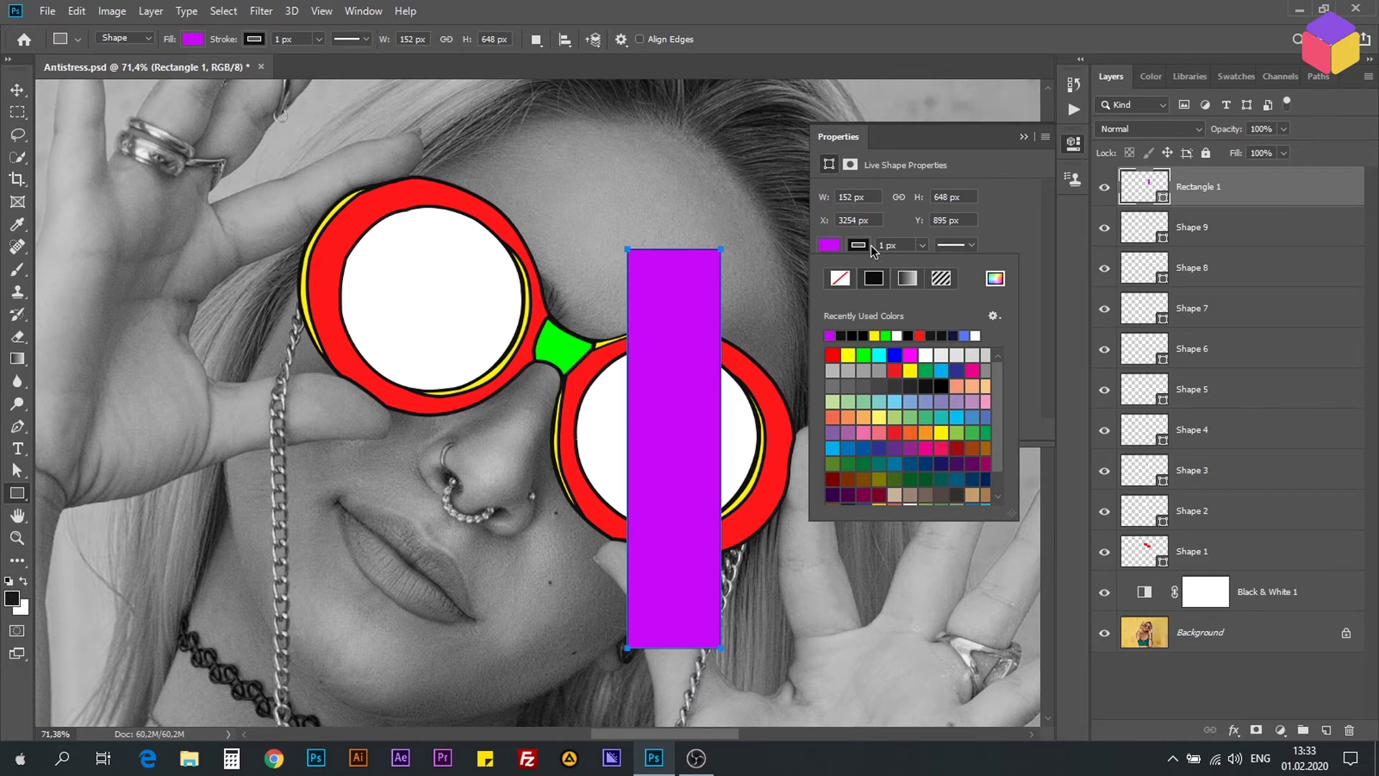
click(922, 245)
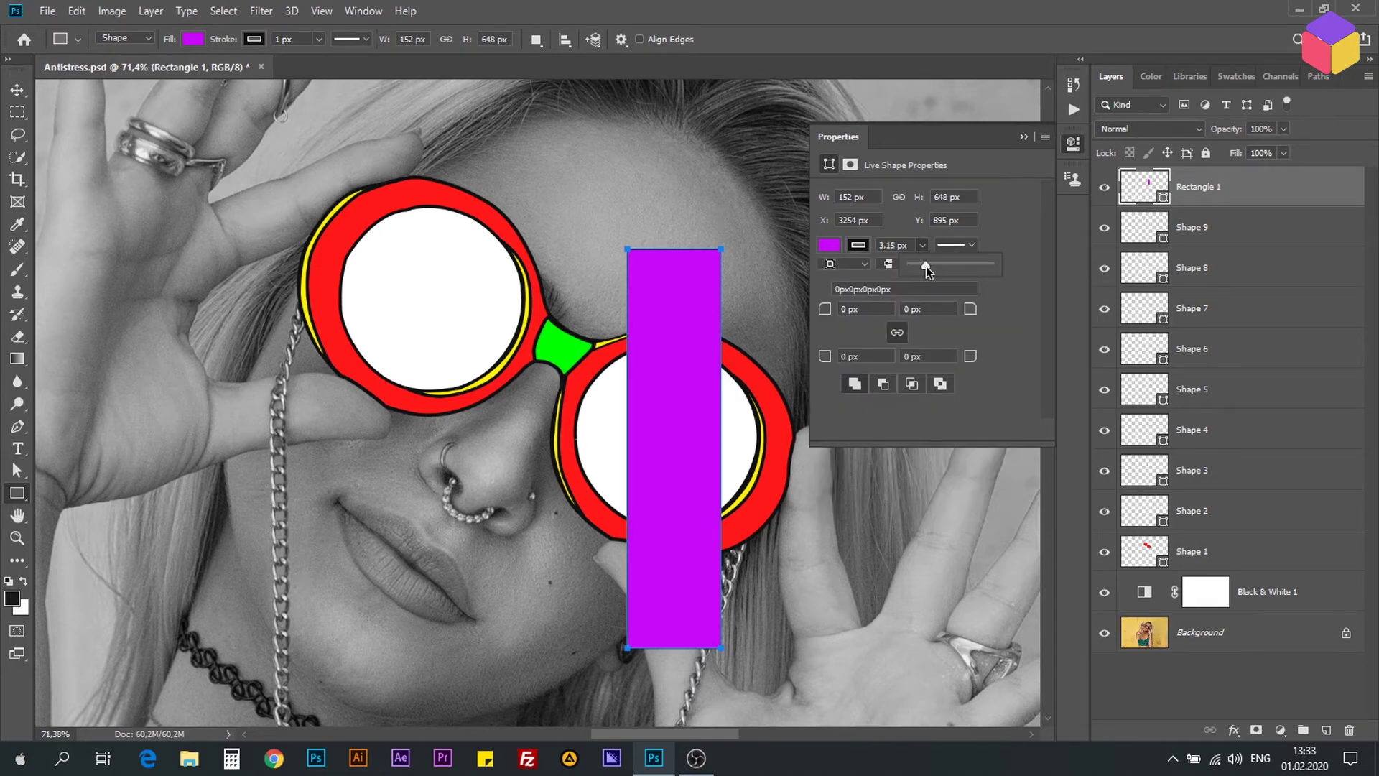
drag(929, 265, 929, 265)
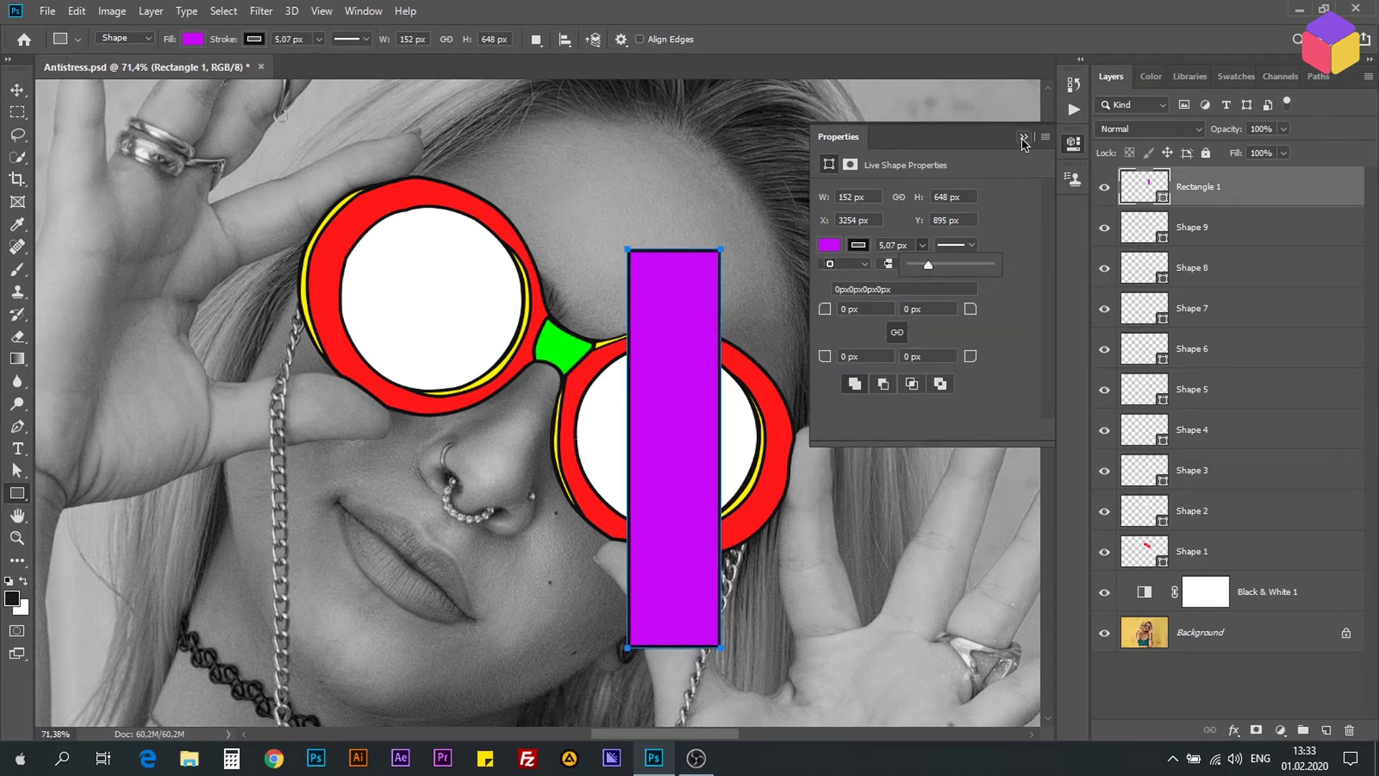
click(17, 89)
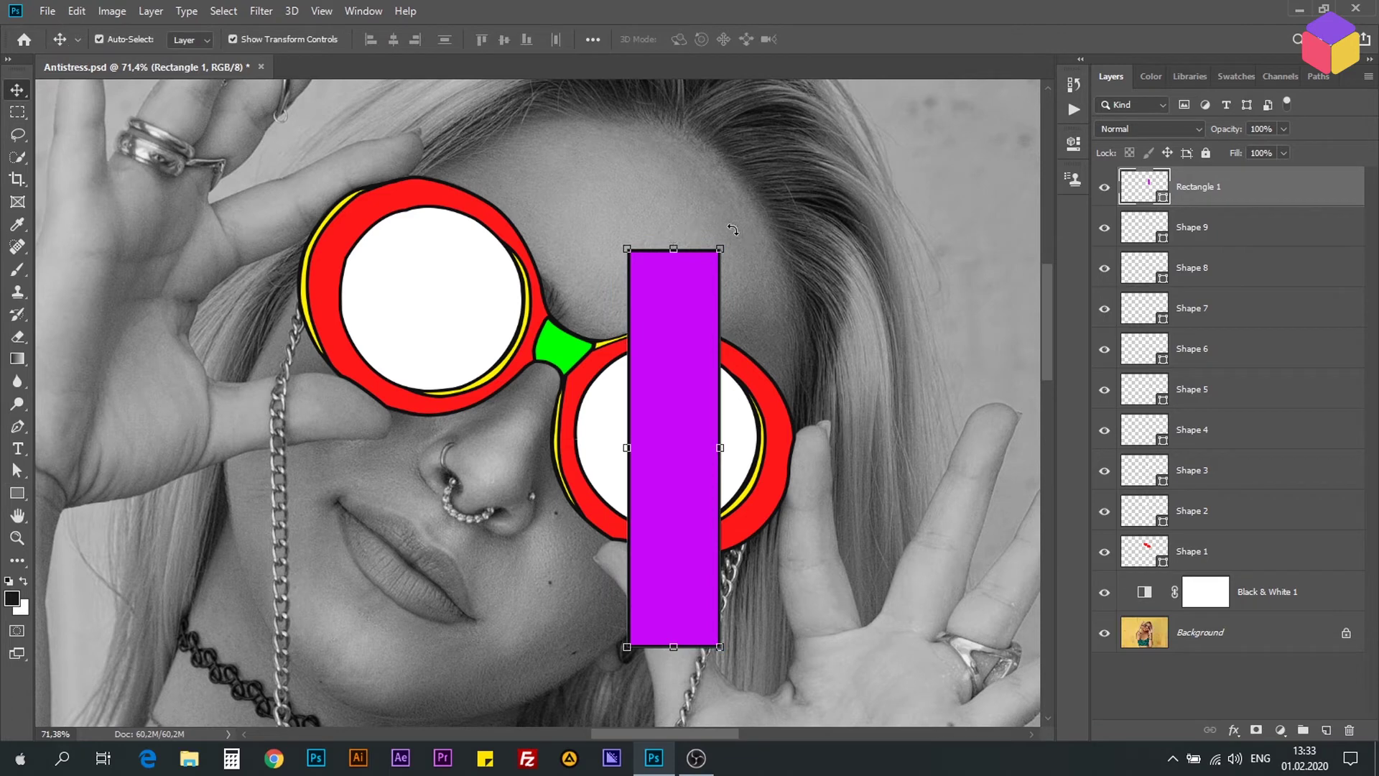
- Rotate the purple bar to about 61° and place a copy over the left lens
mouse_move(726, 235)
mouse_down()
mouse_move(893, 366)
mouse_move(879, 391)
mouse_up()
drag(788, 378, 781, 366)
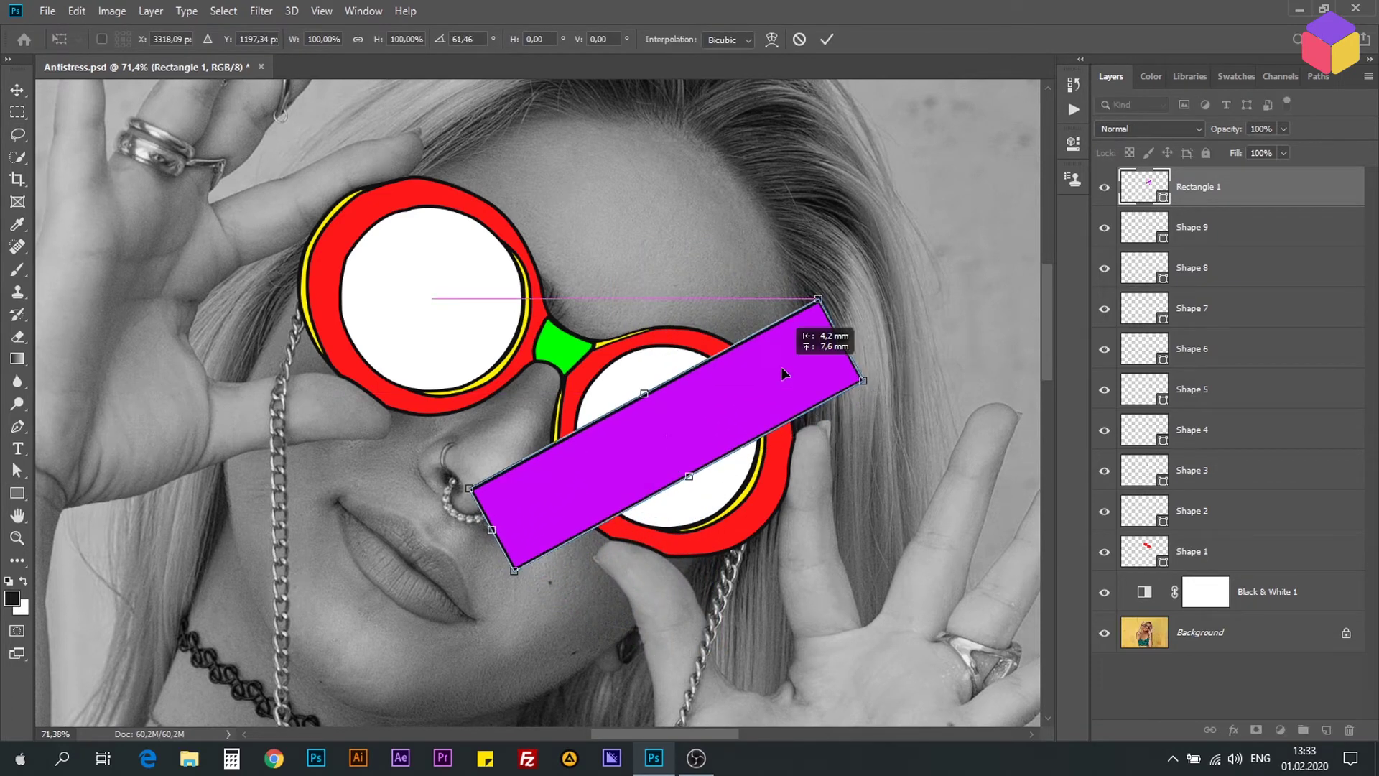
click(826, 39)
mouse_move(776, 385)
mouse_down()
mouse_move(515, 254)
mouse_move(540, 240)
mouse_up()
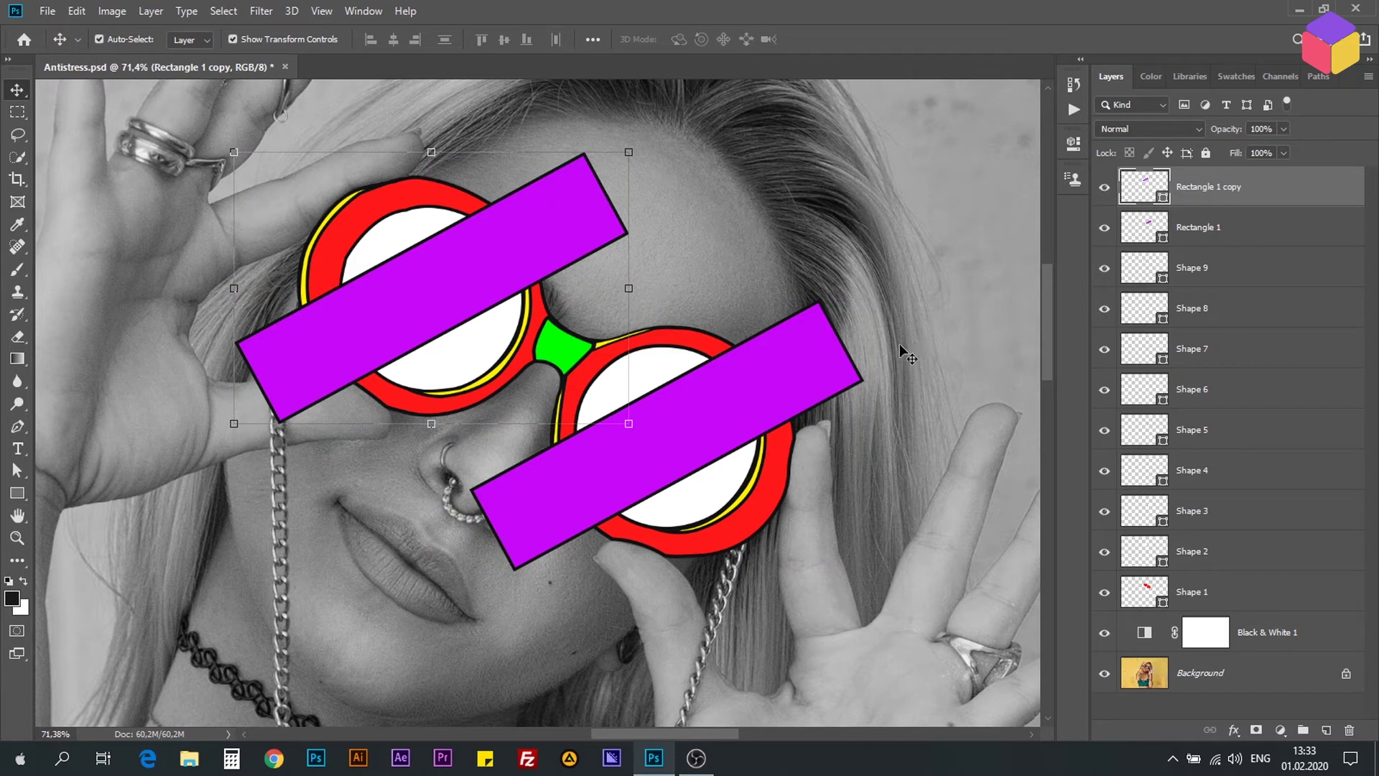
- Merge both purple bar layers into one shape and add a layer mask
shift+click(1228, 228)
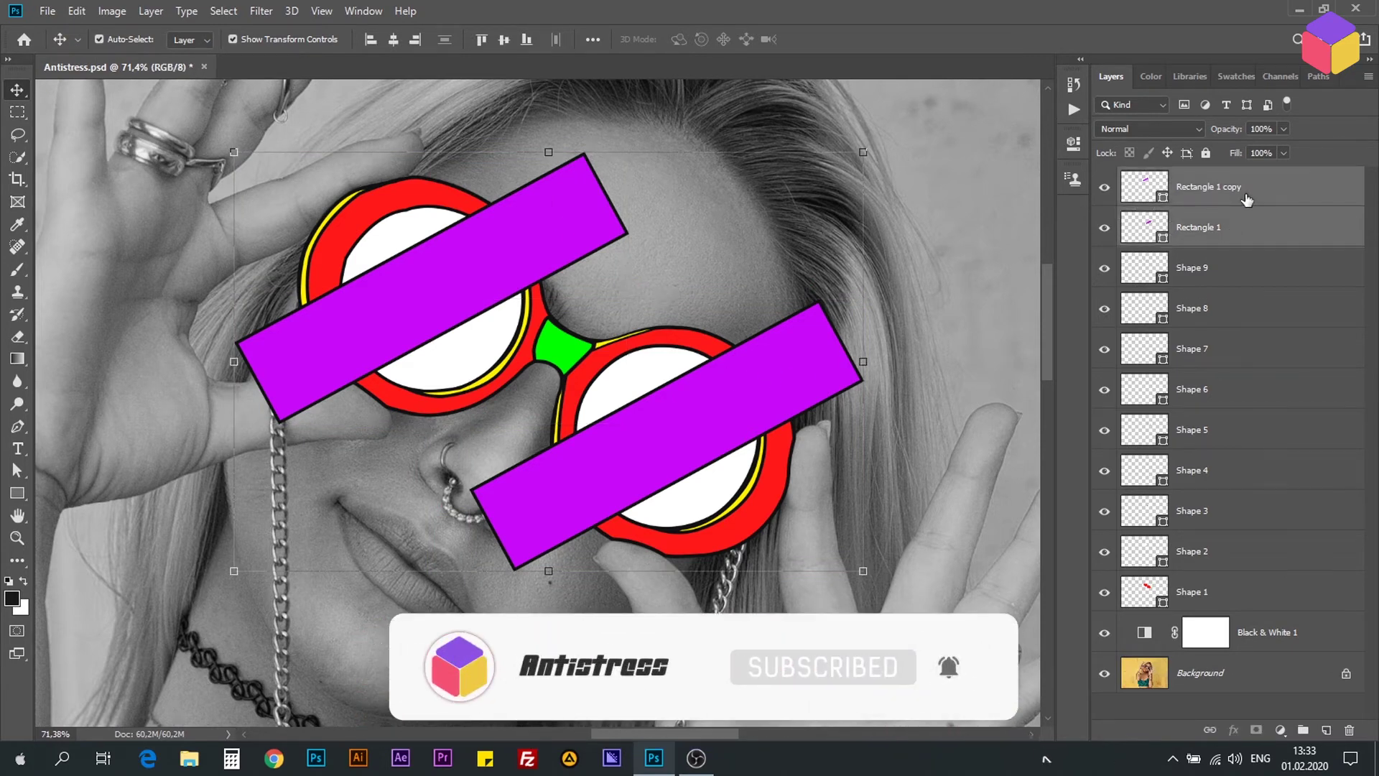
right_click(1246, 200)
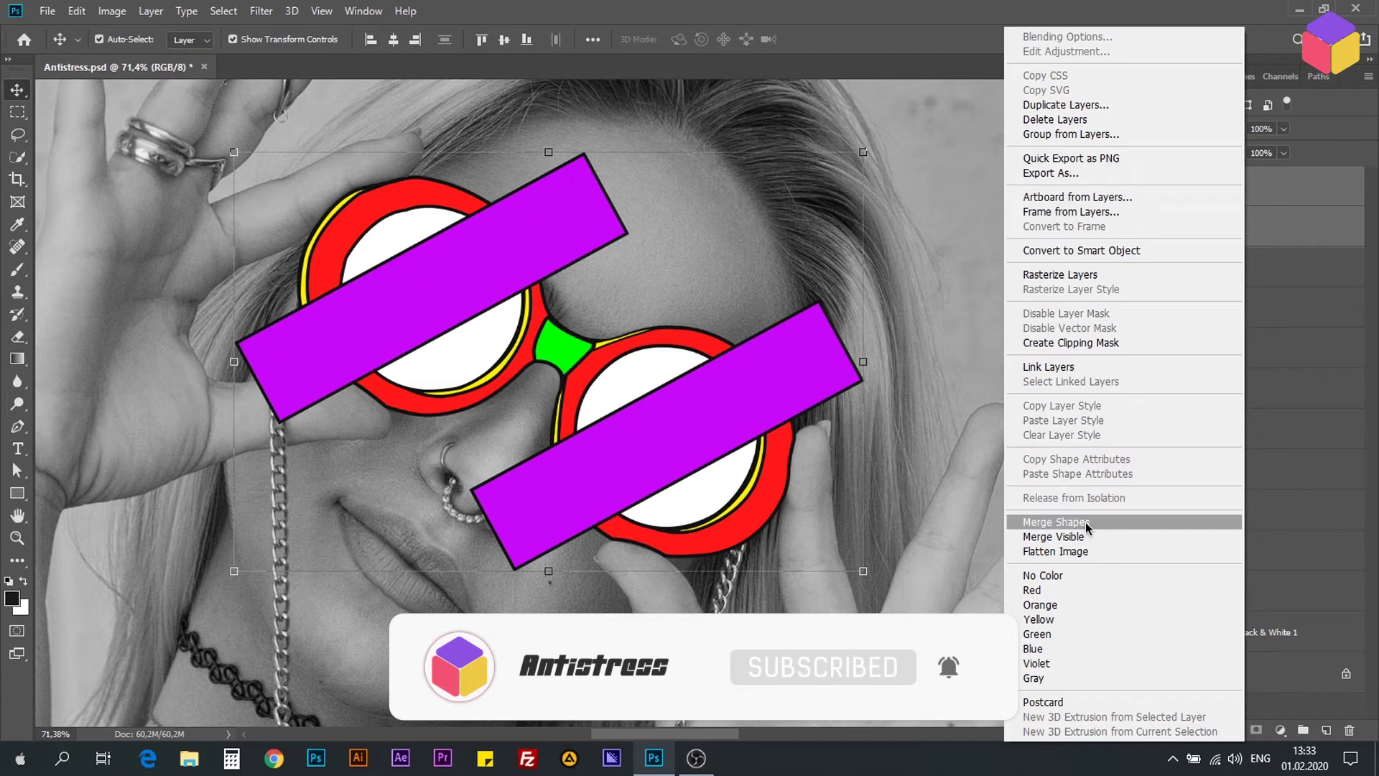
click(1070, 522)
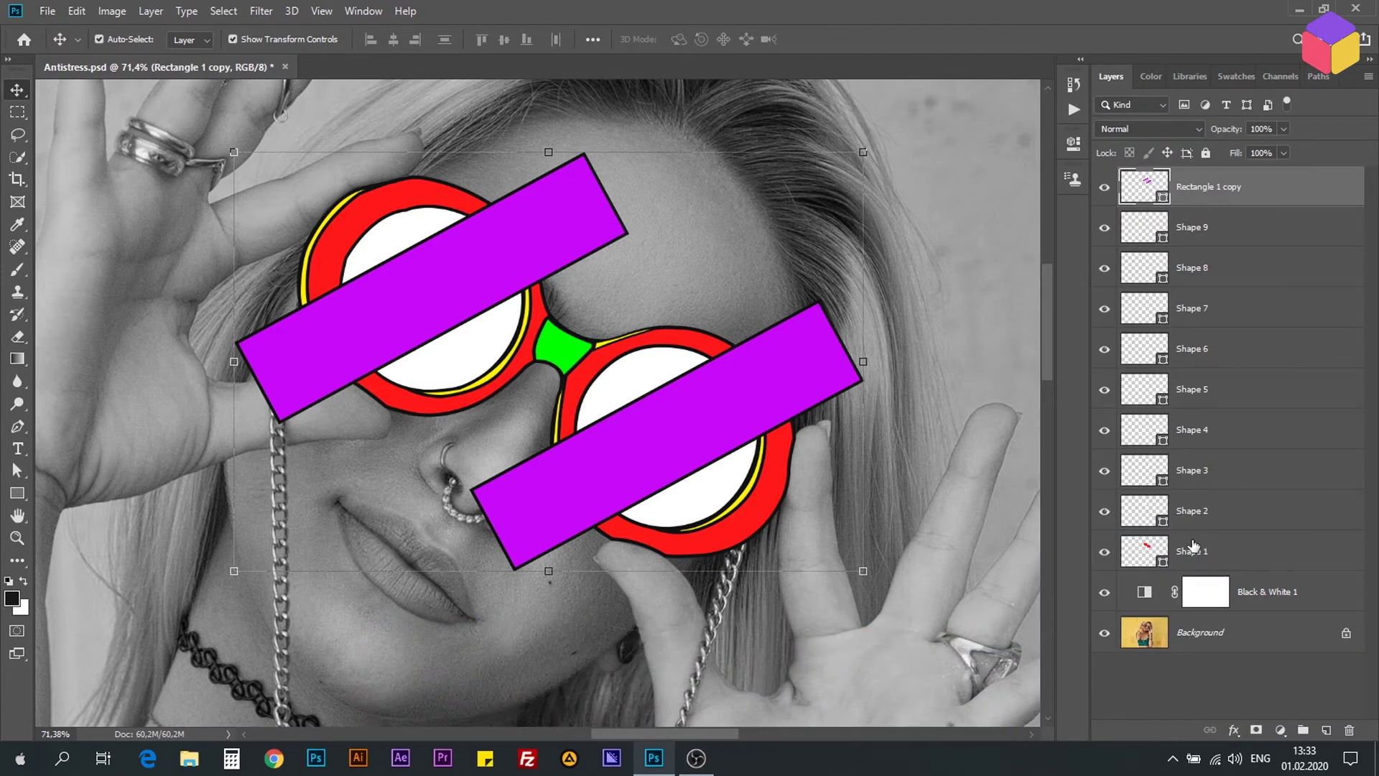
click(1257, 730)
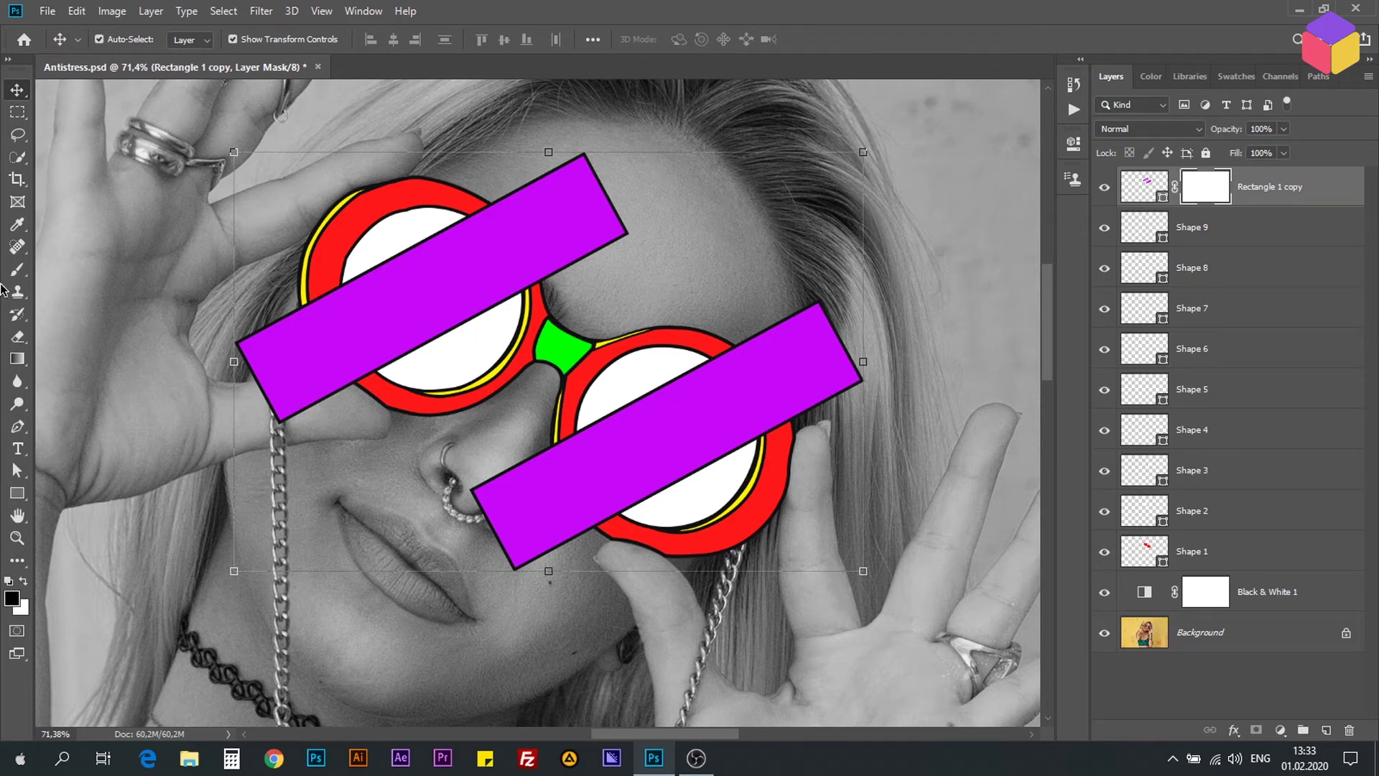
click(17, 269)
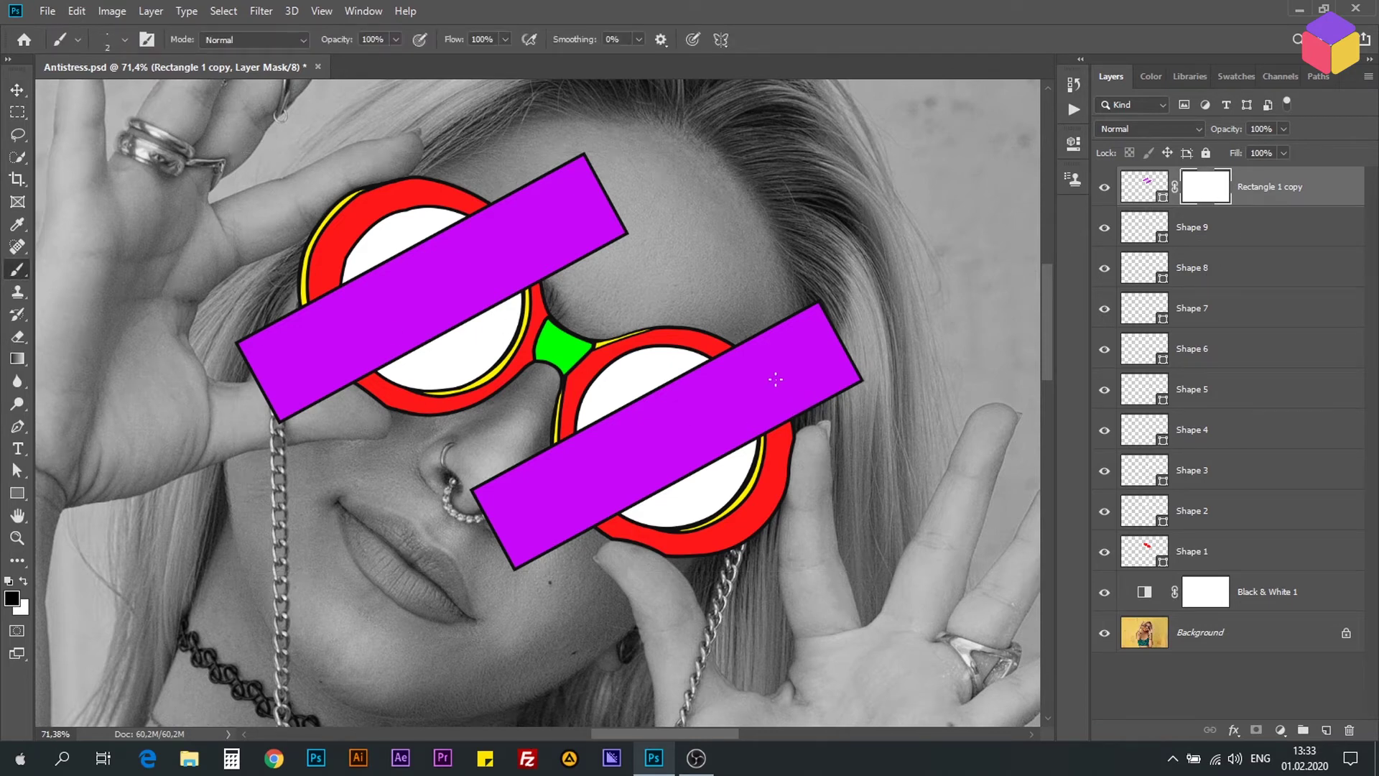
- With a large black brush, mask the purple bar's right end spilling past the lens outline
drag(776, 379, 806, 376)
scroll(782, 370, up, 5)
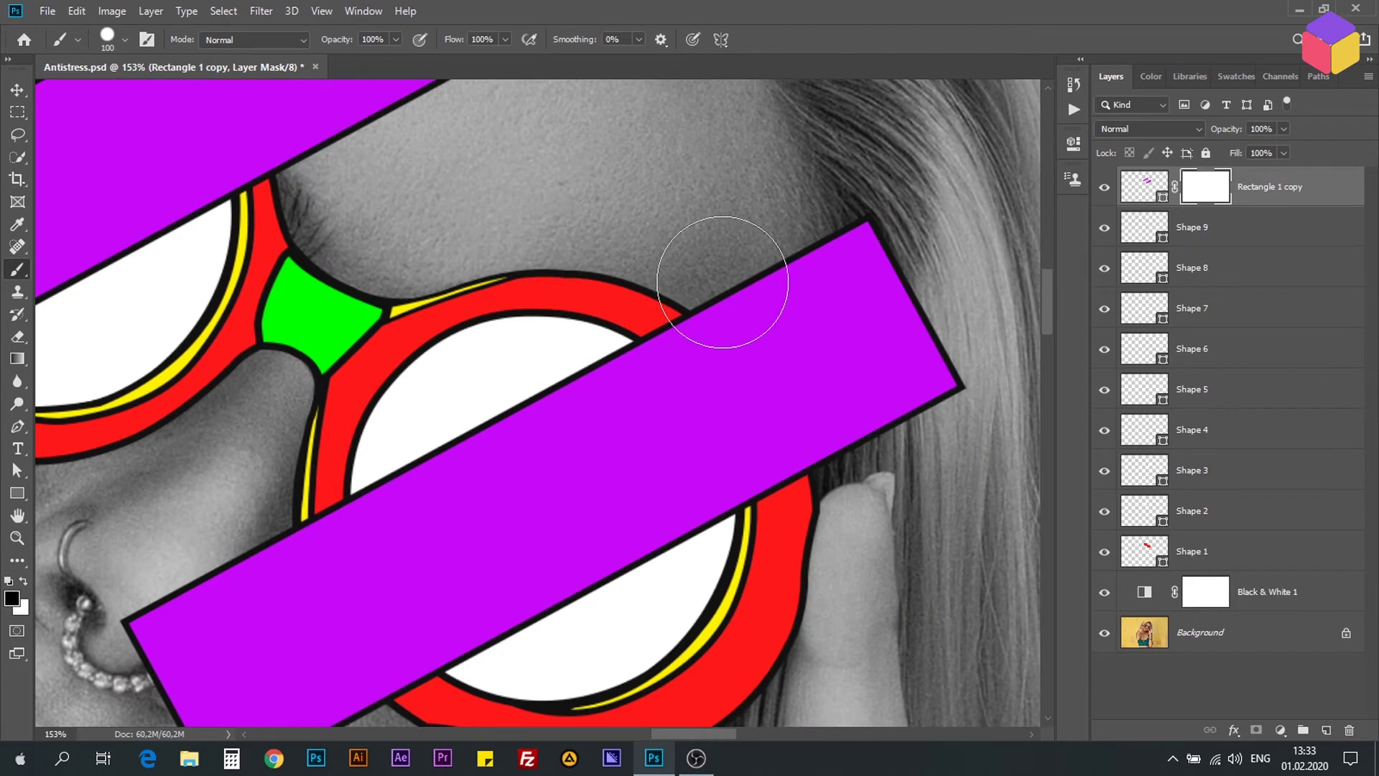
mouse_move(769, 247)
mouse_down()
mouse_move(893, 385)
mouse_move(904, 338)
mouse_move(708, 215)
mouse_up()
scroll(787, 316, up, 4)
mouse_move(681, 335)
mouse_down()
mouse_move(874, 637)
mouse_move(806, 477)
mouse_up()
- Mask the purple inside the white lens and the left bar's purple outside the rim
key(x)
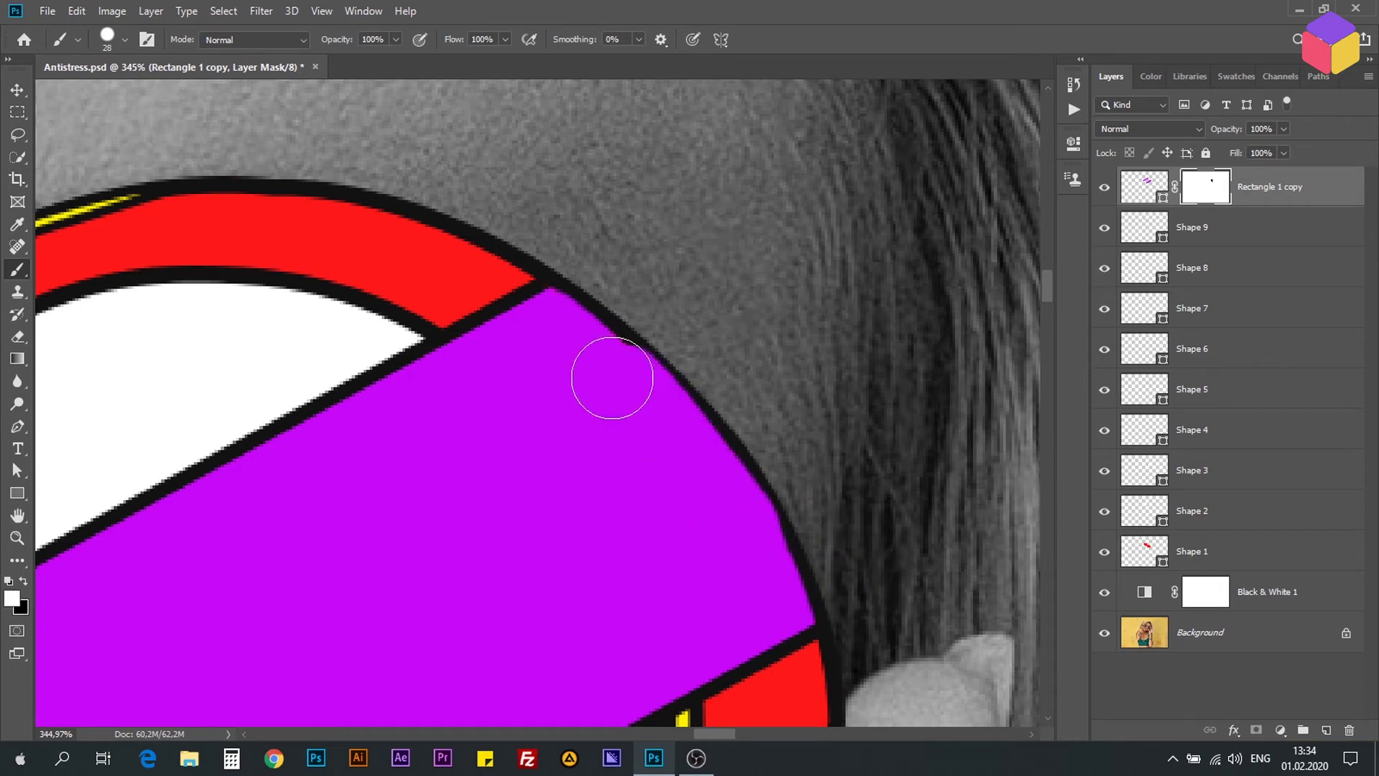
scroll(638, 400, down, 1)
scroll(653, 410, down, 1)
click(25, 581)
mouse_move(462, 231)
mouse_down()
mouse_move(639, 422)
mouse_move(585, 253)
mouse_move(489, 254)
mouse_up()
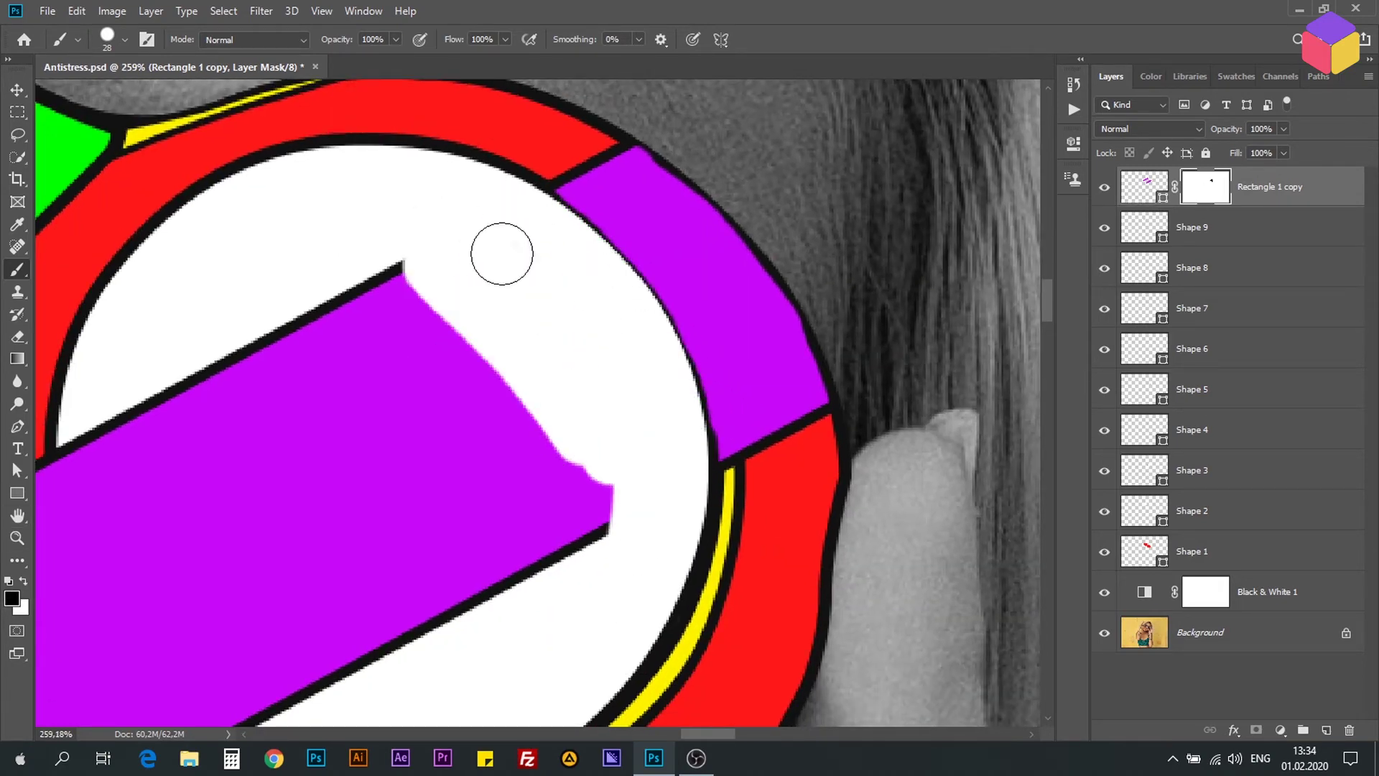
scroll(488, 254, down, 3)
mouse_move(400, 309)
mouse_down()
mouse_move(529, 265)
mouse_move(468, 438)
mouse_up()
scroll(467, 437, up, 3)
key(bracketright)
mouse_move(380, 230)
mouse_down()
mouse_move(455, 368)
mouse_move(400, 283)
mouse_move(409, 332)
mouse_up()
scroll(330, 231, down, 2)
scroll(329, 232, left, 2)
drag(330, 231, 138, 285)
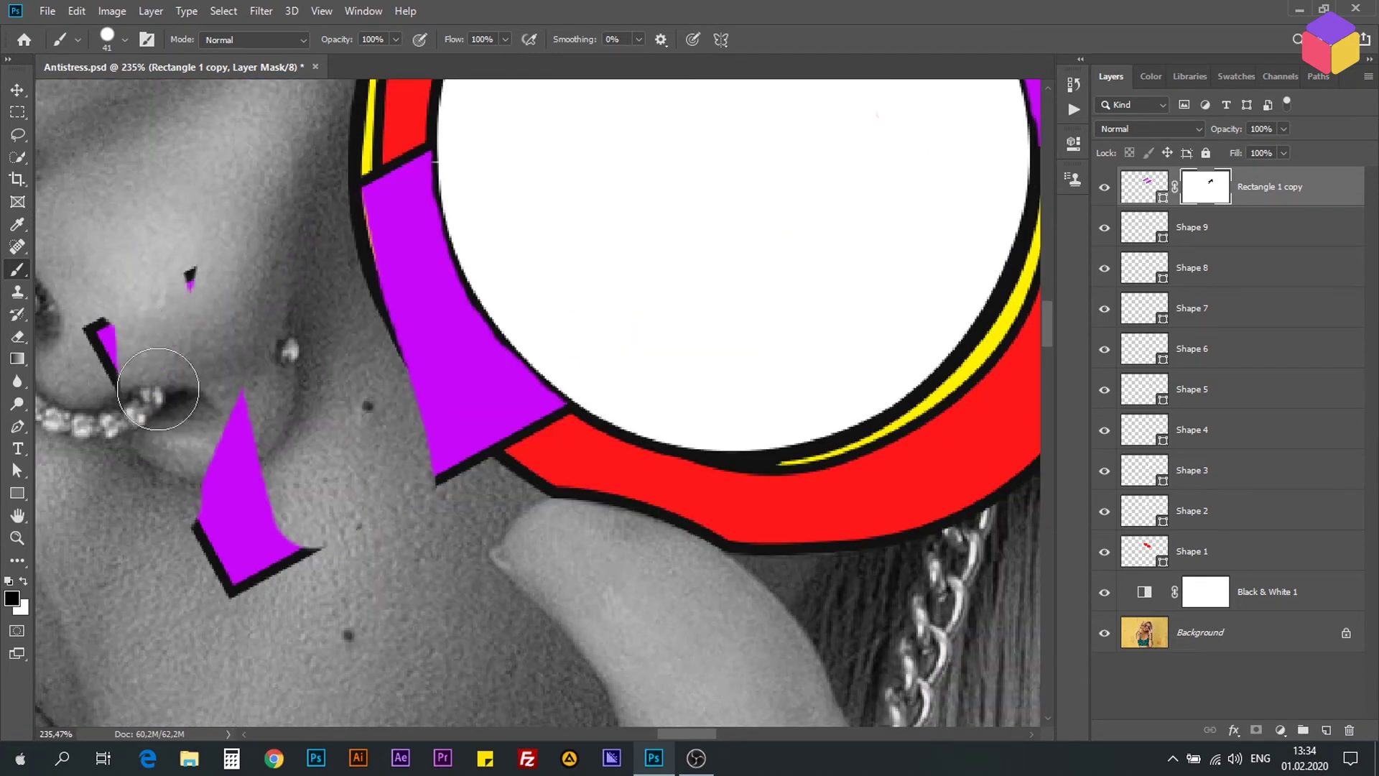
- Paint white to restore part of the band on the rim, then hide the bar's end beyond the rim
scroll(476, 462, up, 2)
scroll(477, 462, left, 2)
key(x)
key(bracketleft)
key(bracketleft)
mouse_move(508, 375)
mouse_down()
mouse_move(540, 507)
mouse_move(492, 563)
mouse_up()
scroll(493, 563, down, 3)
scroll(425, 440, up, 2)
key(x)
key(bracketright)
key(bracketright)
key(bracketright)
mouse_move(489, 316)
mouse_down()
mouse_move(512, 436)
mouse_move(400, 446)
mouse_move(421, 428)
mouse_move(347, 400)
mouse_move(357, 497)
mouse_move(287, 459)
mouse_move(229, 528)
mouse_up()
- Tidy the band's inner edge with a smaller brush and mask purple spilling past the frame edge
scroll(230, 531, up, 2)
scroll(230, 532, up, 3)
key(bracketleft)
key(bracketleft)
key(bracketleft)
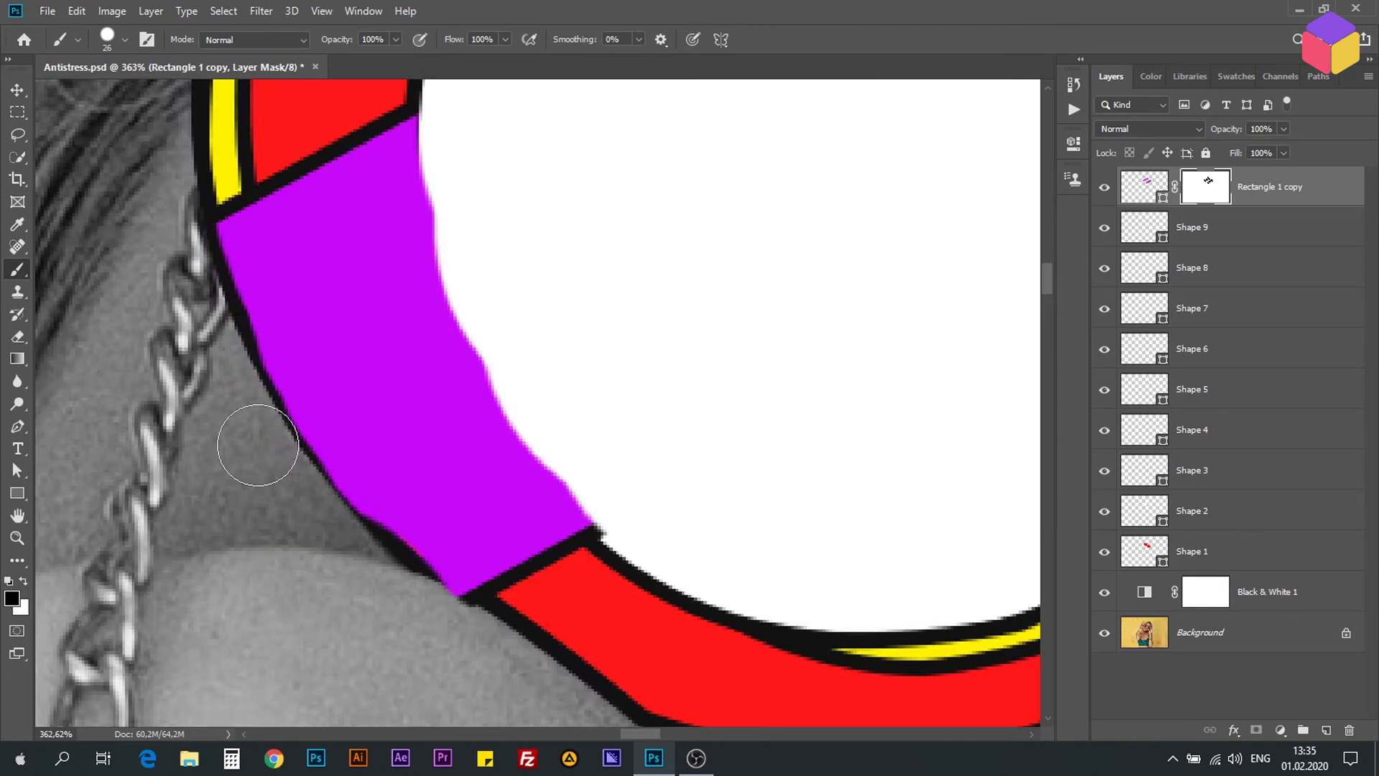
mouse_move(615, 498)
mouse_down()
mouse_move(462, 160)
mouse_move(535, 406)
mouse_up()
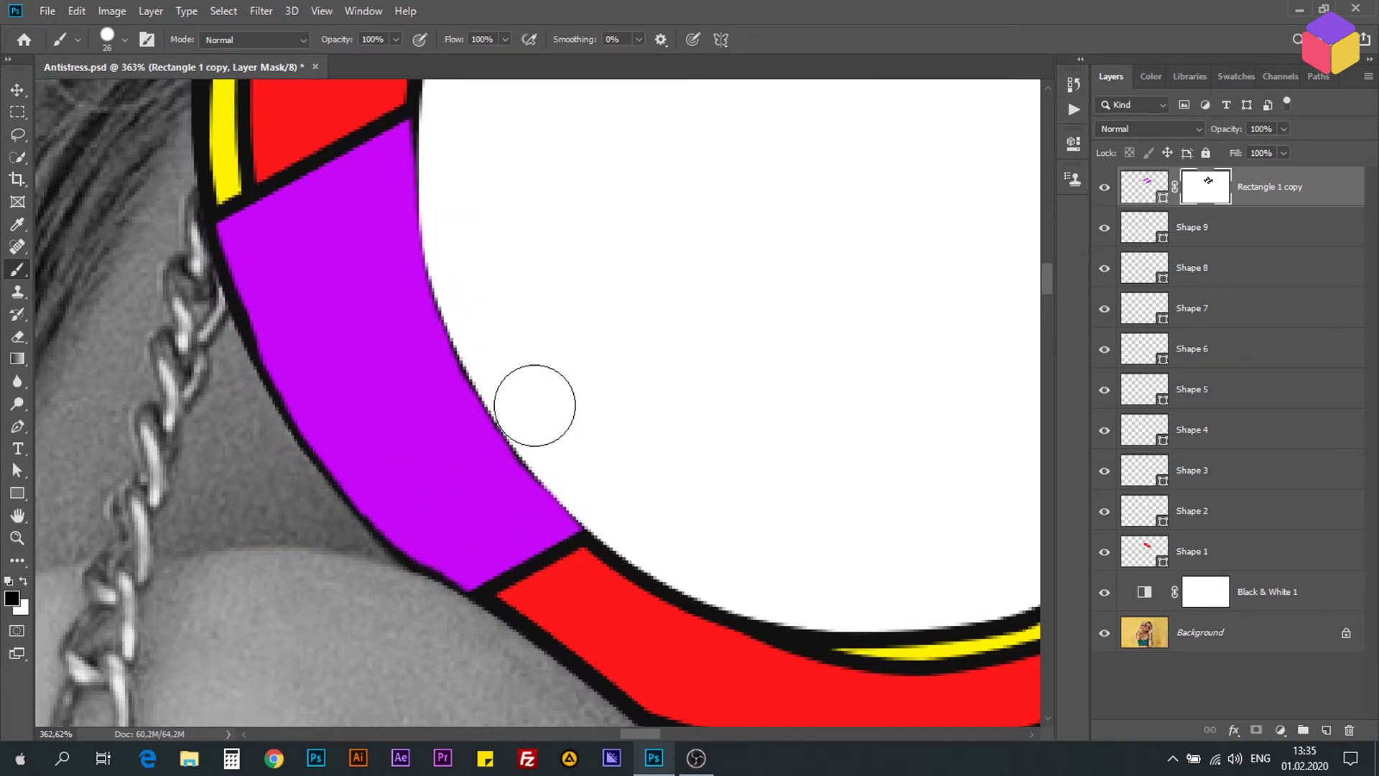
scroll(455, 268, down, 2)
scroll(498, 400, down, 3)
scroll(495, 265, up, 3)
scroll(479, 266, up, 1)
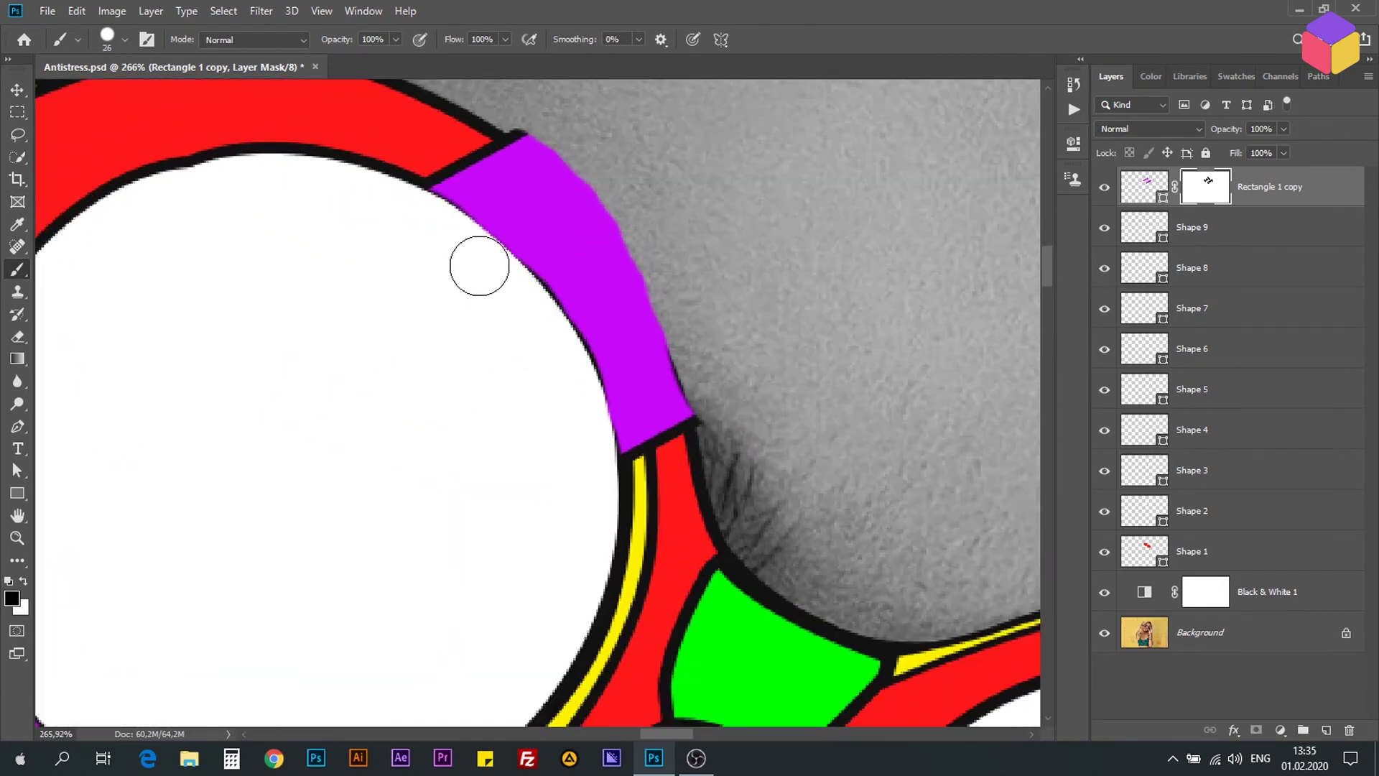
drag(584, 154, 696, 338)
scroll(673, 397, down, 3)
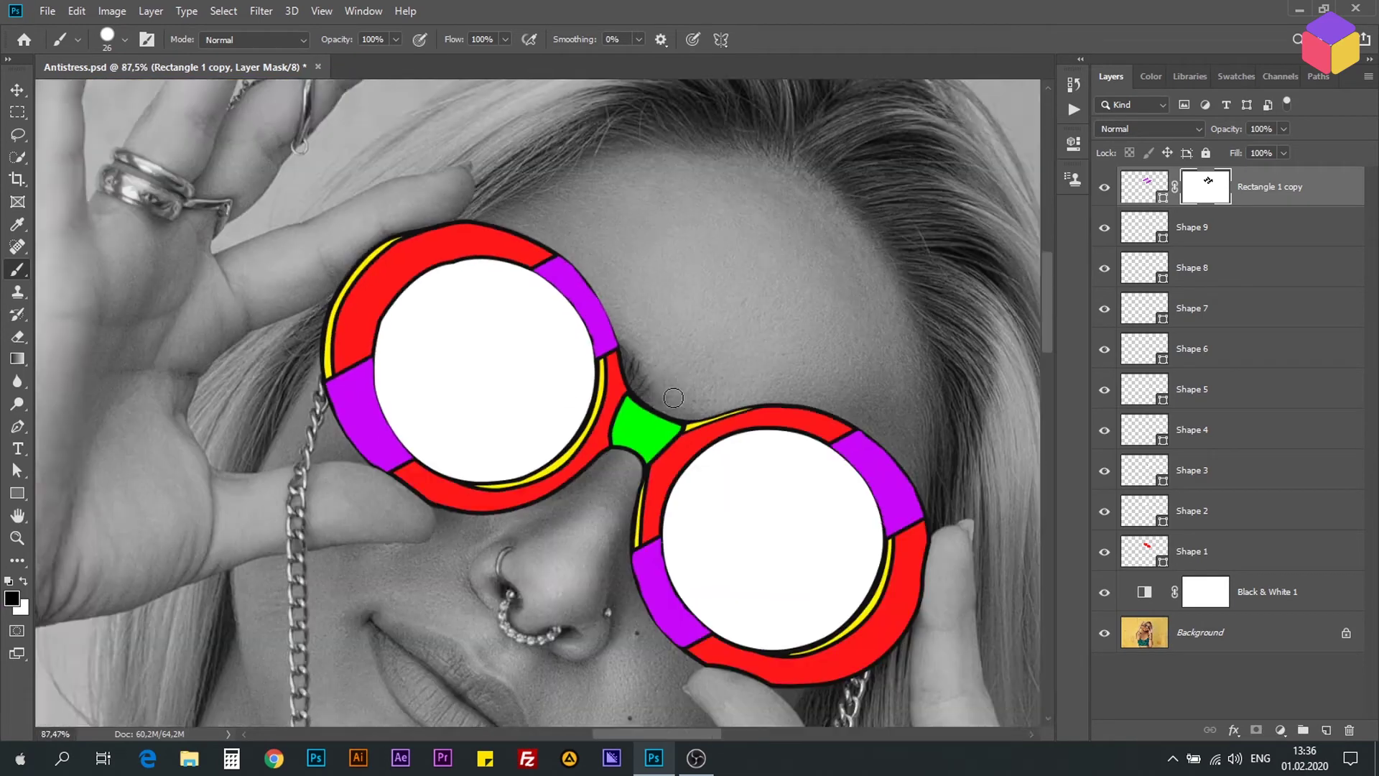
- Duplicate the Shape 1 frame to the top of the stack and set its fill to none
key(v)
key(ctrl+j)
key(ctrl+shift+bracketright)
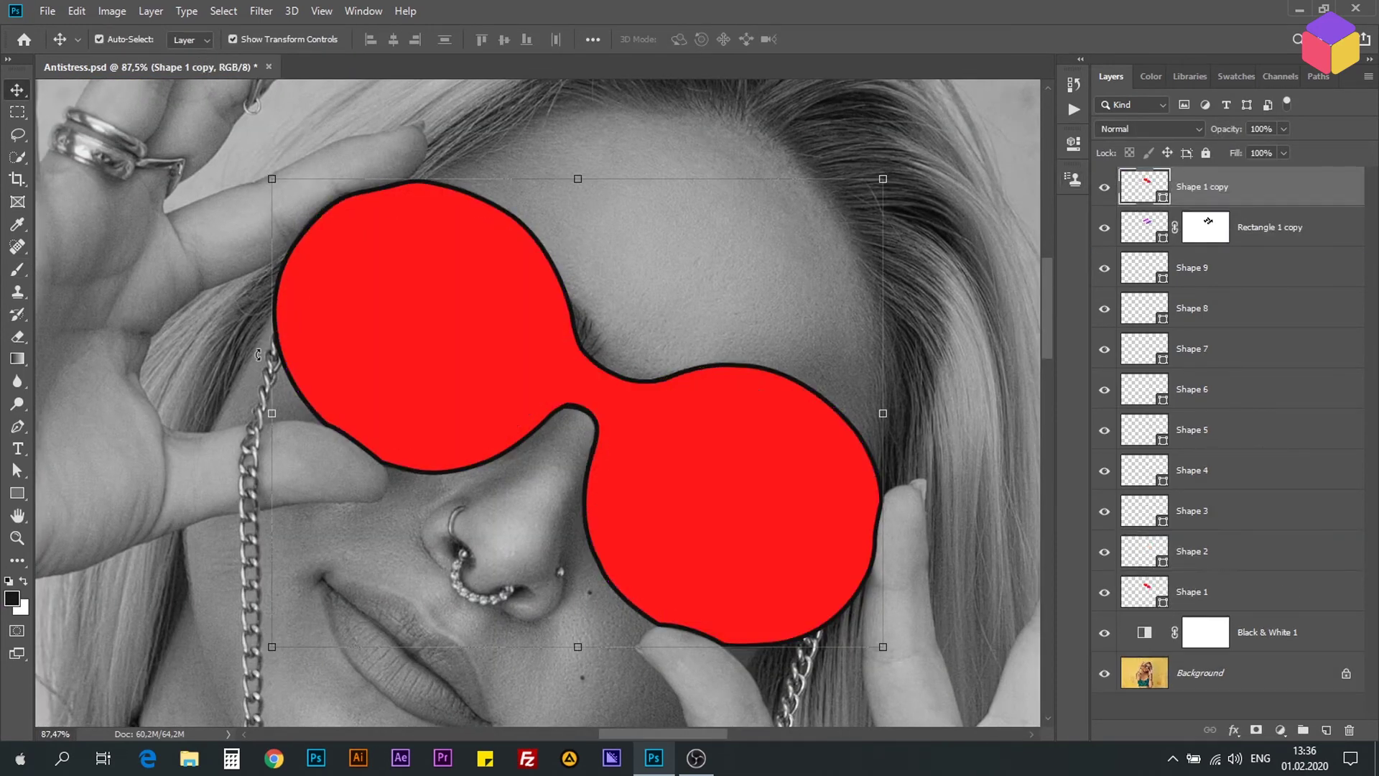
key(a)
click(260, 38)
click(188, 74)
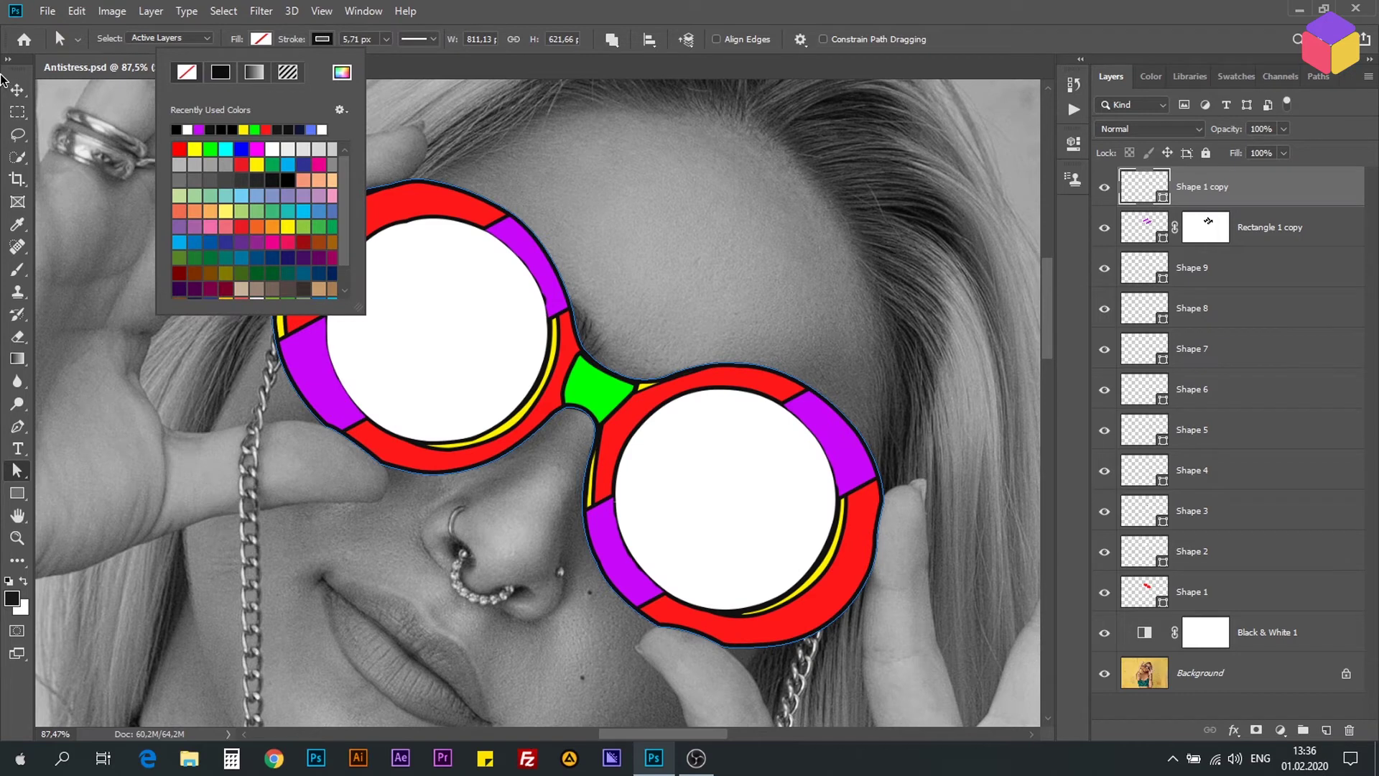
click(16, 89)
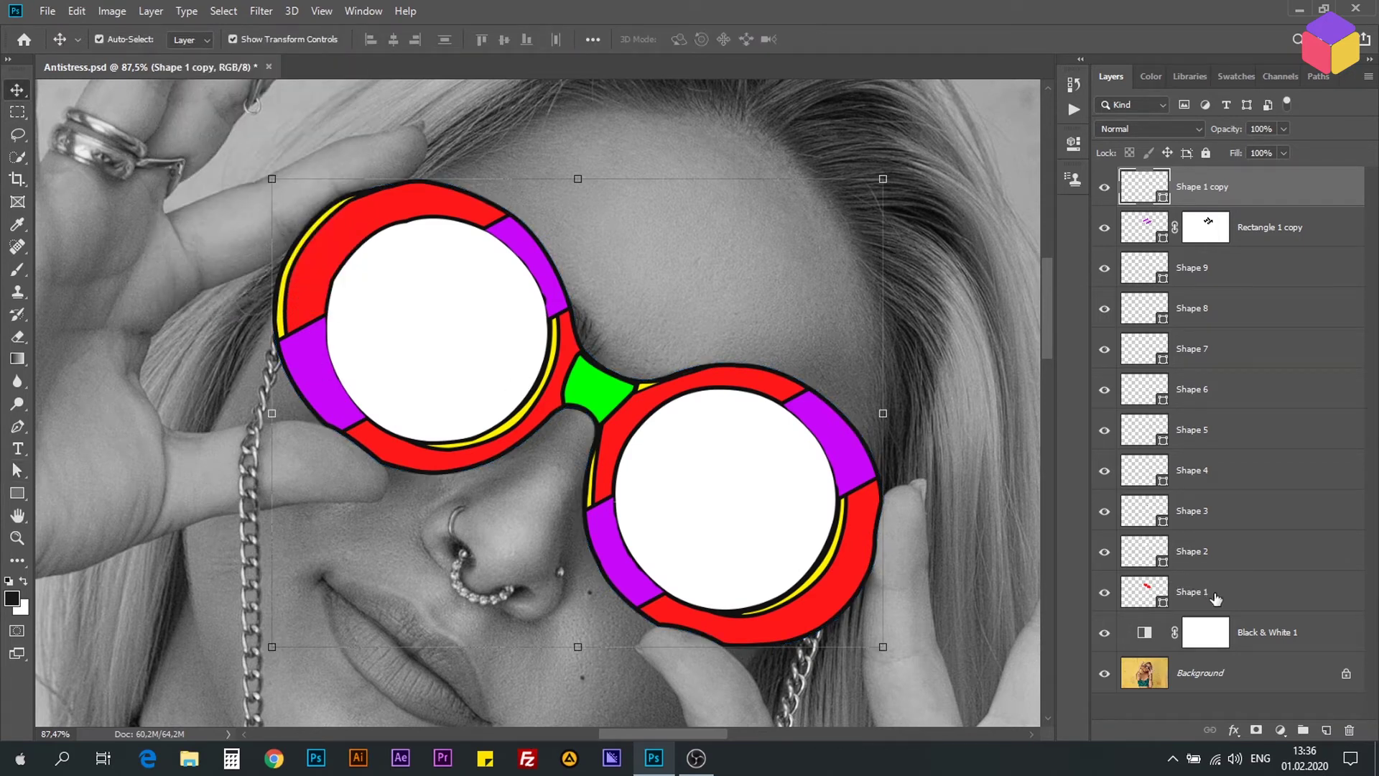
- Alt-drag copies of Shape 2 and Shape 3 to the top and remove the left lens copy's fill
click(1150, 559)
shift+click(1223, 520)
drag(1277, 557, 1259, 196)
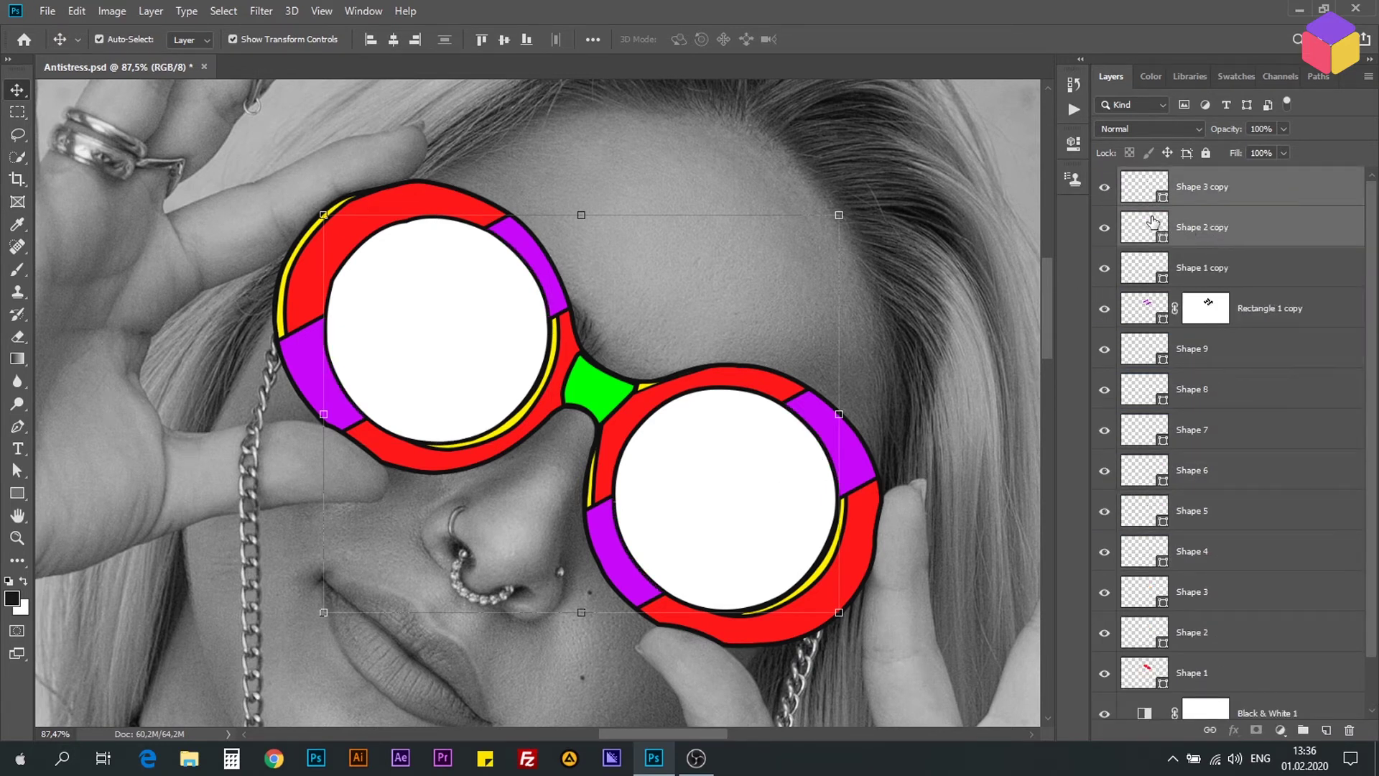
click(1302, 394)
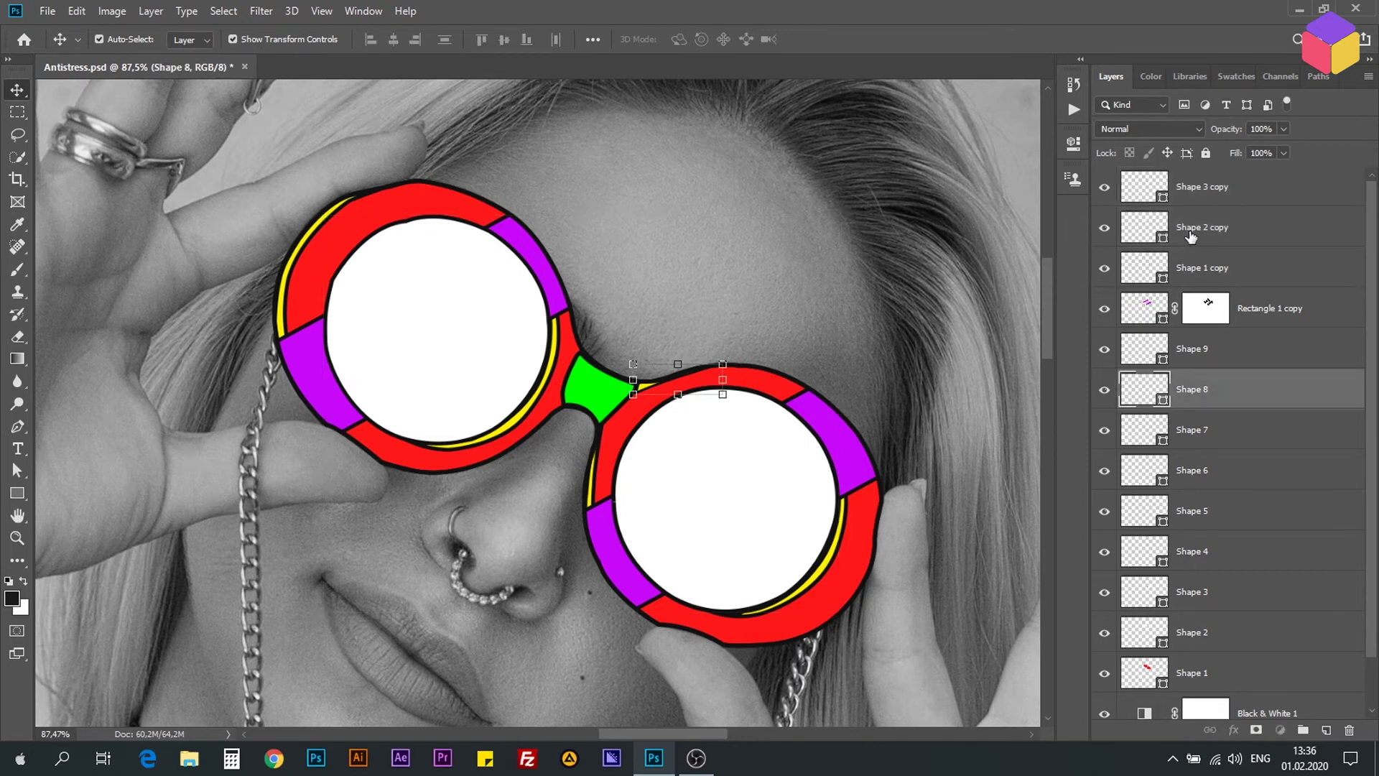
click(1185, 238)
click(17, 471)
click(261, 40)
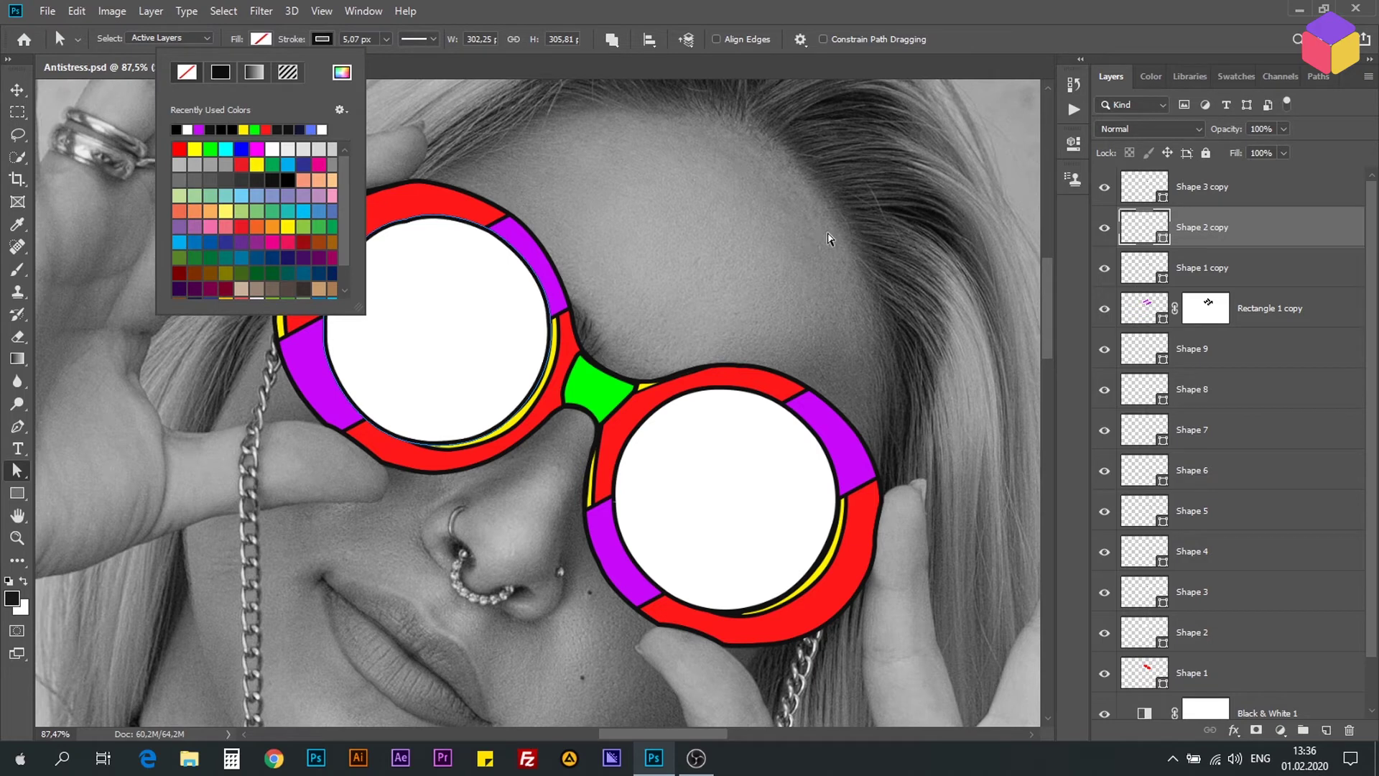
click(17, 90)
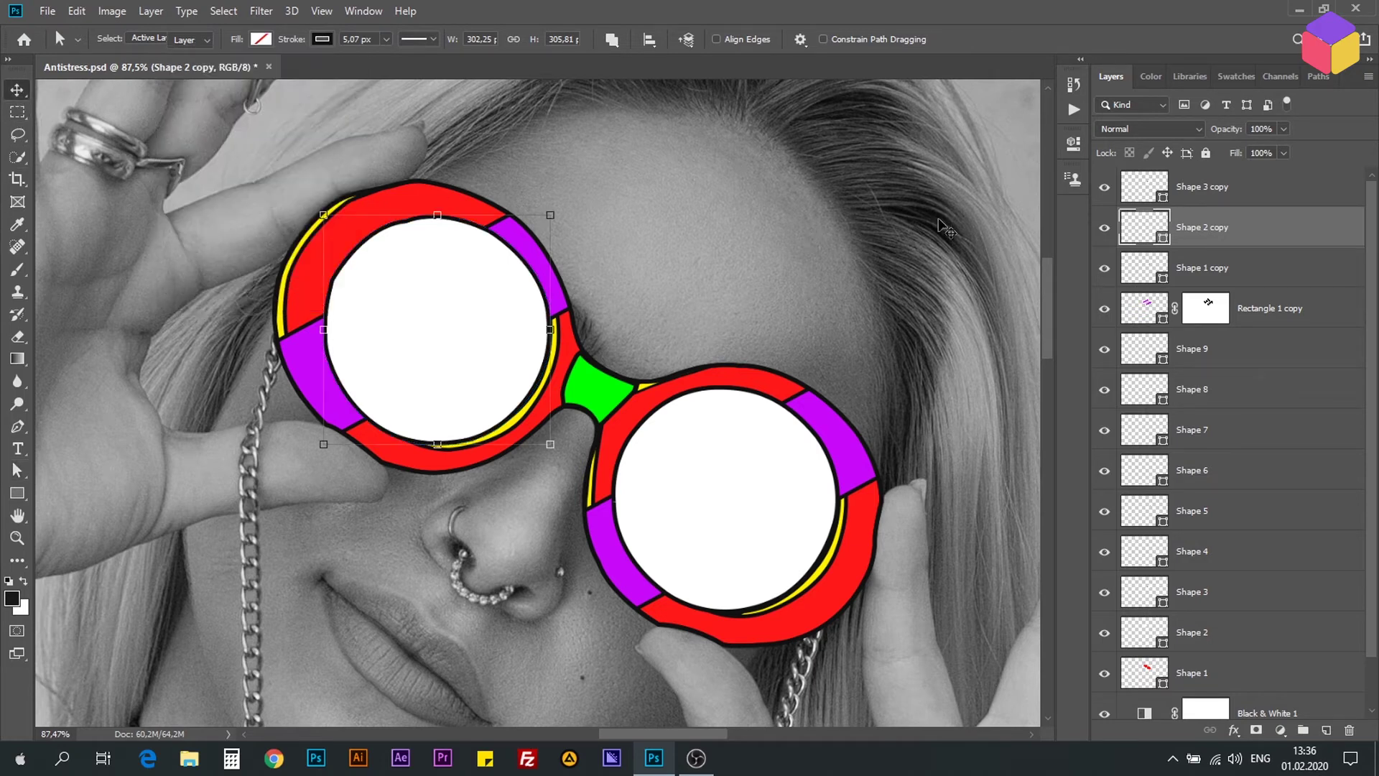
- Set the right lens copy's fill to none, leaving only its black outline
key(alt+bracketright)
click(17, 470)
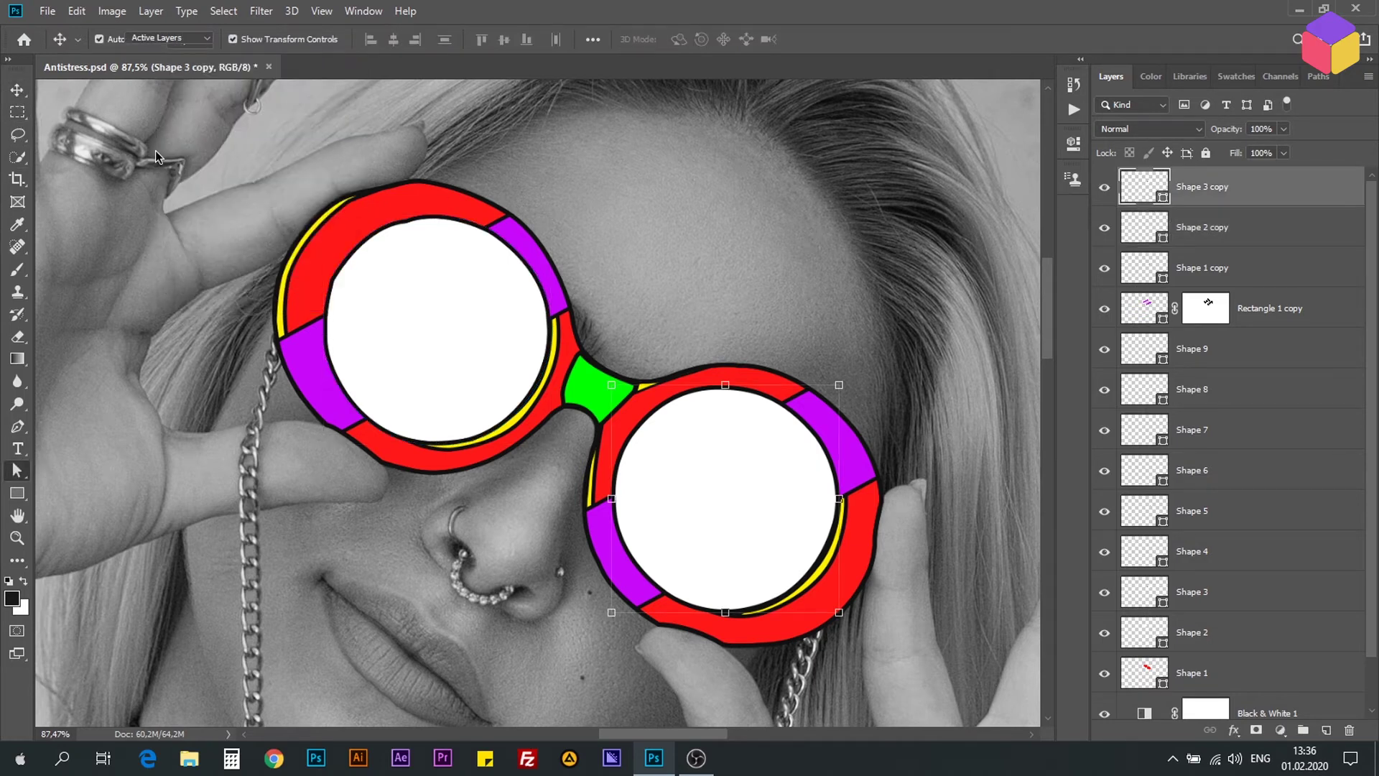
click(259, 40)
click(187, 72)
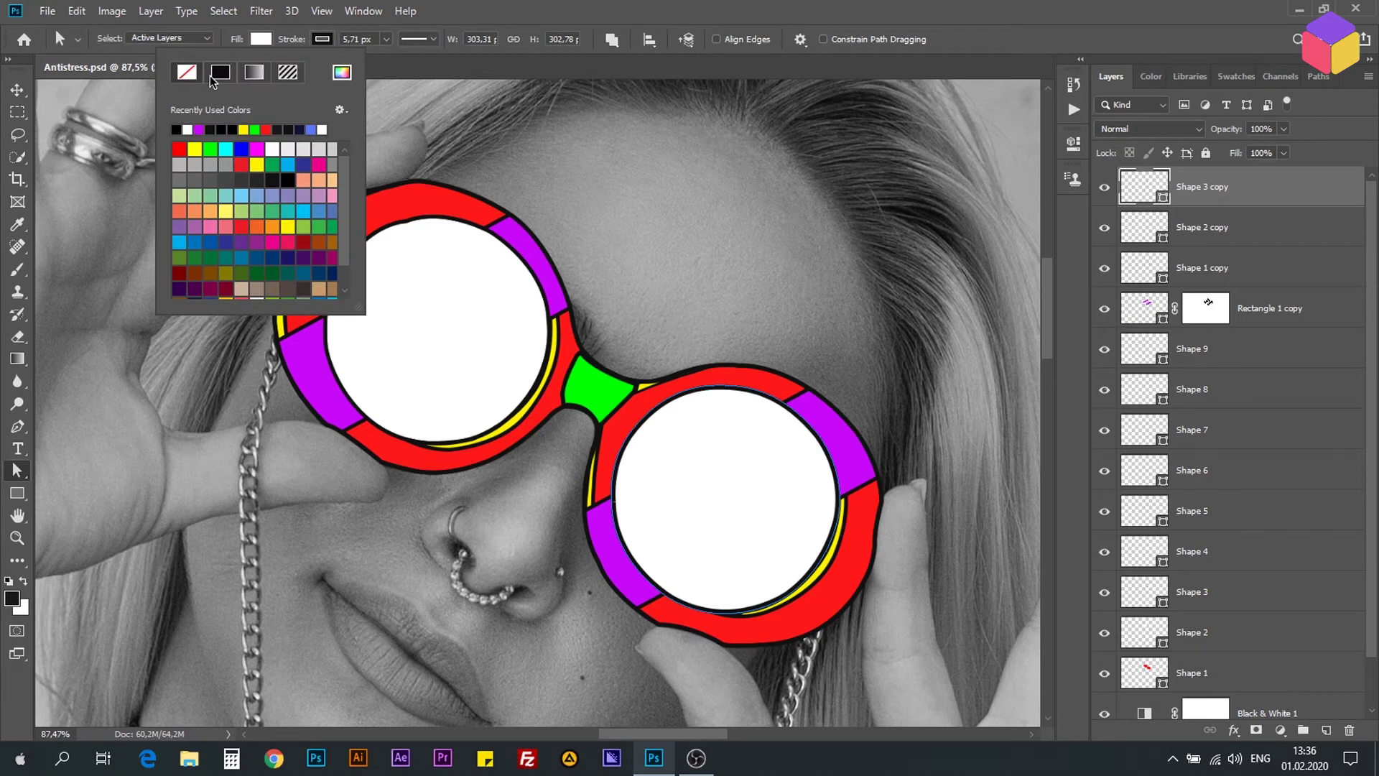
click(18, 89)
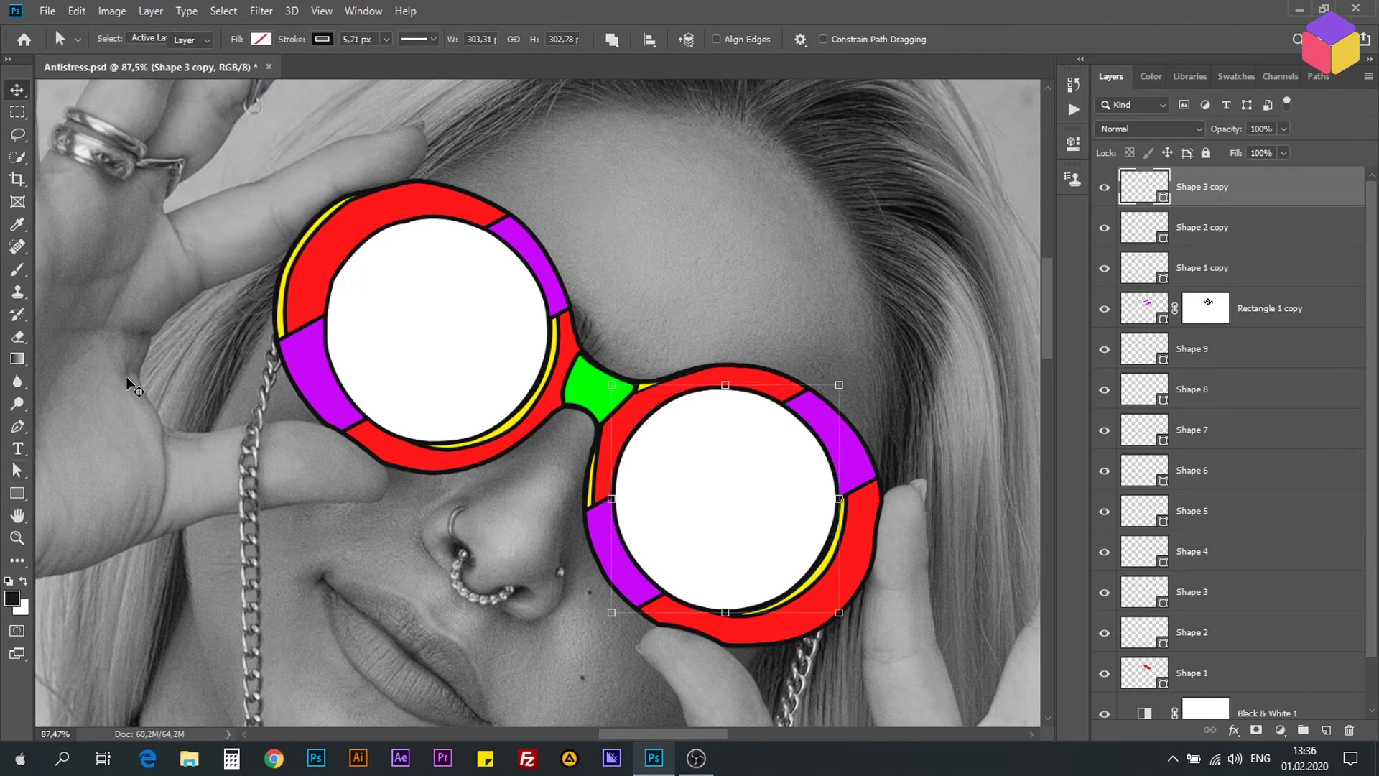
click(593, 272)
scroll(593, 271, down, 5)
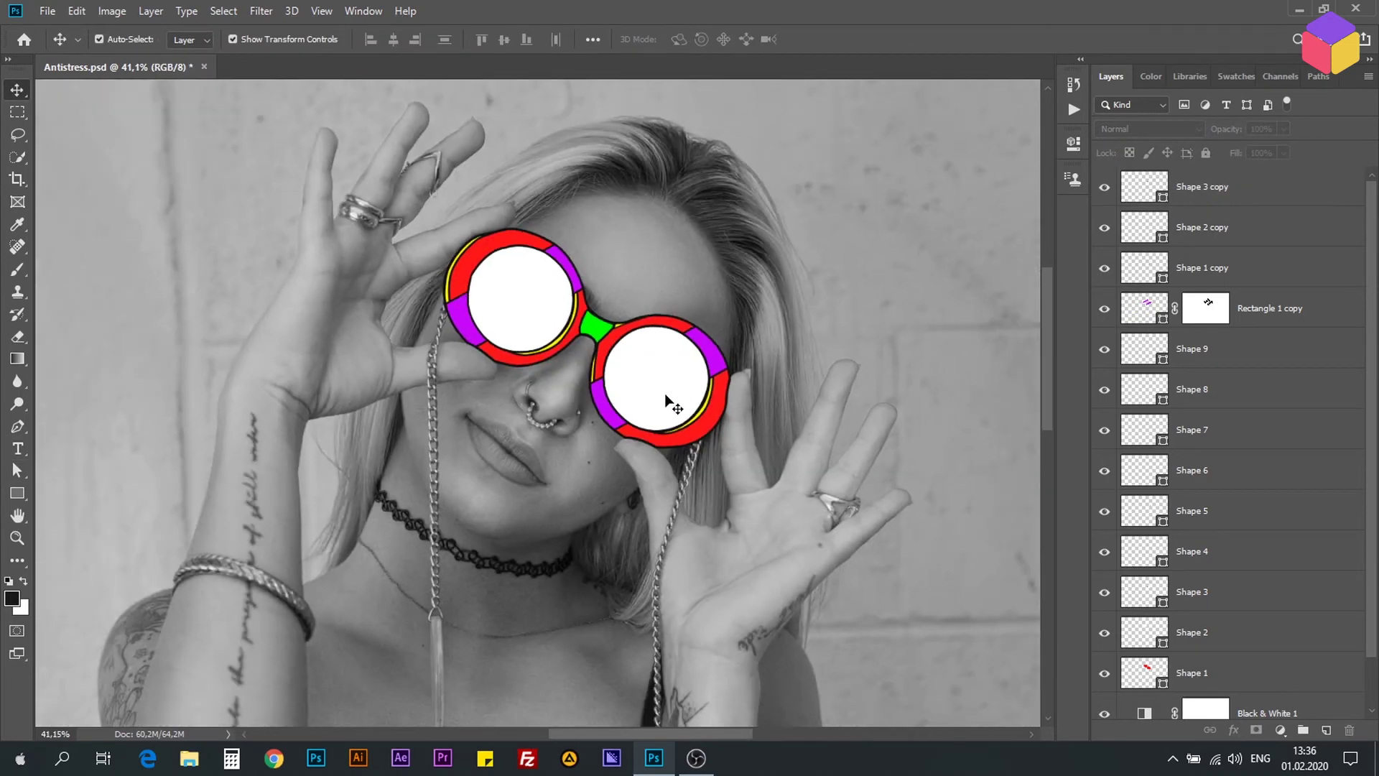
scroll(691, 389, up, 2)
scroll(690, 389, up, 3)
scroll(691, 389, up, 2)
scroll(691, 390, up, 1)
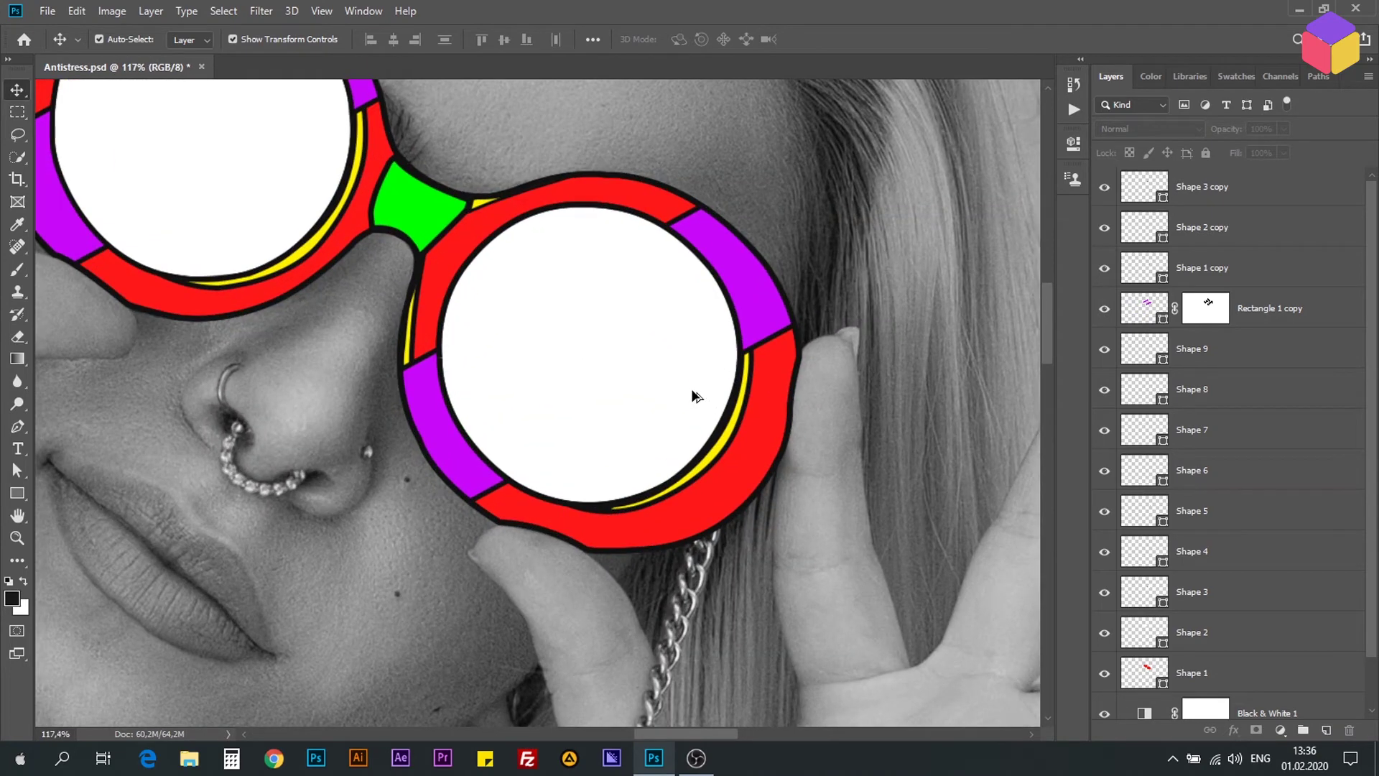
scroll(691, 389, up, 1)
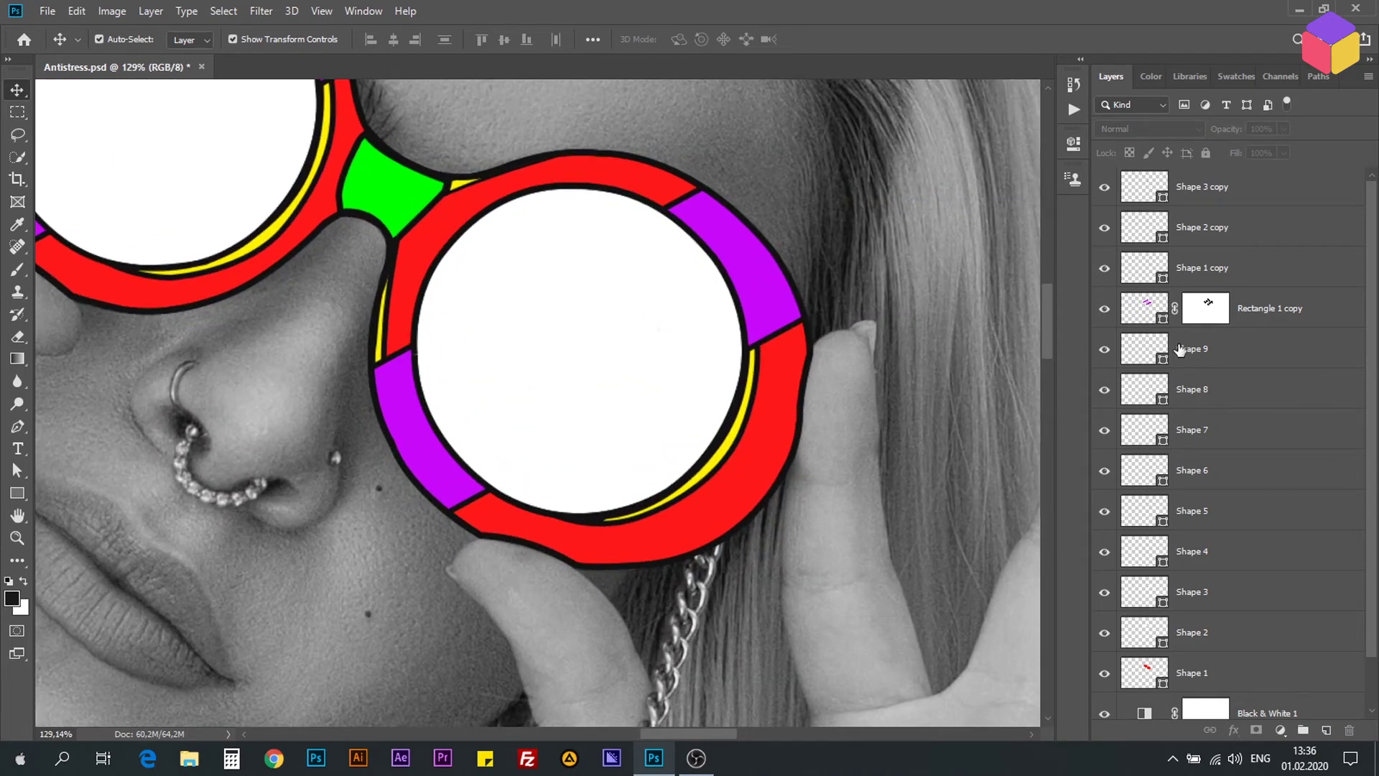
click(1282, 310)
- Group Rectangle 1 copy through Shape 3 copy as Group 1 and move it below Shape 4
shift+click(1267, 185)
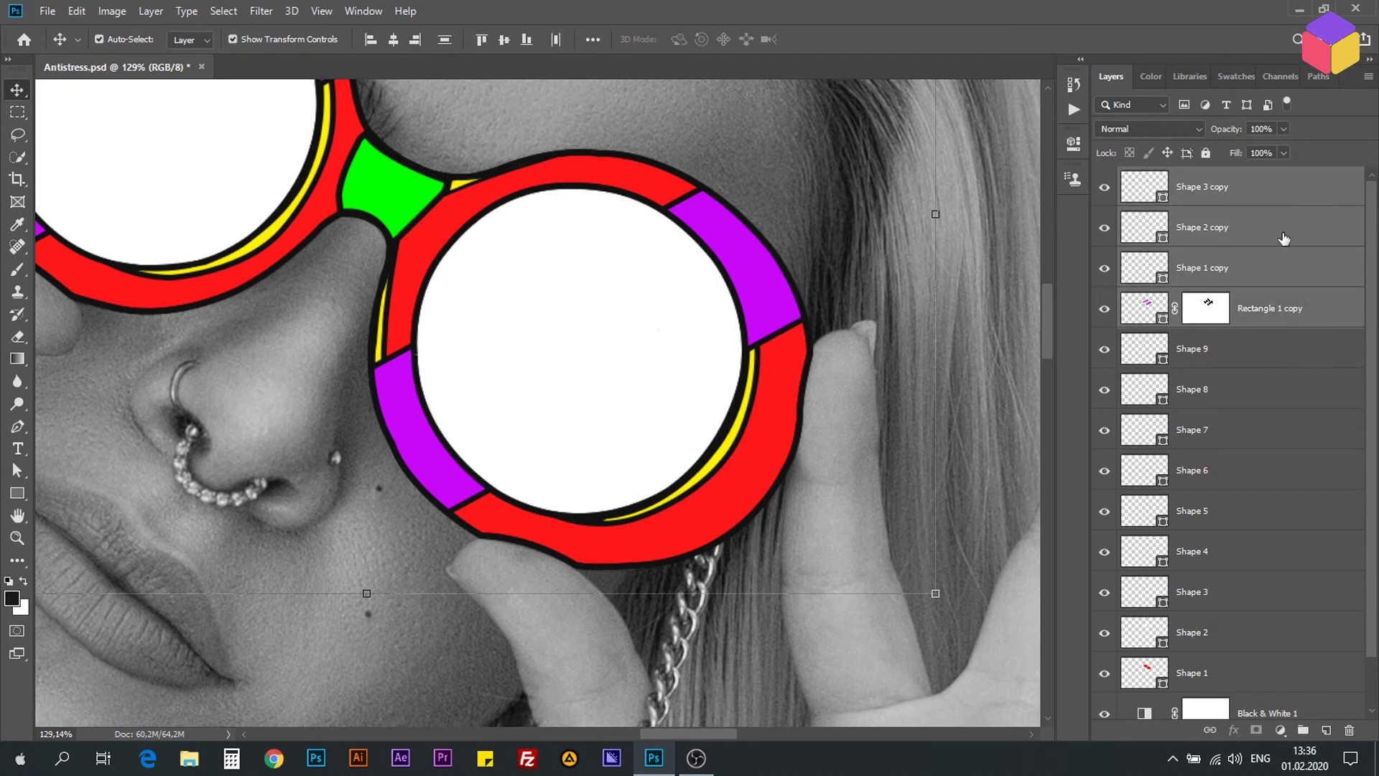
right_click(1291, 291)
click(1055, 515)
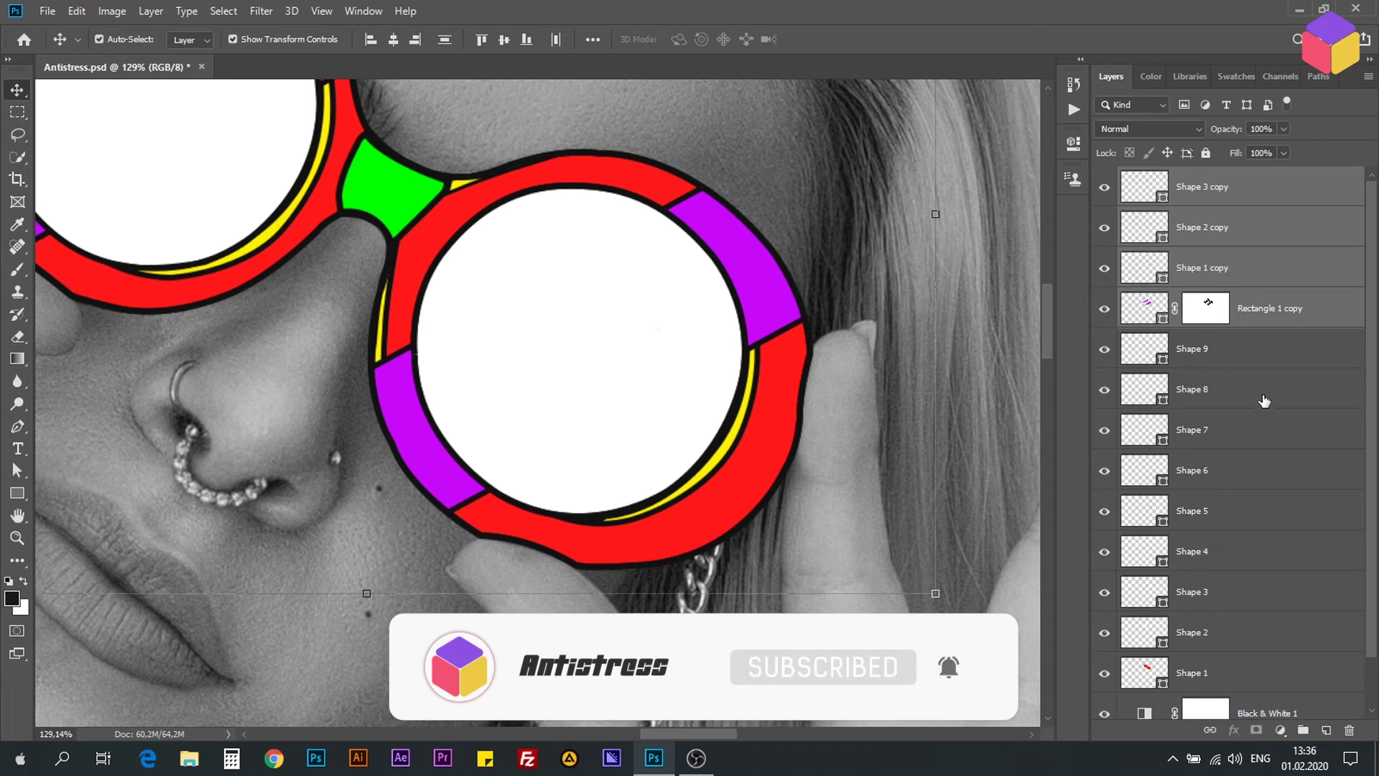
click(1303, 731)
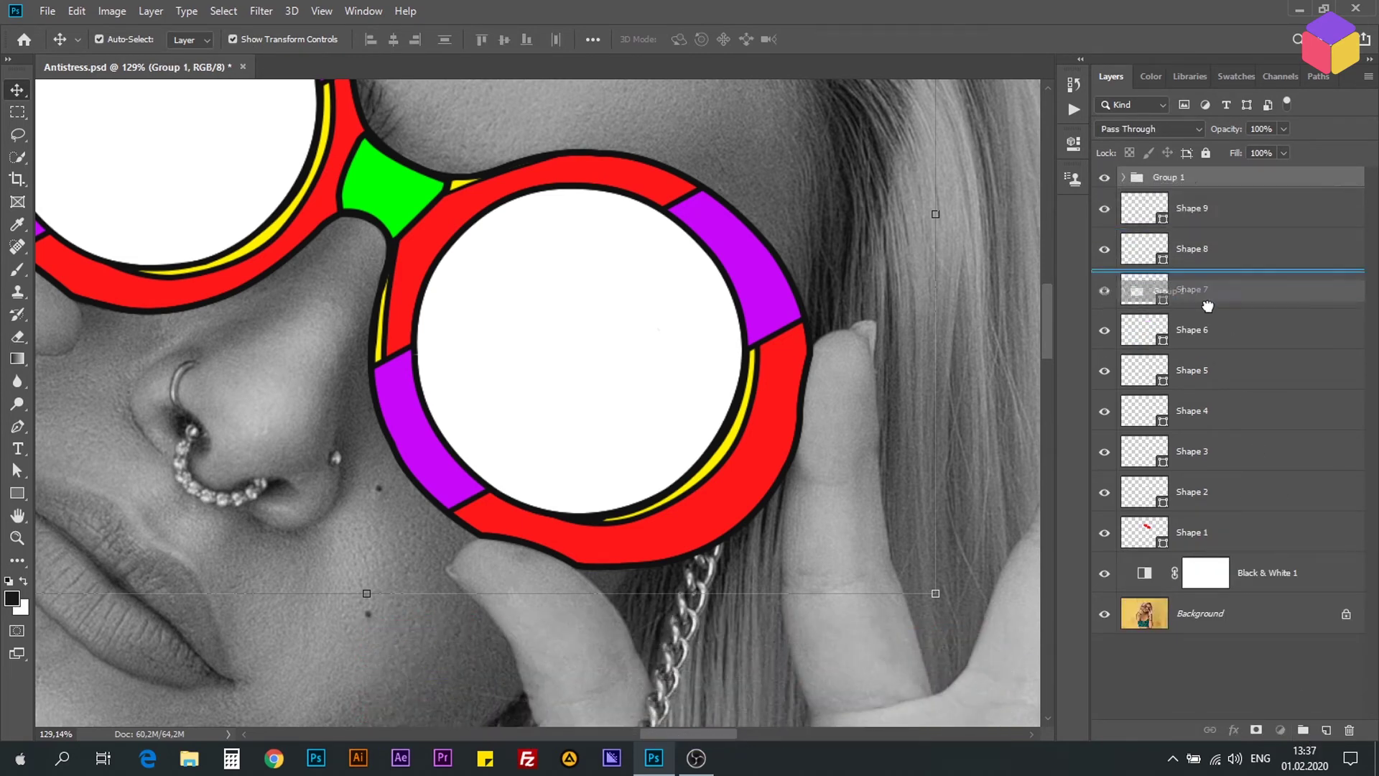
drag(1189, 182, 1227, 445)
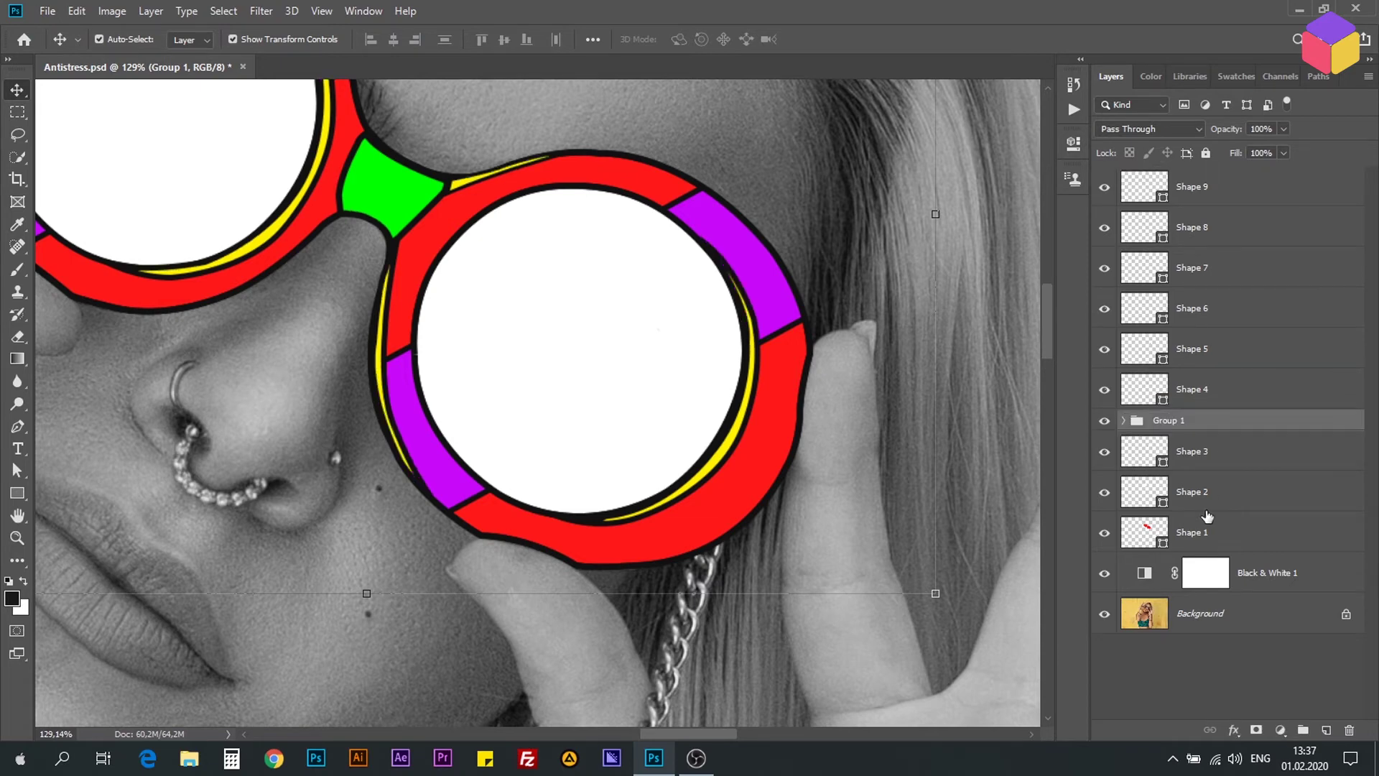
- Expand Group 1 and select the Rectangle 1 copy layer's path for editing
scroll(716, 413, down, 5)
scroll(715, 413, down, 2)
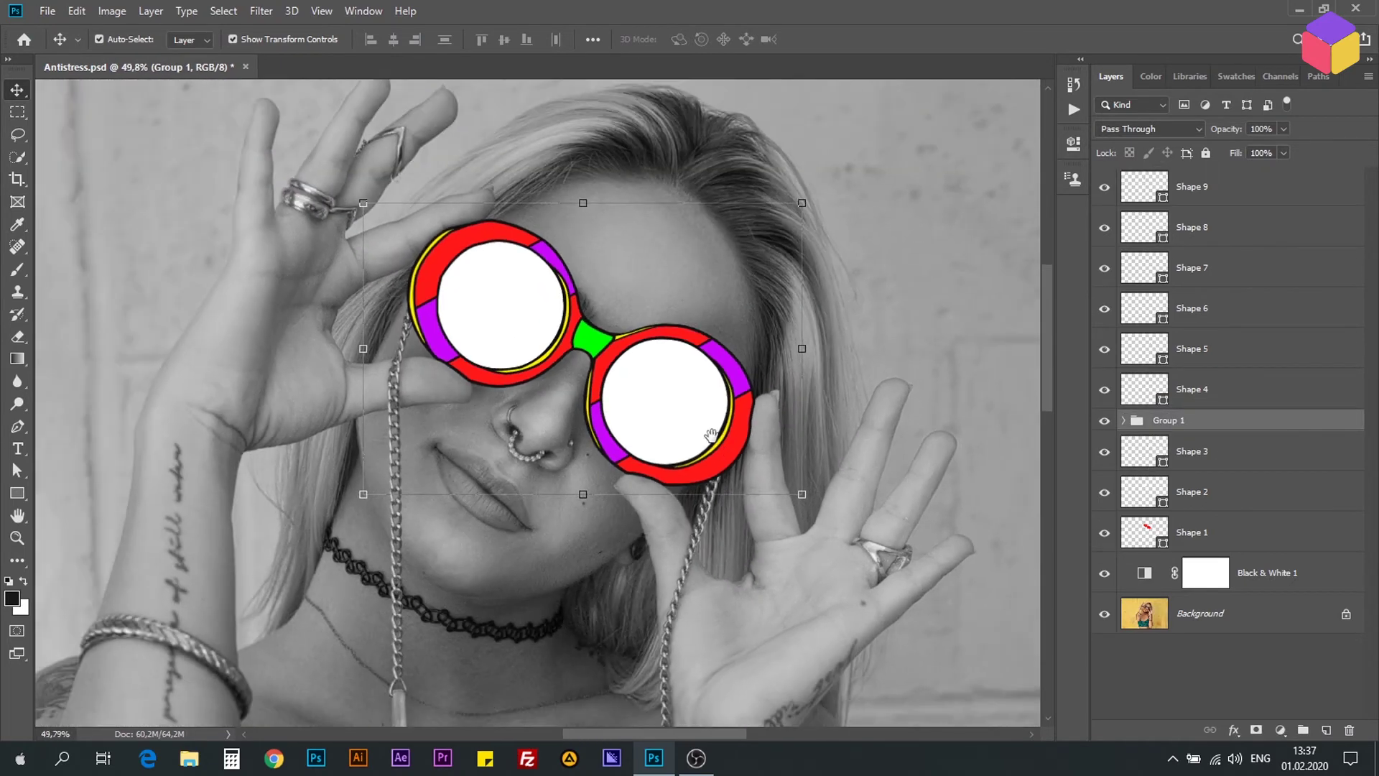
drag(707, 433, 677, 433)
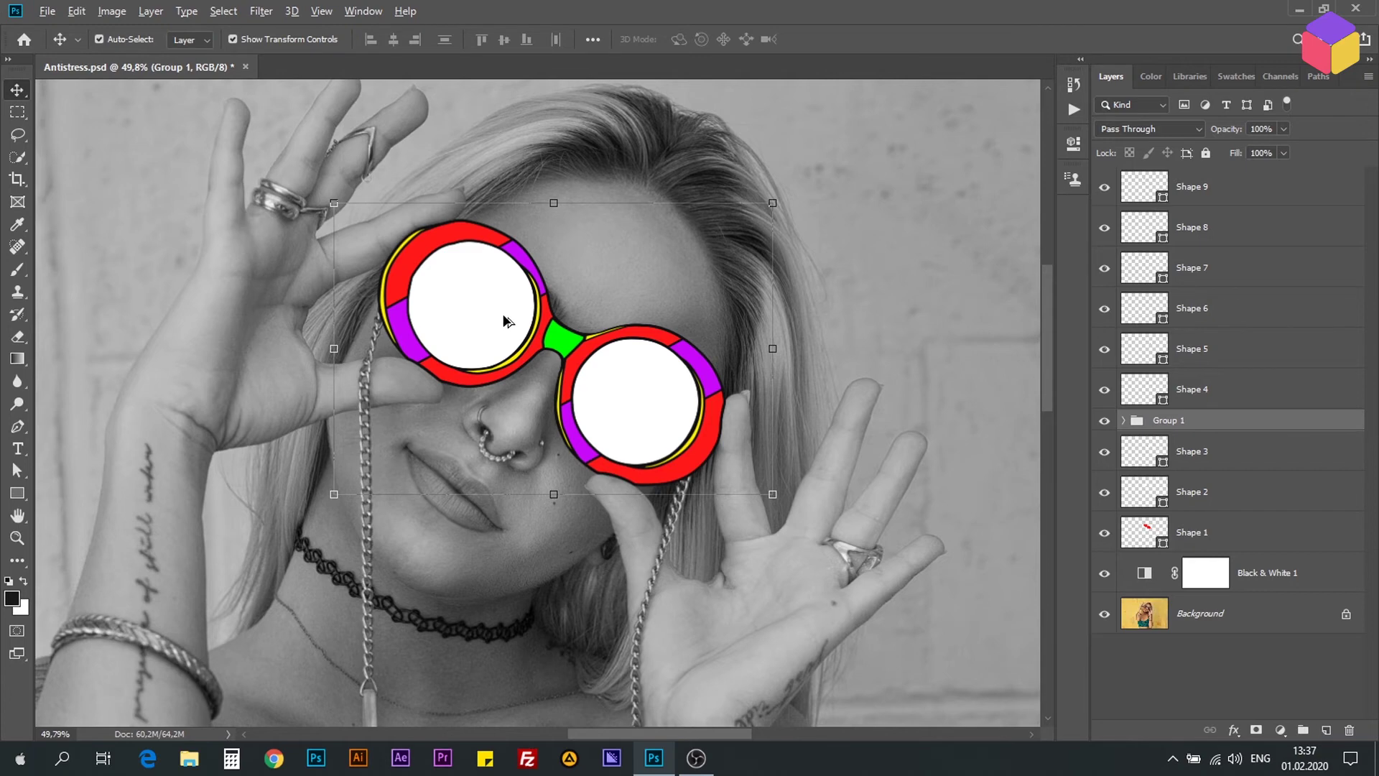
scroll(504, 314, up, 1)
scroll(505, 314, up, 2)
drag(637, 446, 611, 433)
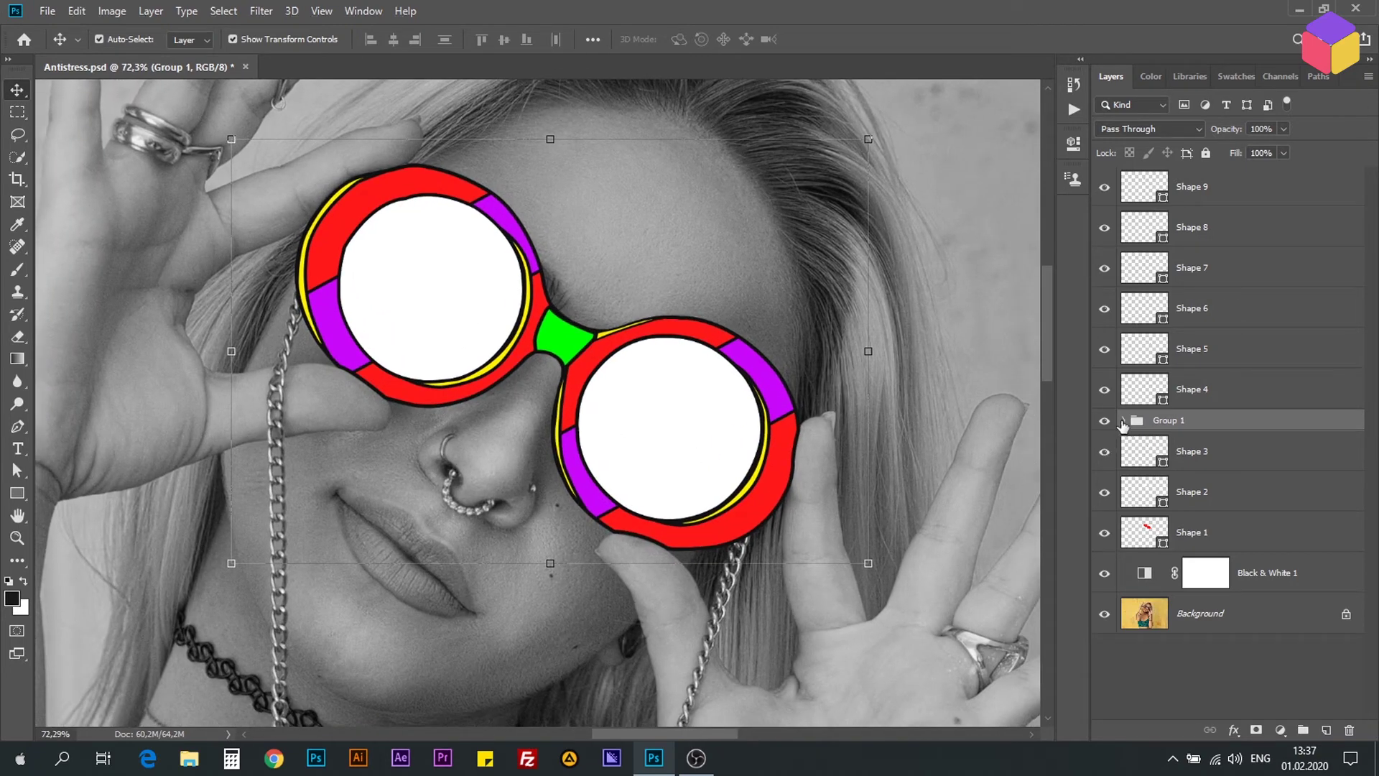
click(1122, 421)
click(1164, 573)
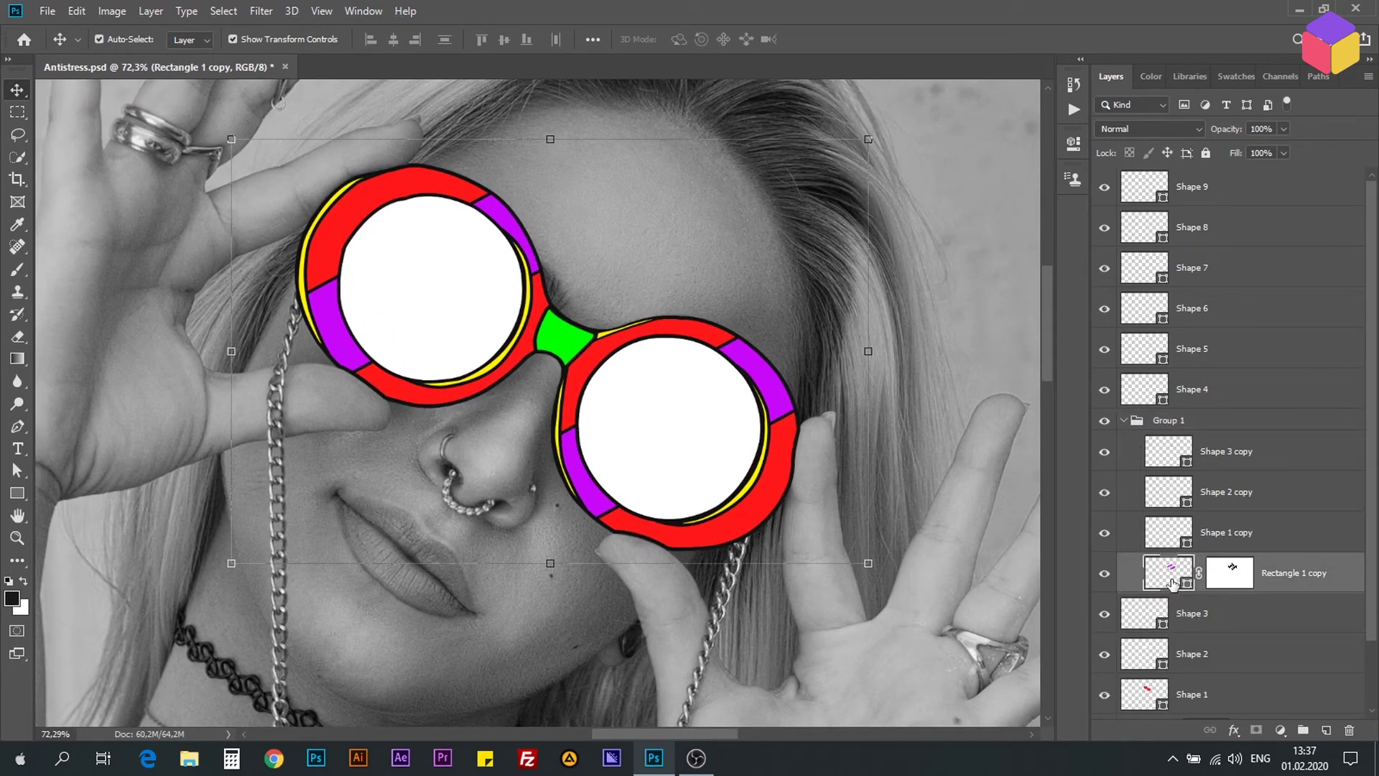
click(17, 470)
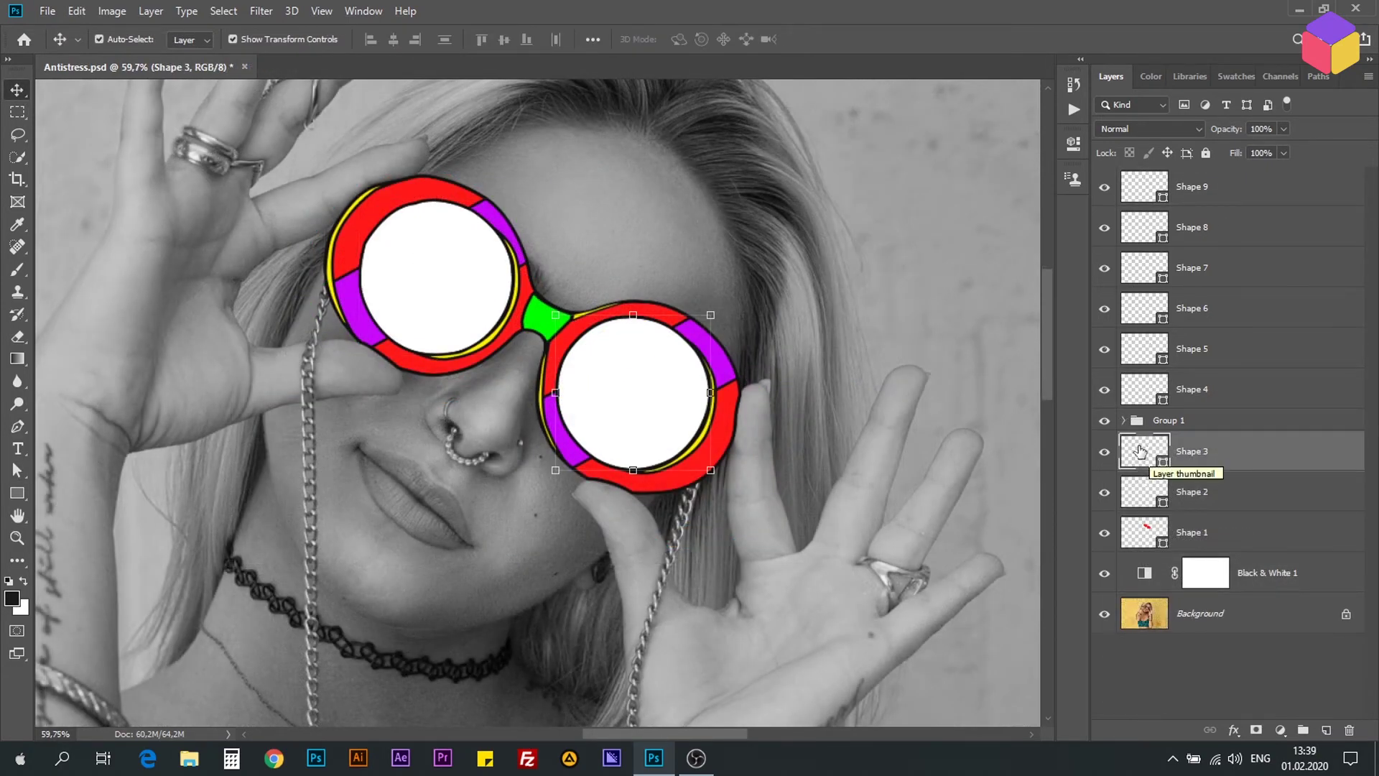
- Fill both the right and left lens shapes with cyan
key(a)
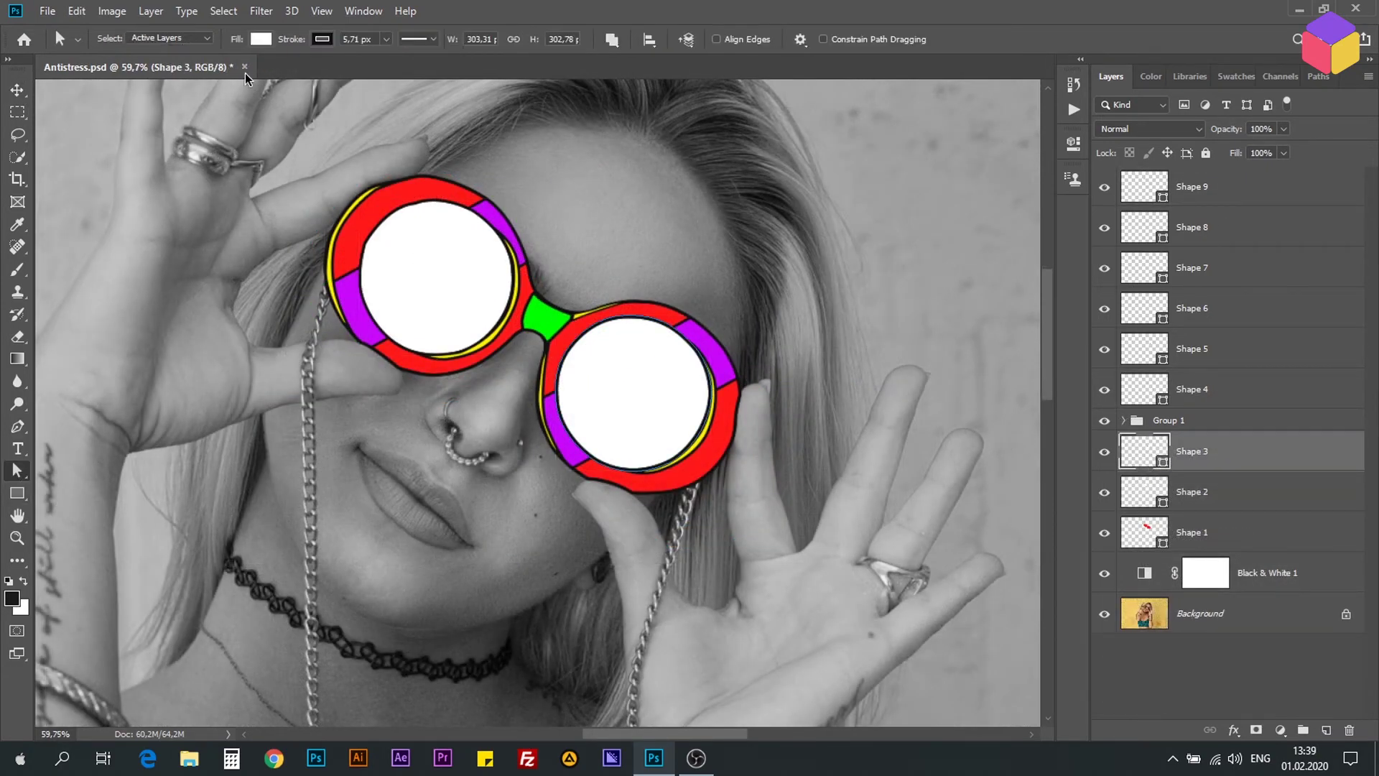
click(261, 38)
click(219, 143)
key(Return)
click(1148, 483)
click(260, 39)
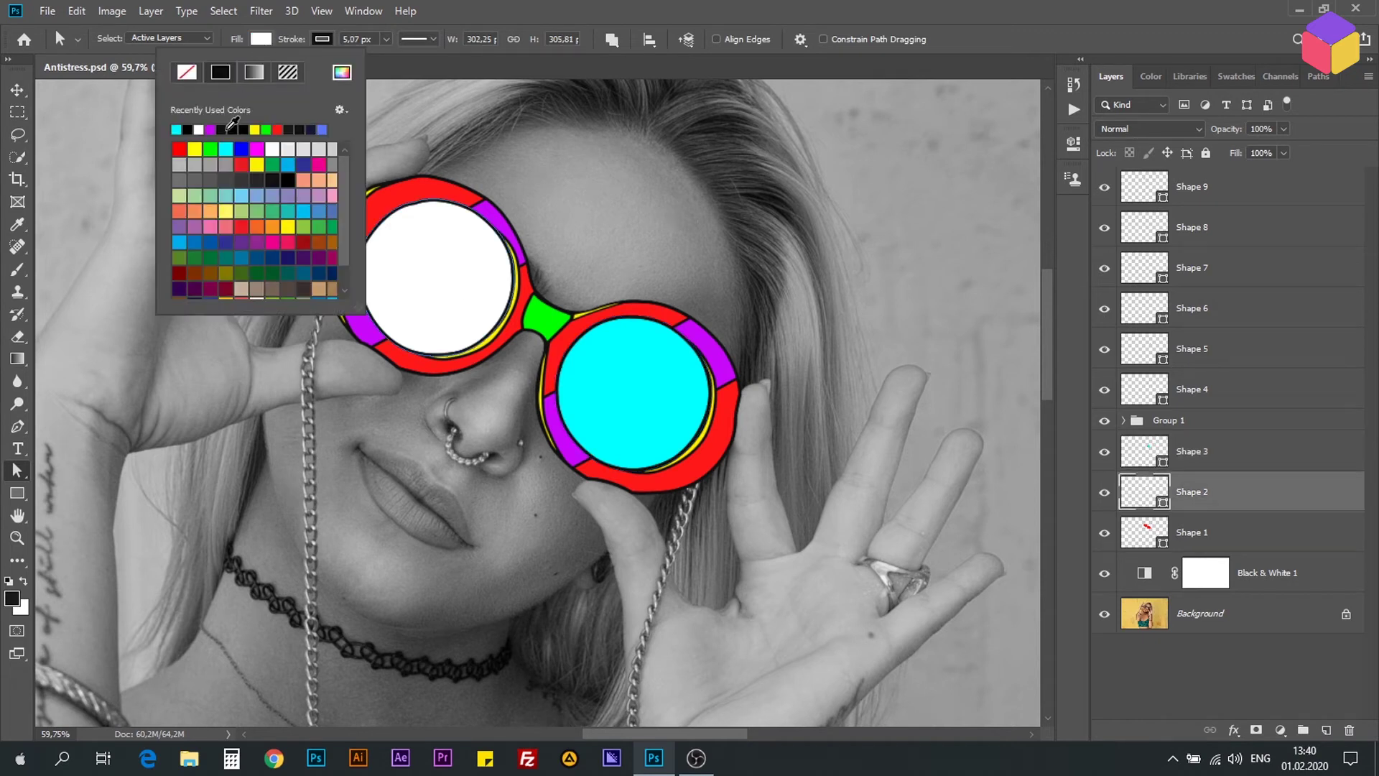
click(219, 143)
key(Return)
key(v)
- Change the Rectangle 1 copy band segments' fill from purple to white
click(794, 277)
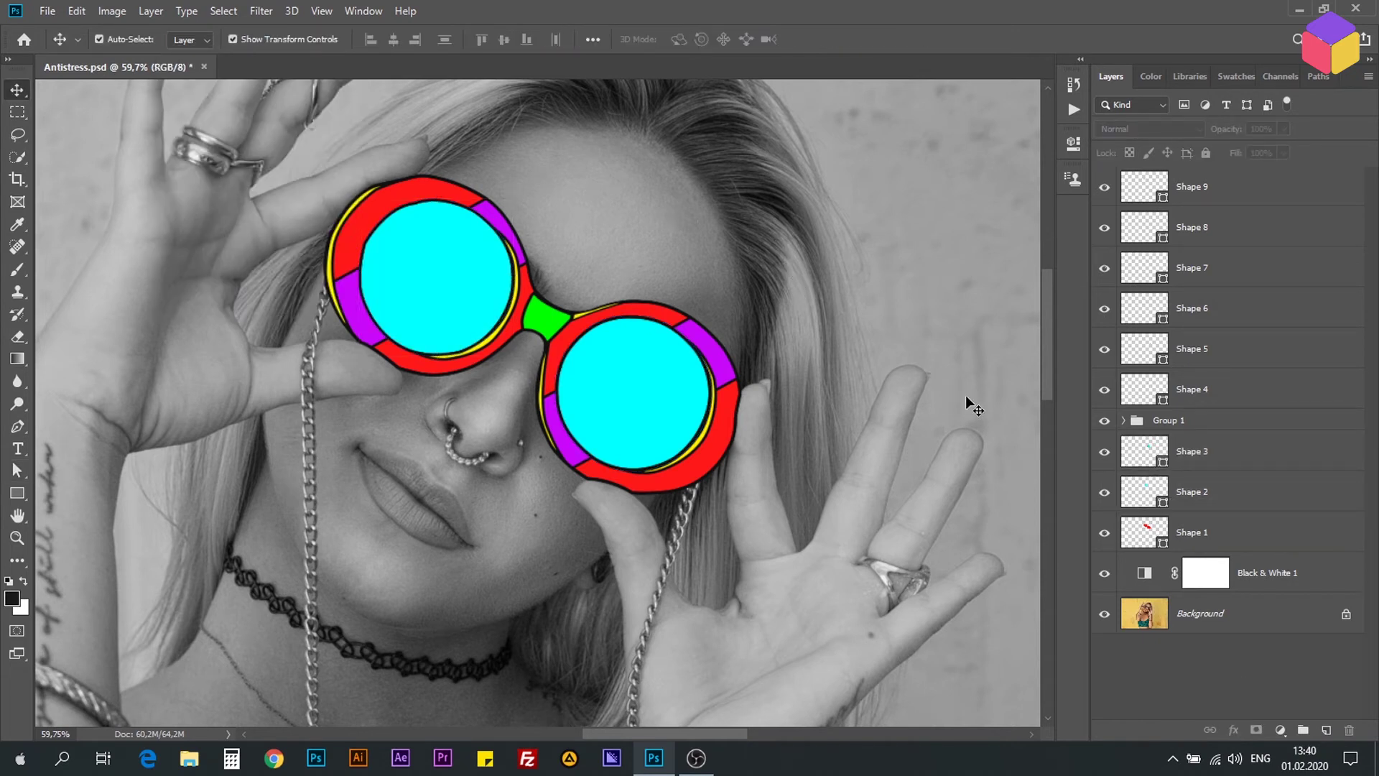
click(1123, 420)
click(1293, 573)
key(a)
click(260, 39)
click(172, 144)
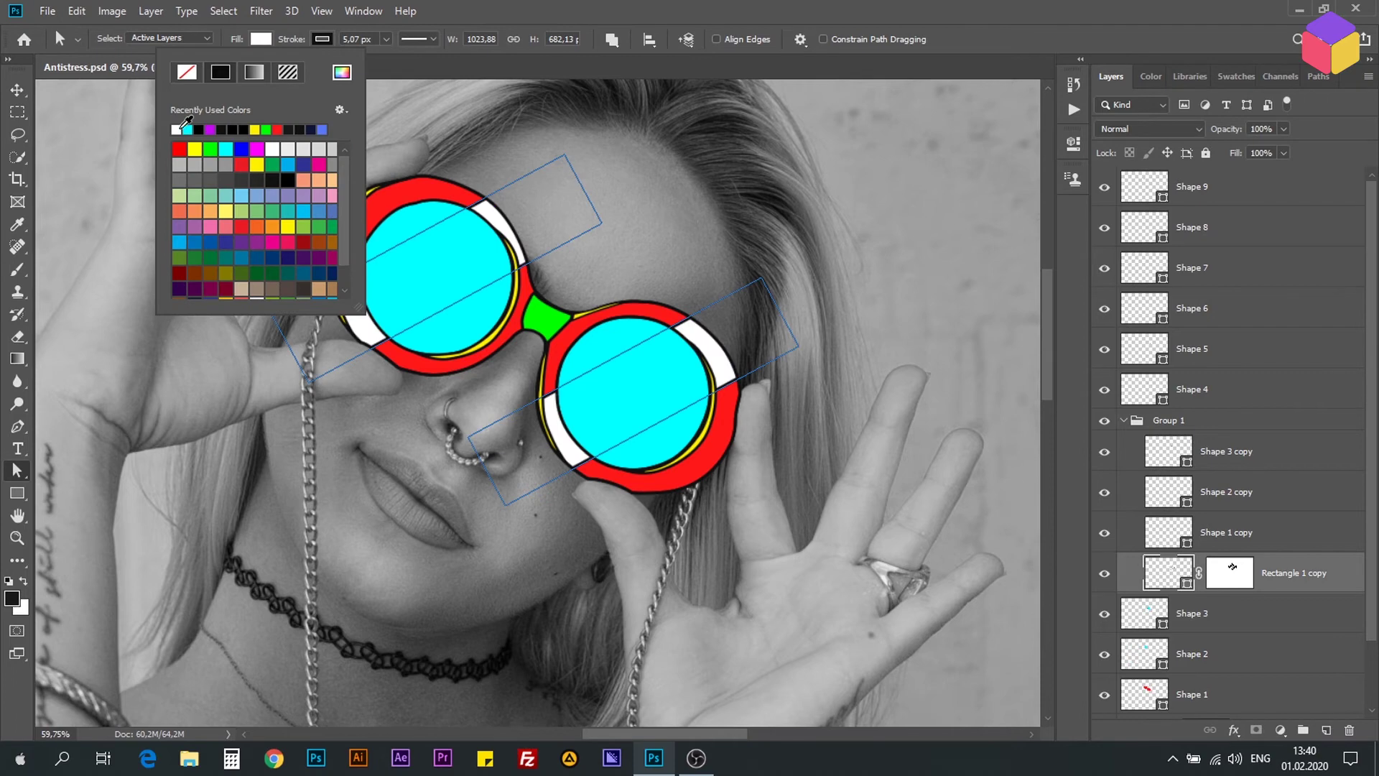
key(Return)
key(v)
- Recolour the Shape 4 bridge fill to lime green 8bed00 after first trying 00a651
click(1135, 391)
key(a)
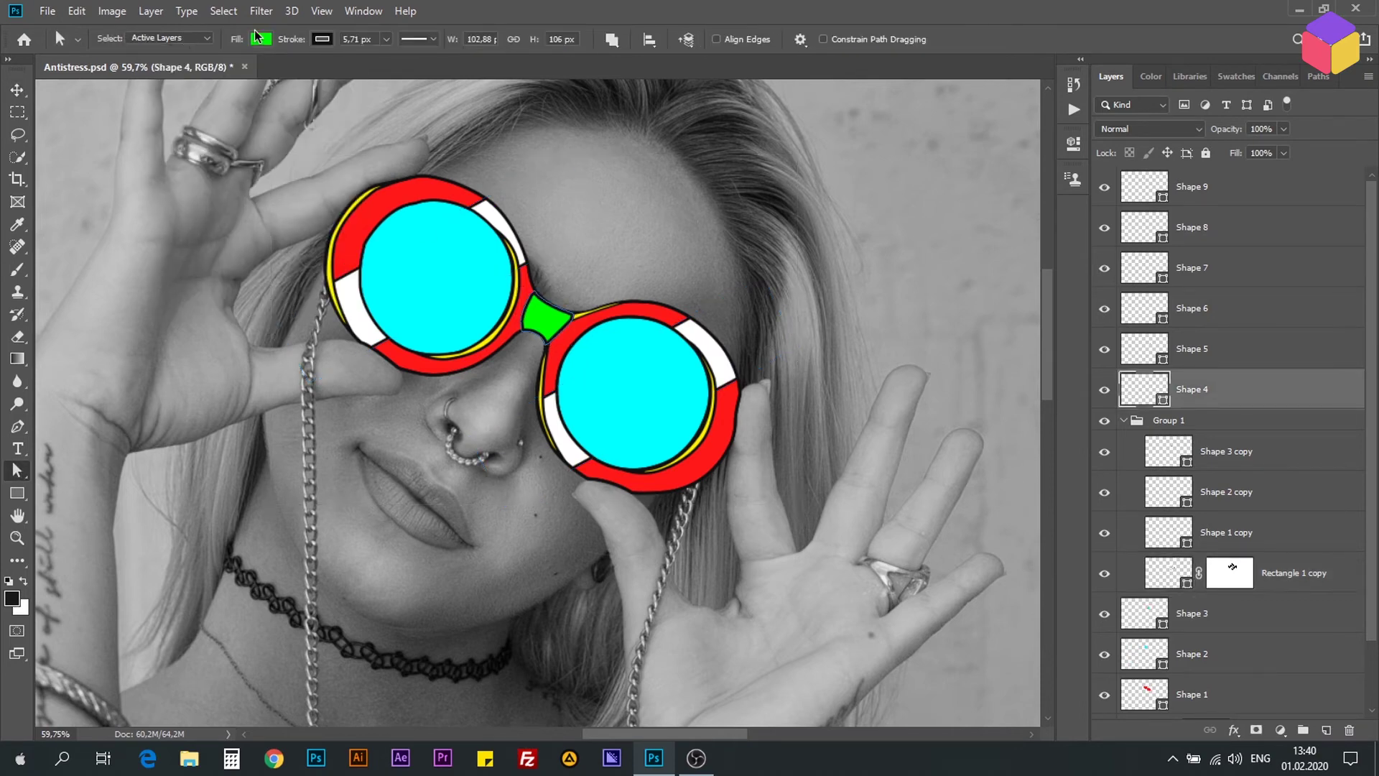
click(261, 39)
click(341, 72)
text(00a651)
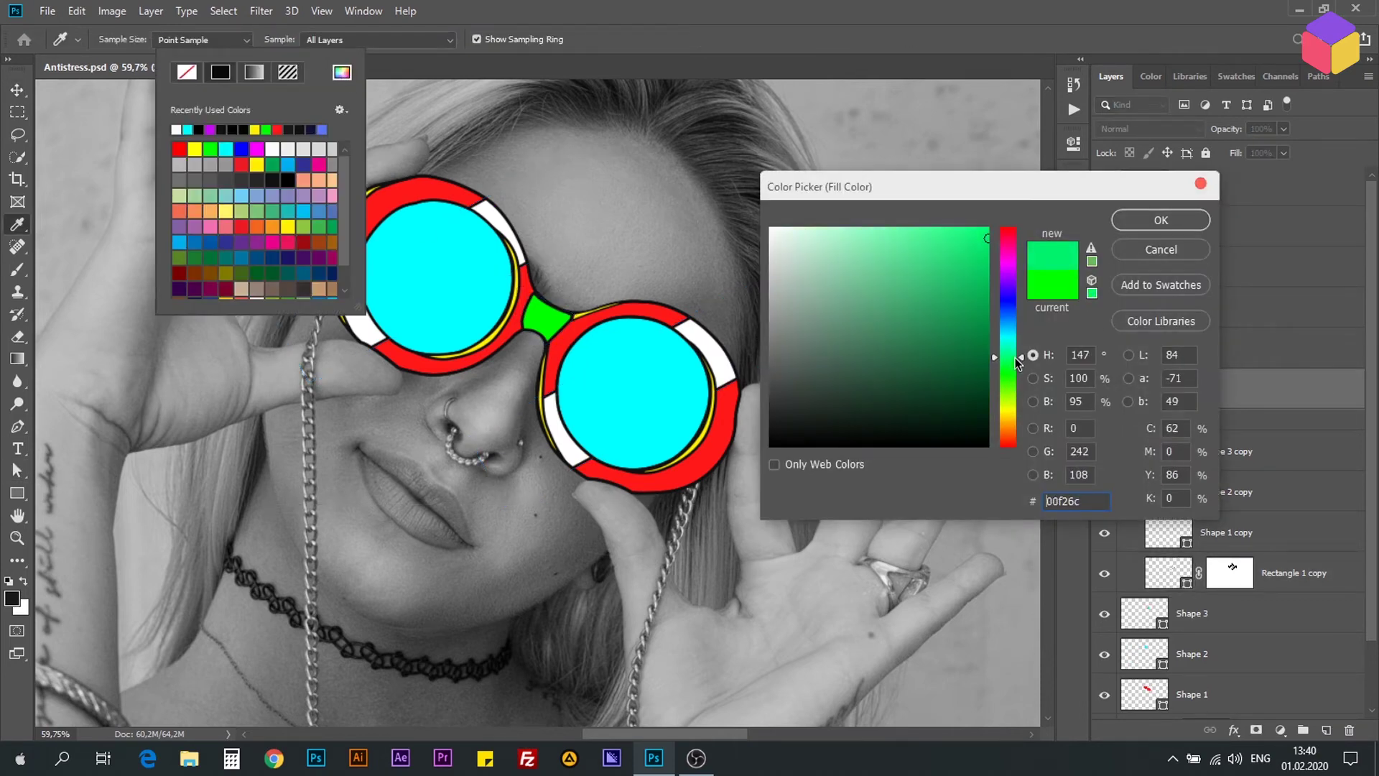
key(Return)
click(946, 330)
click(261, 38)
click(341, 72)
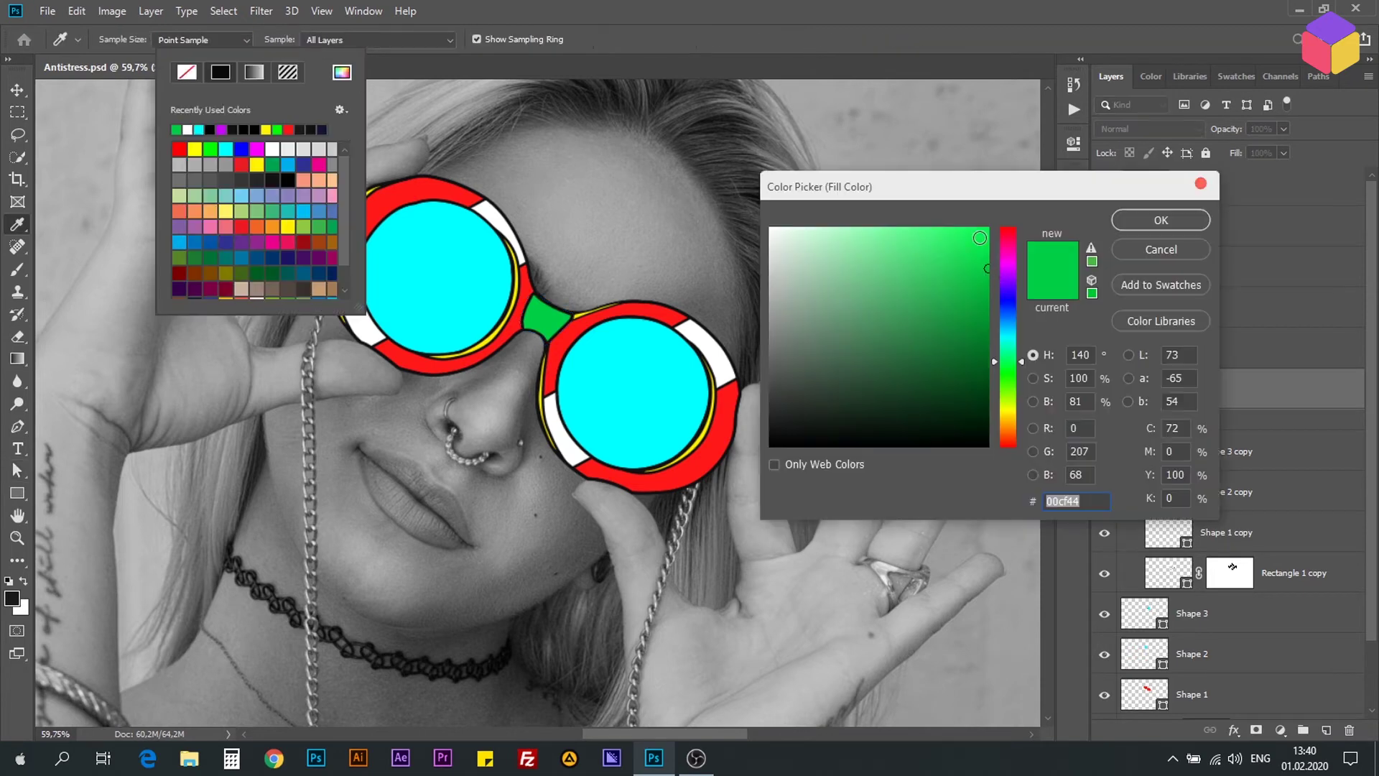
drag(926, 301, 997, 226)
key(Return)
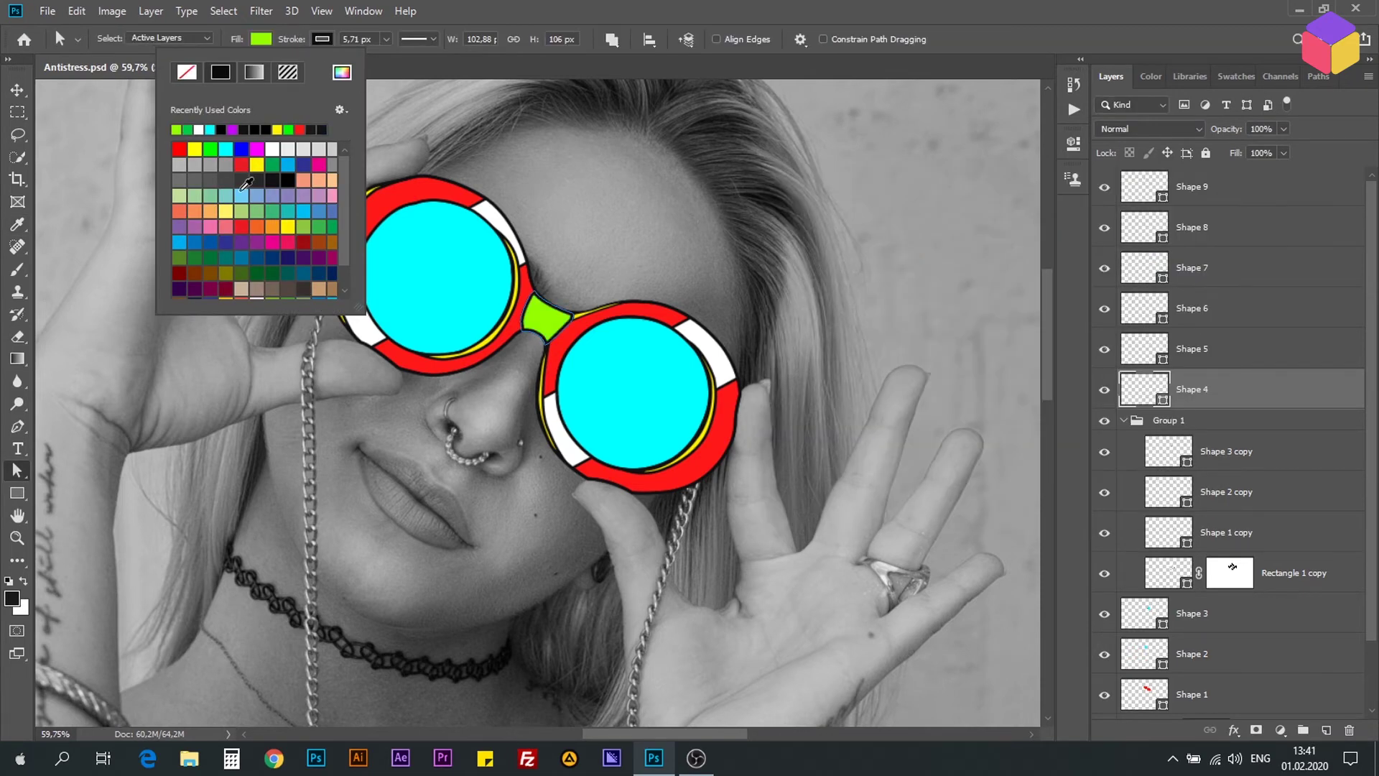
key(v)
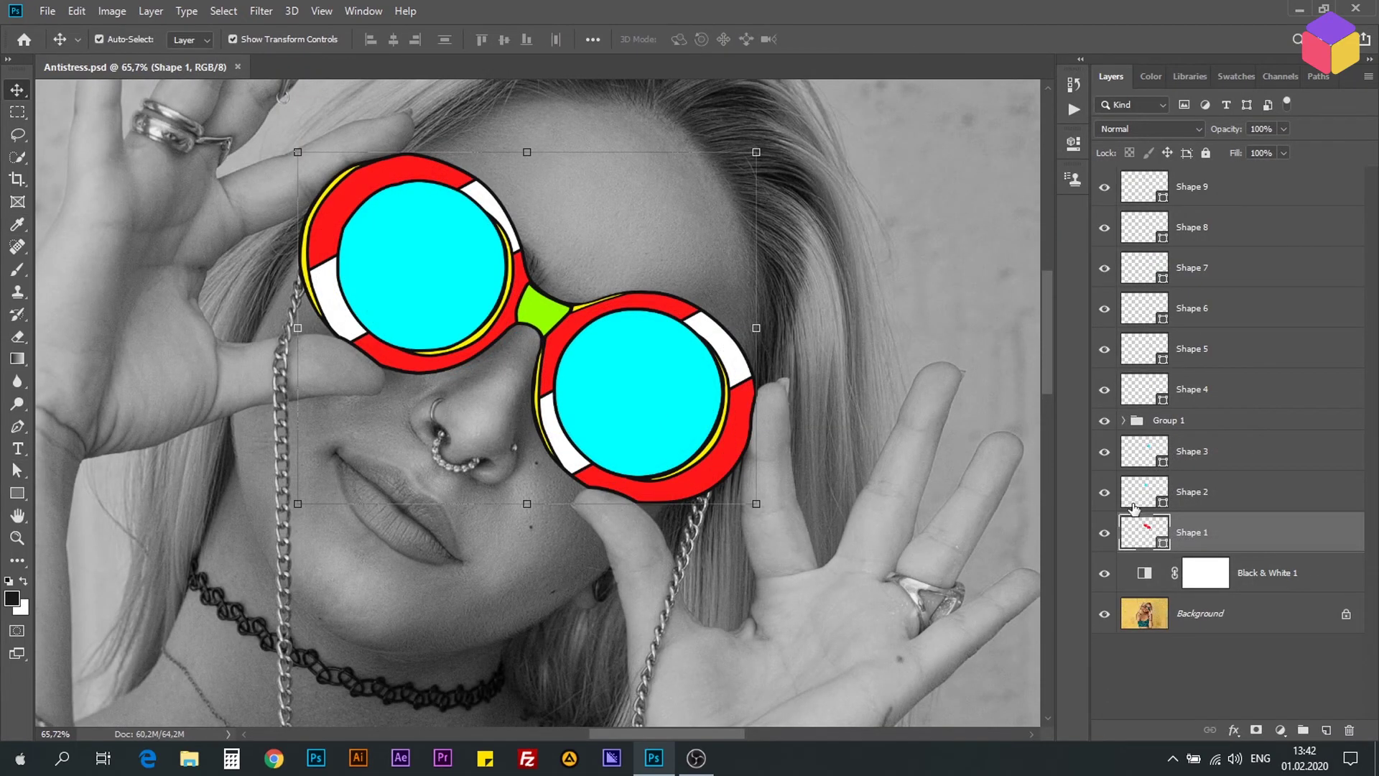
- Add a Solid Color fill layer clipped to Shape 1 and set it to bright blue #1127ff
click(1279, 730)
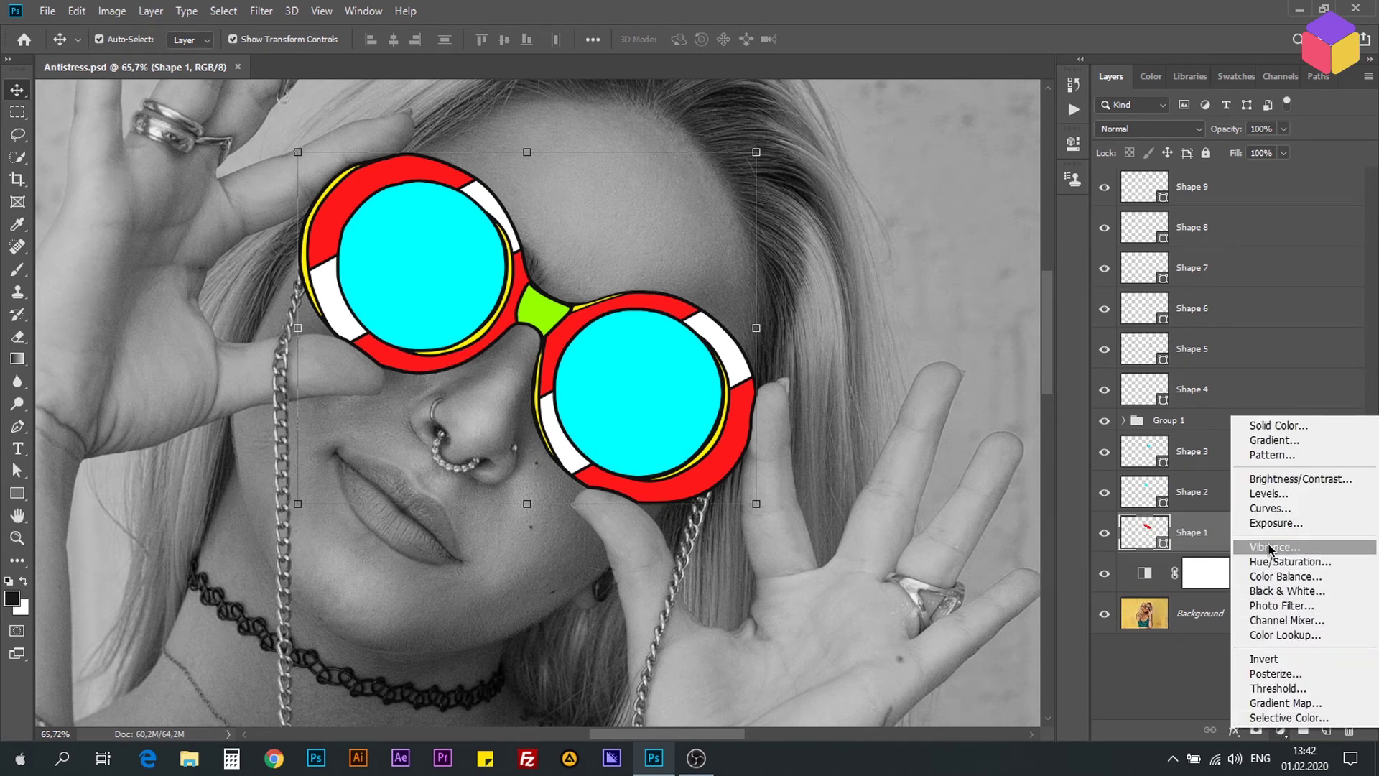
click(1297, 426)
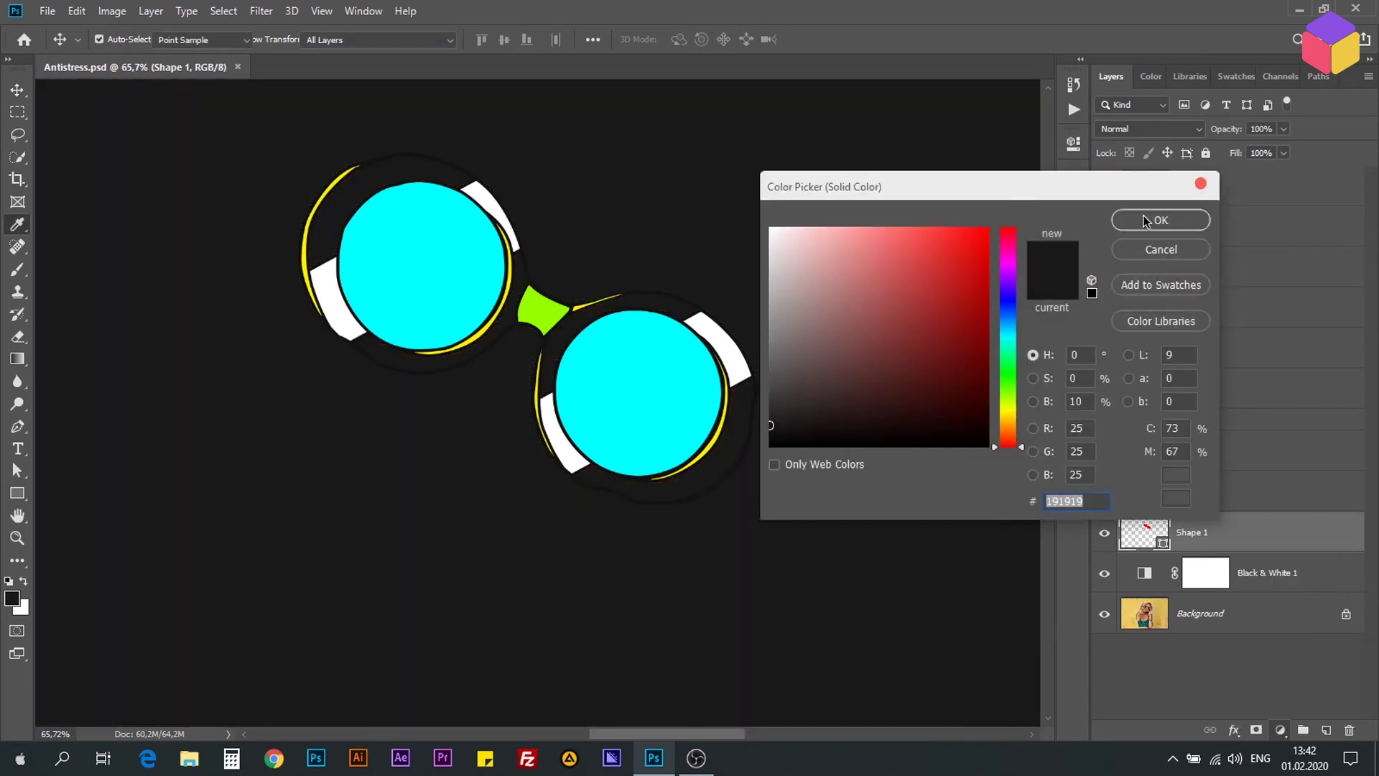
click(1149, 231)
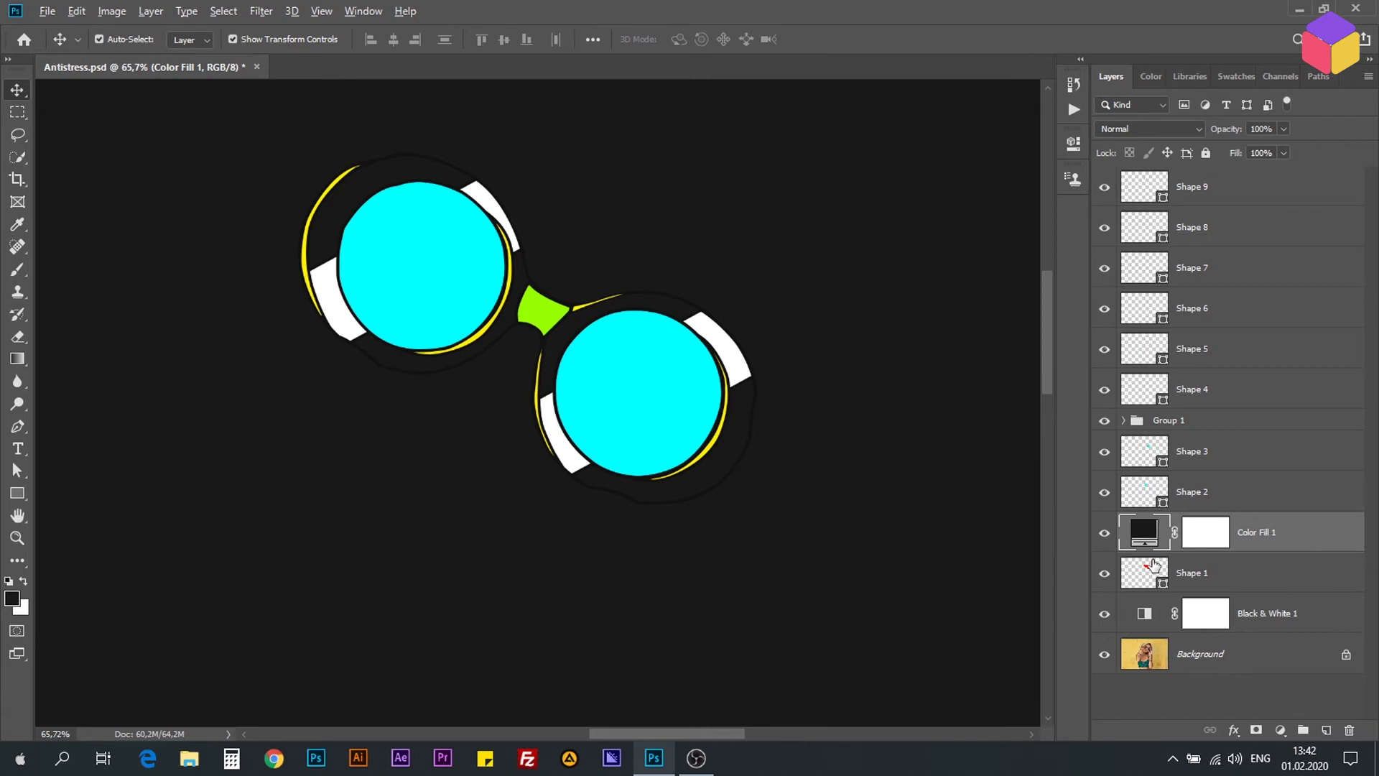
alt+click(1156, 553)
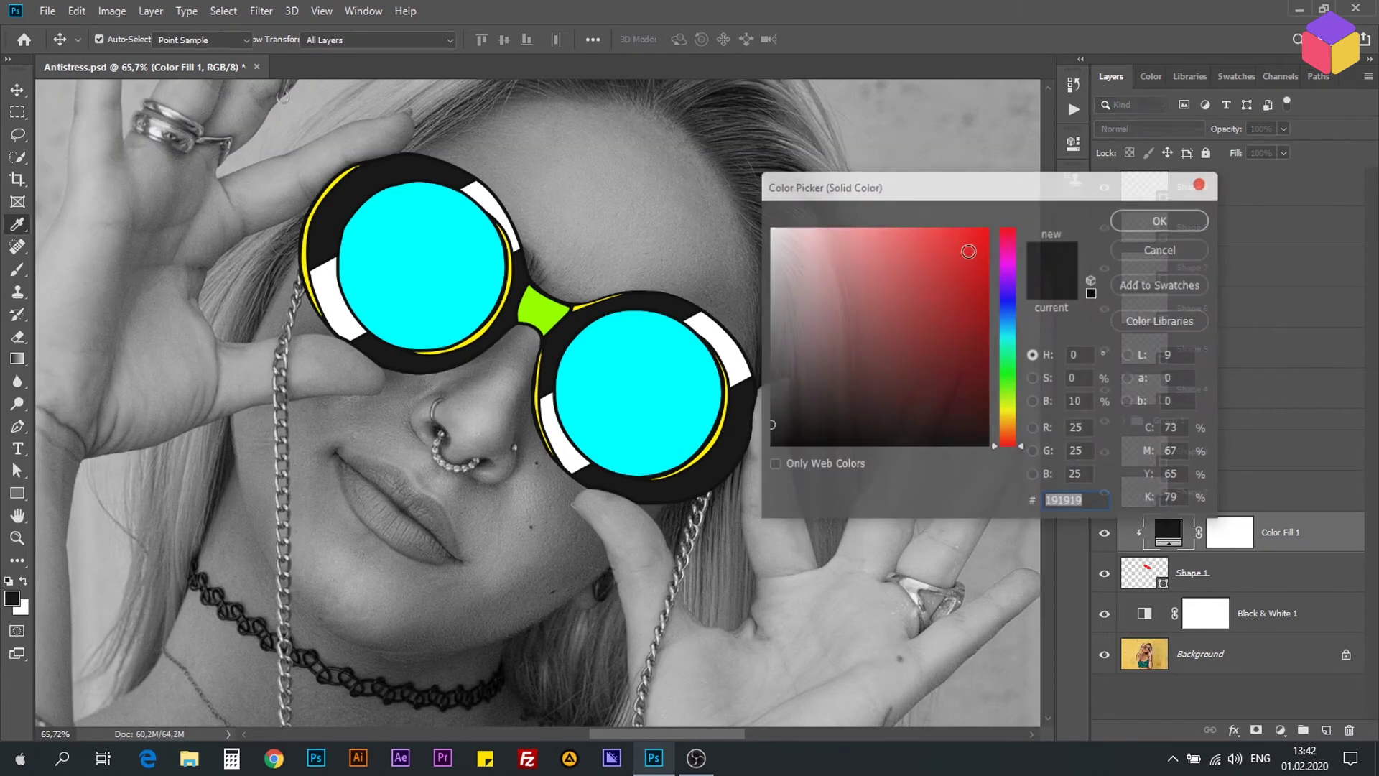
click(1009, 305)
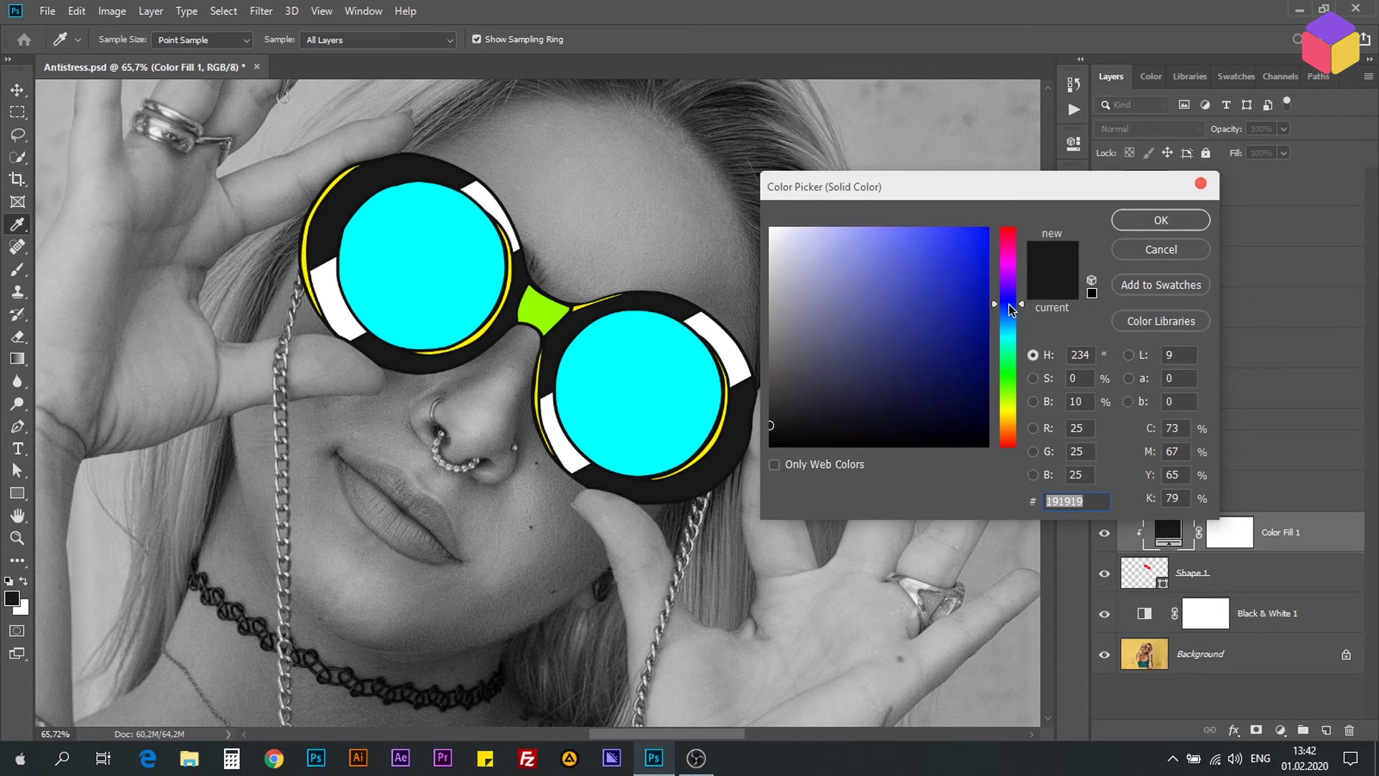
drag(969, 270, 974, 227)
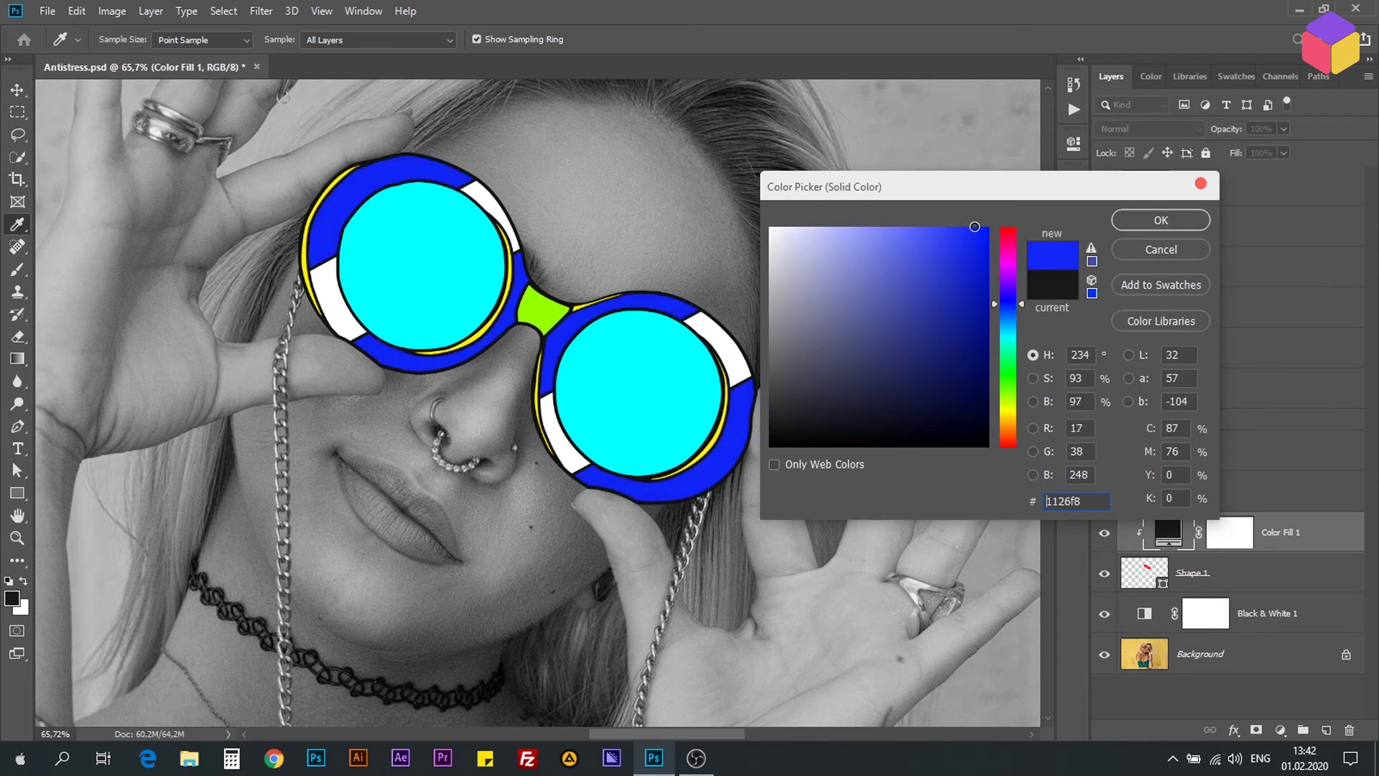
text(0e25ff)
drag(969, 231, 985, 227)
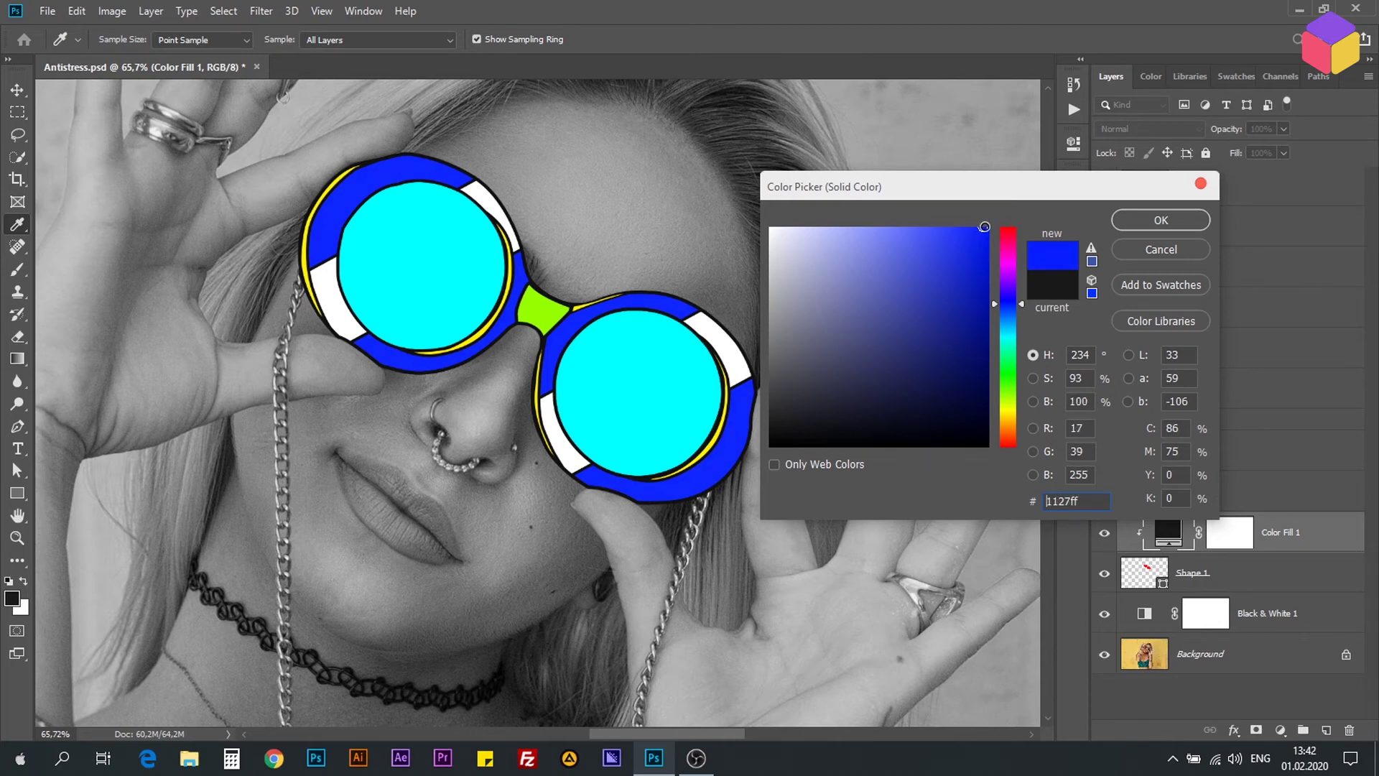
click(1163, 227)
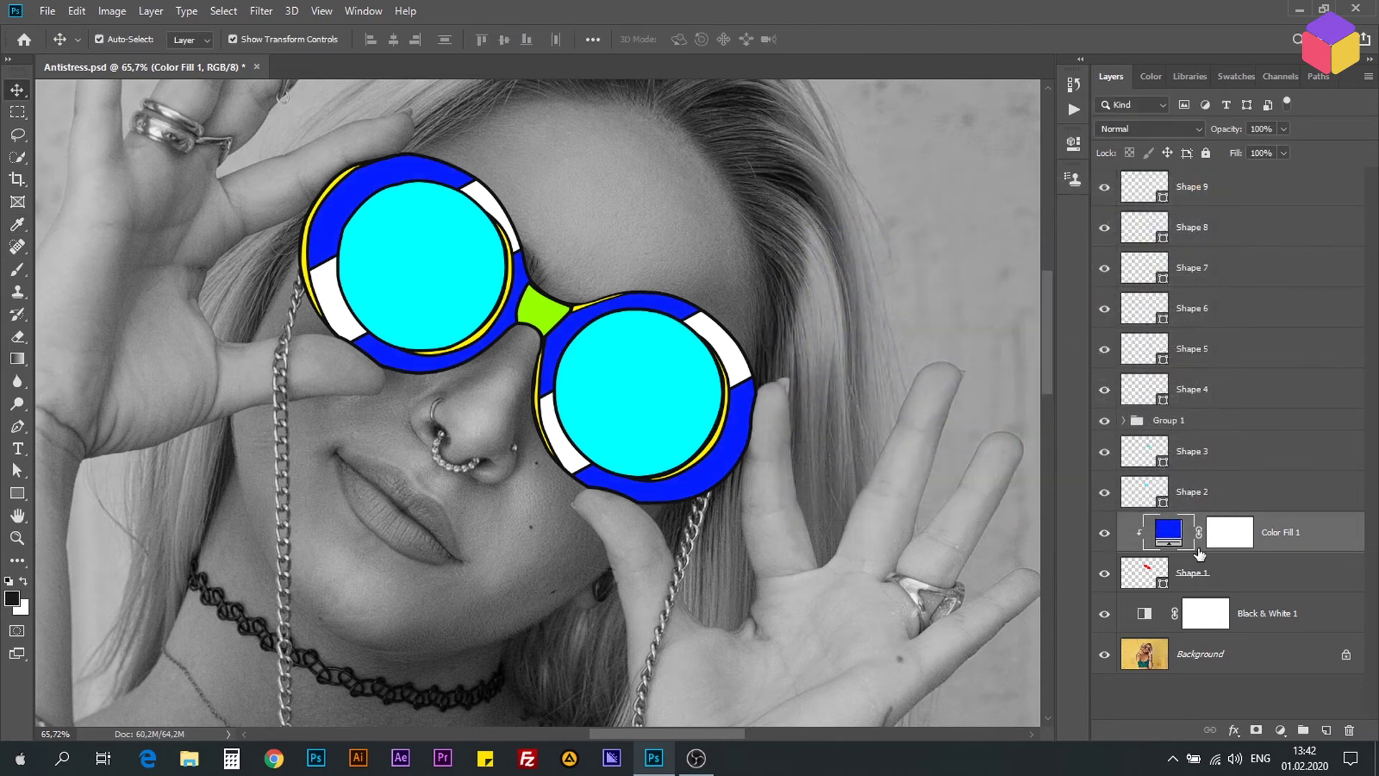
click(1230, 537)
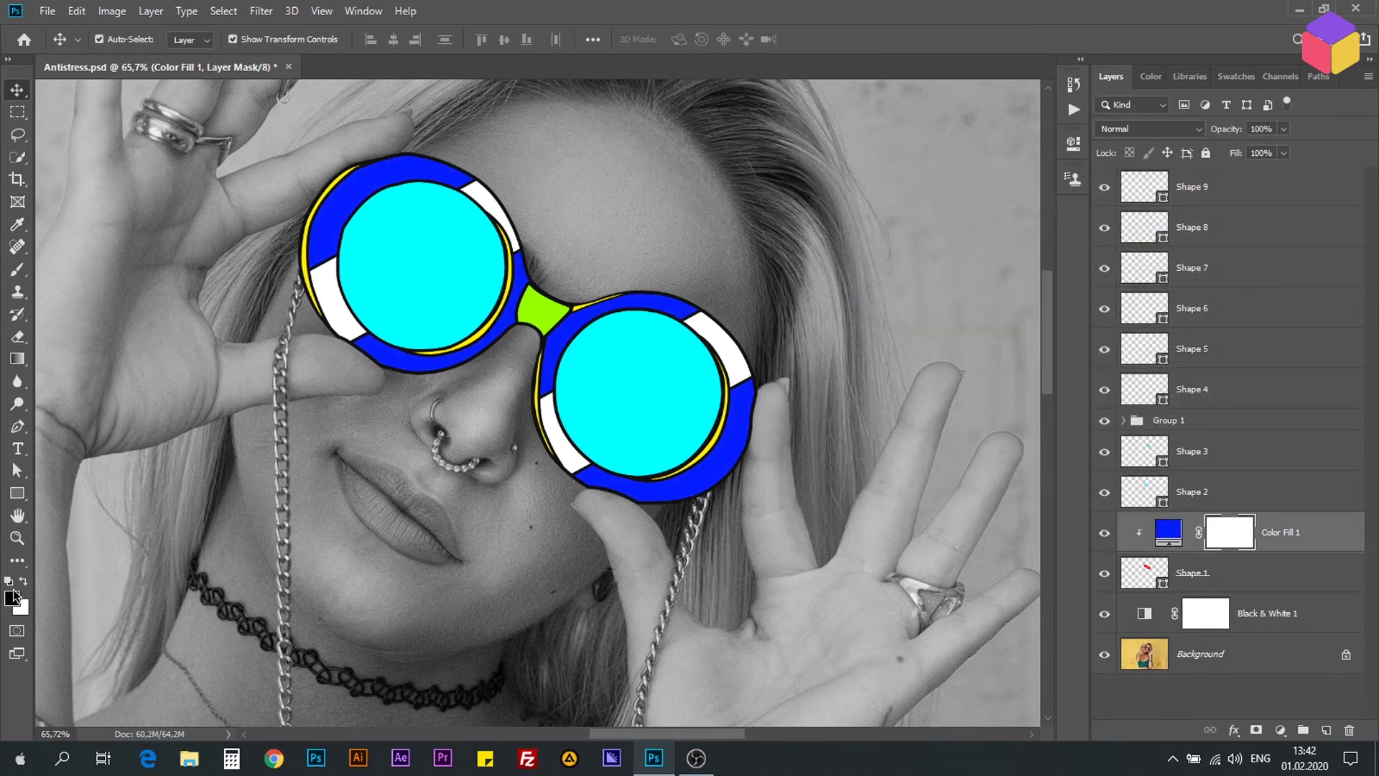
- Paint black on the Color Fill 1 mask along both lenses' lower rims to restore red
click(17, 269)
drag(745, 384, 707, 474)
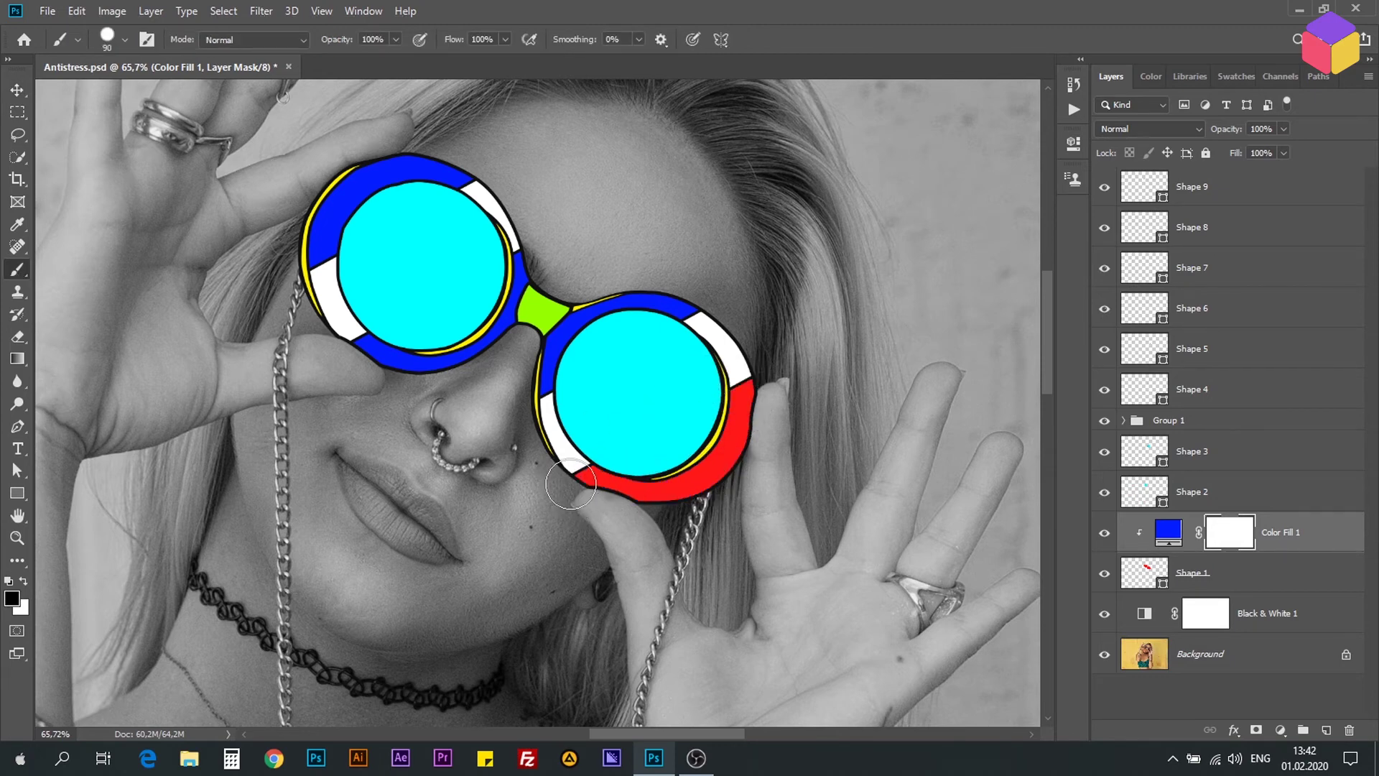
drag(708, 474, 578, 467)
mouse_move(359, 349)
mouse_down()
mouse_move(461, 339)
mouse_move(518, 241)
mouse_up()
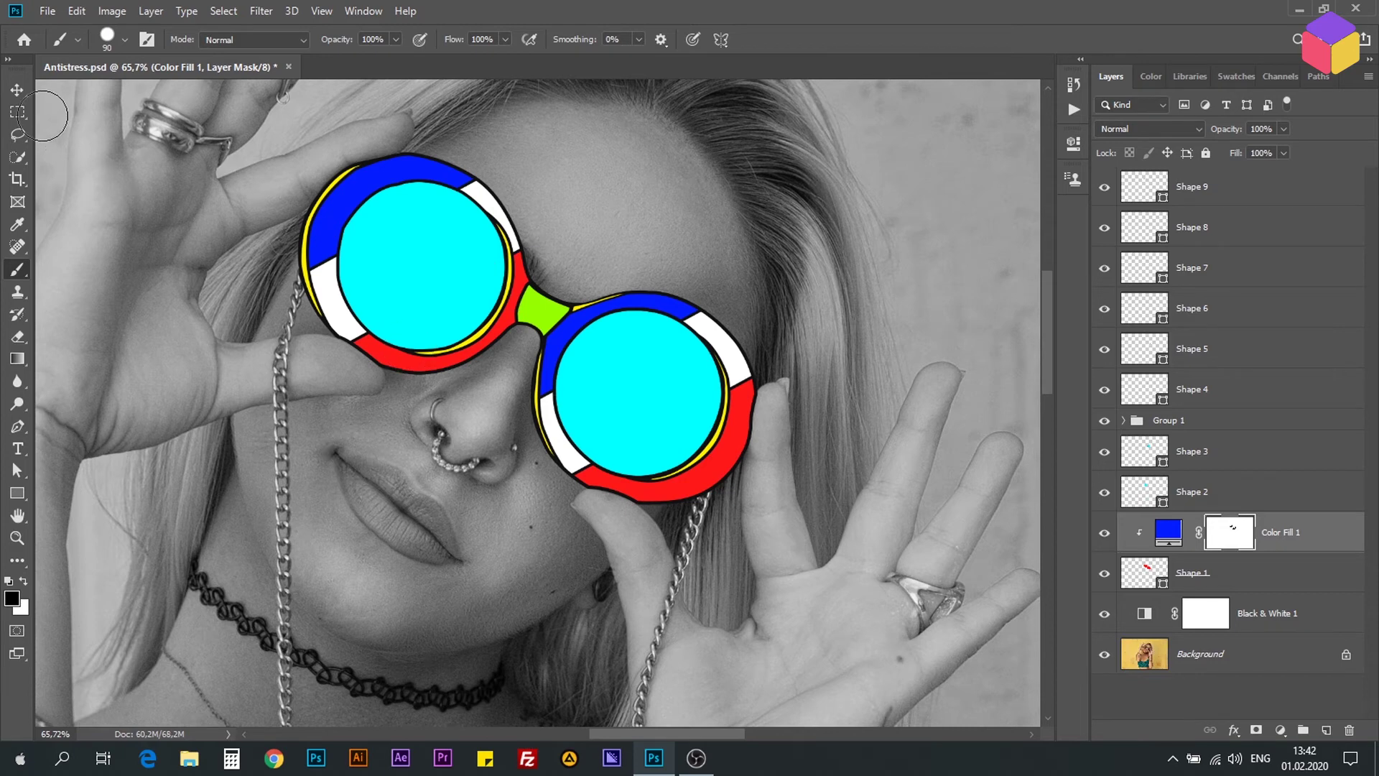
click(17, 90)
click(1116, 700)
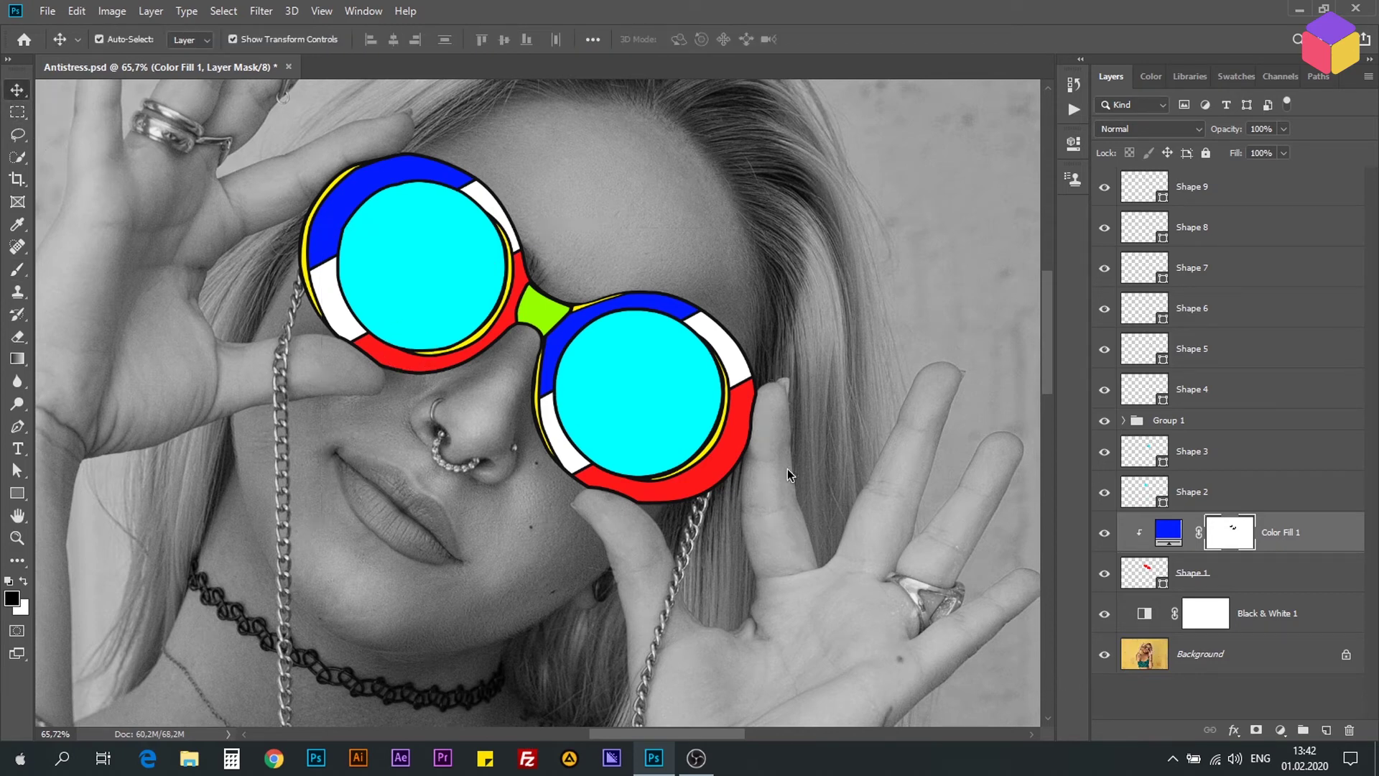
scroll(628, 327, down, 3)
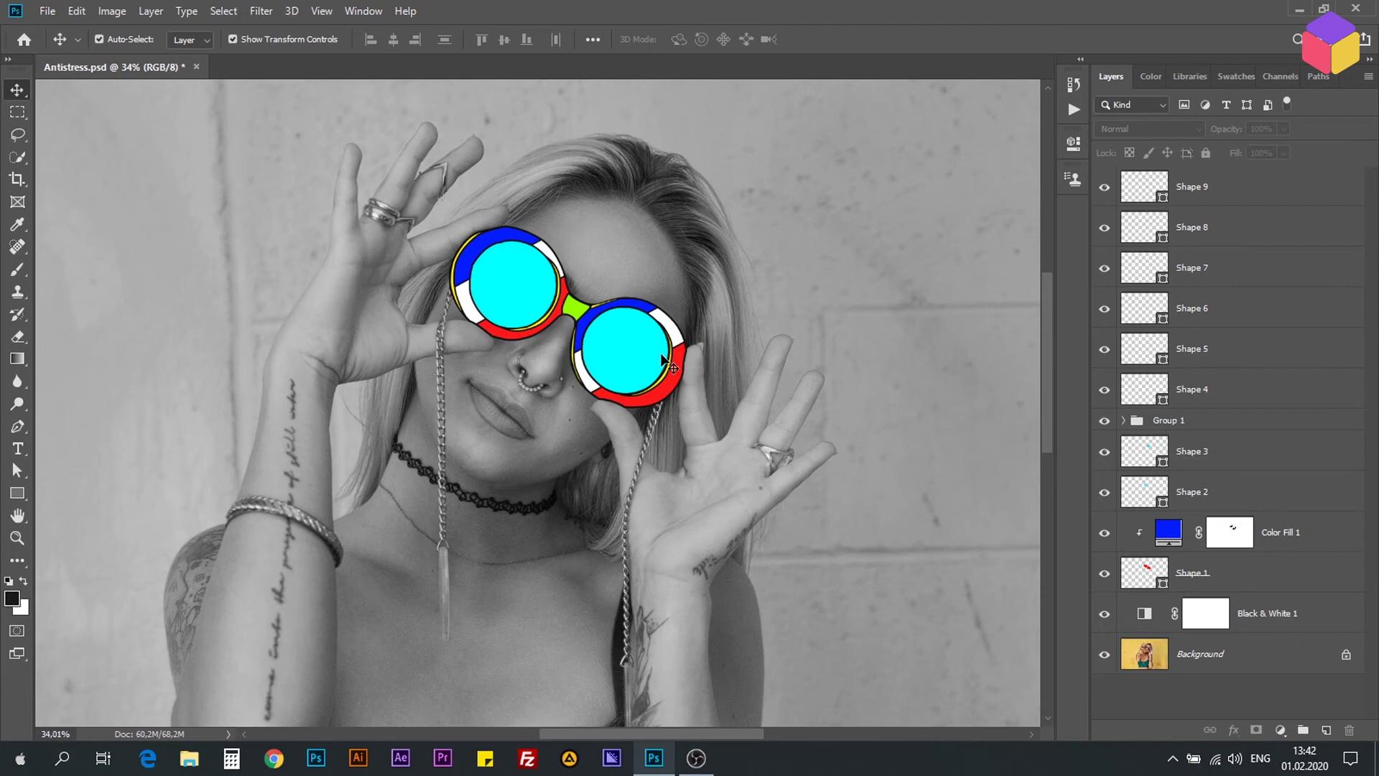
scroll(629, 316, down, 1)
scroll(632, 324, down, 1)
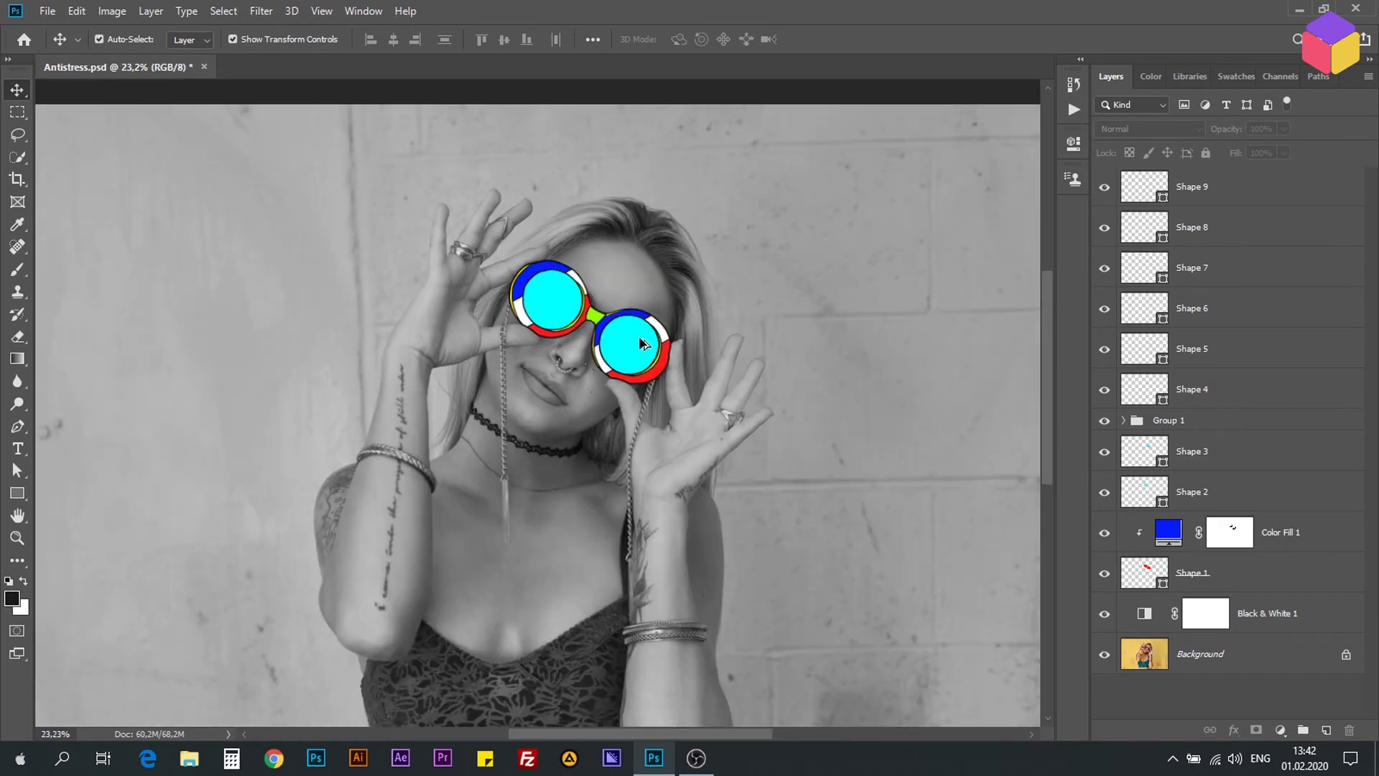
scroll(592, 273, up, 1)
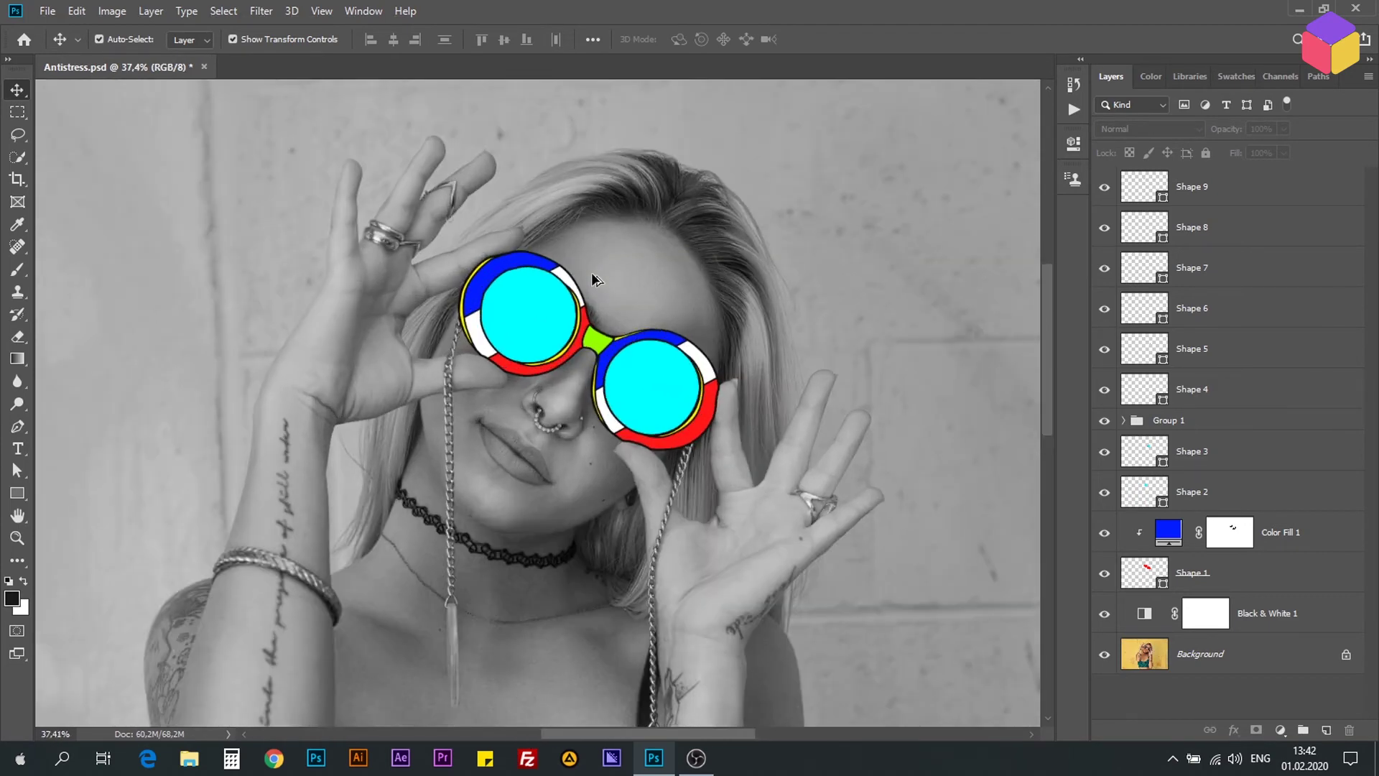
scroll(592, 273, up, 1)
scroll(622, 317, up, 1)
scroll(650, 372, up, 2)
drag(702, 418, 672, 395)
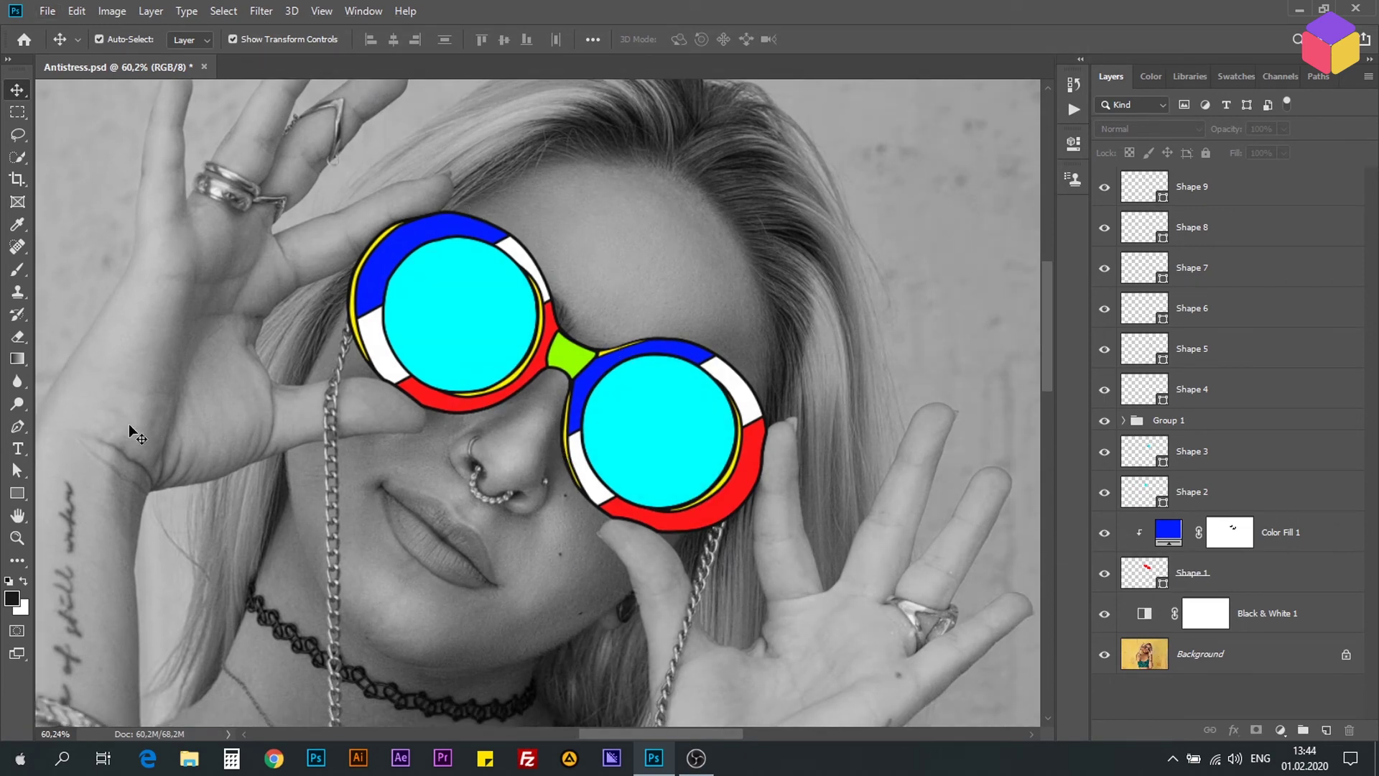
- Add text on the forehead reading 'LOVE' and 'YOU' on two lines, and commit it
click(19, 450)
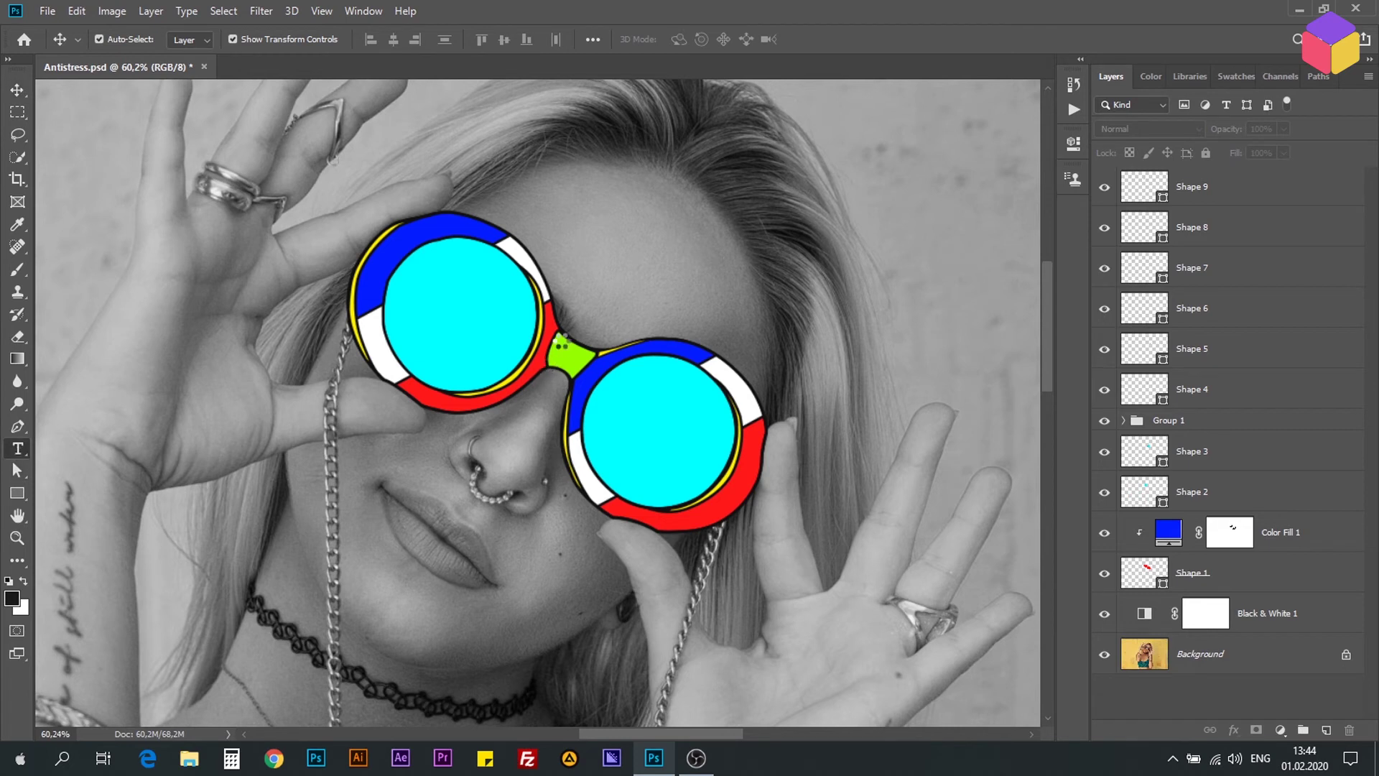
click(627, 259)
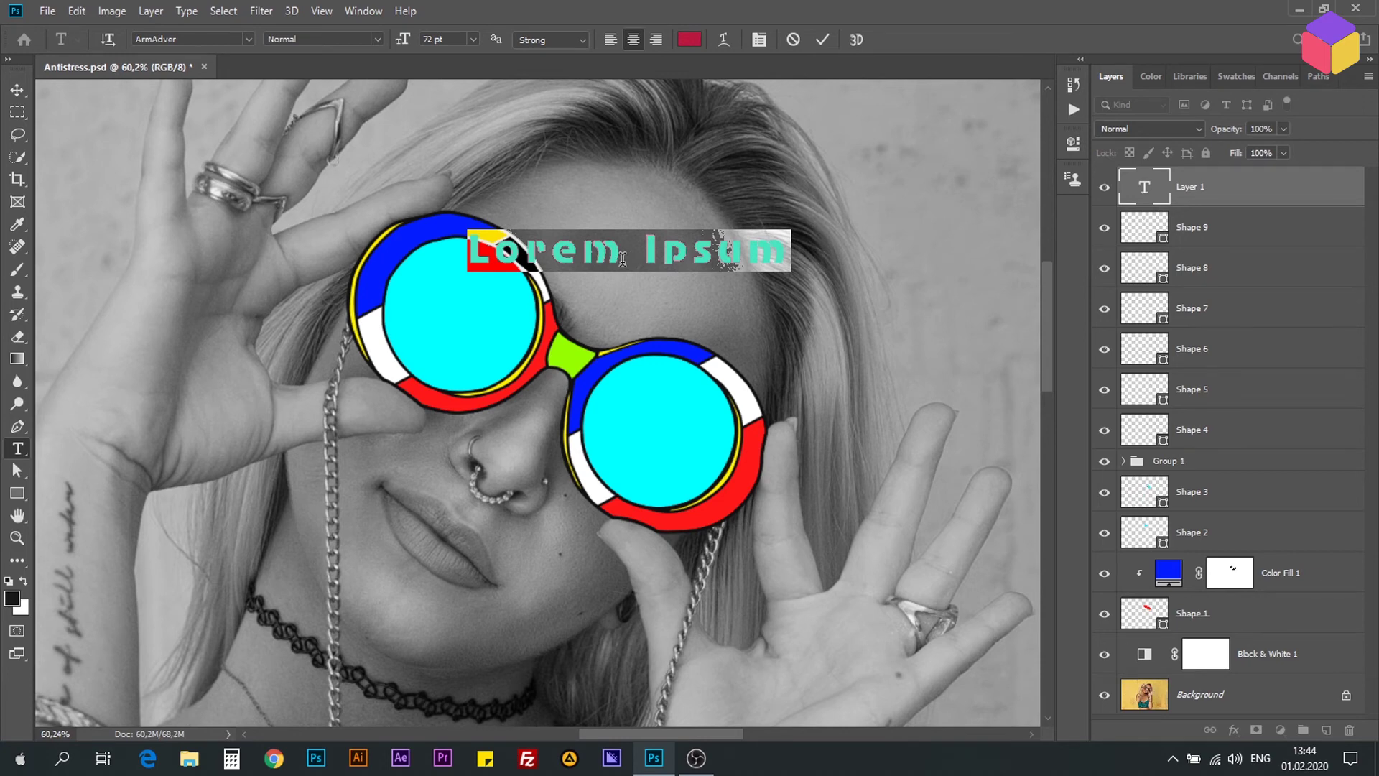
text(LOVE)
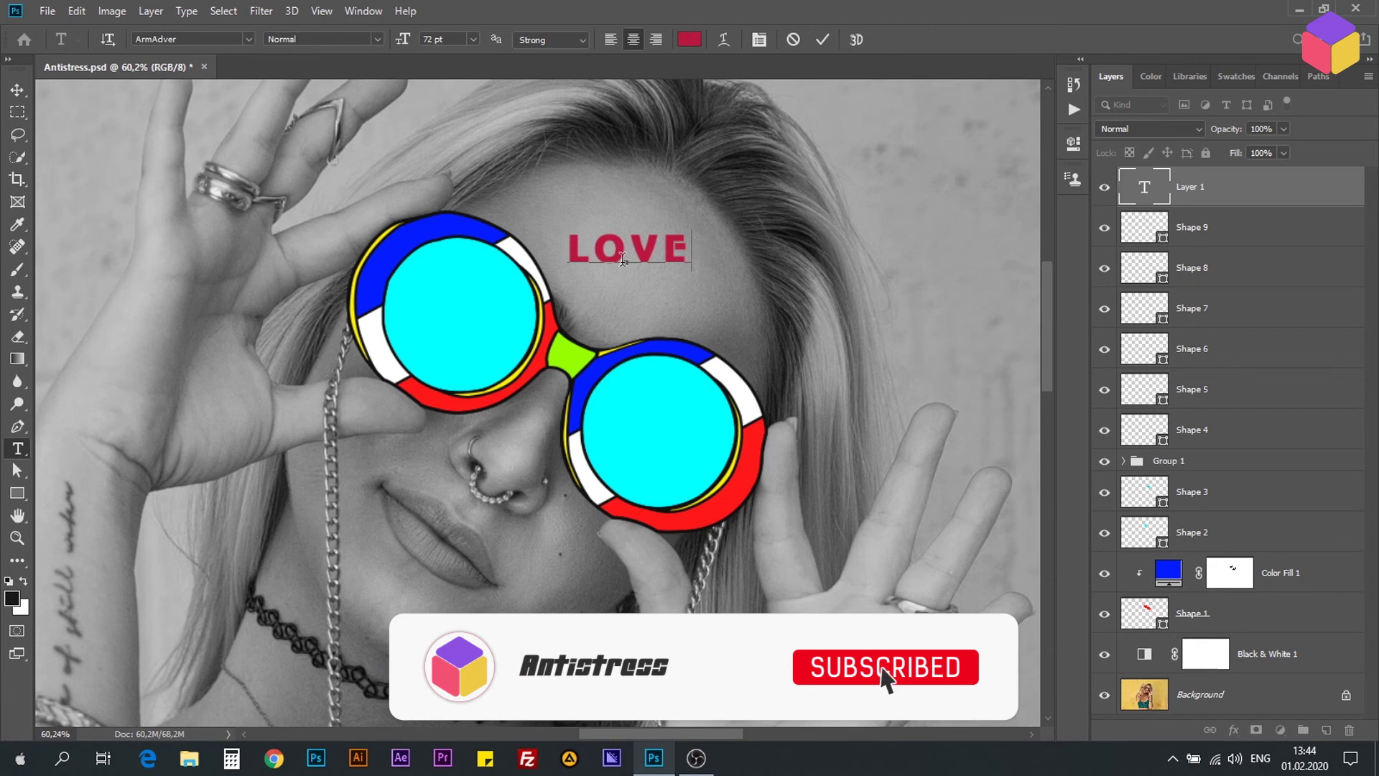
key(Return)
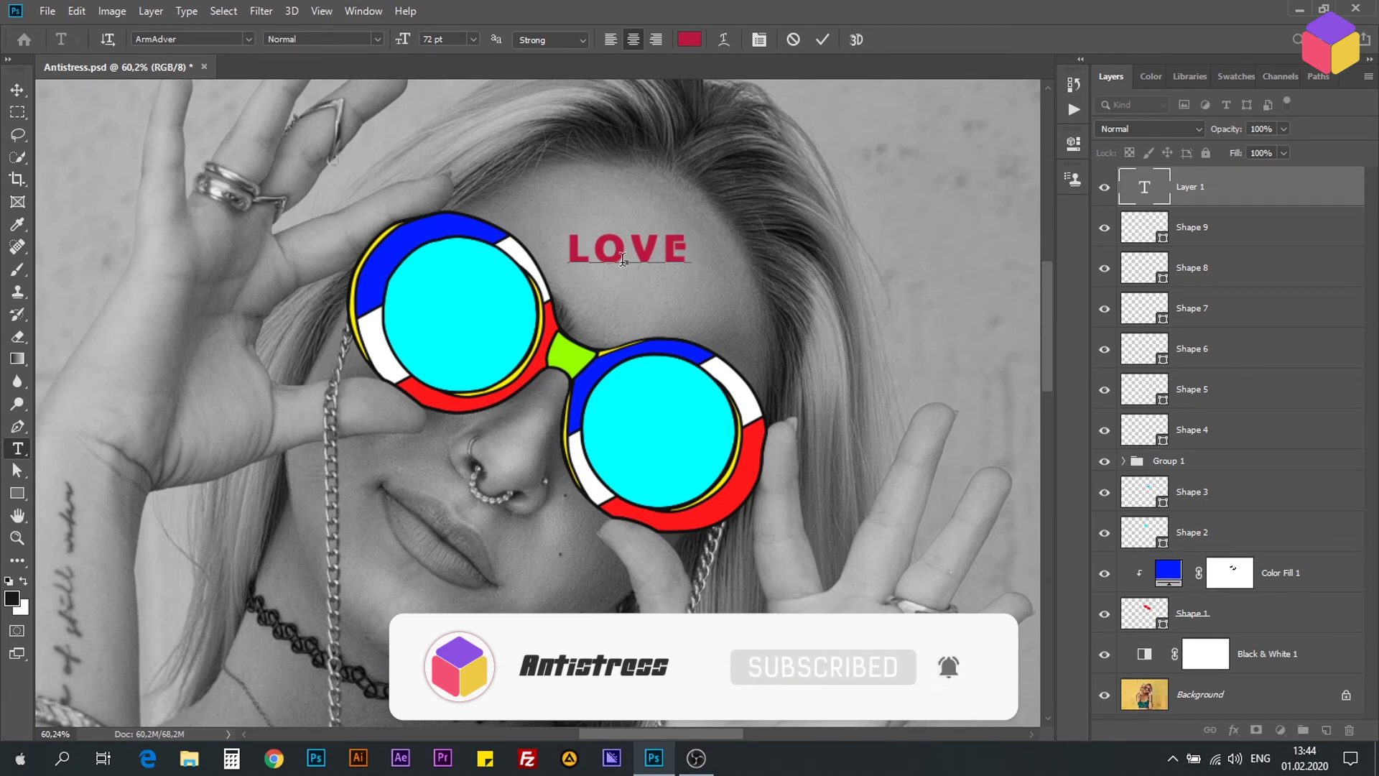
text(Y)
text(OU)
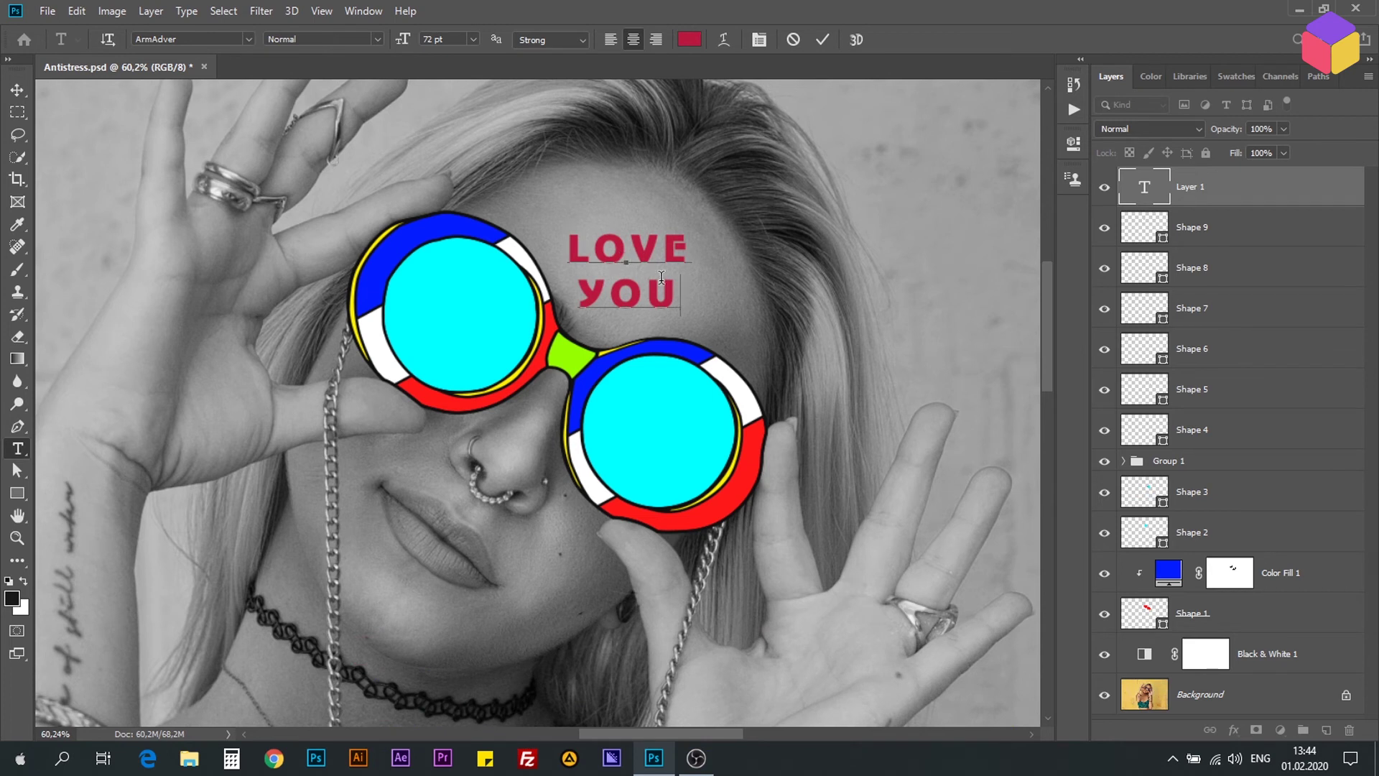
click(822, 42)
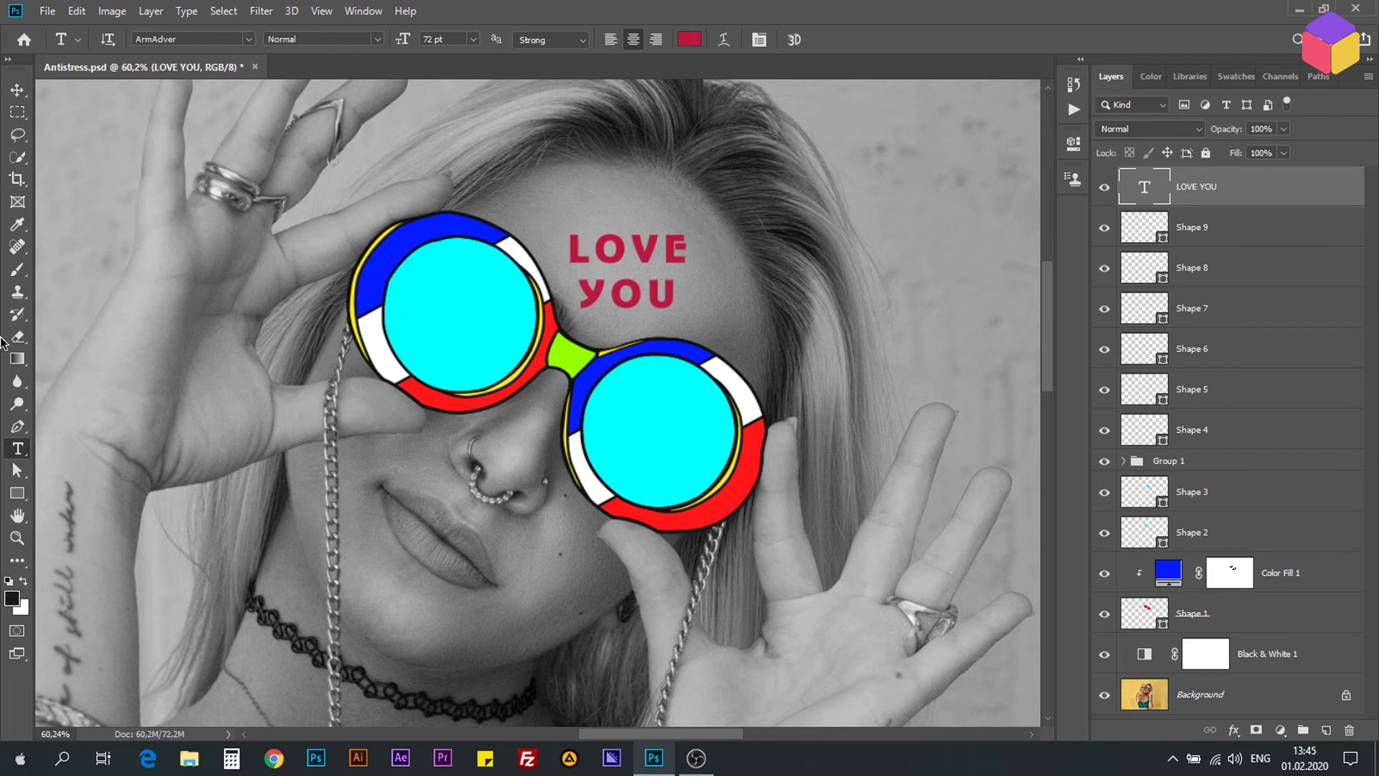
click(17, 89)
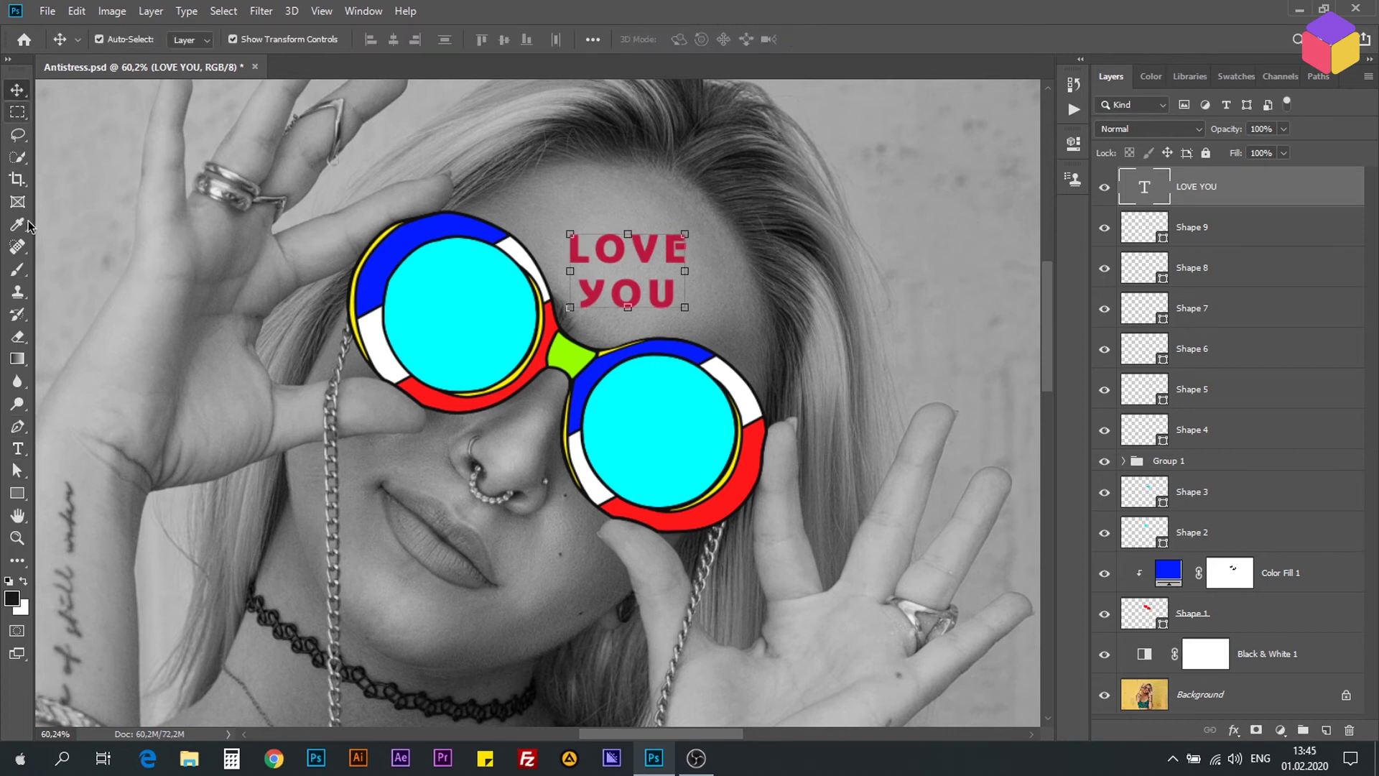
click(18, 447)
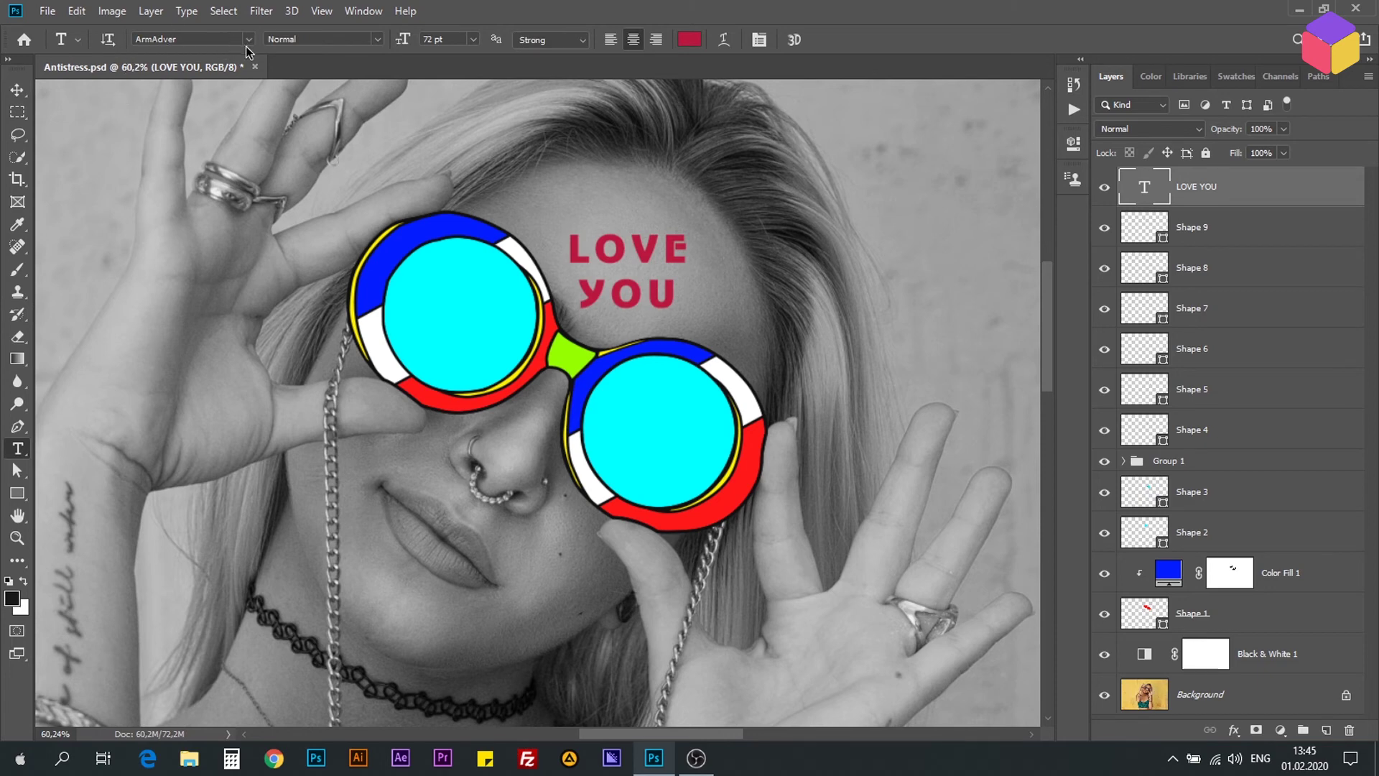
- Change the LOVE YOU text's font family to PF Playskool Pro
click(248, 42)
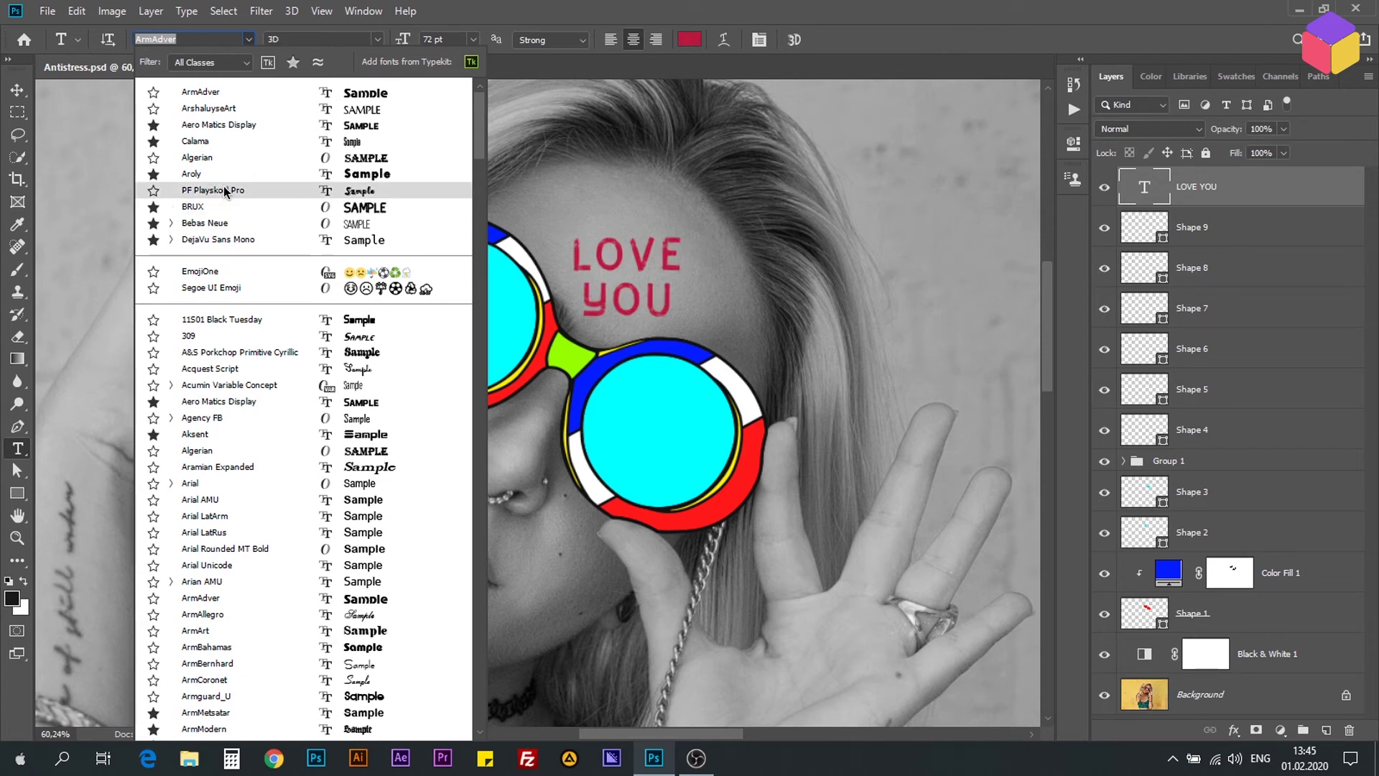
click(225, 191)
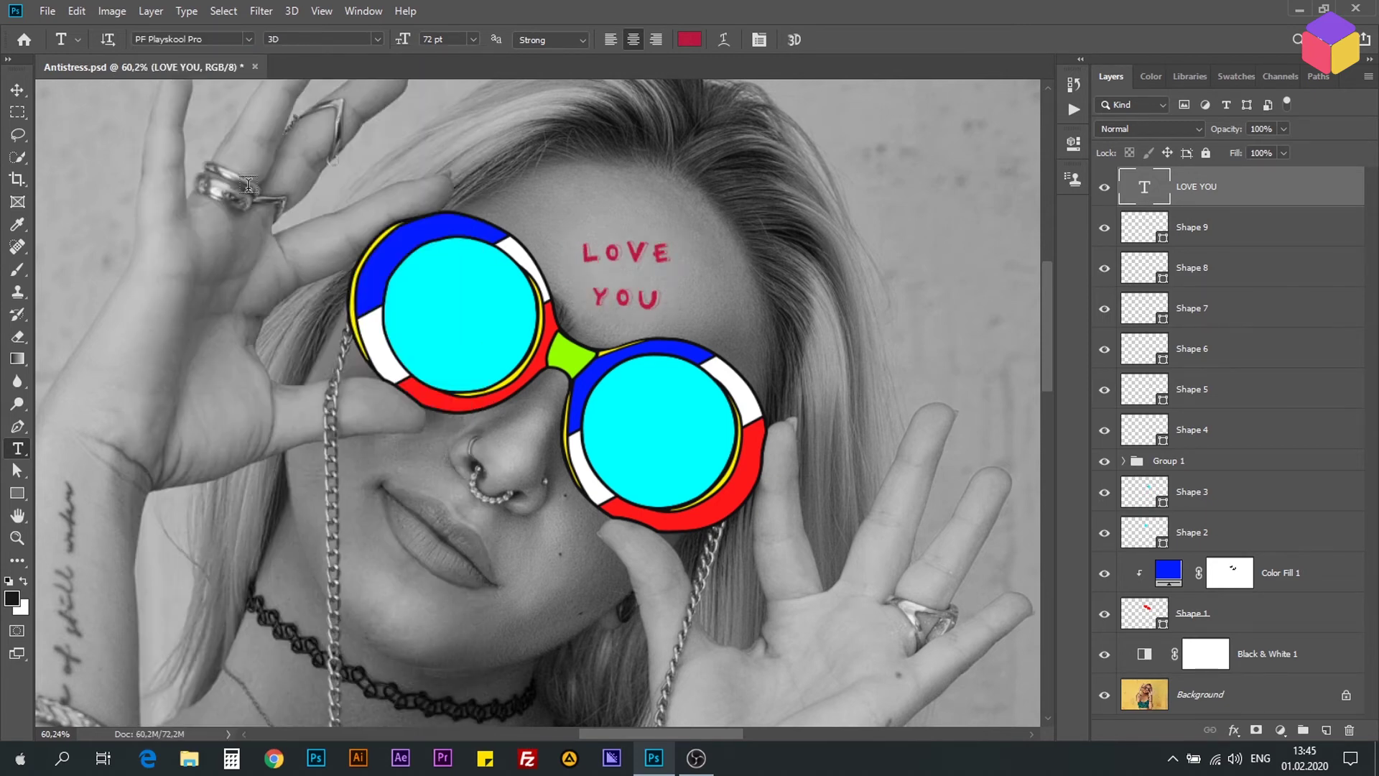
click(17, 89)
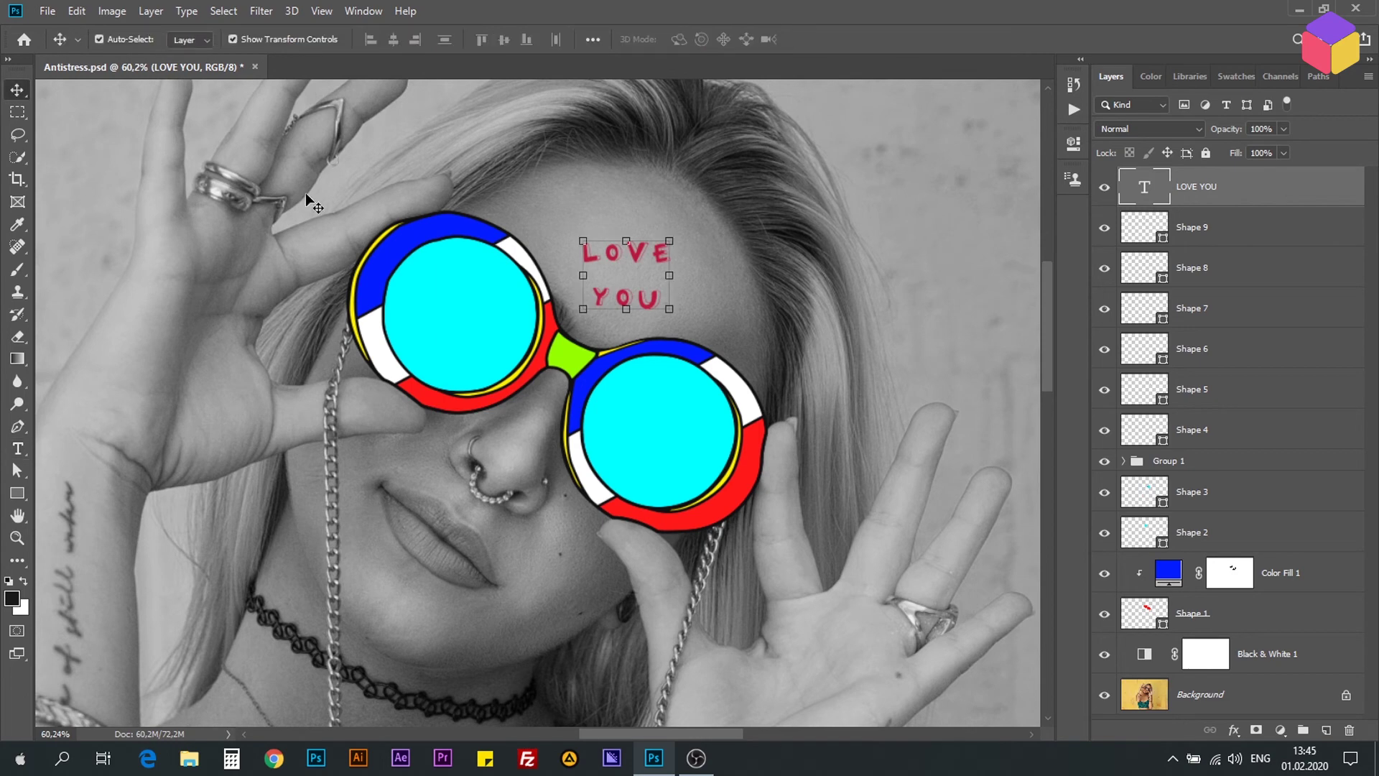
- Move the LOVE YOU text onto the left lens and tilt it about 33 degrees
drag(625, 283, 459, 316)
drag(538, 249, 561, 302)
key(Return)
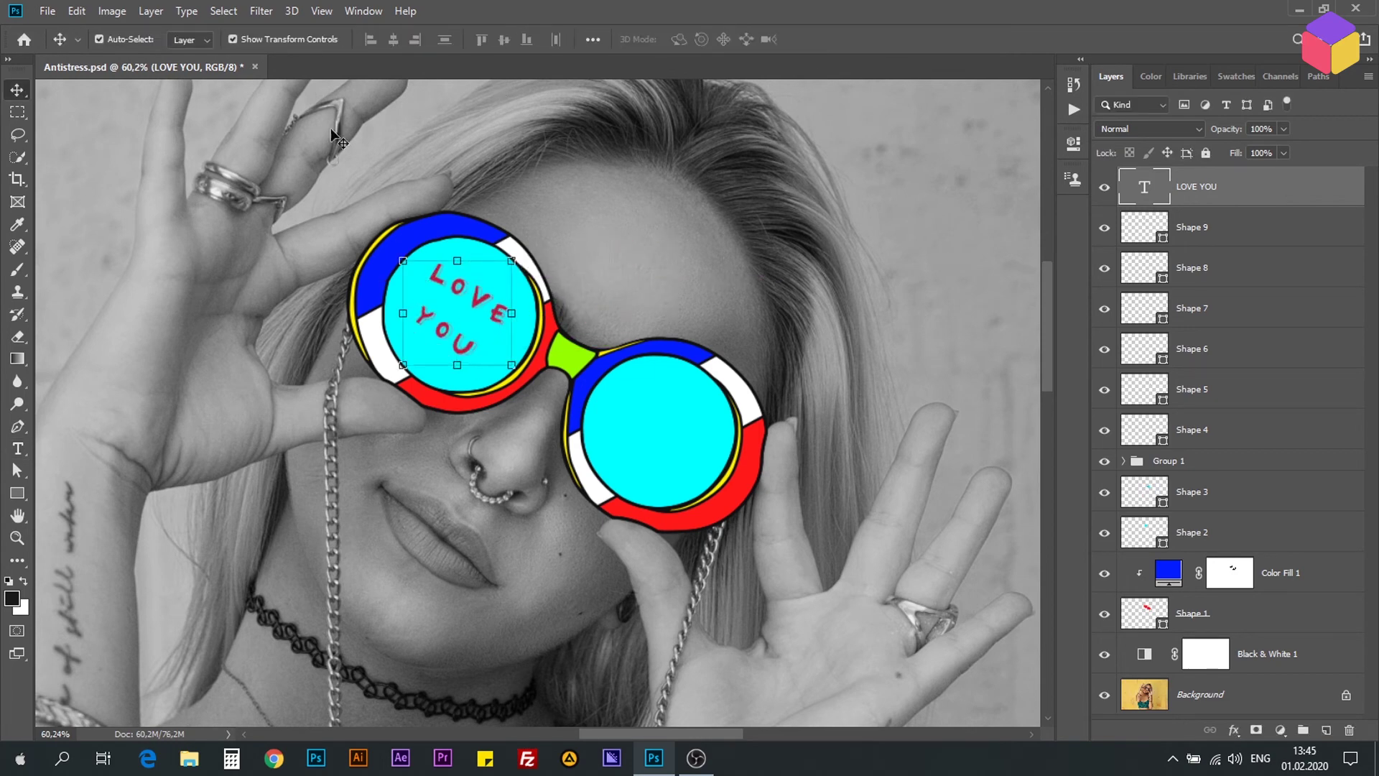
- Tighten LOVE YOU's tracking in the Character panel, then enlarge and slightly rotate it
click(363, 11)
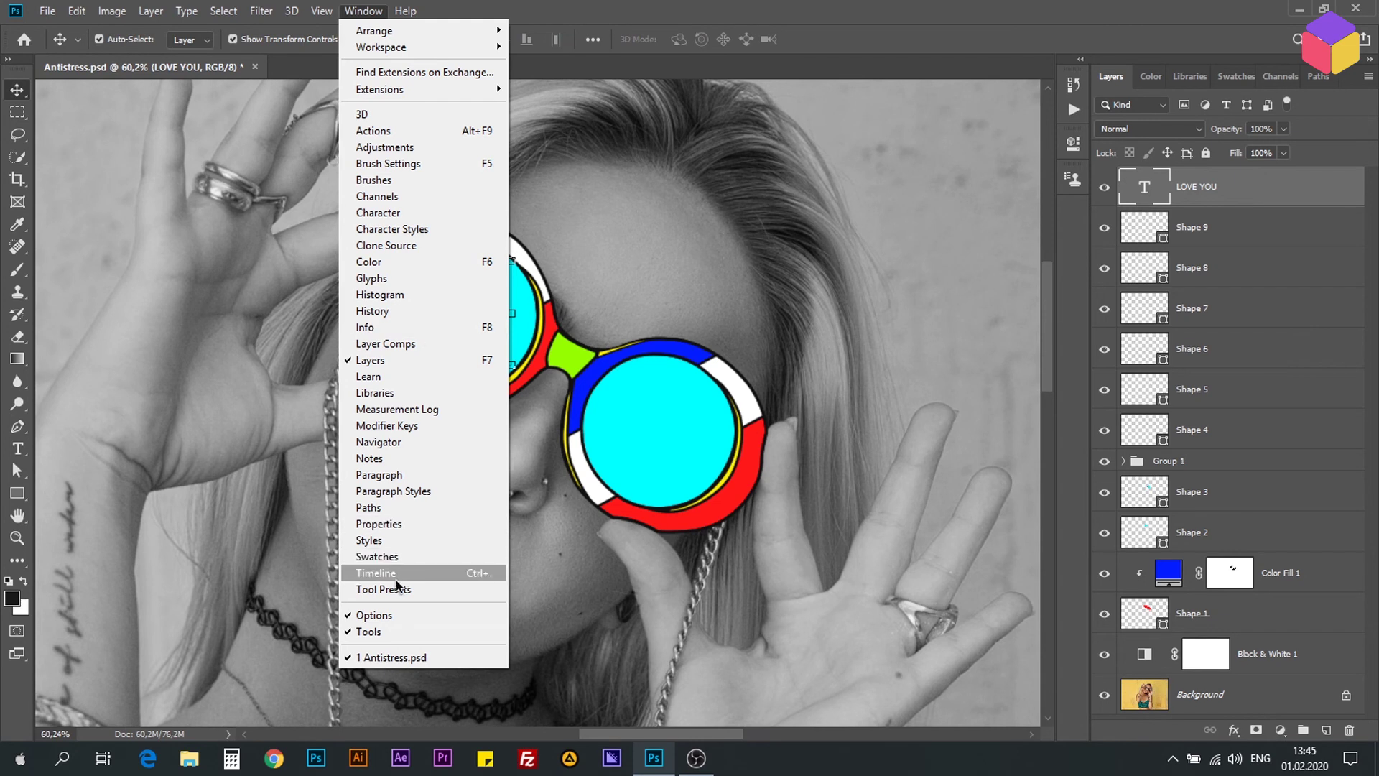
click(377, 212)
drag(981, 267, 951, 265)
key(ctrl+t)
drag(535, 249, 547, 240)
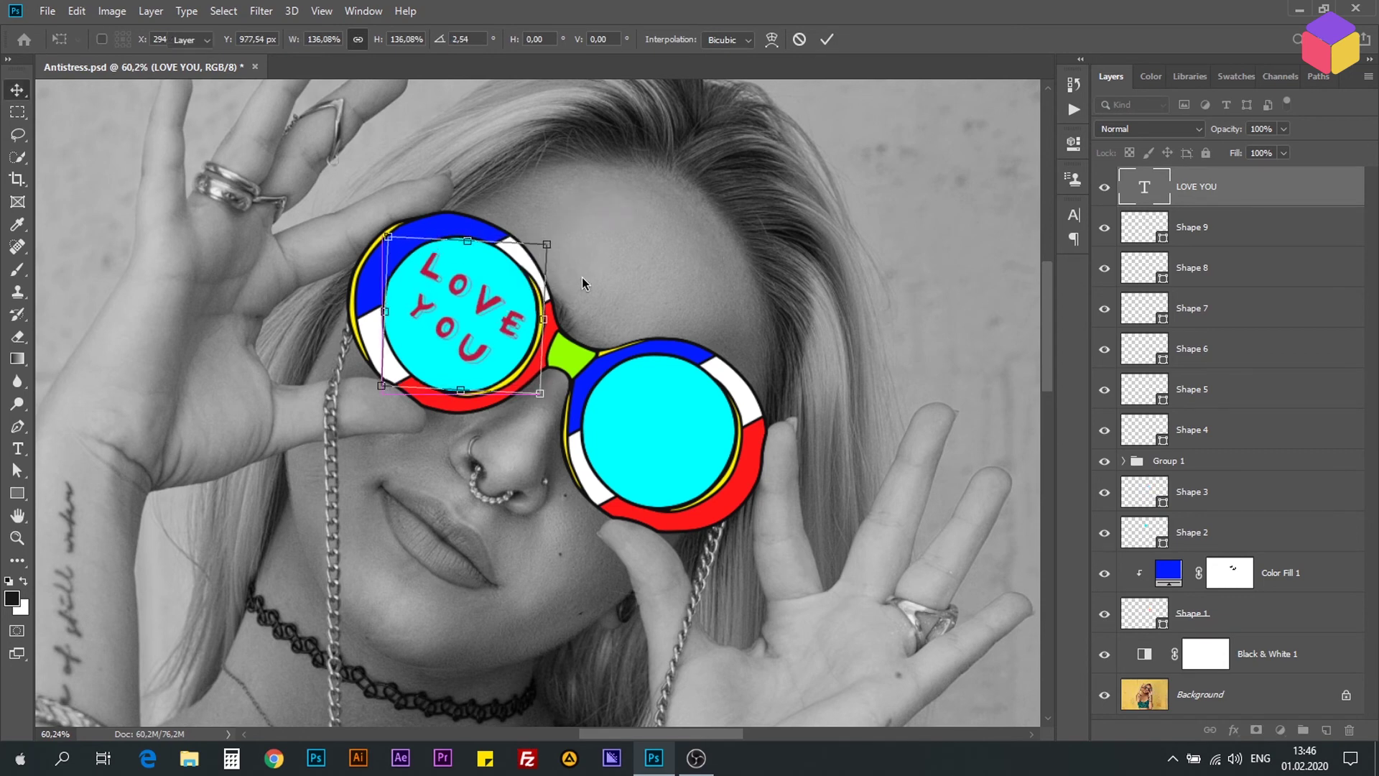
key(Return)
key(Return)
- Alt-drag a copy of the LOVE YOU text onto the right lens
drag(491, 310, 681, 433)
scroll(503, 324, down, 3)
scroll(502, 323, up, 4)
click(1192, 572)
- Change the left lens fill to lime green using the Color Picker
key(a)
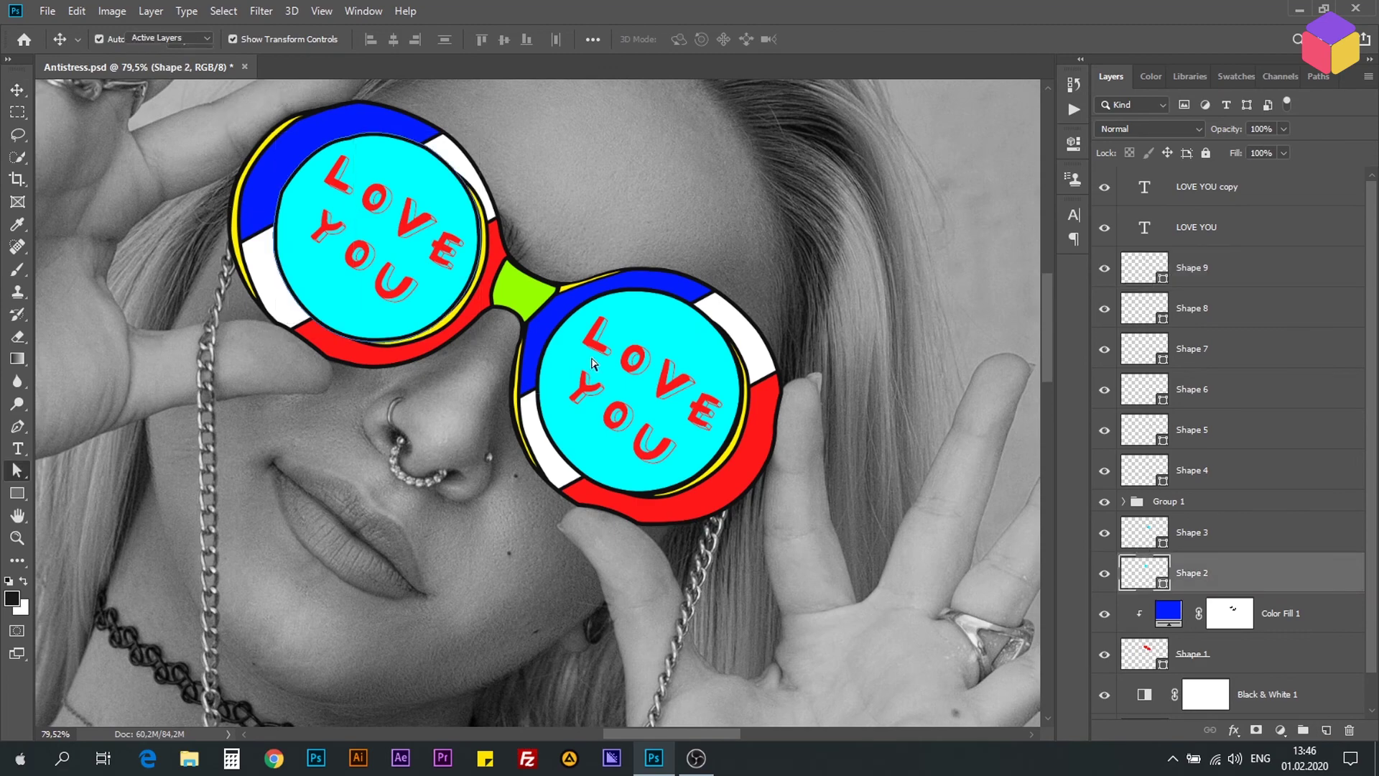
click(185, 40)
click(342, 72)
click(935, 237)
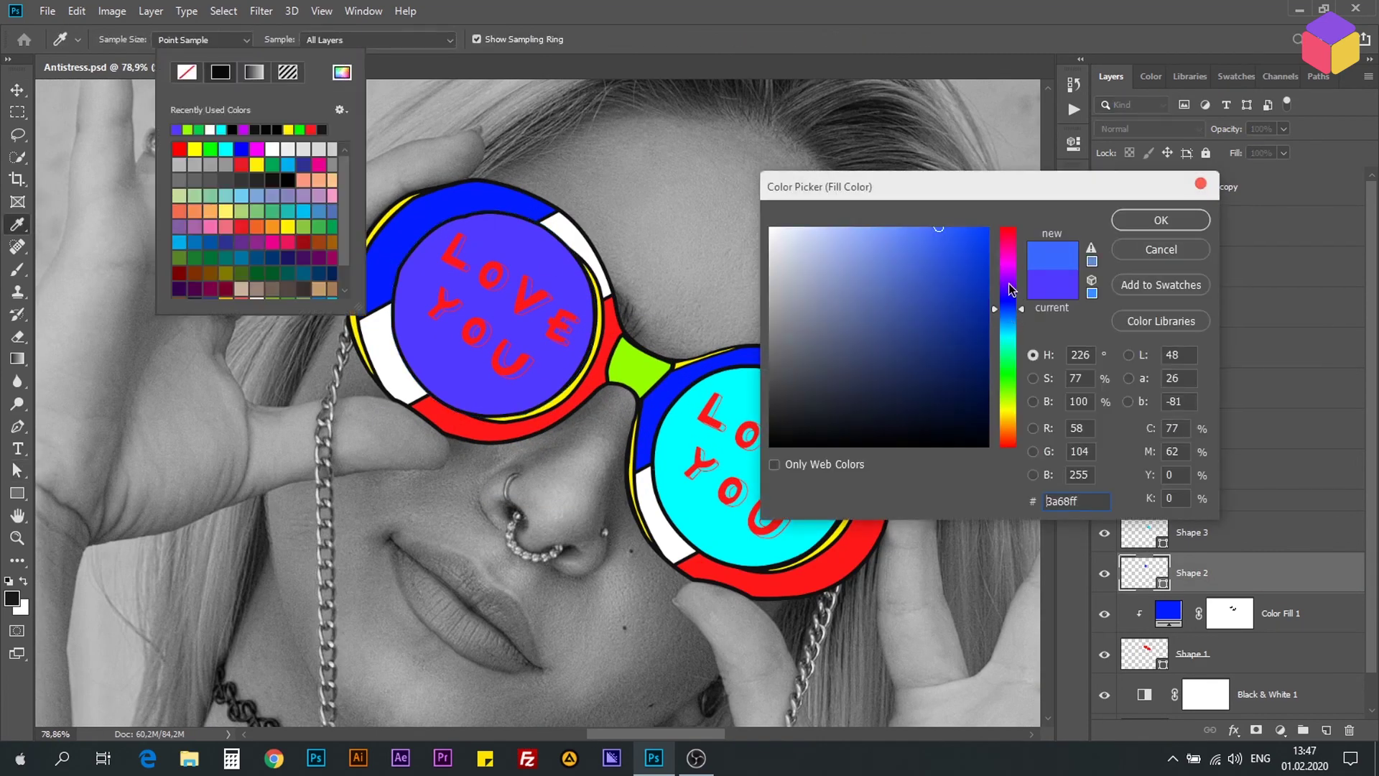
drag(1008, 288, 1008, 264)
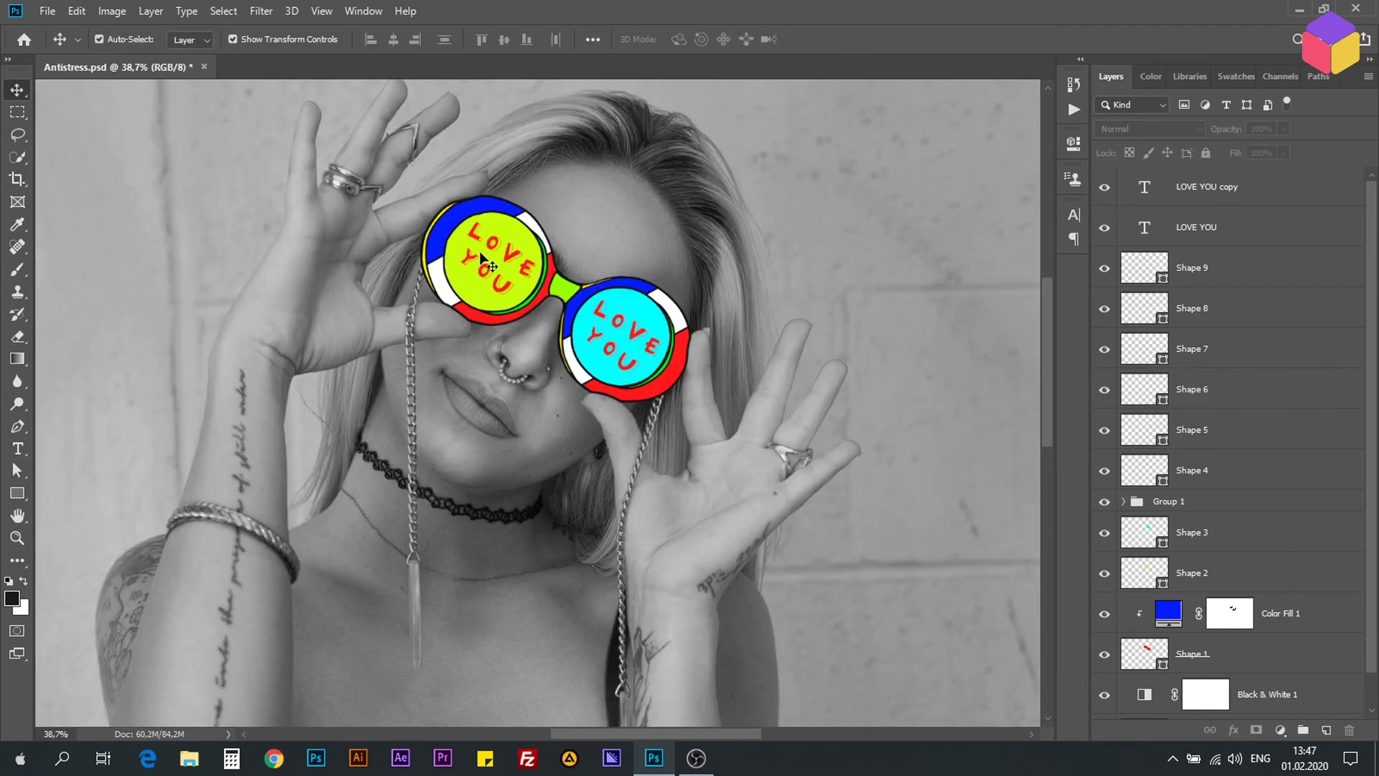
- Zoom and shift the view in on the nose ring
scroll(614, 323, up, 2)
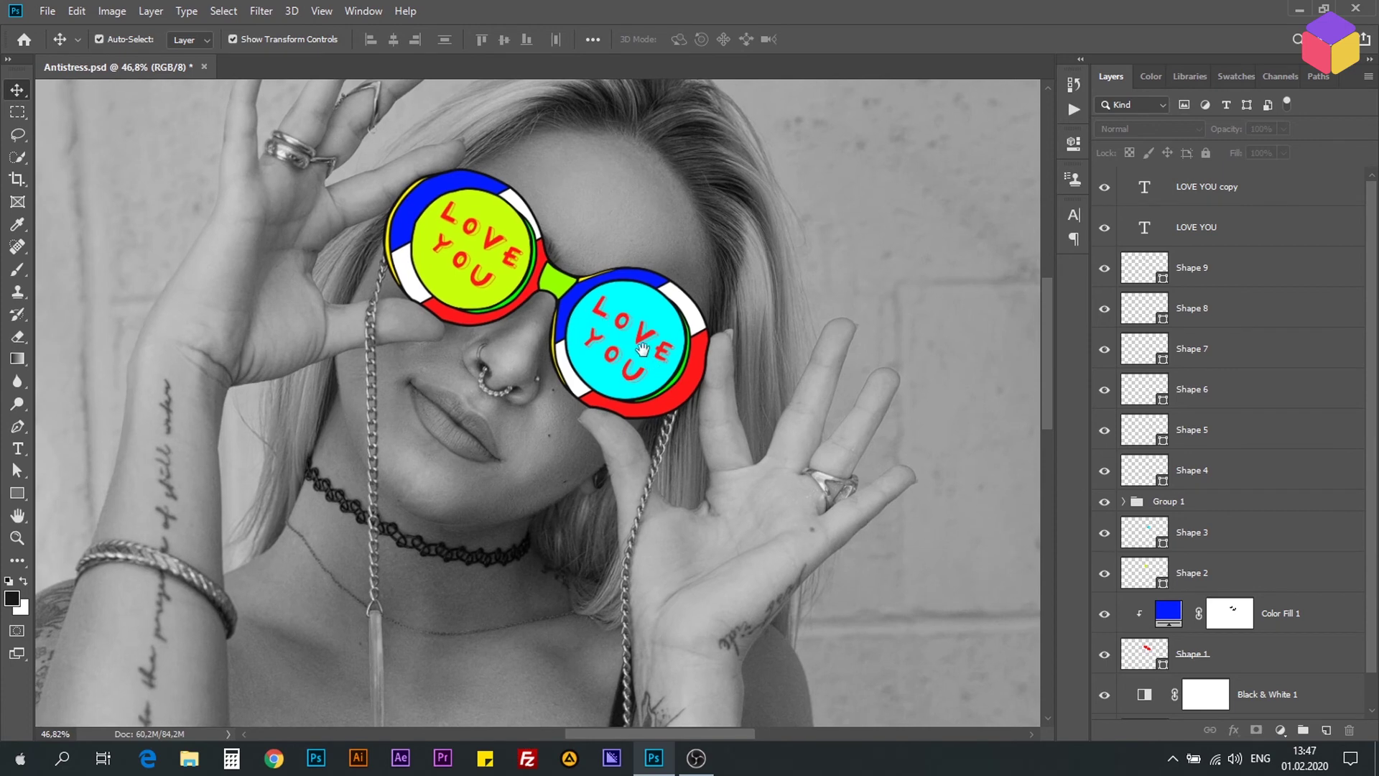
scroll(599, 317, up, 1)
scroll(540, 263, up, 1)
alt+scroll(540, 263, up, 1)
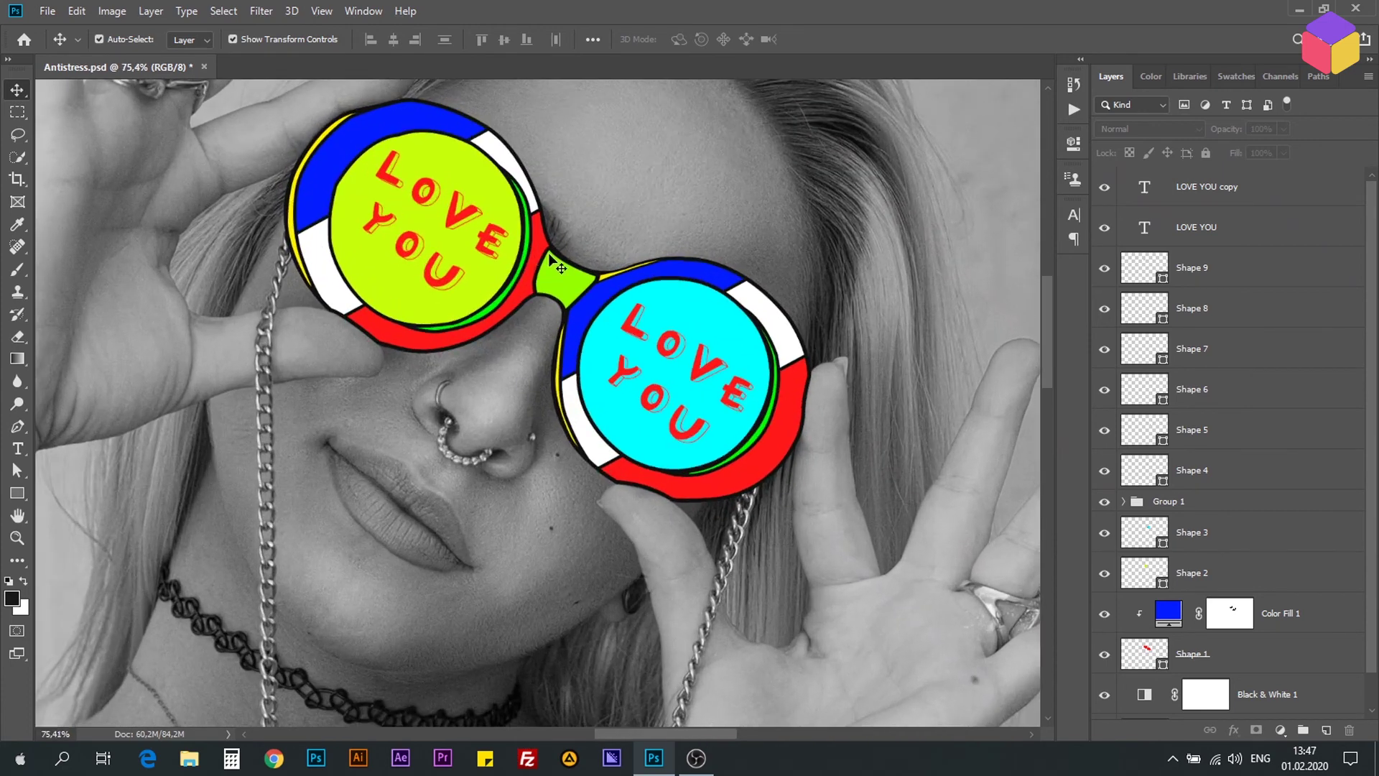
alt+scroll(572, 246, up, 1)
alt+scroll(566, 261, up, 1)
alt+scroll(575, 258, up, 1)
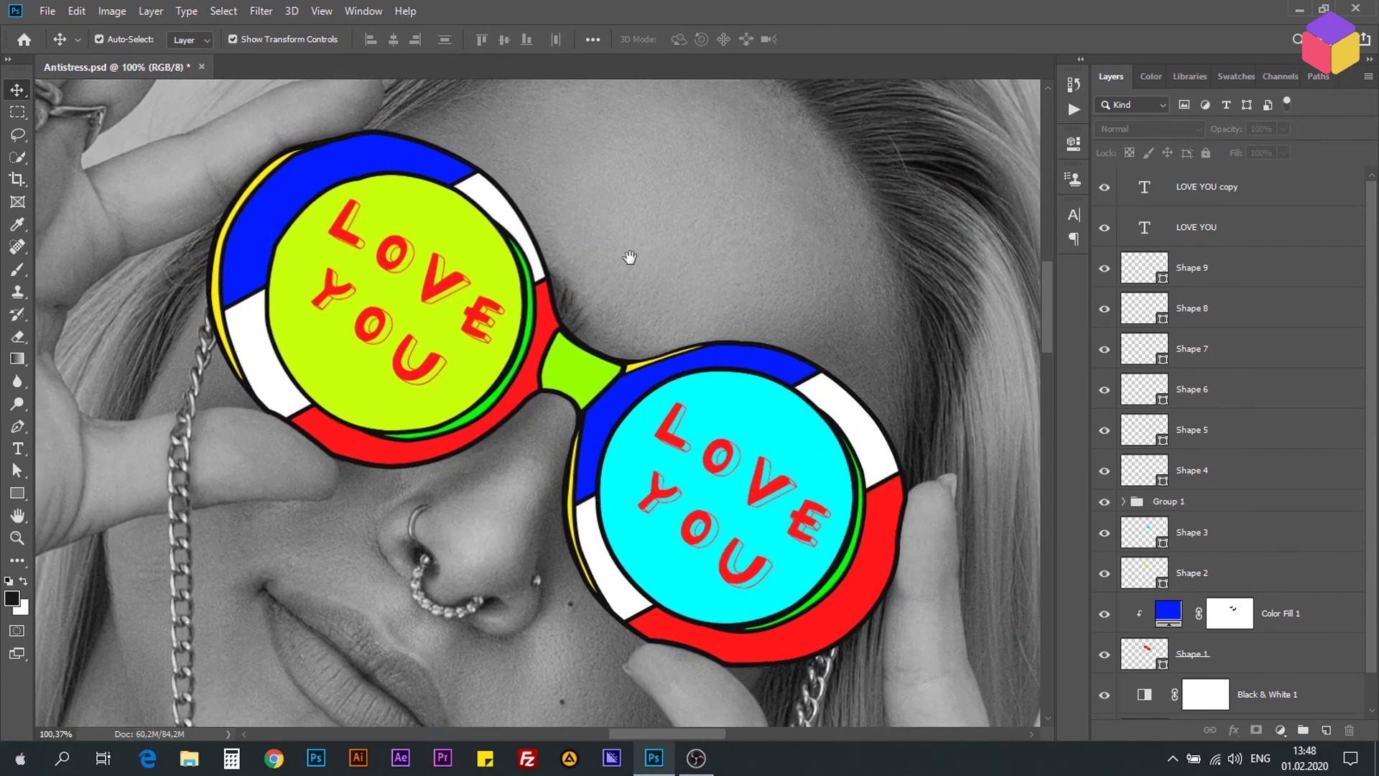
alt+scroll(646, 286, down, 6)
alt+scroll(543, 447, up, 4)
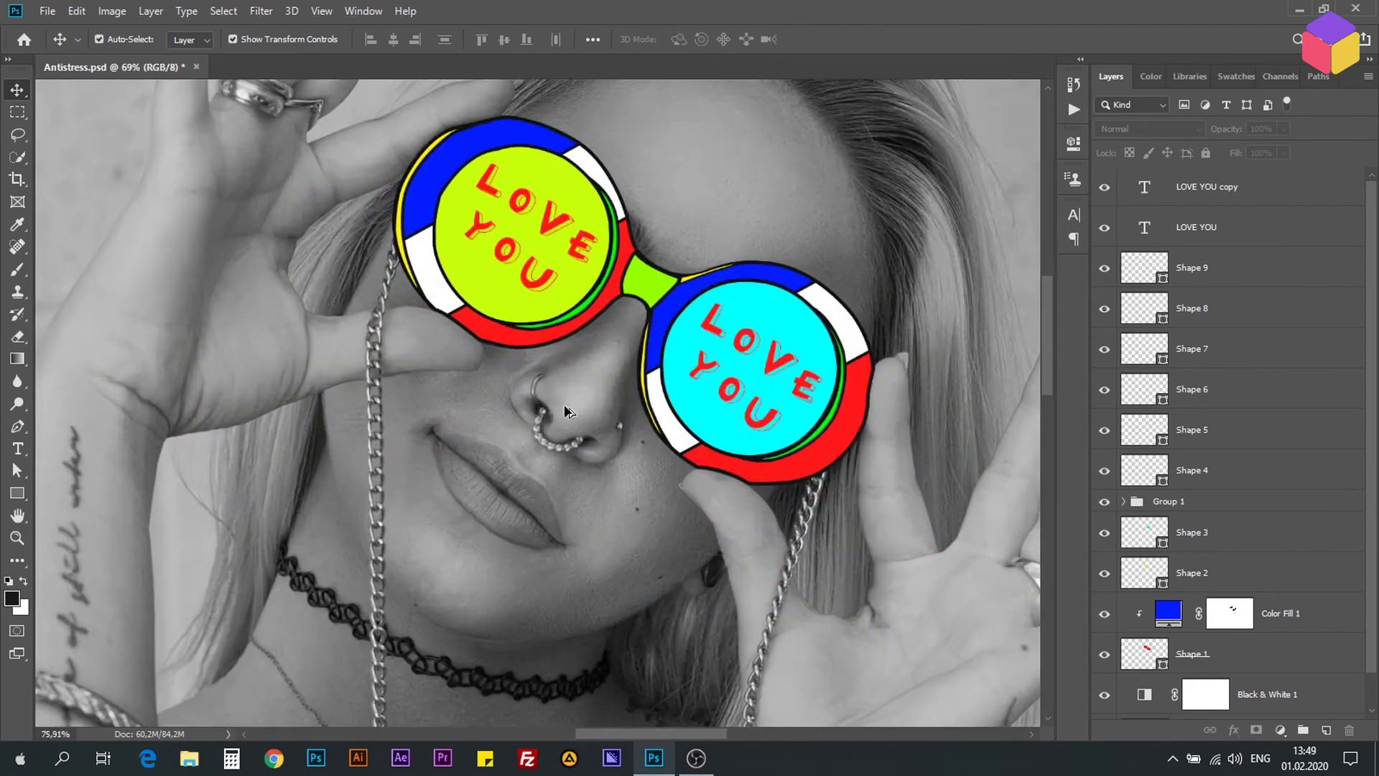
alt+scroll(560, 444, up, 3)
alt+scroll(564, 445, up, 4)
alt+scroll(563, 446, up, 1)
drag(669, 479, 658, 463)
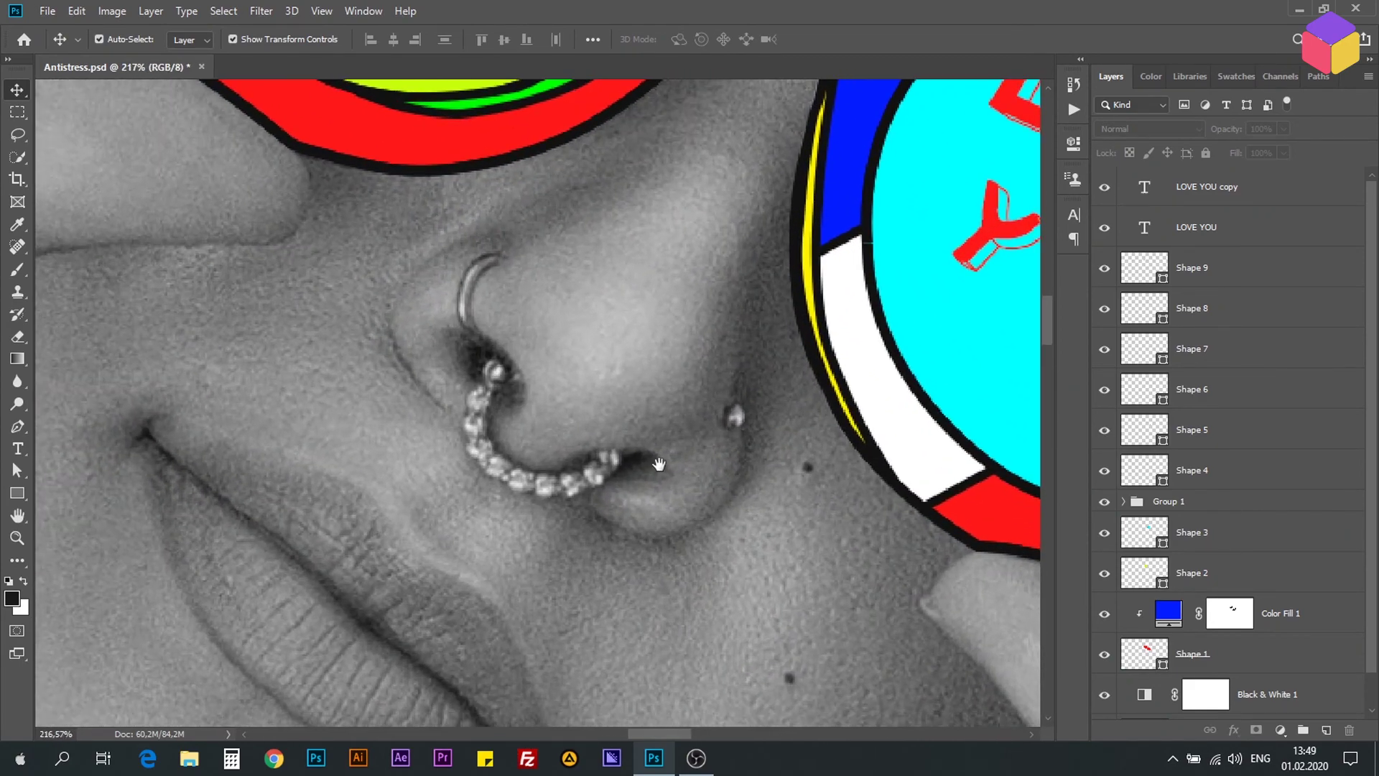
- Draw a 13 px circle over the top nose-ring bead with the Ellipse Tool
click(18, 494)
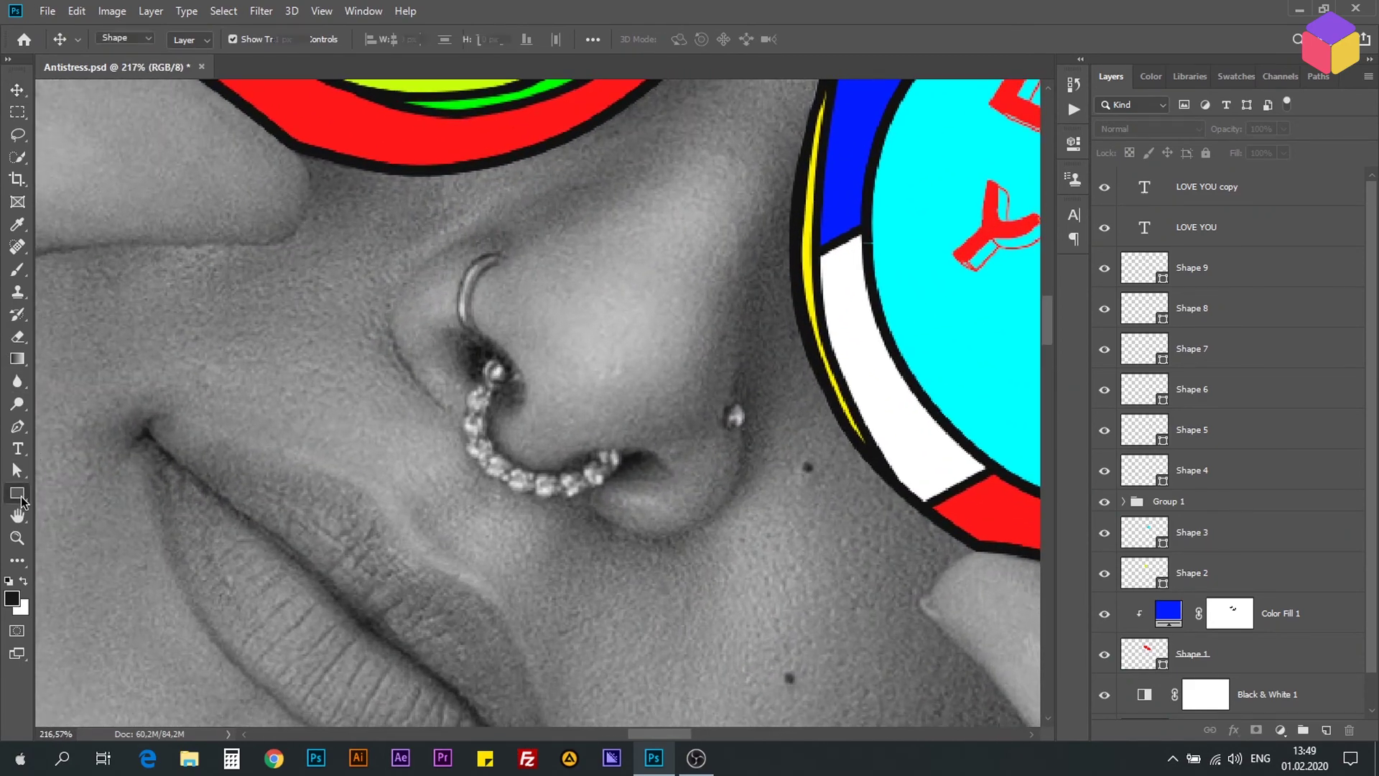
click(89, 525)
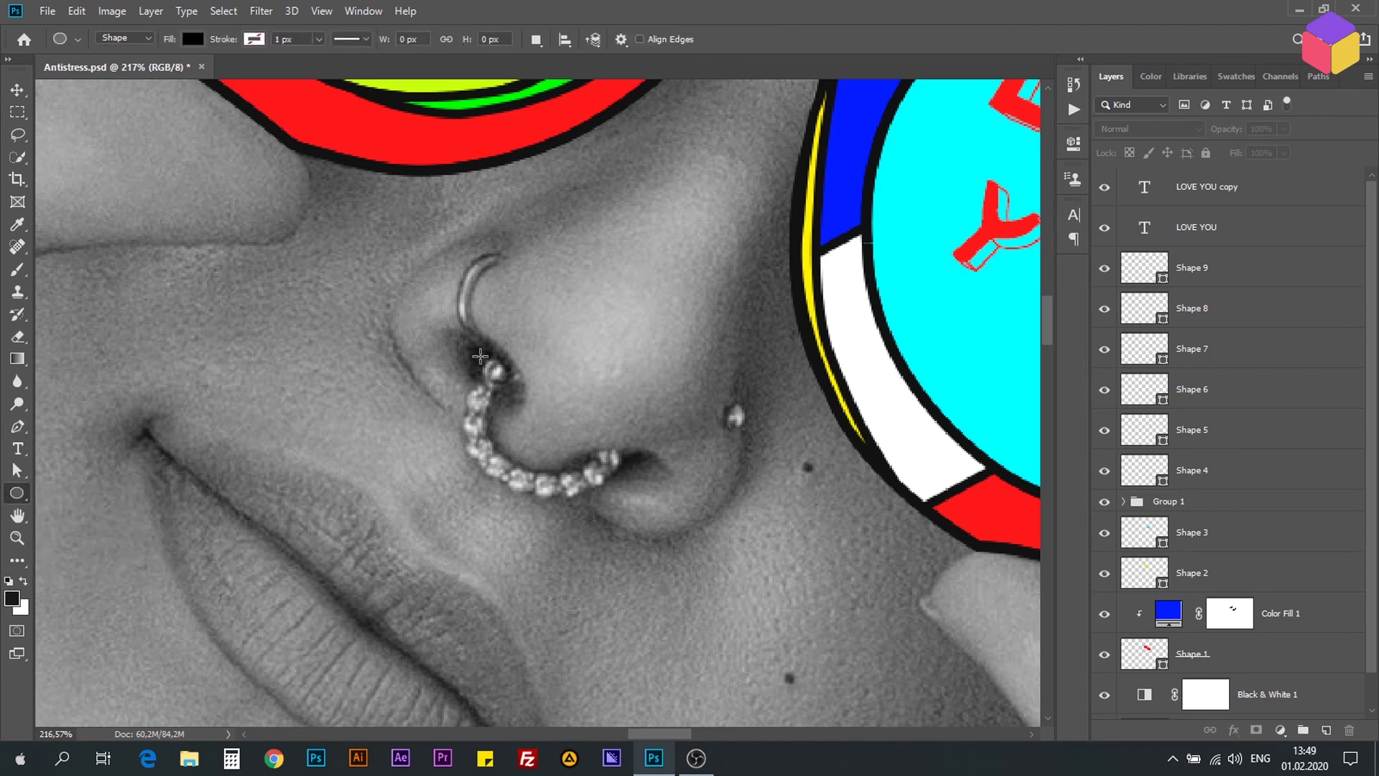
drag(480, 356, 506, 386)
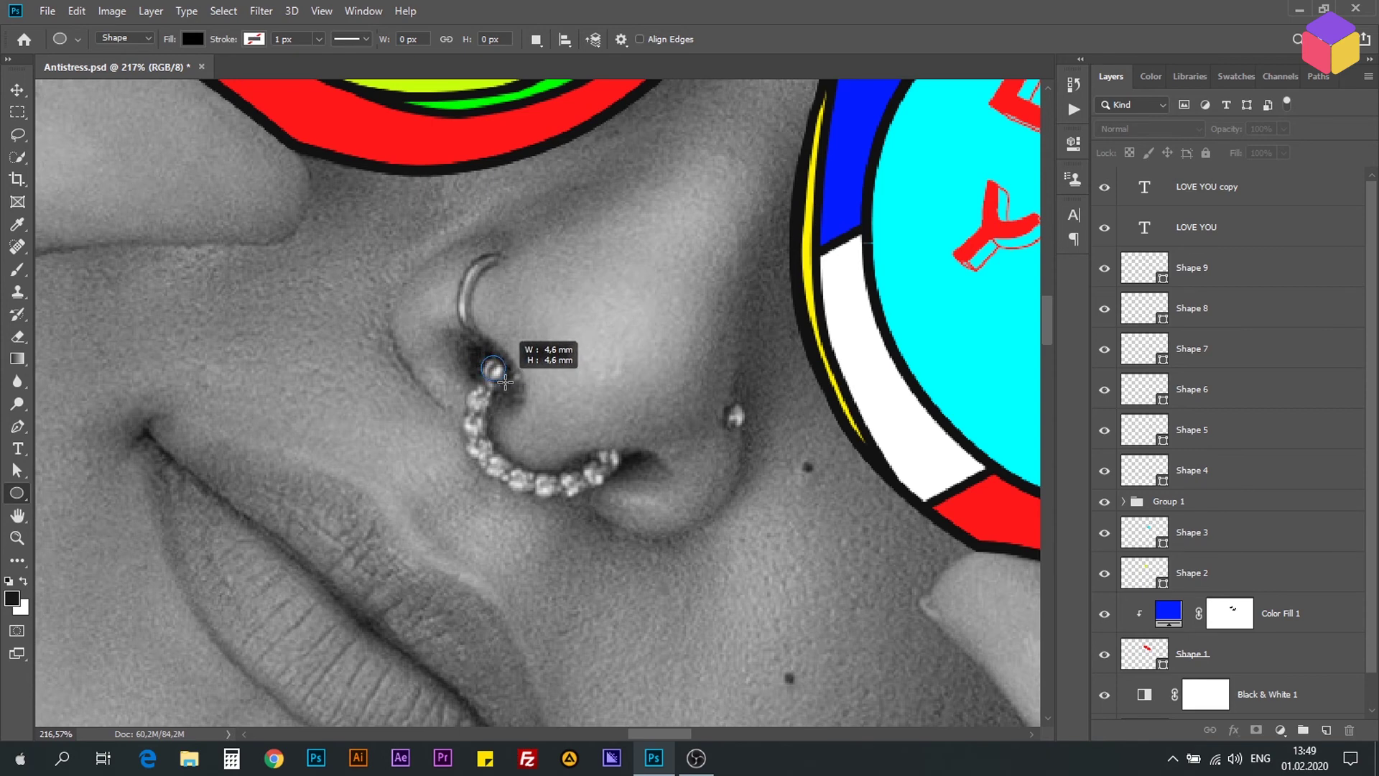
drag(506, 386, 507, 386)
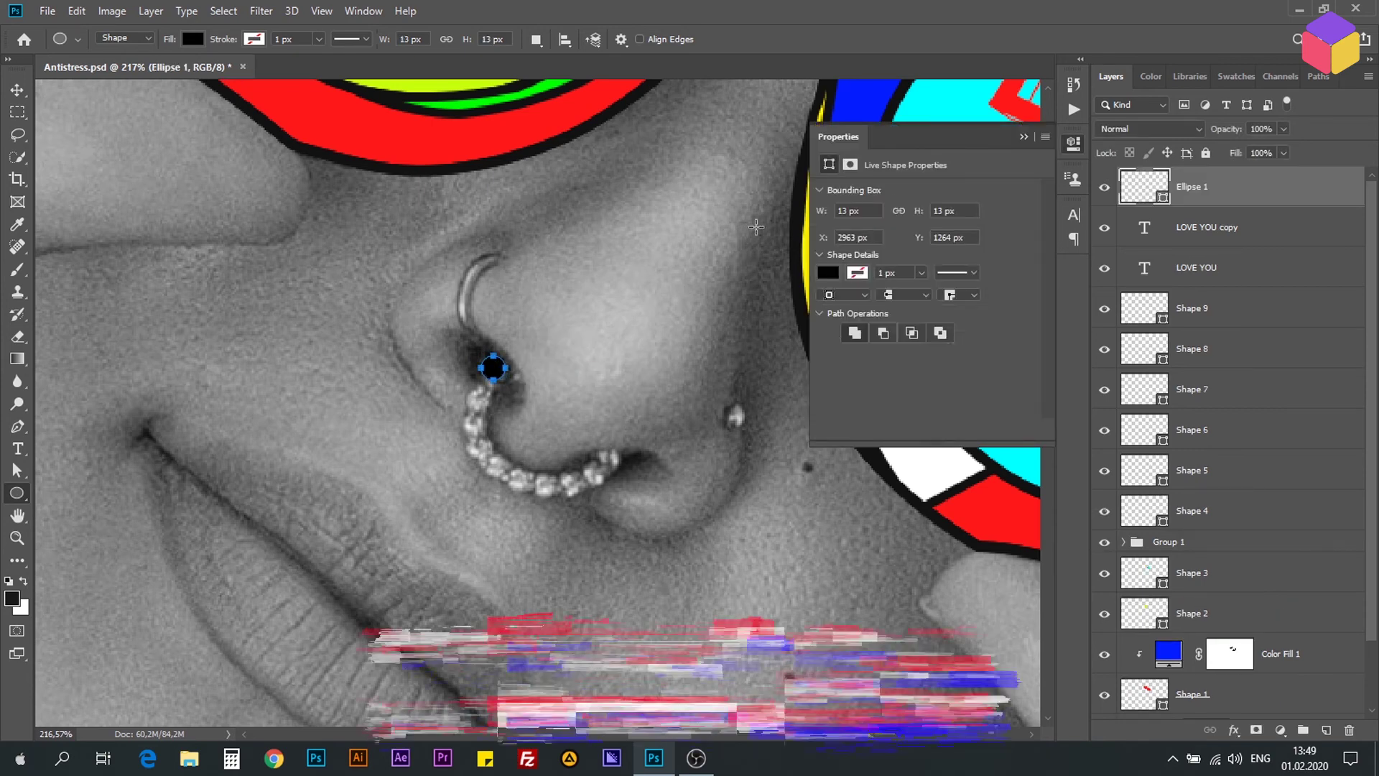
- Give the circle a black stroke and yellow fill, and turn off layer Auto-Select
click(857, 273)
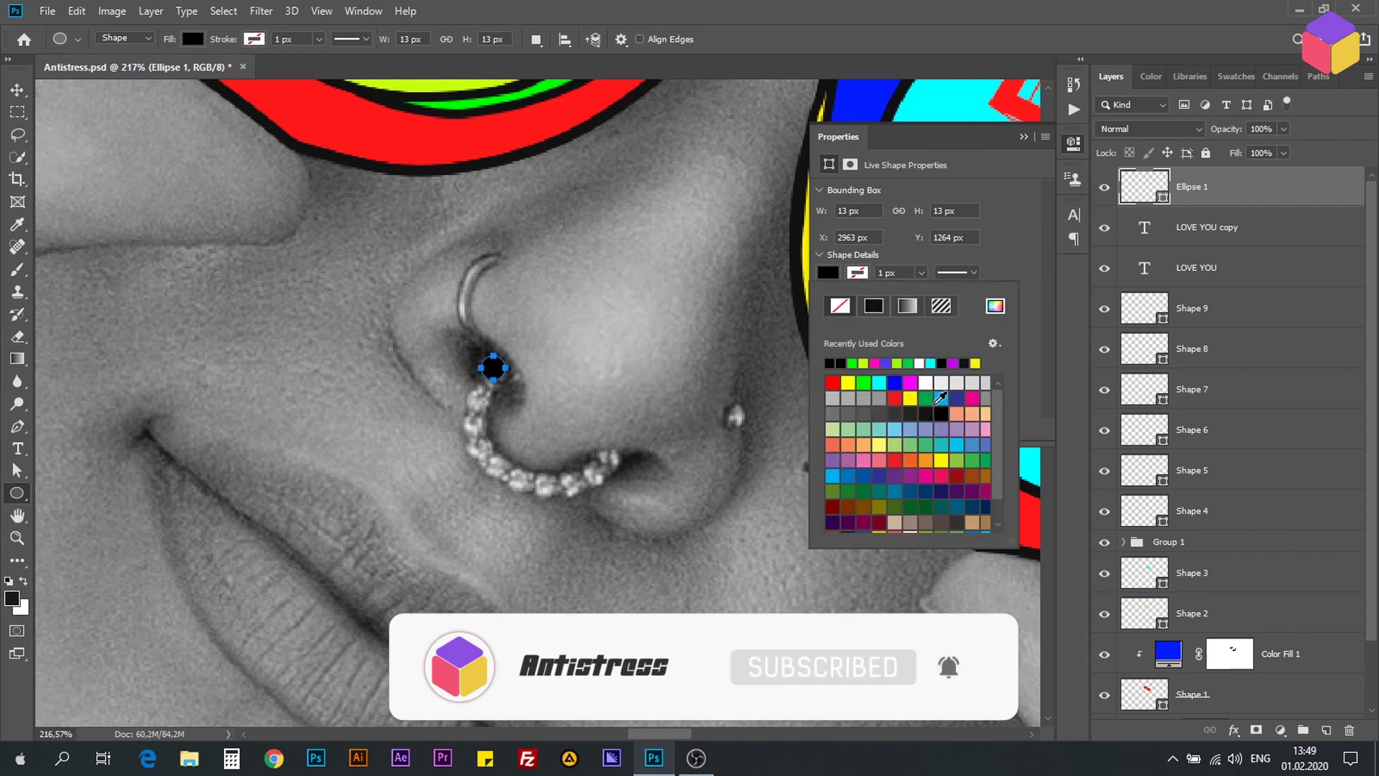
click(931, 412)
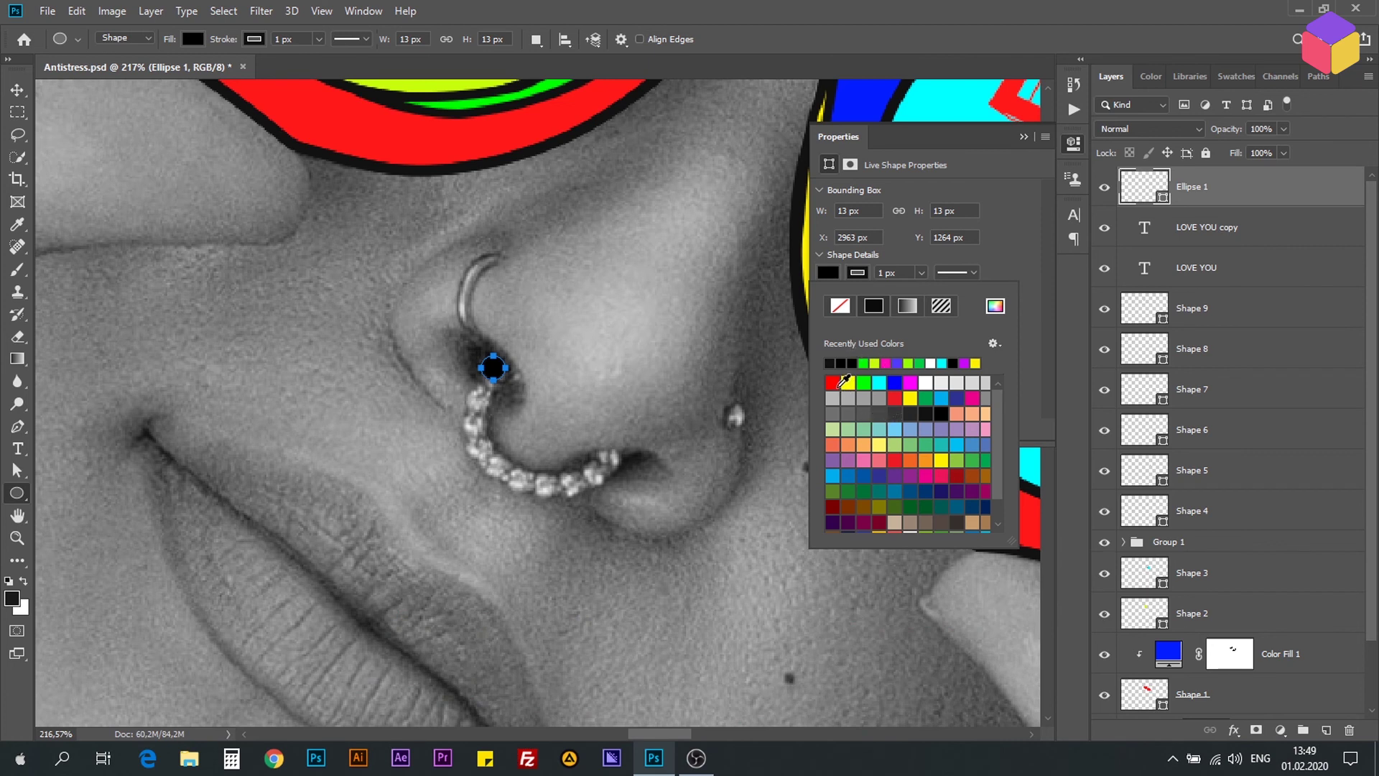
click(848, 383)
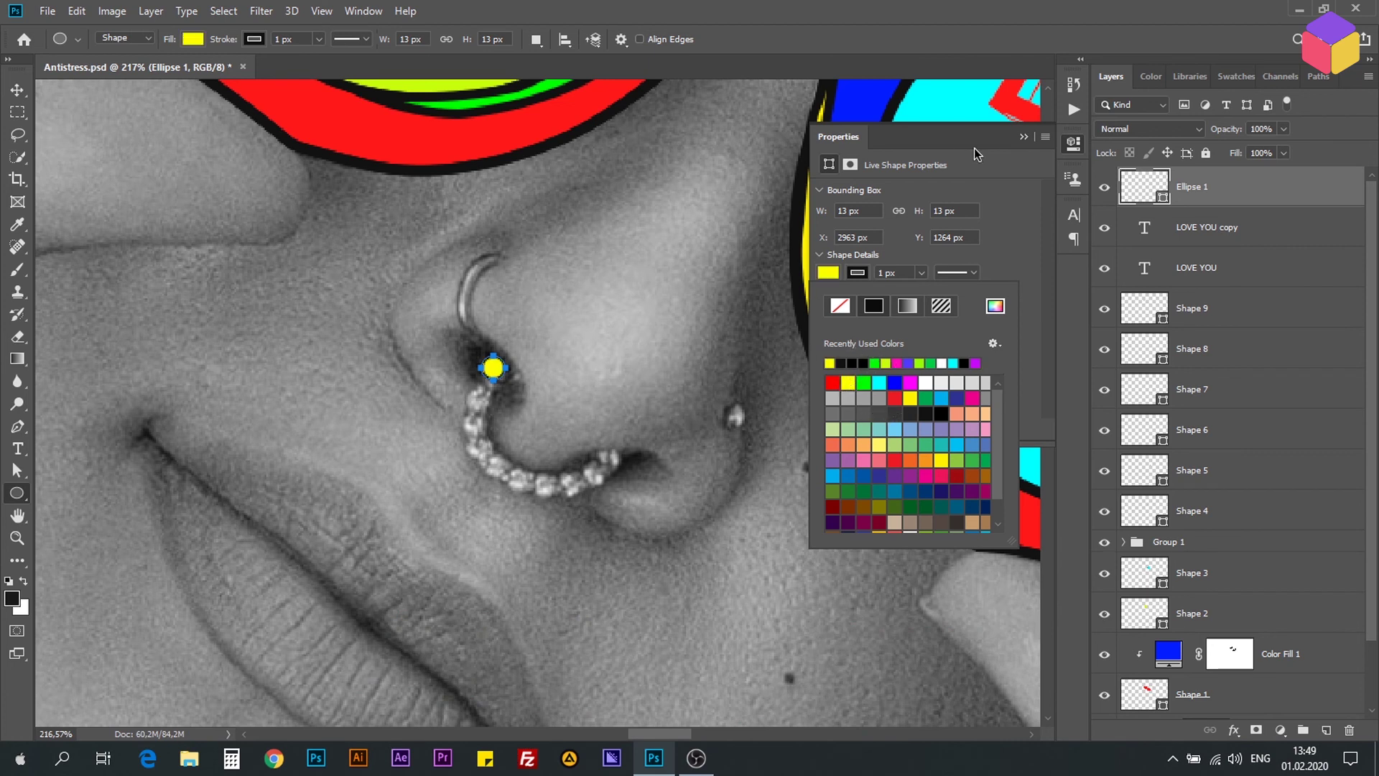
click(1024, 139)
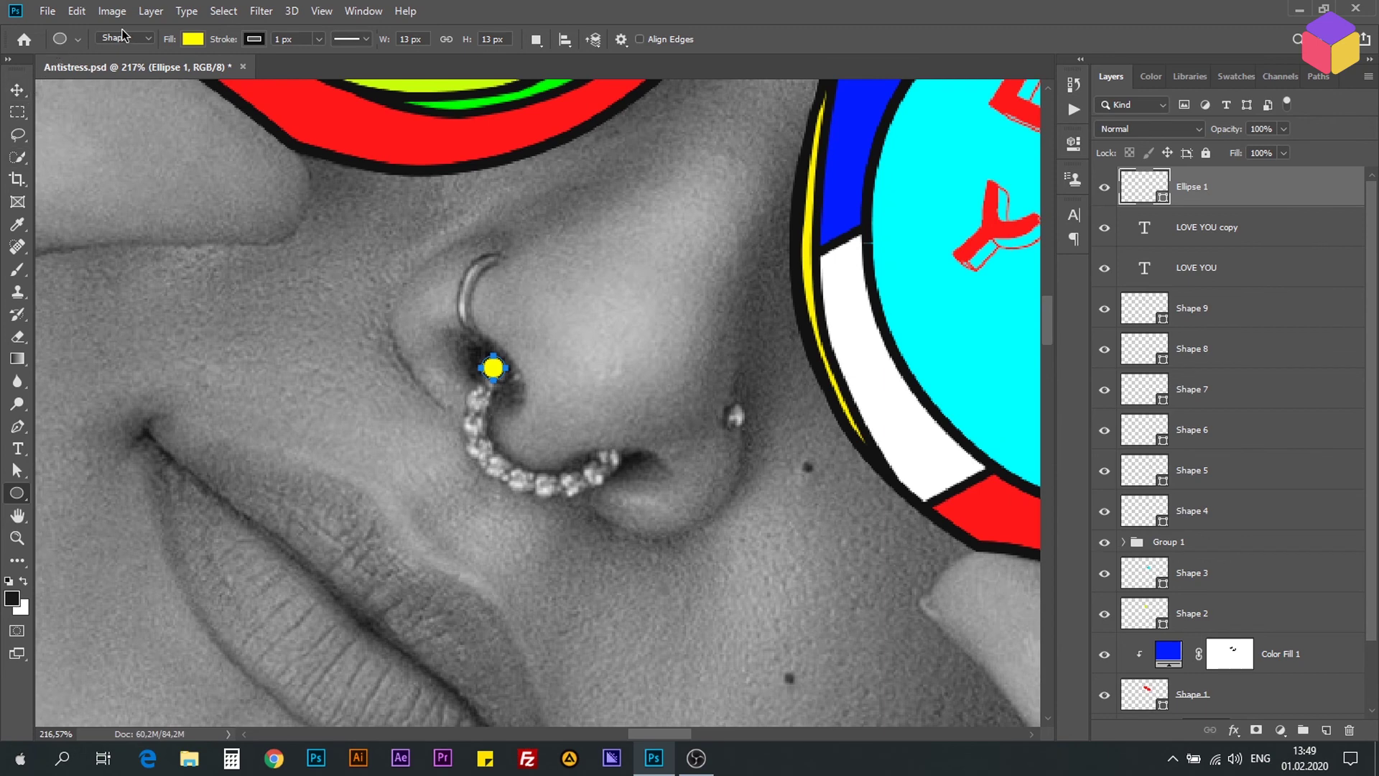
click(17, 90)
click(118, 41)
scroll(466, 417, up, 1)
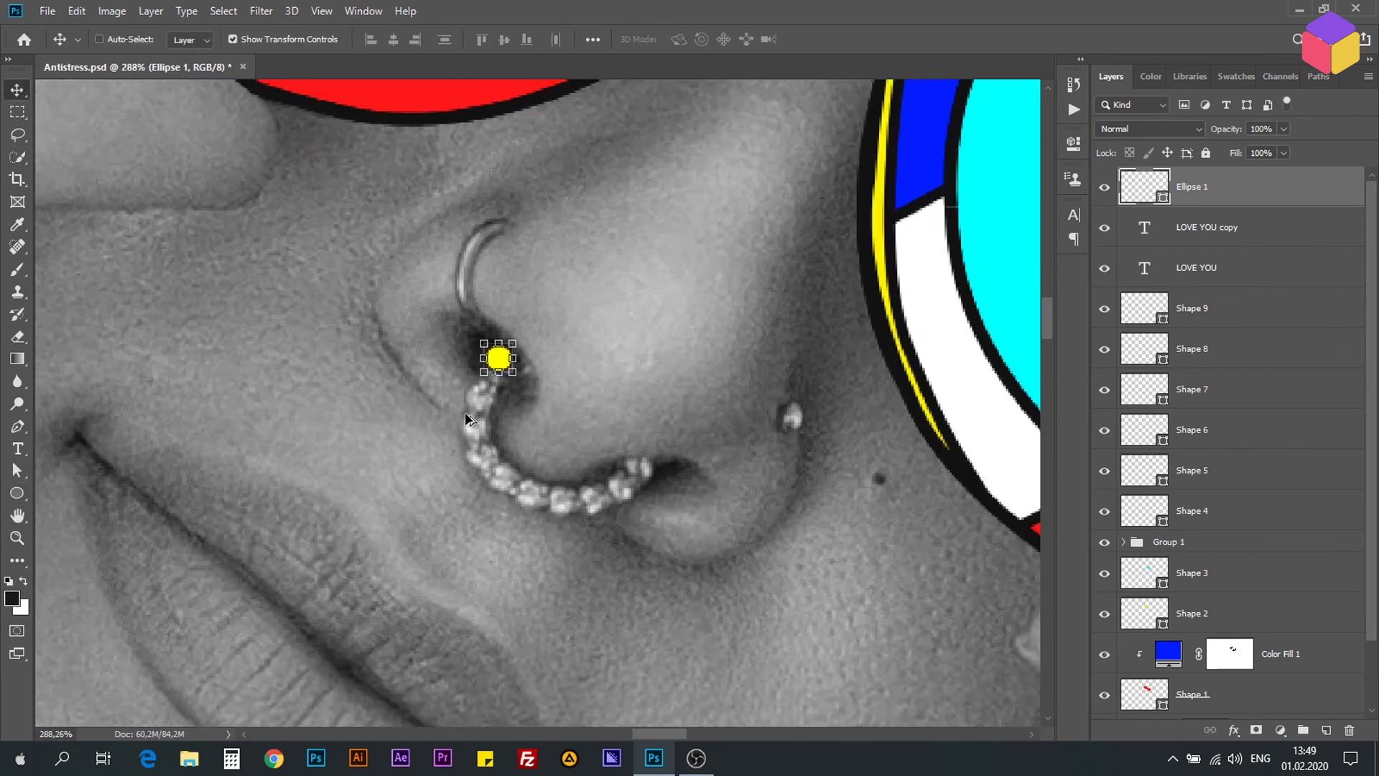
- Alt-drag copies of the yellow circle along each bead of the nose ring
scroll(467, 417, up, 2)
drag(576, 370, 563, 403)
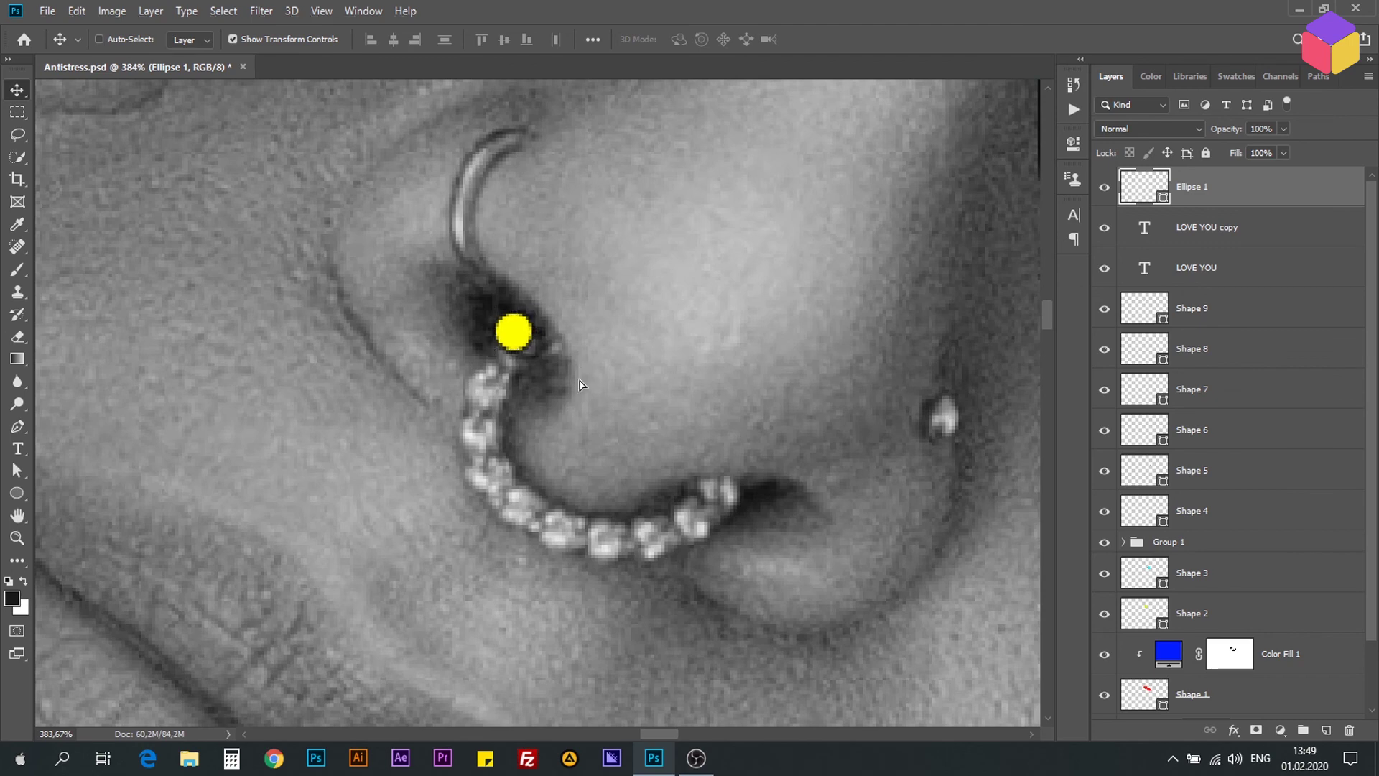
mouse_move(564, 403)
mouse_down()
mouse_move(493, 373)
mouse_move(487, 481)
mouse_move(466, 339)
mouse_up()
scroll(493, 373, up, 4)
scroll(487, 481, down, 3)
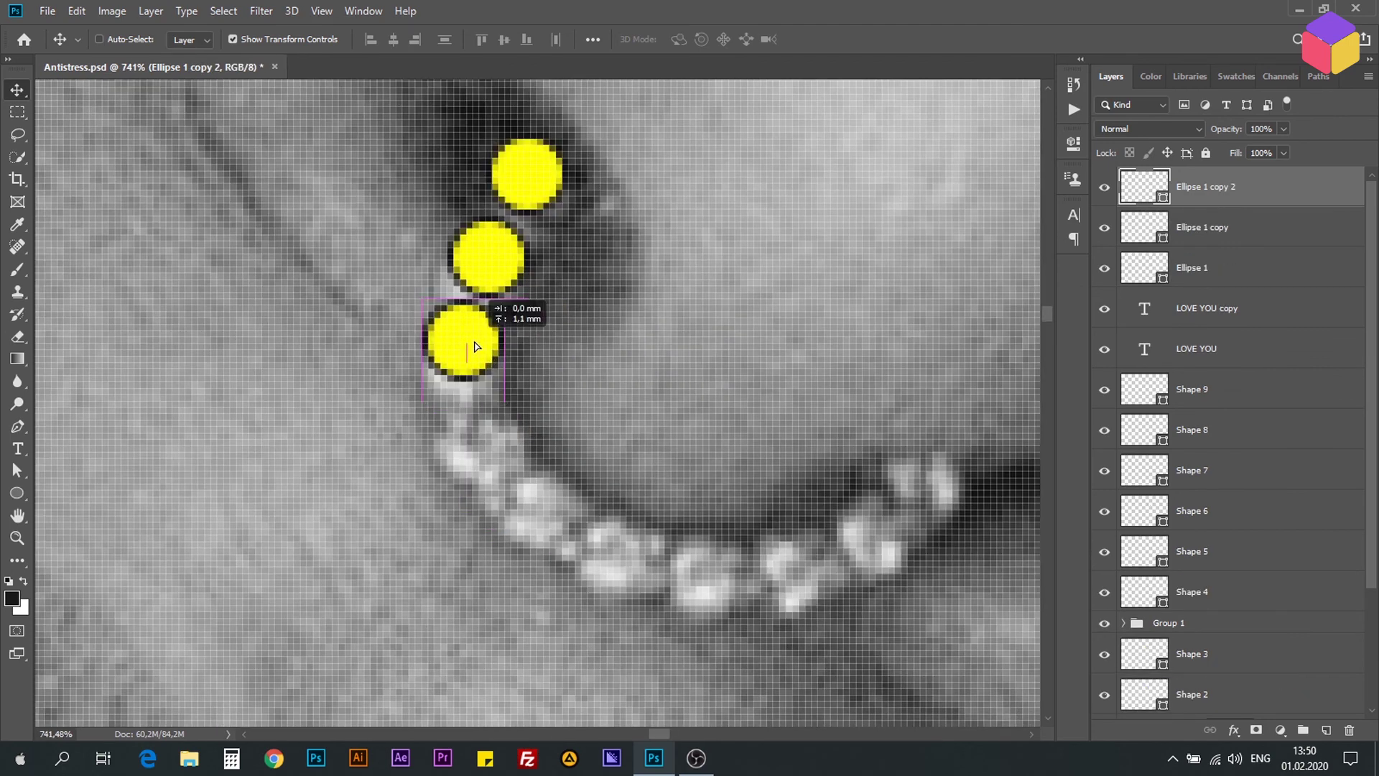
mouse_move(493, 262)
mouse_down()
mouse_move(478, 425)
mouse_move(542, 506)
mouse_move(619, 551)
mouse_move(703, 571)
mouse_up()
mouse_move(702, 571)
mouse_down()
mouse_move(858, 550)
mouse_move(922, 506)
mouse_up()
scroll(611, 387, down, 3)
scroll(585, 431, down, 2)
scroll(585, 431, up, 4)
- Place a circle copy on the nostril stud and fill it red
drag(487, 575, 715, 490)
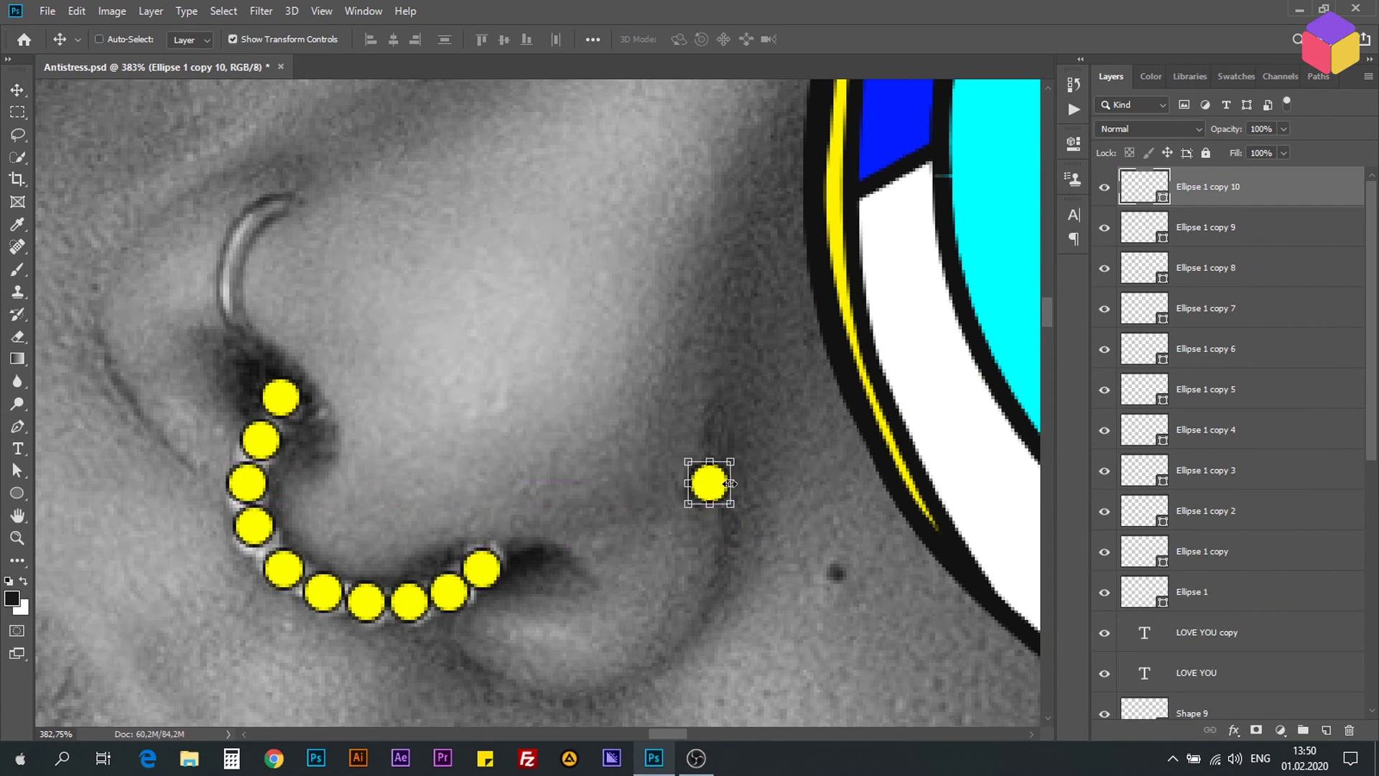
key(a)
click(261, 38)
click(179, 149)
- Draw a crescent-shaped Pen path covering the upper ring
key(Escape)
key(p)
scroll(539, 402, down, 2)
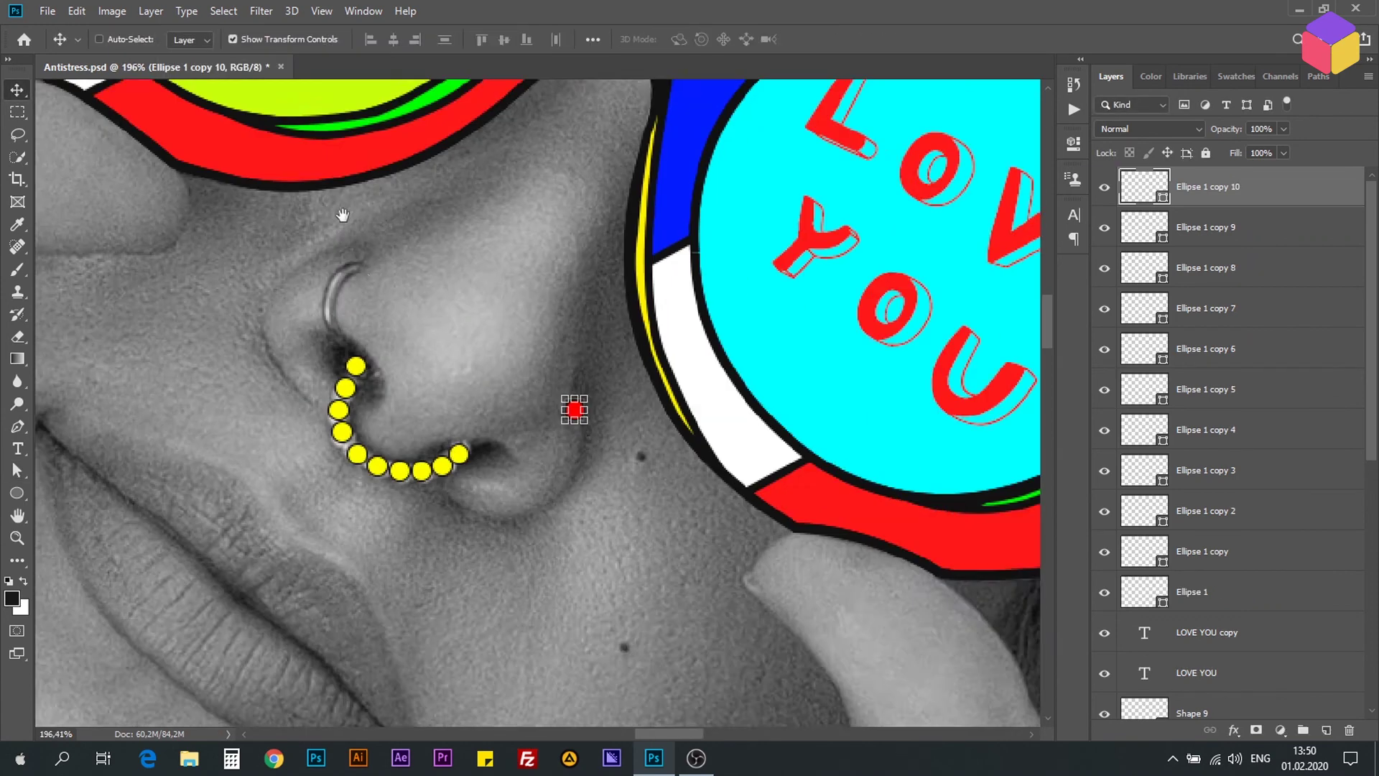
scroll(489, 431, up, 3)
click(482, 460)
mouse_move(483, 381)
mouse_down()
mouse_move(493, 371)
mouse_move(453, 429)
mouse_up()
click(523, 344)
click(460, 454)
- Fill the crescent shape blue and commit it
key(a)
click(261, 38)
click(241, 149)
key(Return)
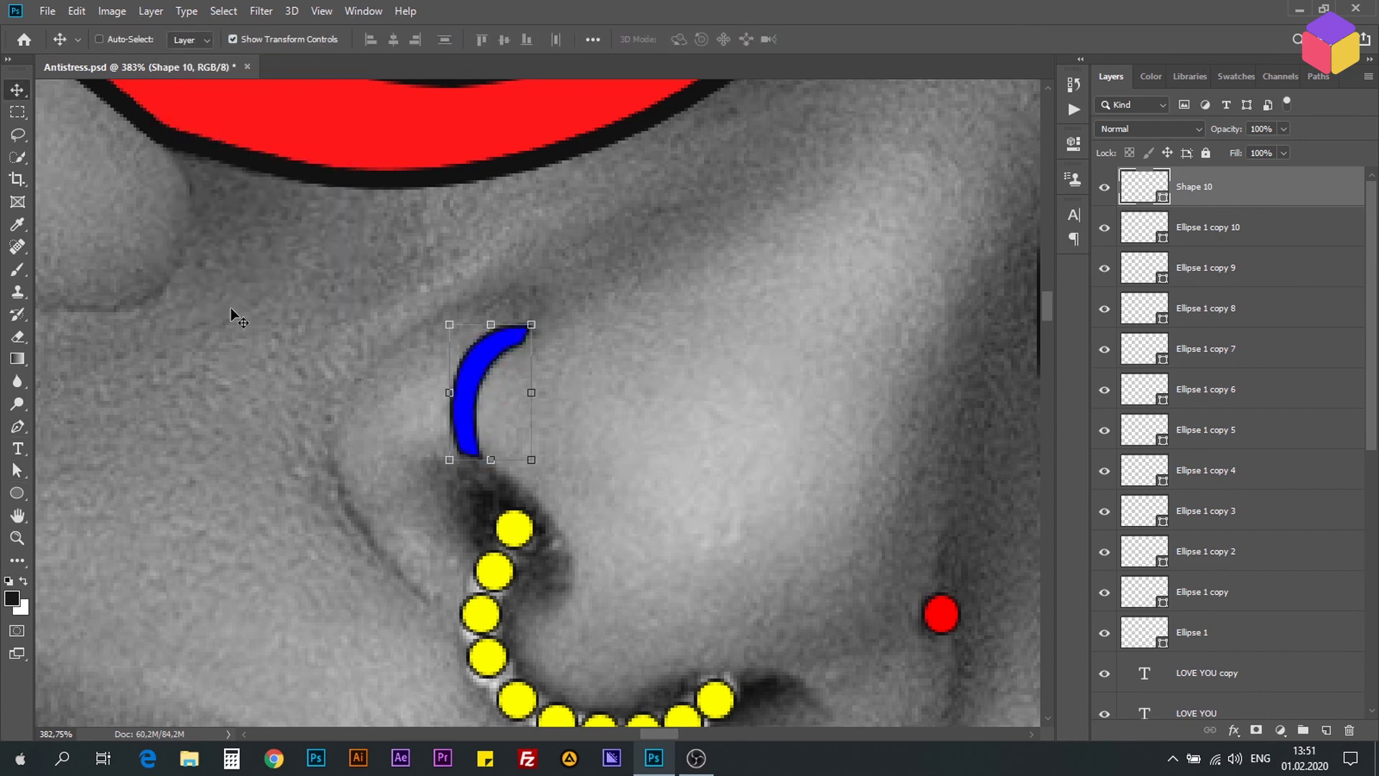
key(v)
scroll(575, 436, down, 5)
scroll(575, 437, up, 1)
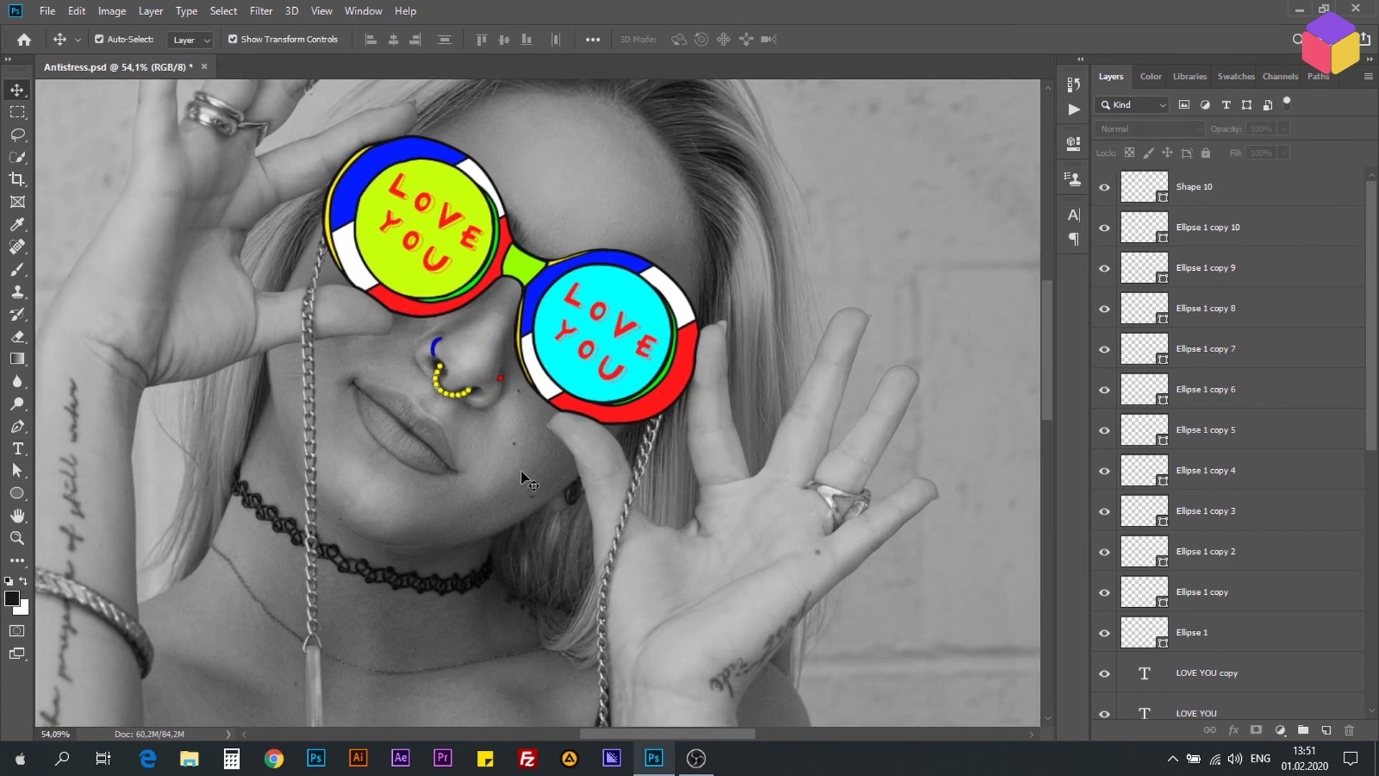
scroll(647, 438, down, 2)
scroll(682, 439, down, 1)
scroll(644, 334, up, 1)
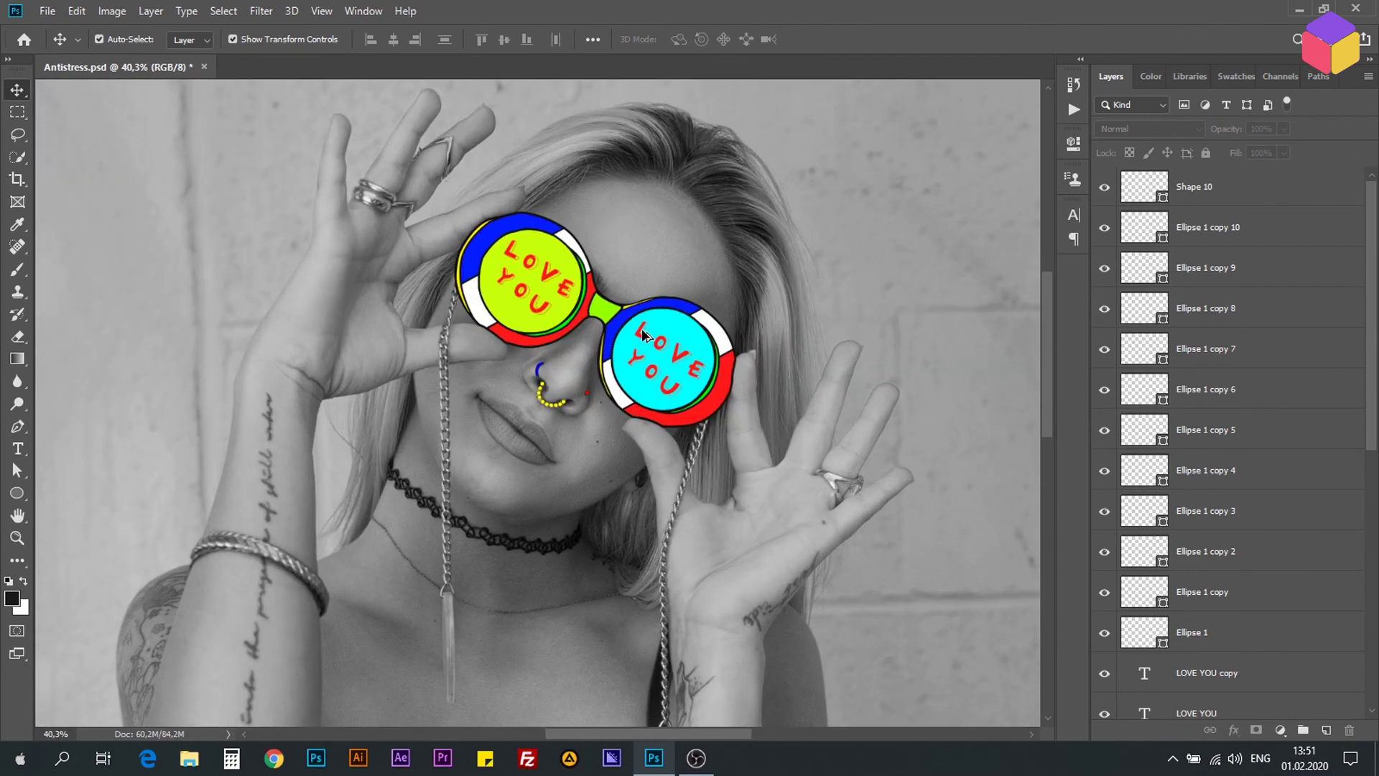
scroll(644, 334, up, 1)
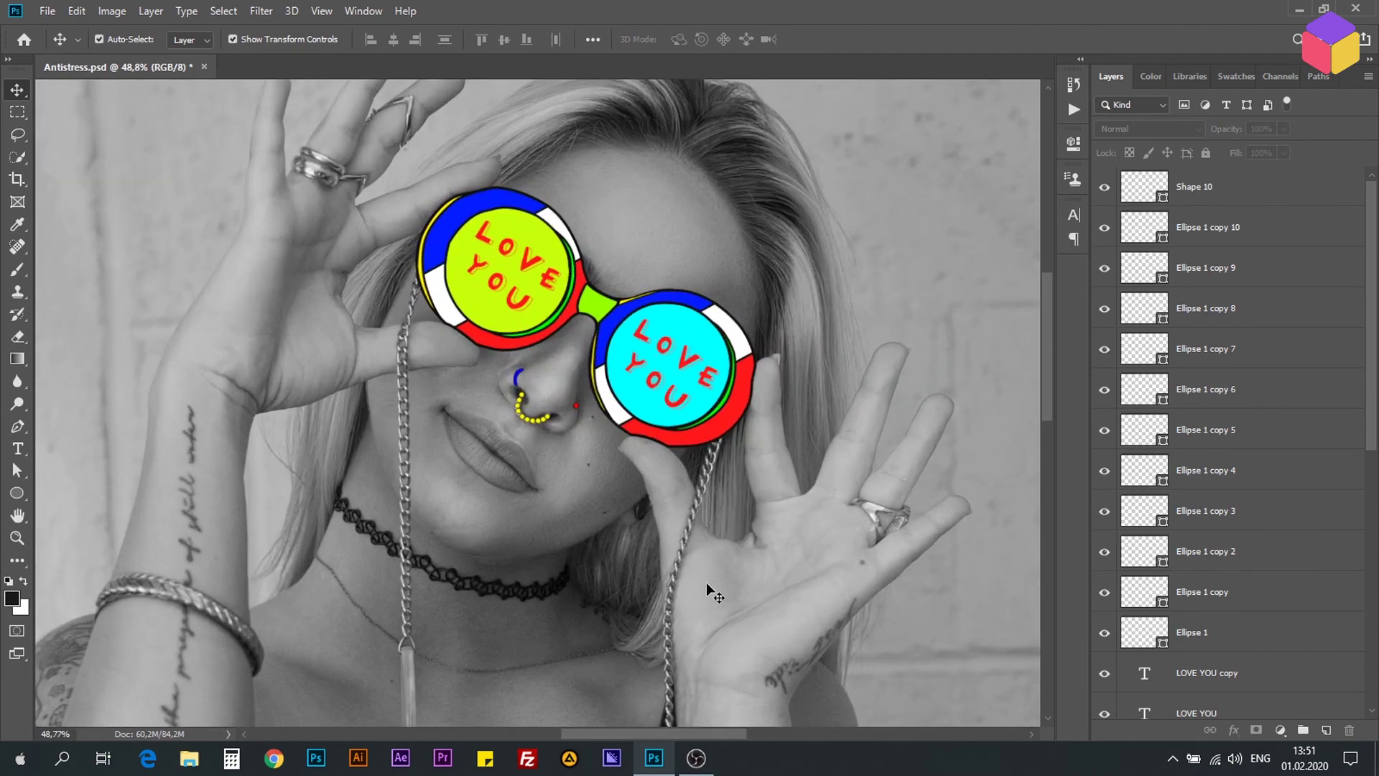